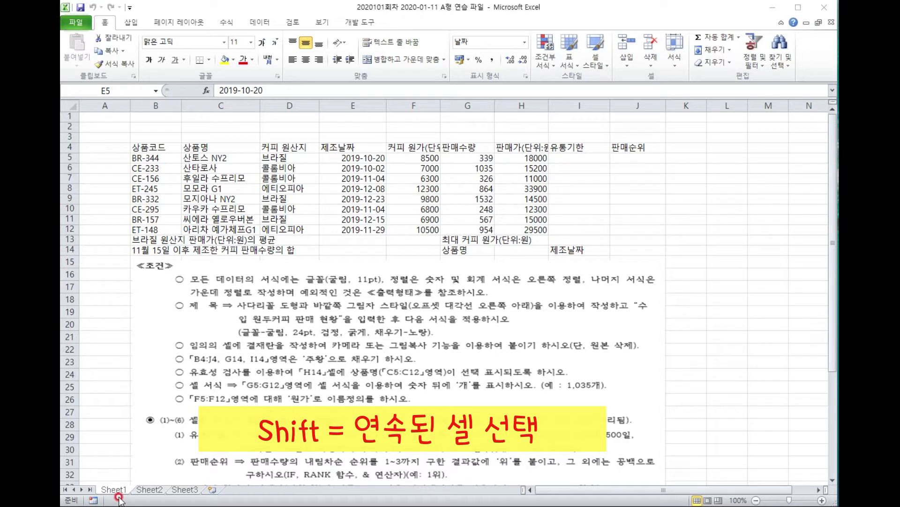
Group Sheet1–Sheet3 and set column A's width to 1 on all of them.
{"action": "left_click", "coordinate": [187, 491], "text": "shift"}
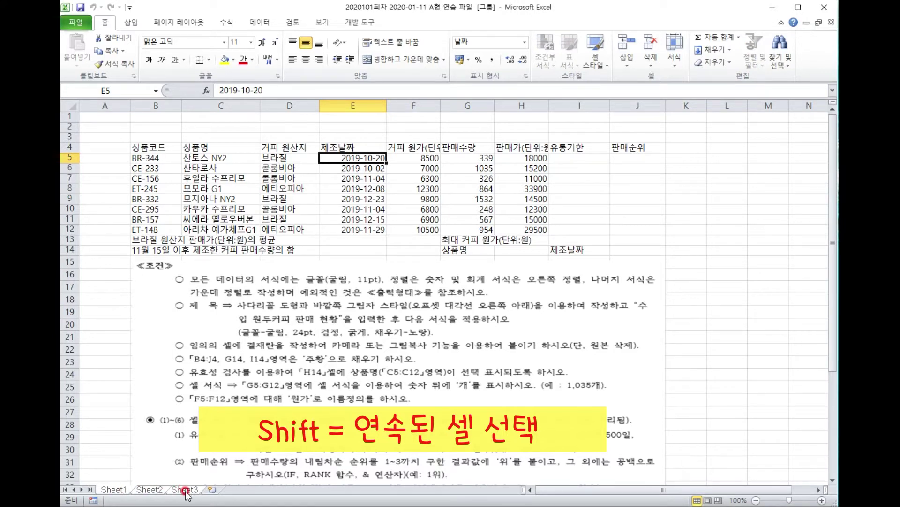
{"action": "left_click", "coordinate": [110, 105]}
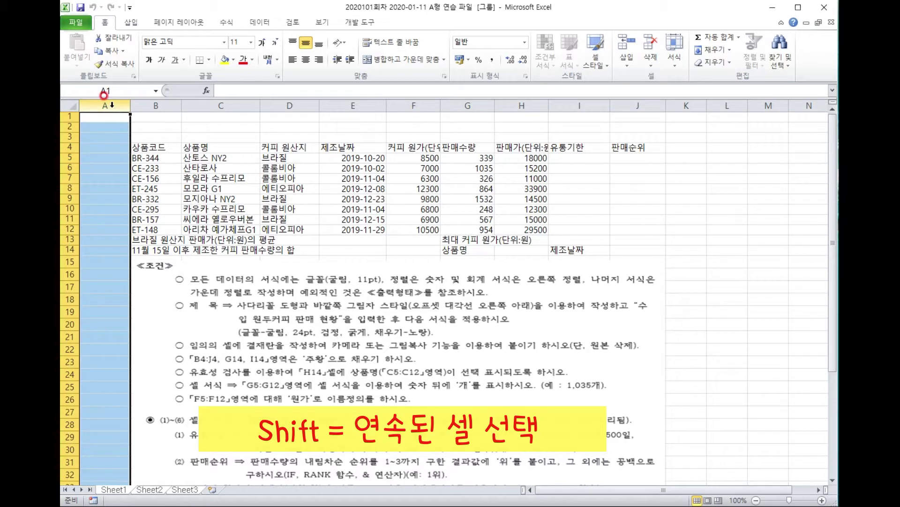
{"action": "right_click", "coordinate": [112, 107]}
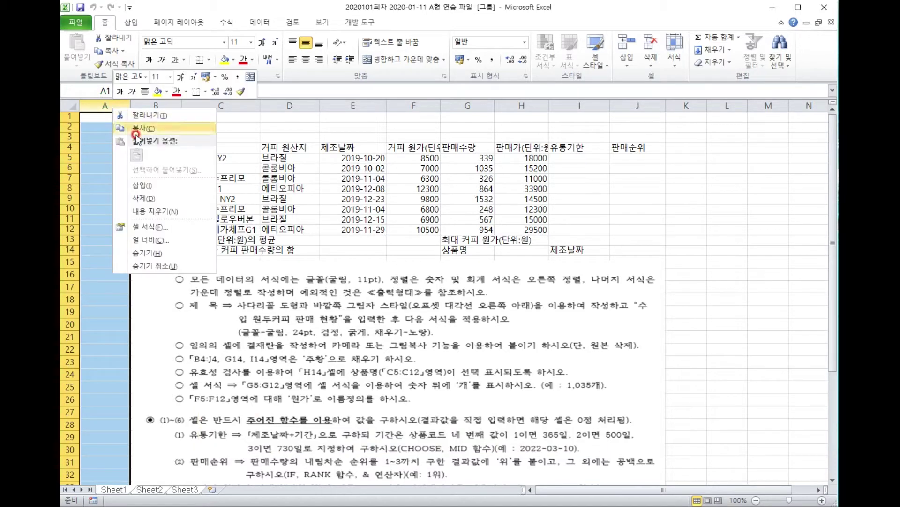
{"action": "left_click", "coordinate": [172, 242]}
{"action": "type", "text": "1"}
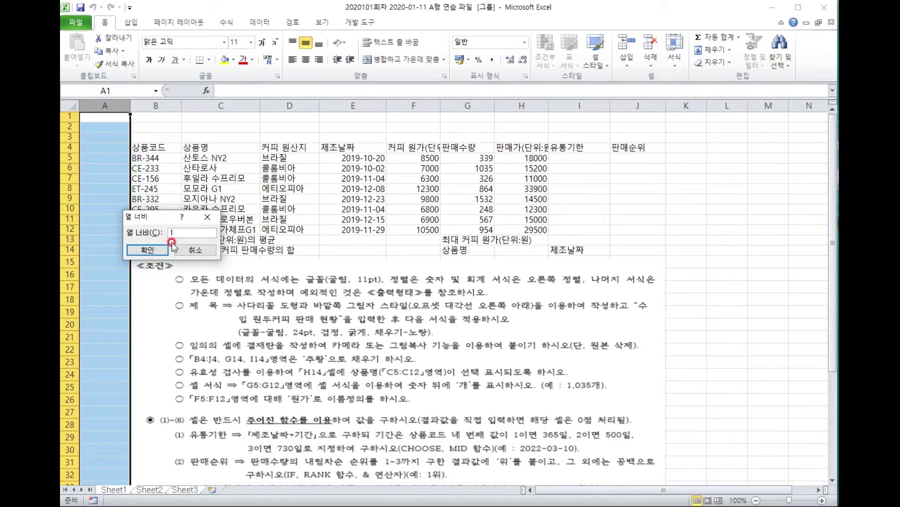
{"action": "key", "text": "Return"}
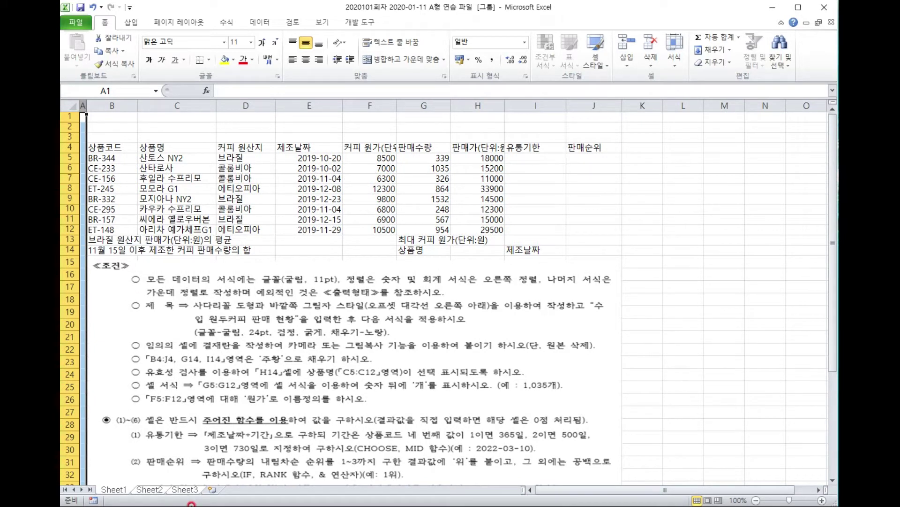
{"action": "double_click", "coordinate": [114, 488]}
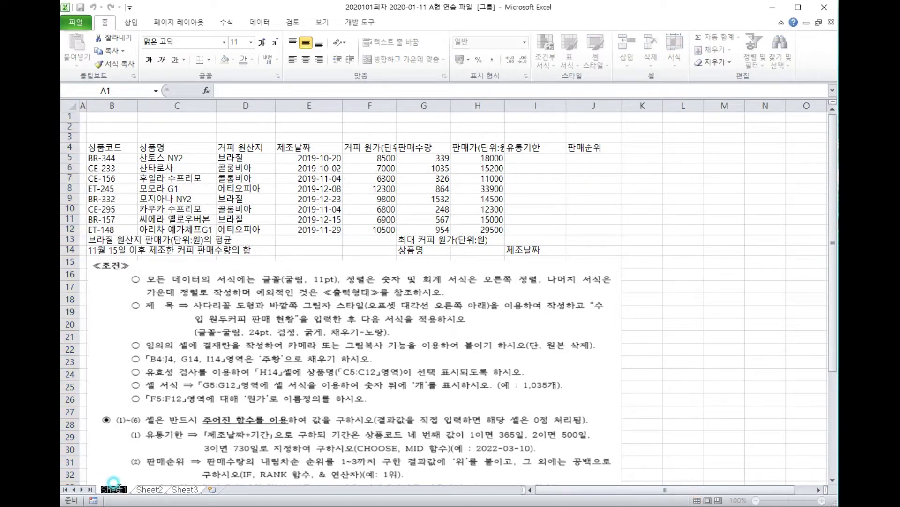
Rename the Sheet1, Sheet2 and Sheet3 tabs to 제1작업, 제2작업 and 제3작업.
{"action": "type", "text": "제1작업"}
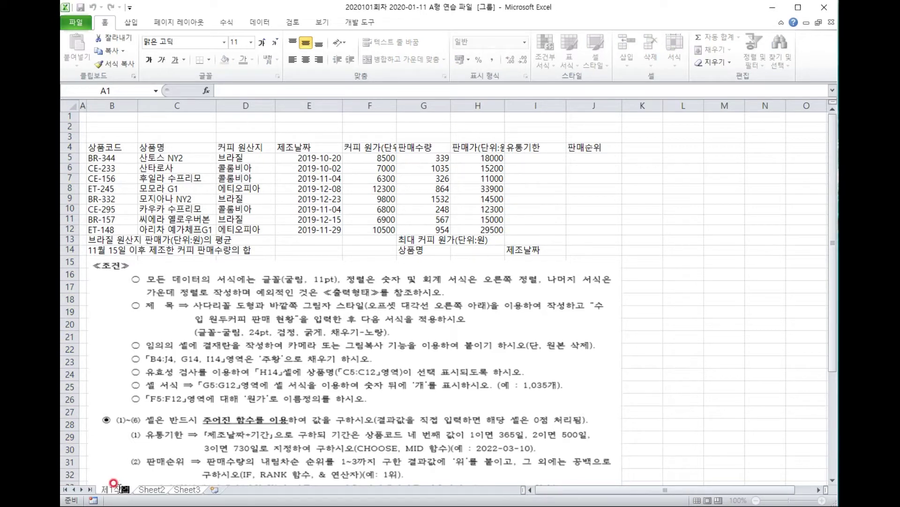
{"action": "key", "text": "Return"}
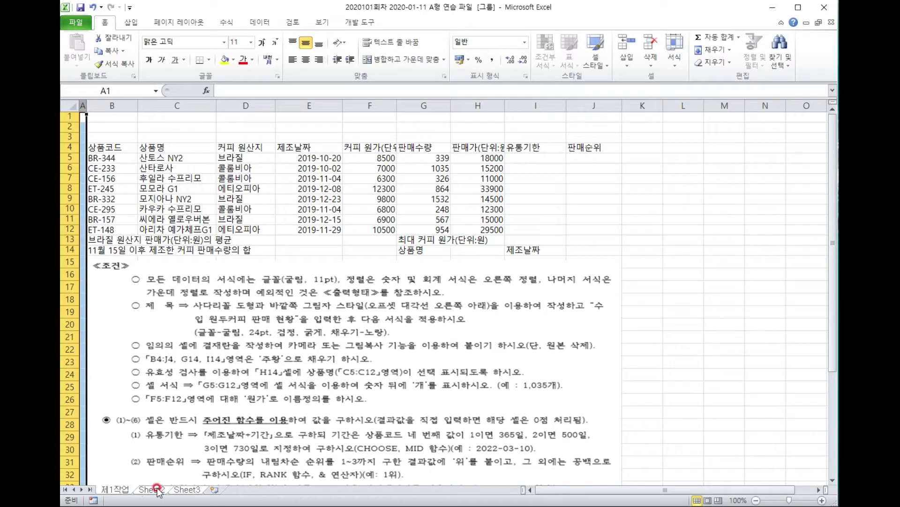
{"action": "left_click", "coordinate": [156, 489]}
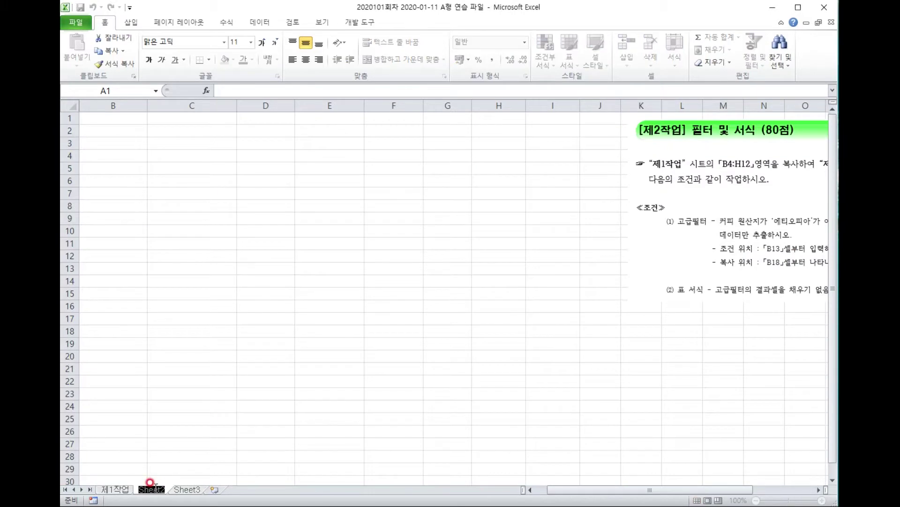
{"action": "type", "text": "제2"}
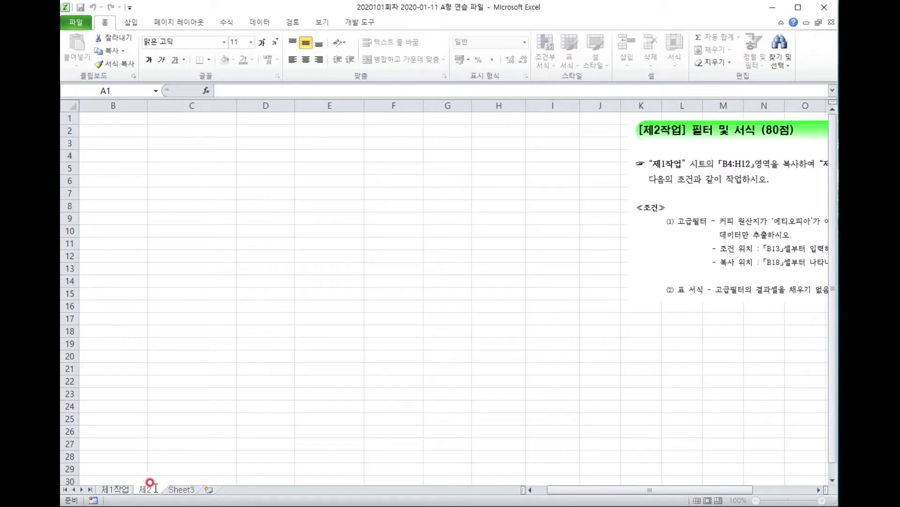
{"action": "type", "text": "작업"}
{"action": "double_click", "coordinate": [190, 489]}
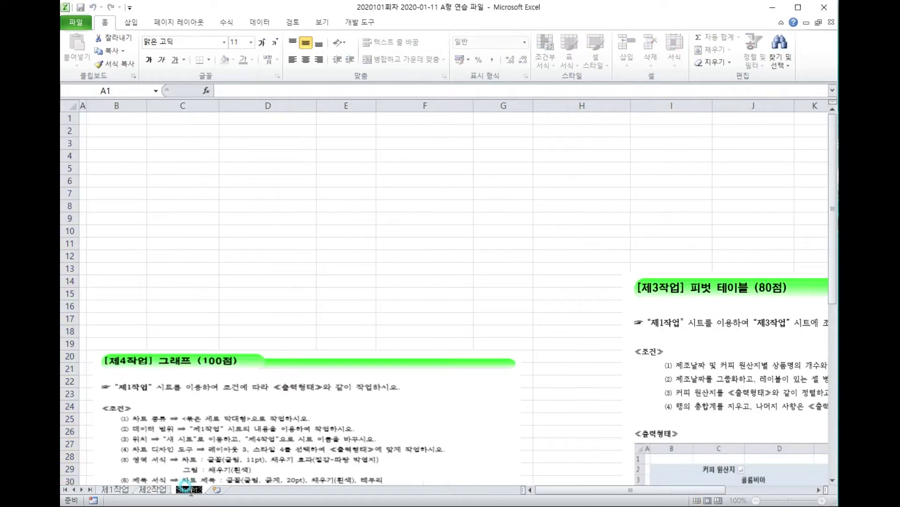
{"action": "type", "text": "제3작업"}
{"action": "key", "text": "Return"}
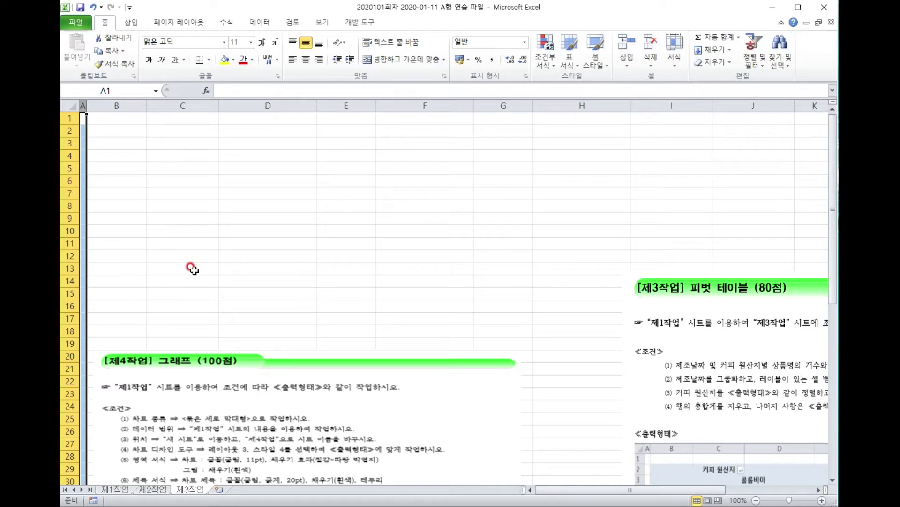
Save the workbook as Documents\ITQ with the examinee number and name as file name.
{"action": "left_click", "coordinate": [120, 488]}
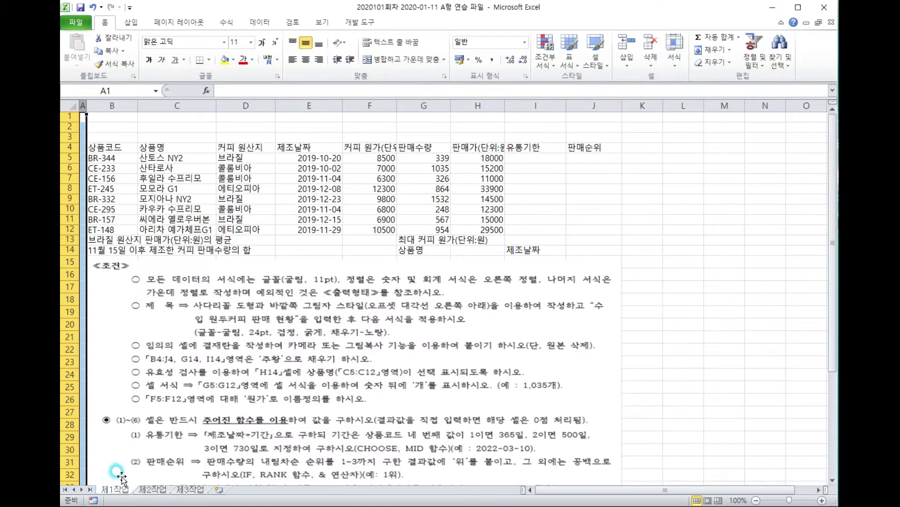
{"action": "left_click", "coordinate": [123, 155]}
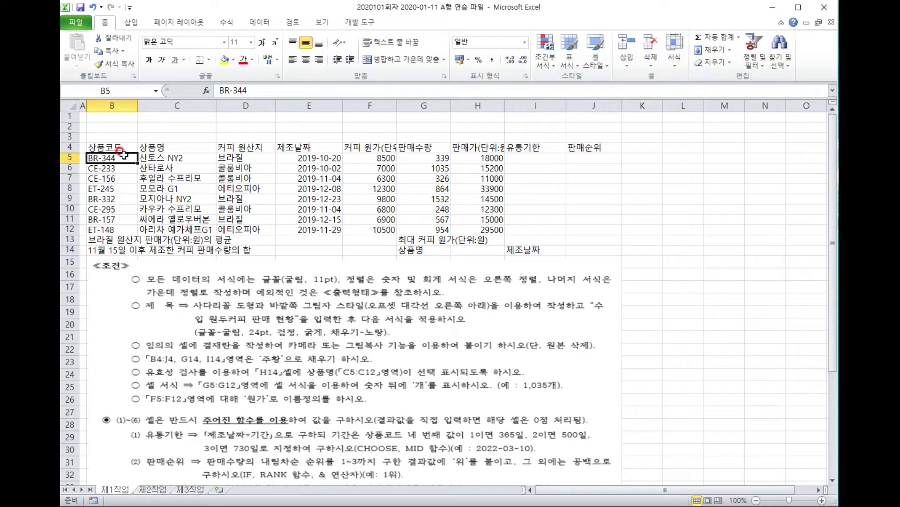
{"action": "left_click", "coordinate": [82, 22]}
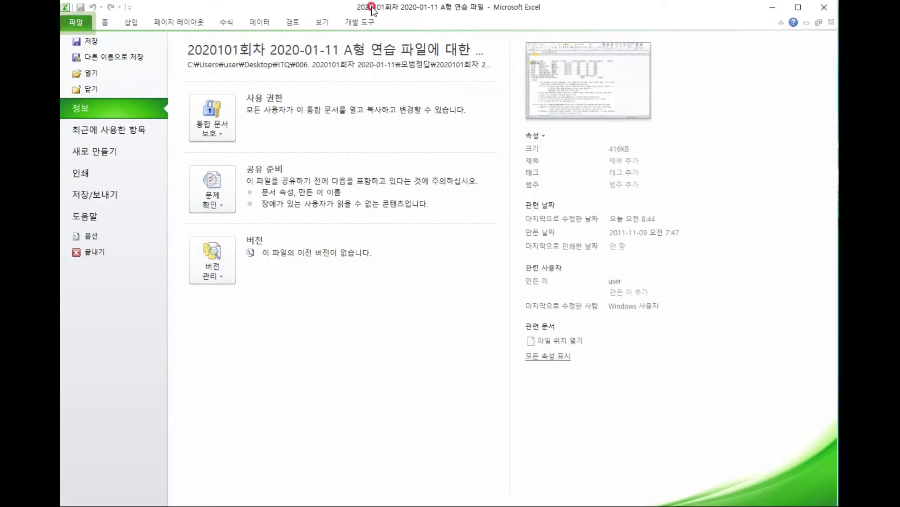
{"action": "left_click", "coordinate": [100, 57]}
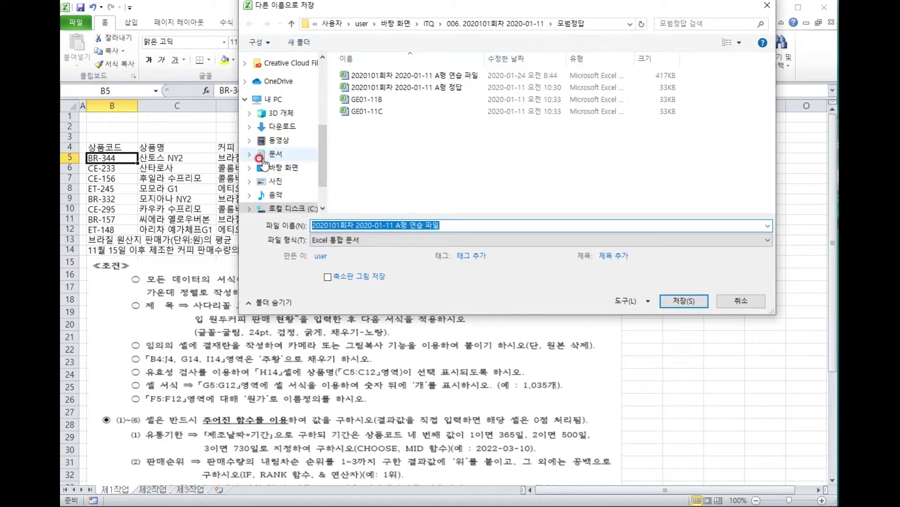
{"action": "left_click", "coordinate": [276, 154]}
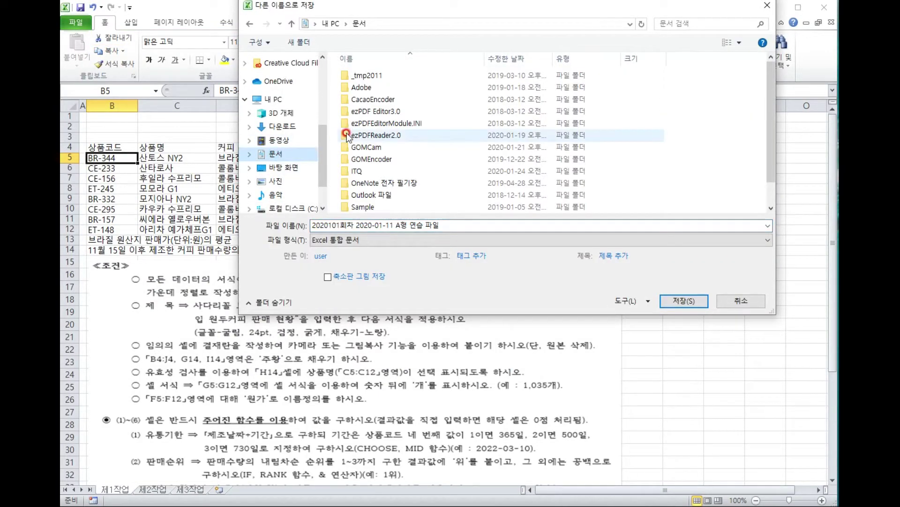
{"action": "double_click", "coordinate": [375, 171]}
{"action": "left_click", "coordinate": [462, 227]}
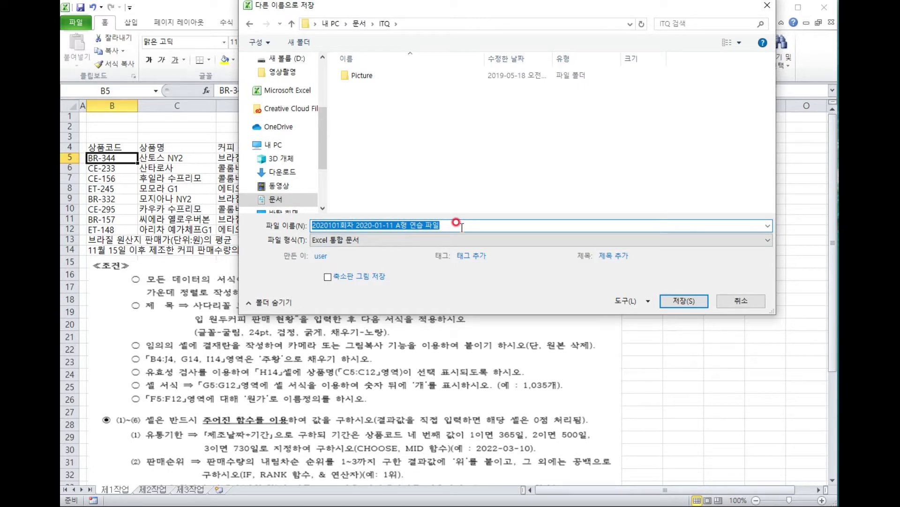
{"action": "type", "text": "123456"}
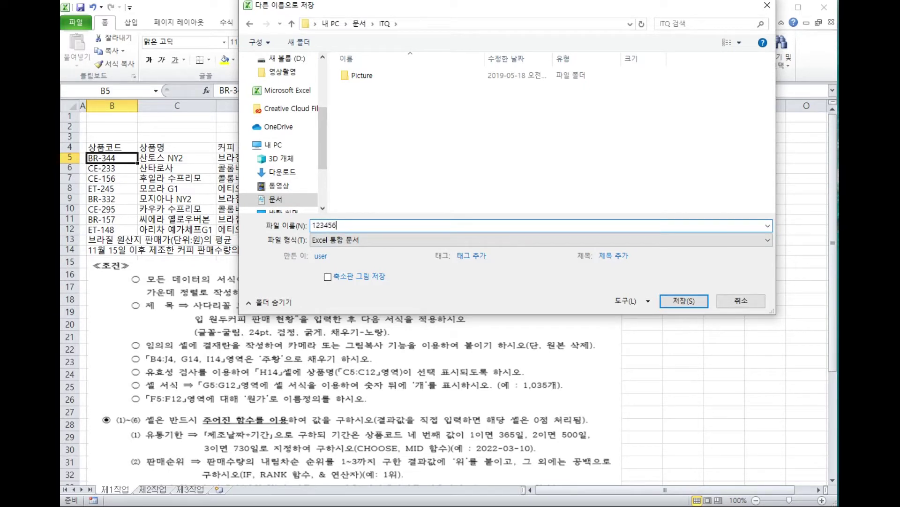
{"action": "key", "text": "Return"}
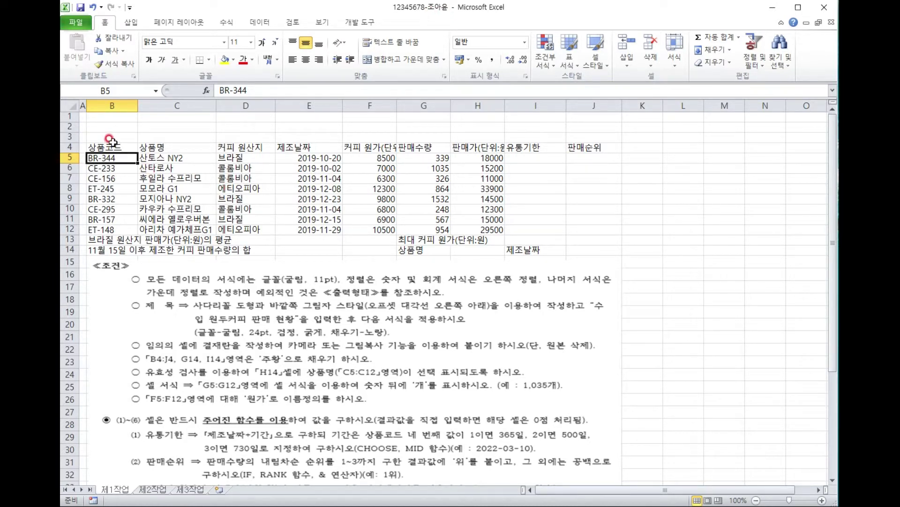
Set rows 1–3 to a row height of 25.
{"action": "left_click", "coordinate": [109, 143]}
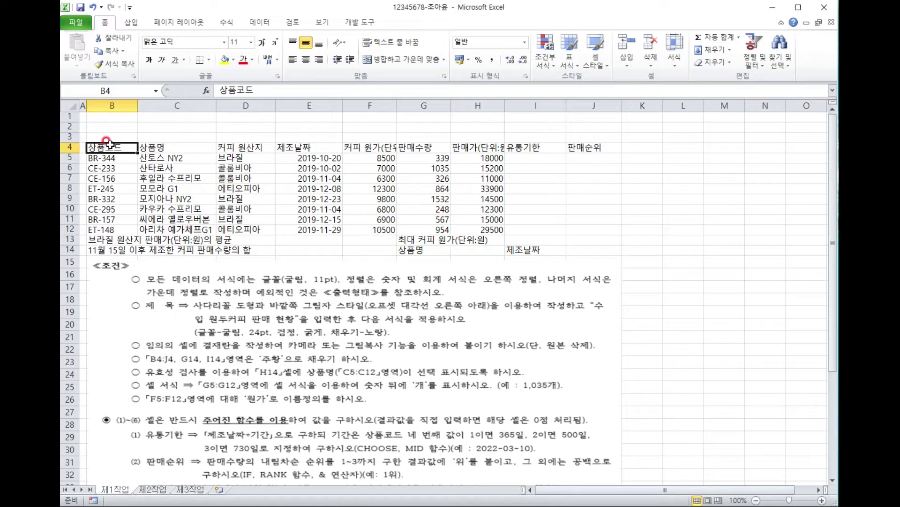
{"action": "left_click", "coordinate": [69, 115]}
{"action": "left_click_drag", "start_coordinate": [69, 115], "coordinate": [71, 137]}
{"action": "right_click", "coordinate": [75, 139]}
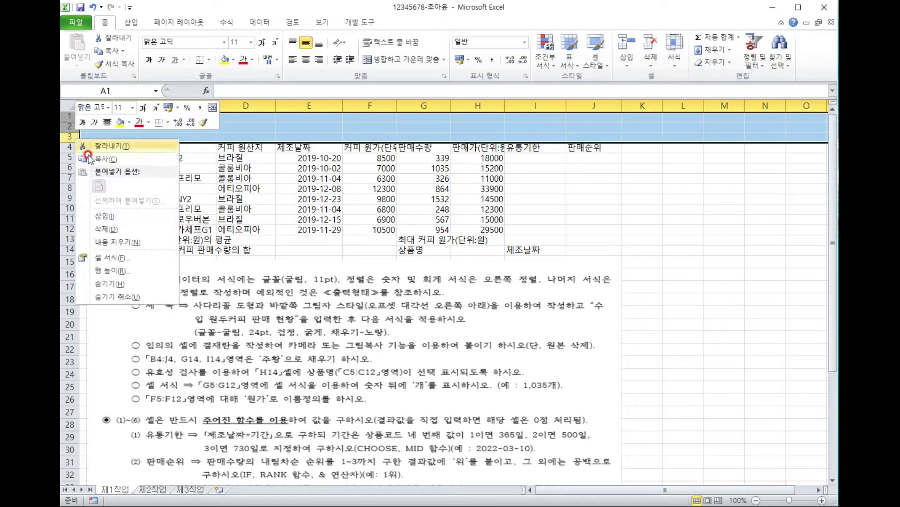
{"action": "left_click", "coordinate": [111, 271]}
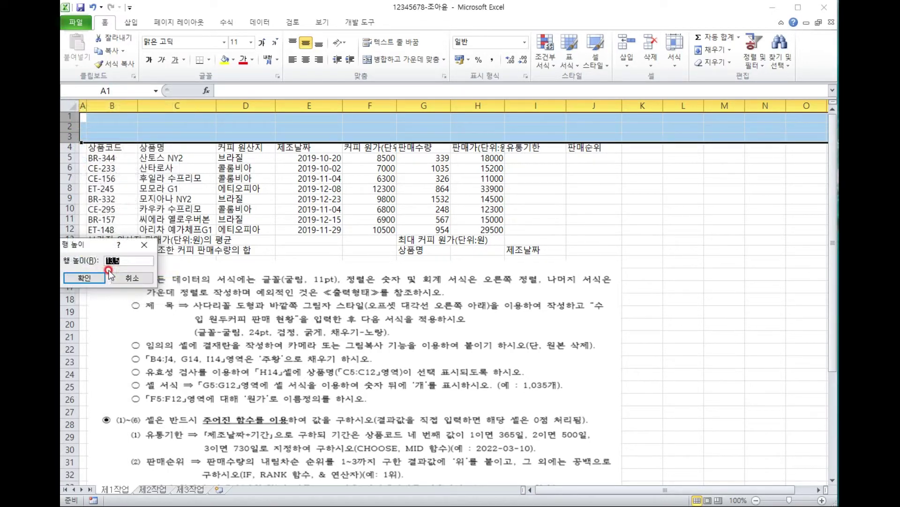
{"action": "type", "text": "25"}
{"action": "key", "text": "Return"}
Set rows 5–14 to a row height of 22.
{"action": "left_click_drag", "start_coordinate": [69, 183], "coordinate": [68, 278]}
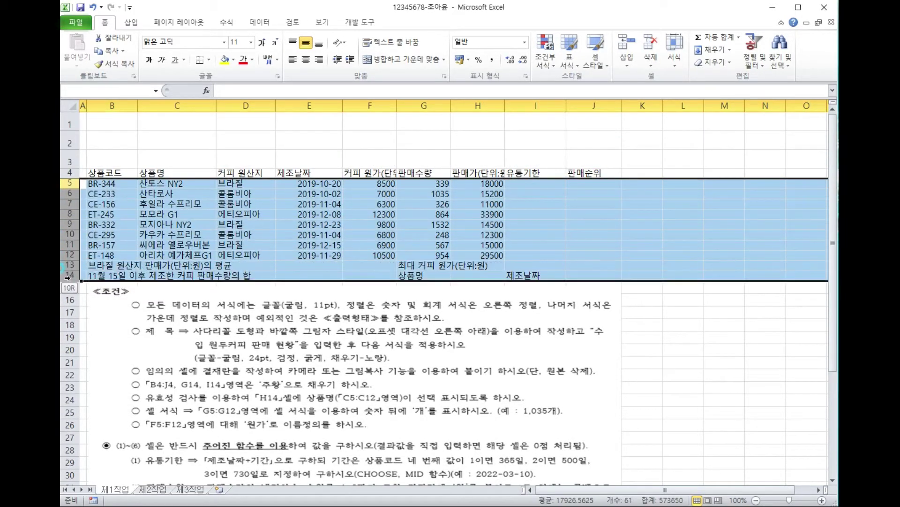
{"action": "right_click", "coordinate": [69, 184]}
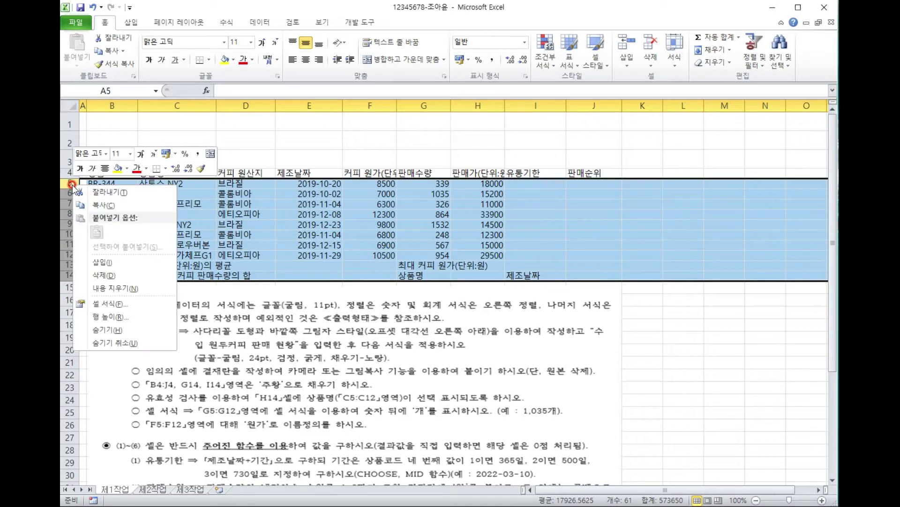
{"action": "left_click", "coordinate": [113, 318]}
{"action": "type", "text": "22"}
{"action": "left_click", "coordinate": [112, 320]}
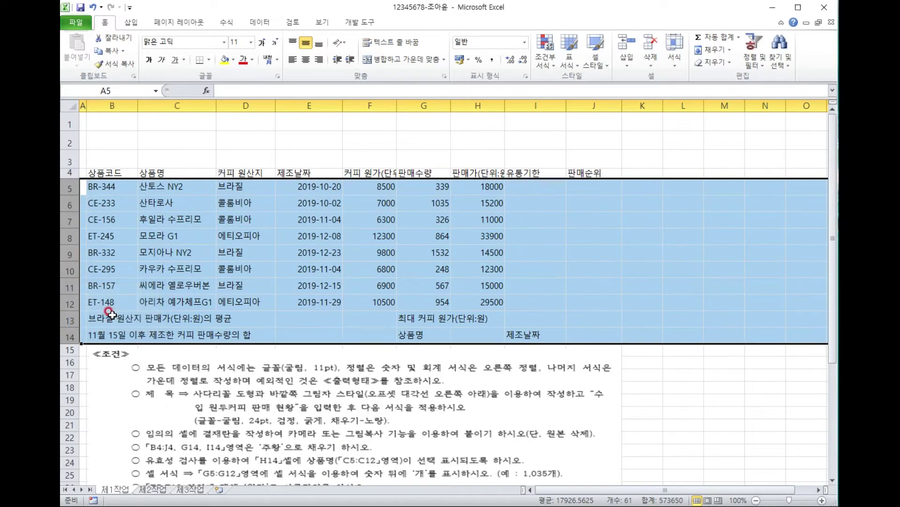
{"action": "left_click", "coordinate": [171, 220]}
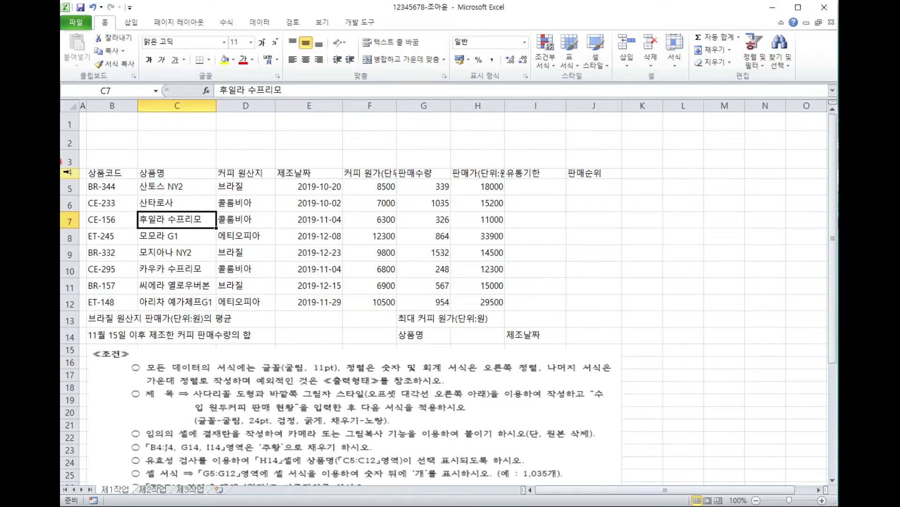
Put (단위:원) on a second line in the F4 커피 원가 header and auto-fit row 4.
{"action": "left_click", "coordinate": [369, 170]}
{"action": "left_click", "coordinate": [489, 170]}
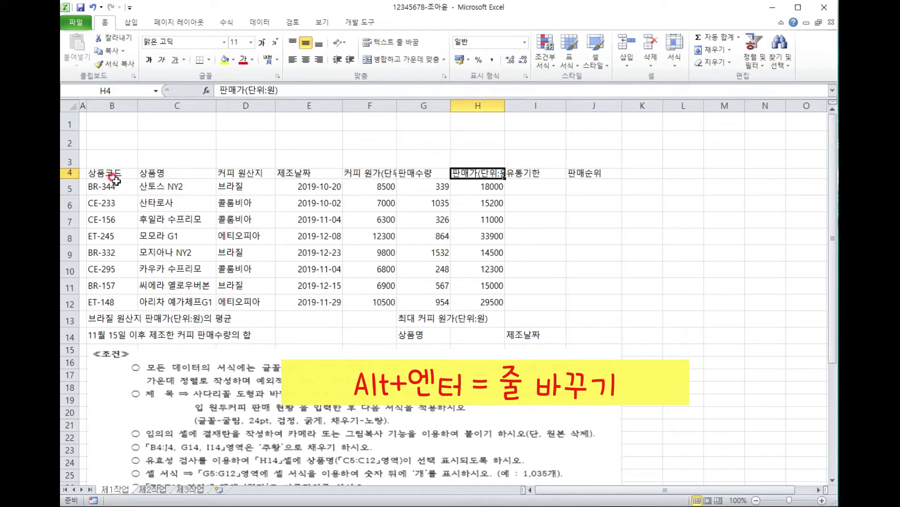
{"action": "left_click", "coordinate": [355, 172]}
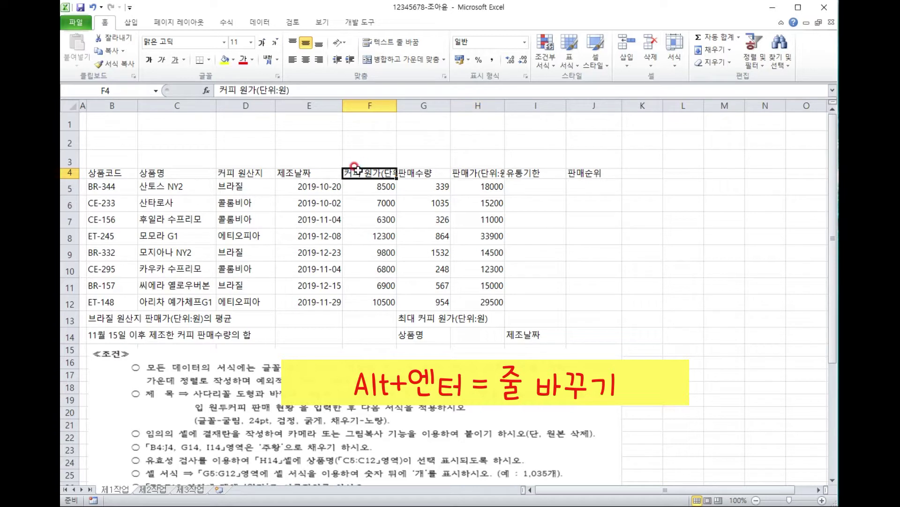
{"action": "double_click", "coordinate": [377, 169]}
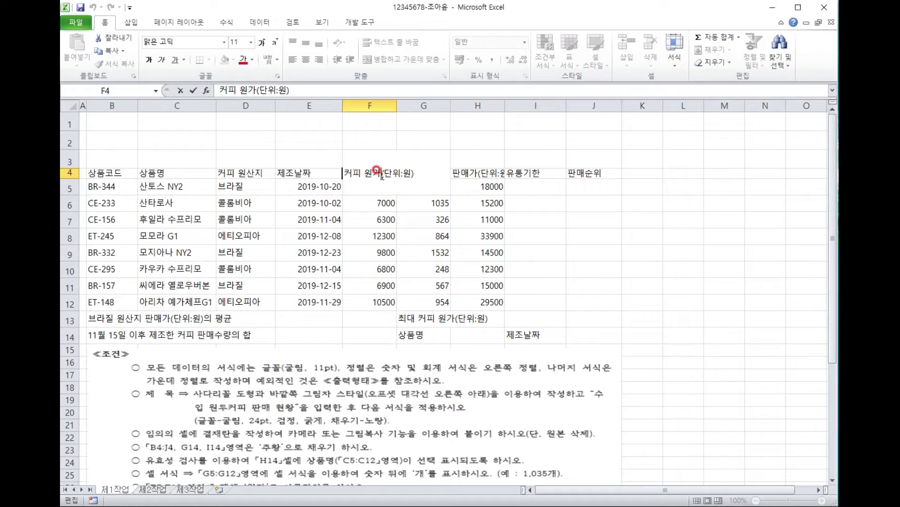
{"action": "key", "text": "alt"}
{"action": "key", "text": "alt+Return"}
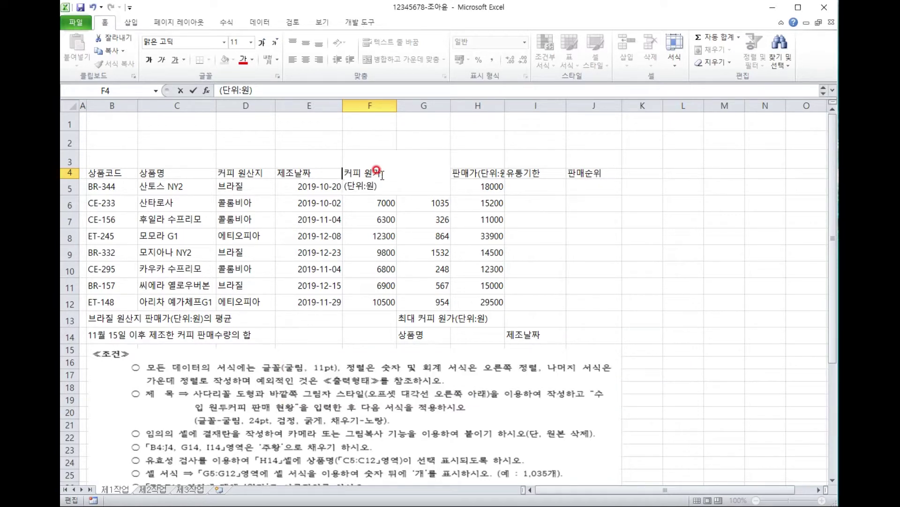
{"action": "left_click", "coordinate": [369, 223]}
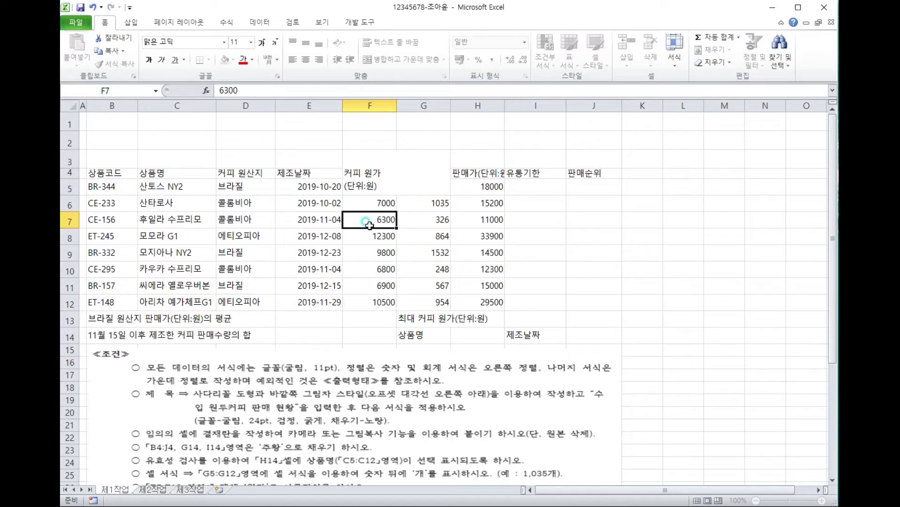
{"action": "double_click", "coordinate": [70, 175]}
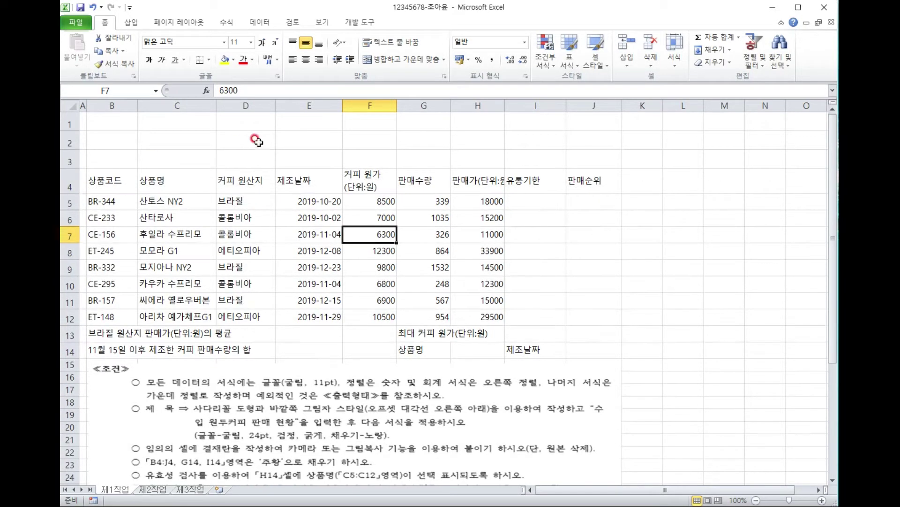
Put (단위:원) on a second line in the H4 판매가 header.
{"action": "left_click", "coordinate": [355, 181]}
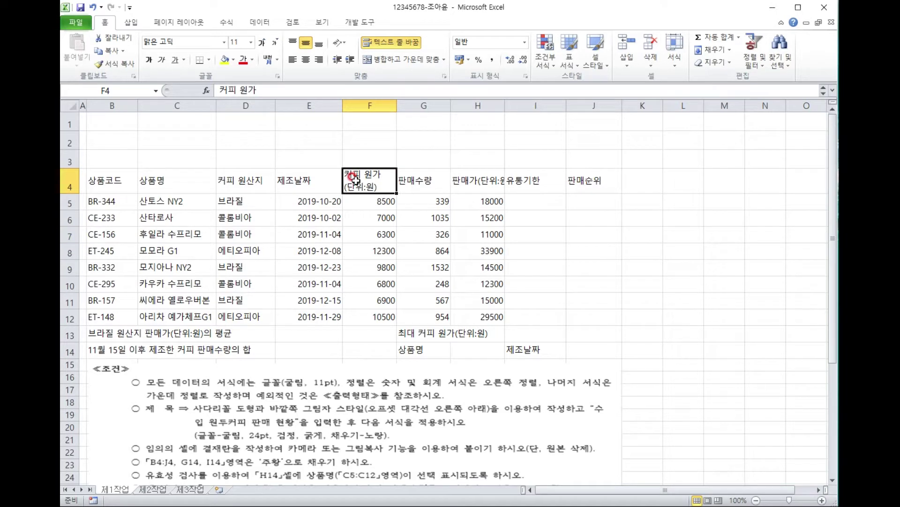
{"action": "left_click", "coordinate": [479, 176]}
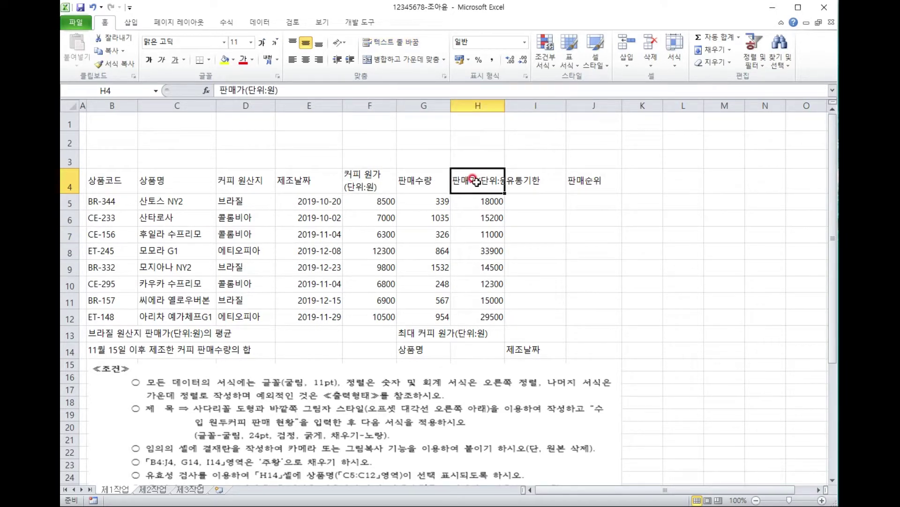
{"action": "double_click", "coordinate": [478, 177]}
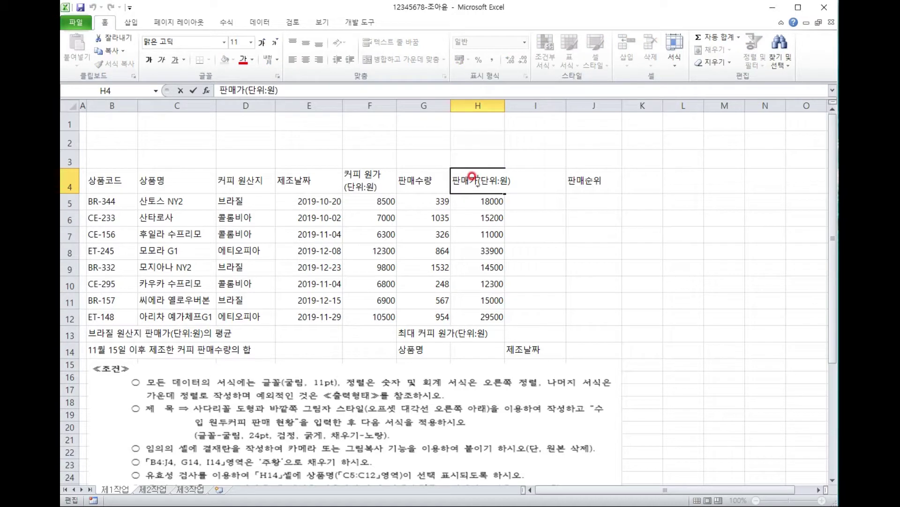
{"action": "key", "text": "alt+Return"}
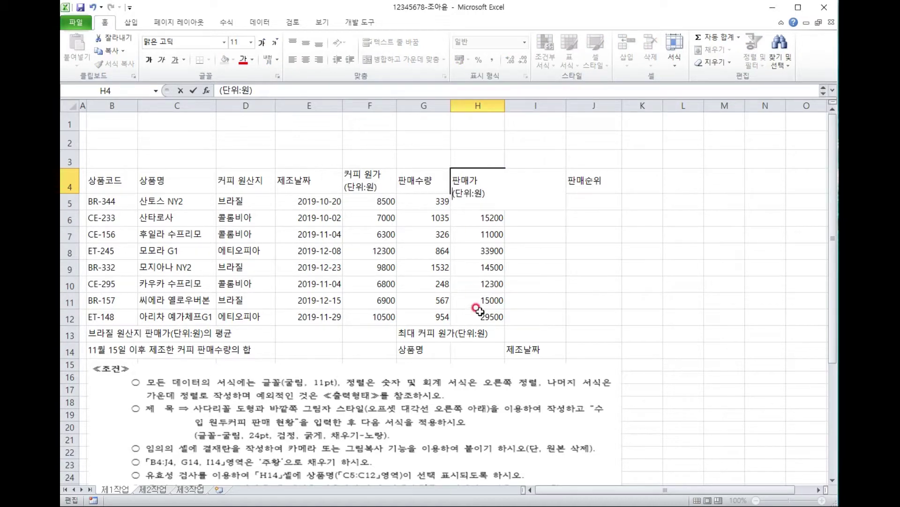
{"action": "left_click", "coordinate": [481, 314]}
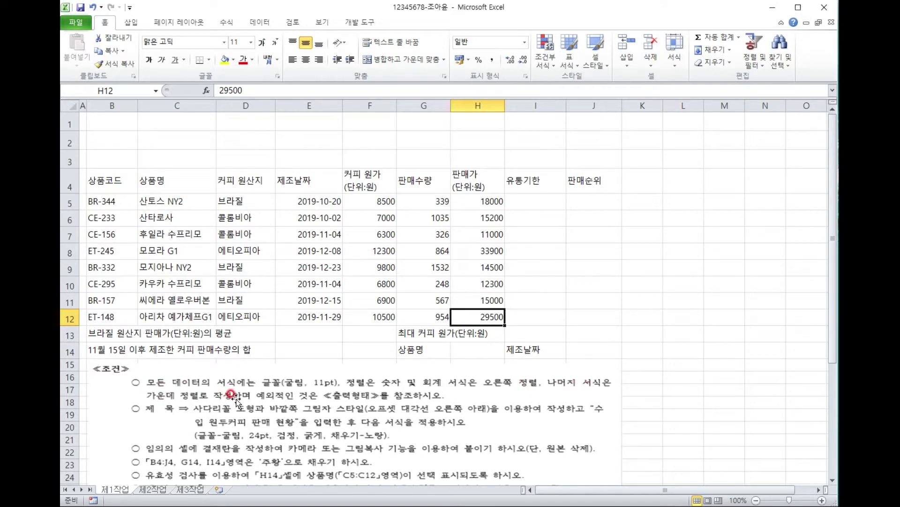
{"action": "left_click", "coordinate": [107, 138]}
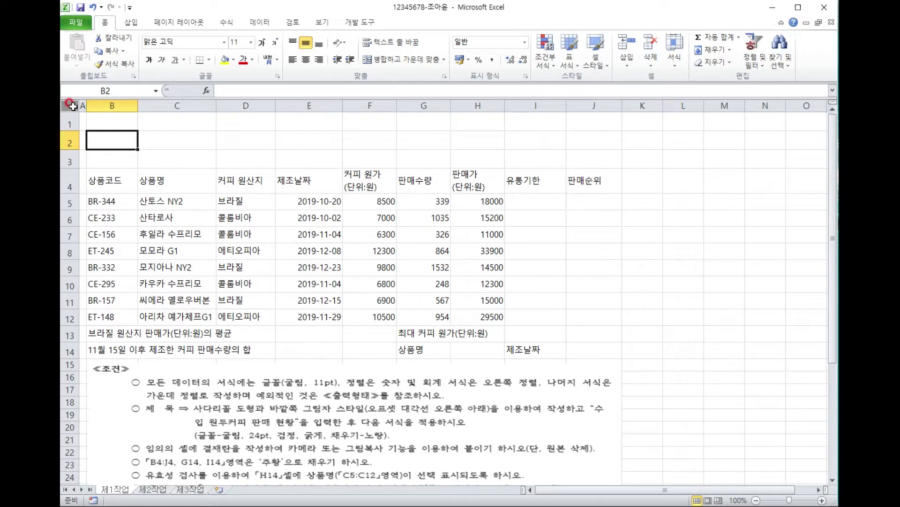
Set the whole sheet to 굴림 11 pt with centre alignment.
{"action": "left_click", "coordinate": [71, 106]}
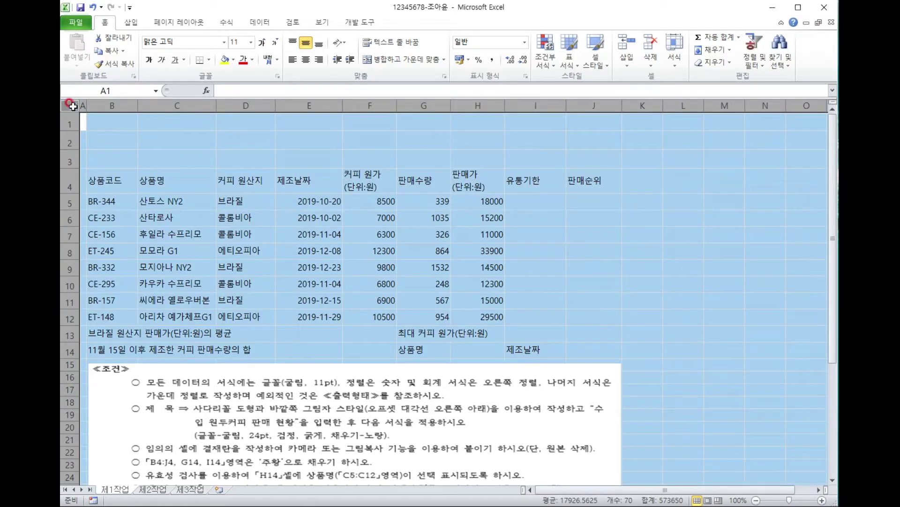
{"action": "left_click", "coordinate": [179, 41]}
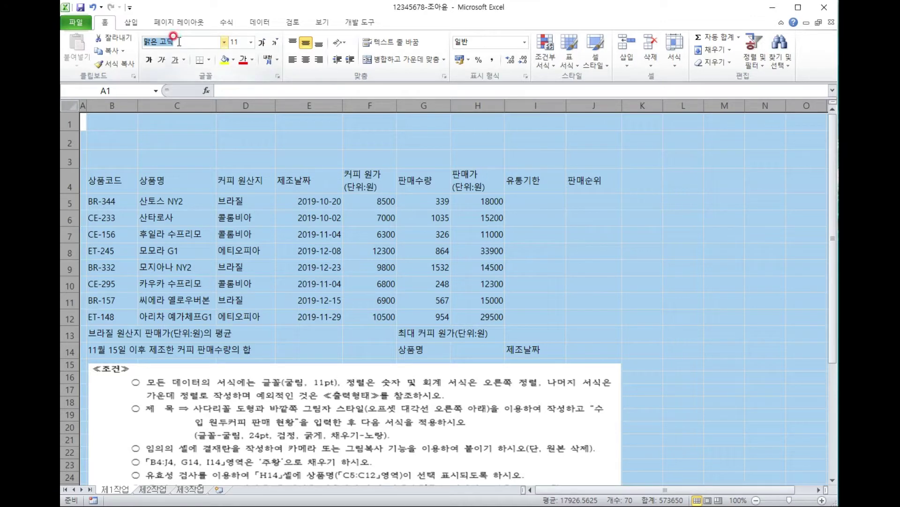
{"action": "type", "text": "ㄱ"}
{"action": "key", "text": "Return"}
{"action": "left_click", "coordinate": [239, 43]}
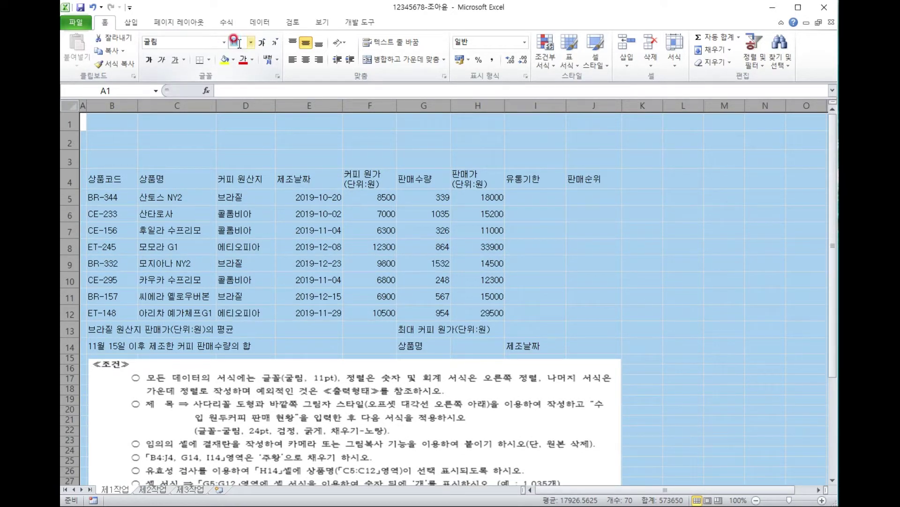
{"action": "left_click", "coordinate": [316, 60]}
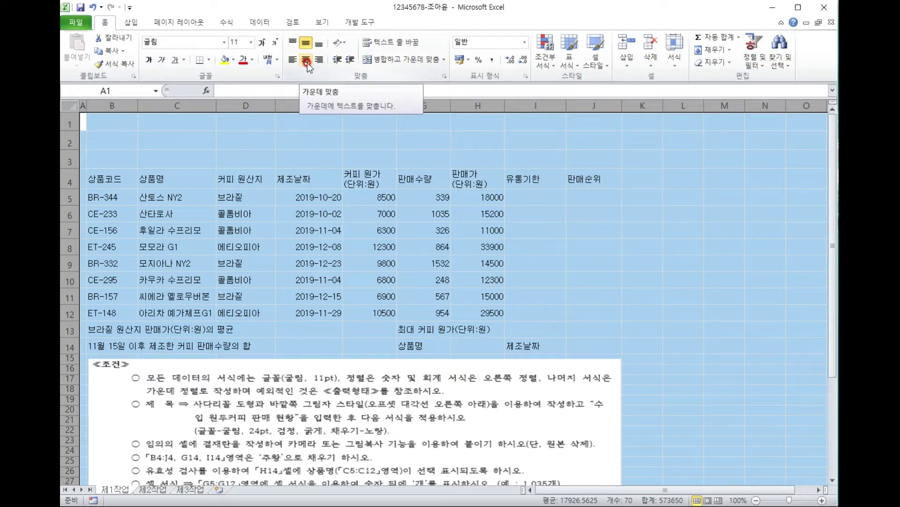
{"action": "left_click", "coordinate": [365, 199]}
{"action": "left_click", "coordinate": [514, 230]}
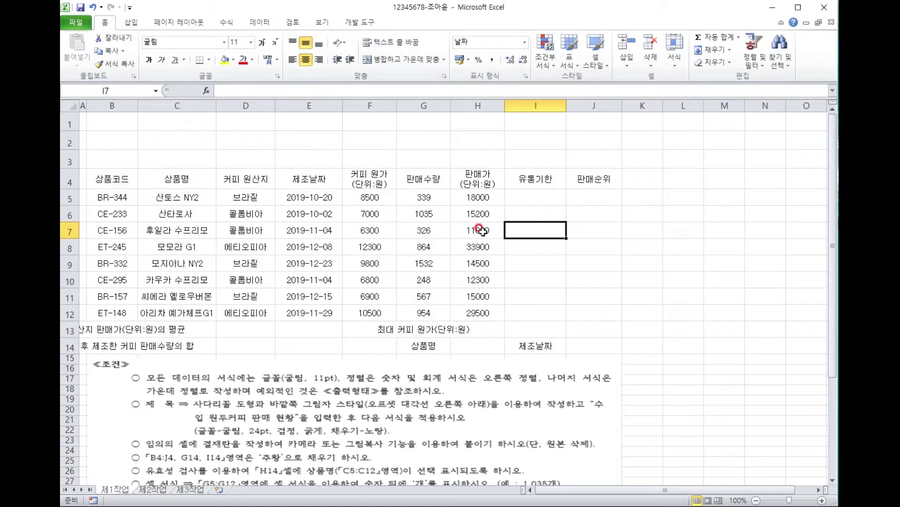
Right-align F5:H12 and apply comma style thousands separators.
{"action": "left_click", "coordinate": [371, 198]}
{"action": "left_click_drag", "start_coordinate": [372, 198], "coordinate": [470, 308]}
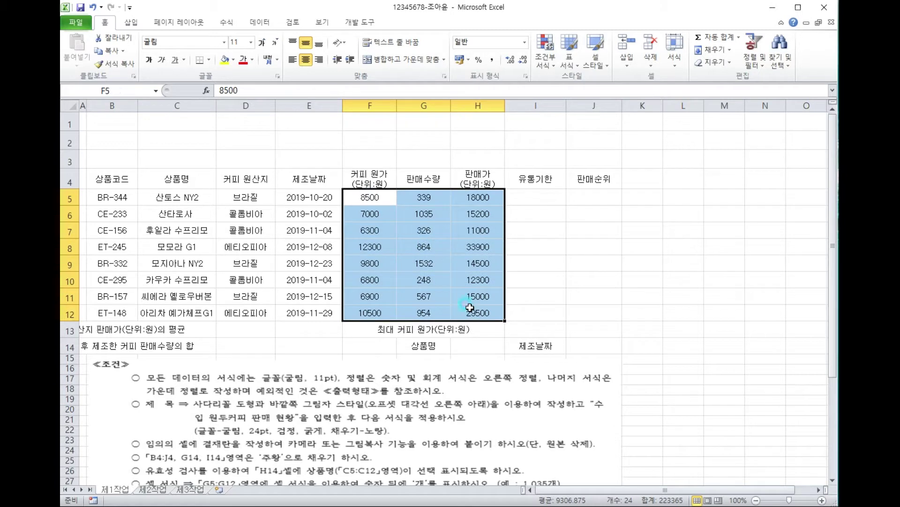
{"action": "left_click", "coordinate": [320, 60]}
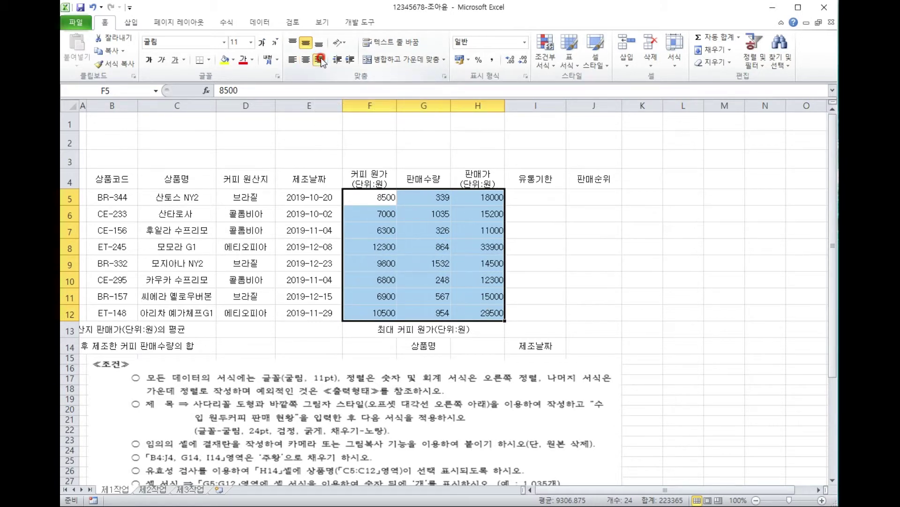
{"action": "left_click", "coordinate": [491, 61]}
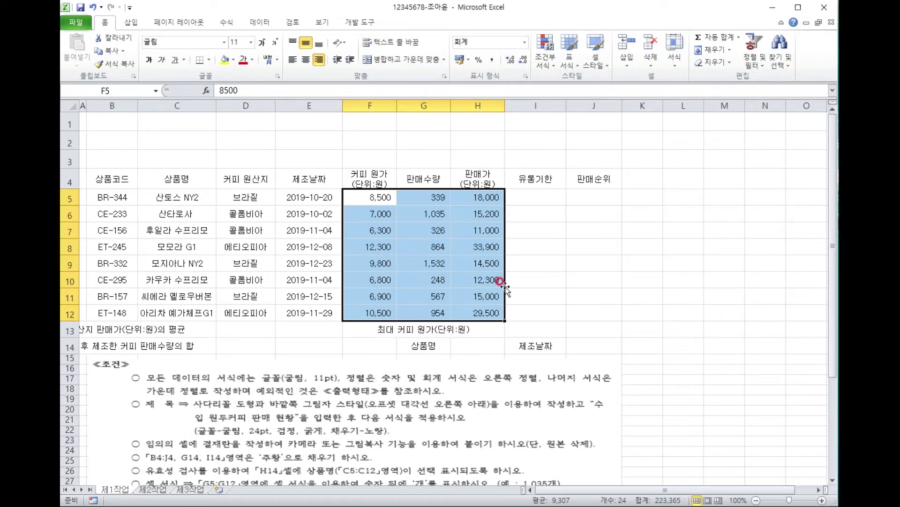
{"action": "left_click", "coordinate": [560, 259]}
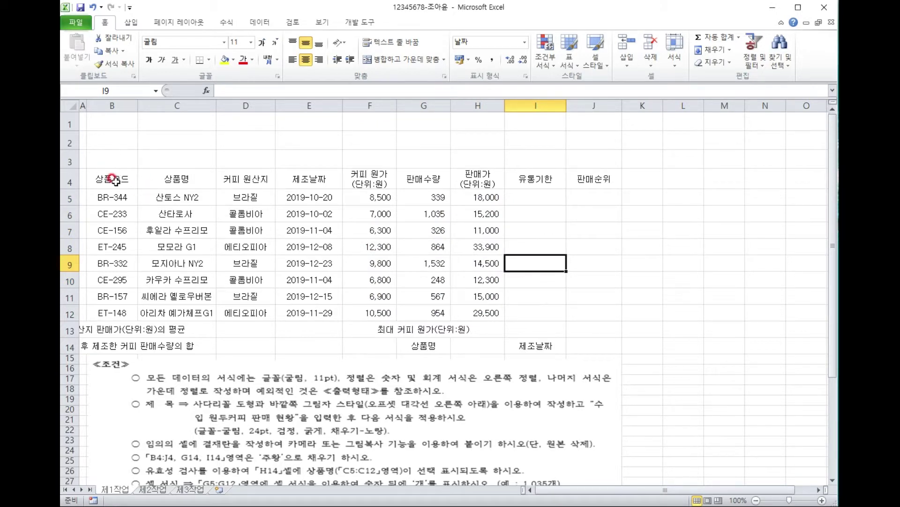
Give B4:J14 All Borders plus a Thick Box Border outline.
{"action": "left_click_drag", "start_coordinate": [114, 178], "coordinate": [590, 343]}
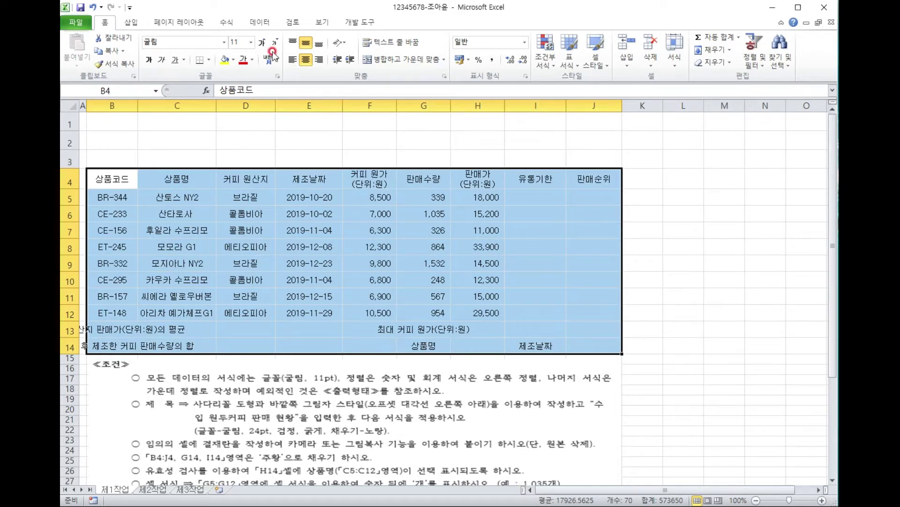
{"action": "left_click", "coordinate": [209, 62]}
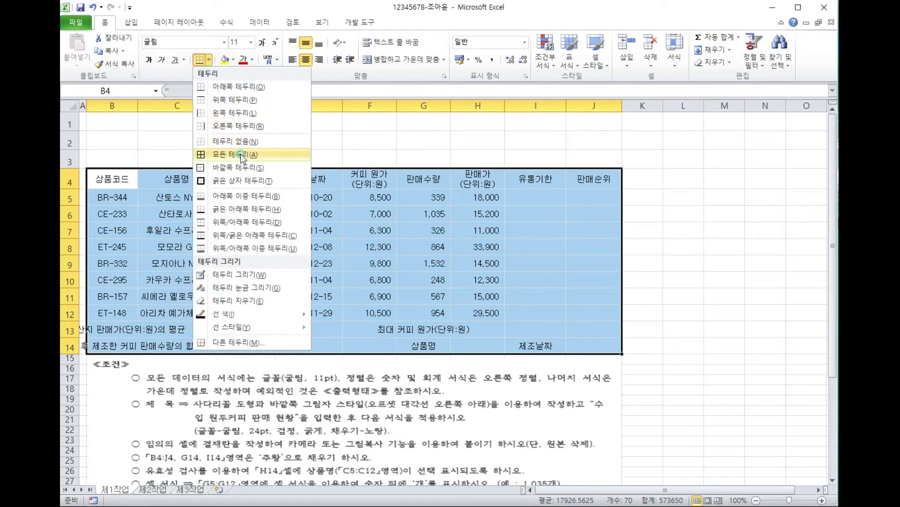
{"action": "left_click", "coordinate": [240, 154]}
{"action": "left_click", "coordinate": [209, 60]}
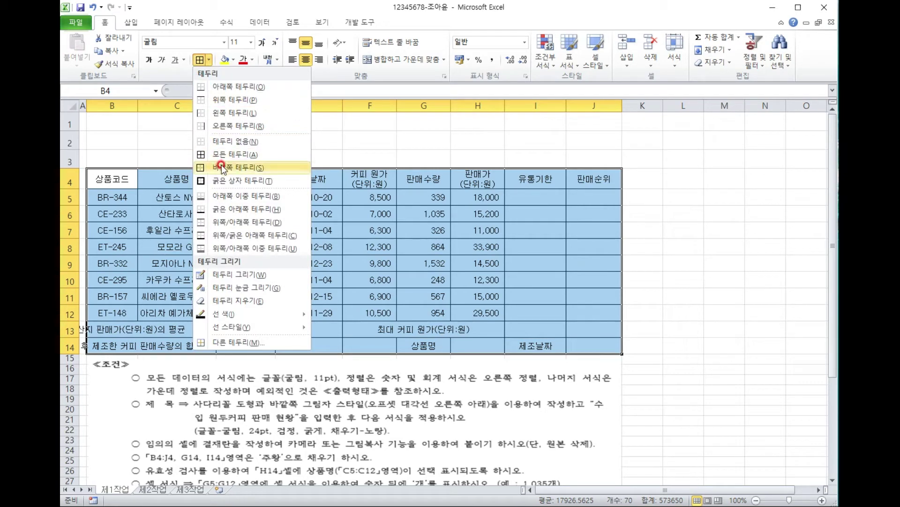
{"action": "left_click", "coordinate": [234, 180]}
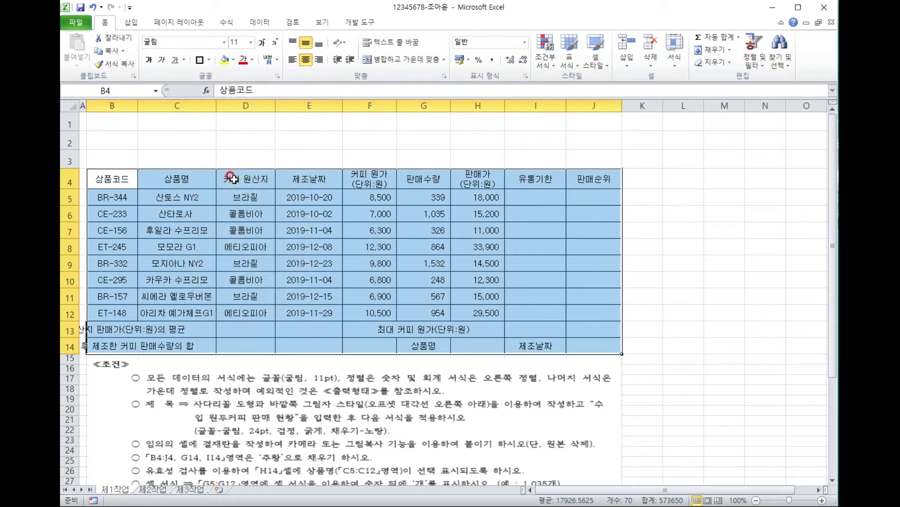
{"action": "left_click", "coordinate": [212, 157]}
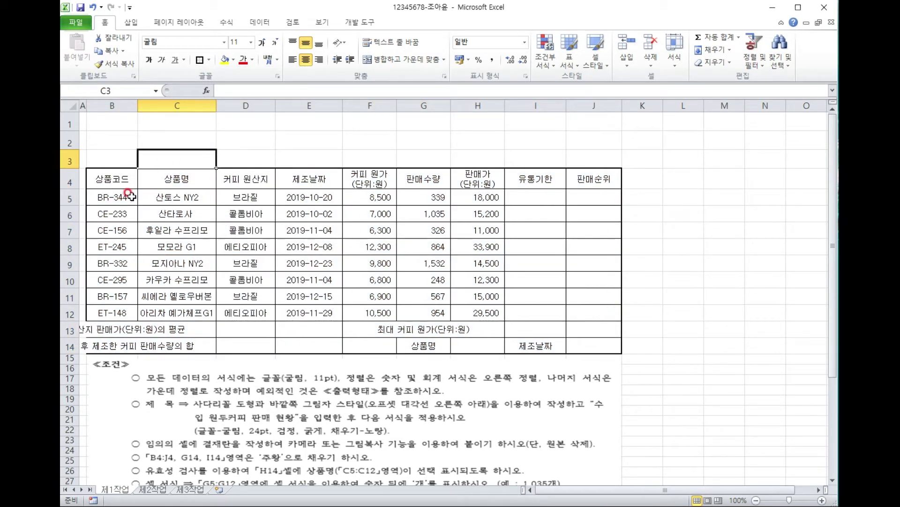
Add a Thick Box Border around the data rows B5:J12.
{"action": "left_click_drag", "start_coordinate": [112, 199], "coordinate": [569, 305]}
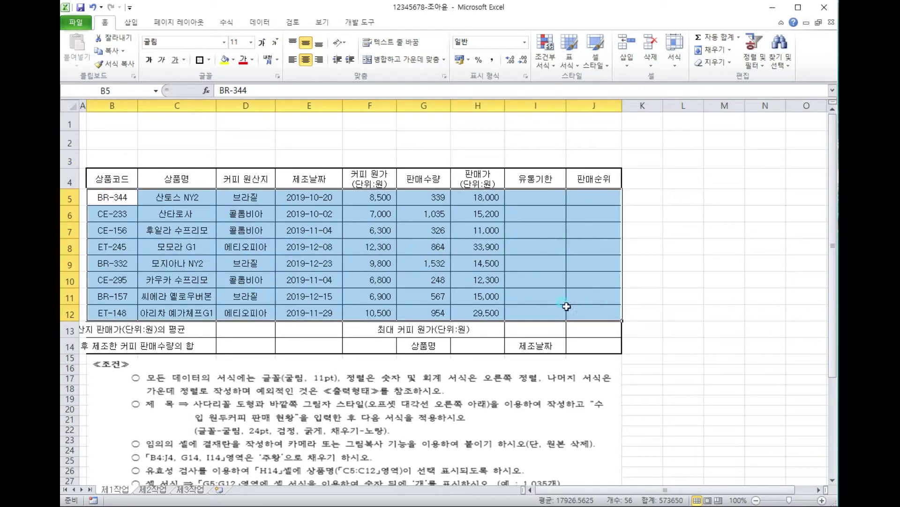
{"action": "left_click", "coordinate": [198, 60]}
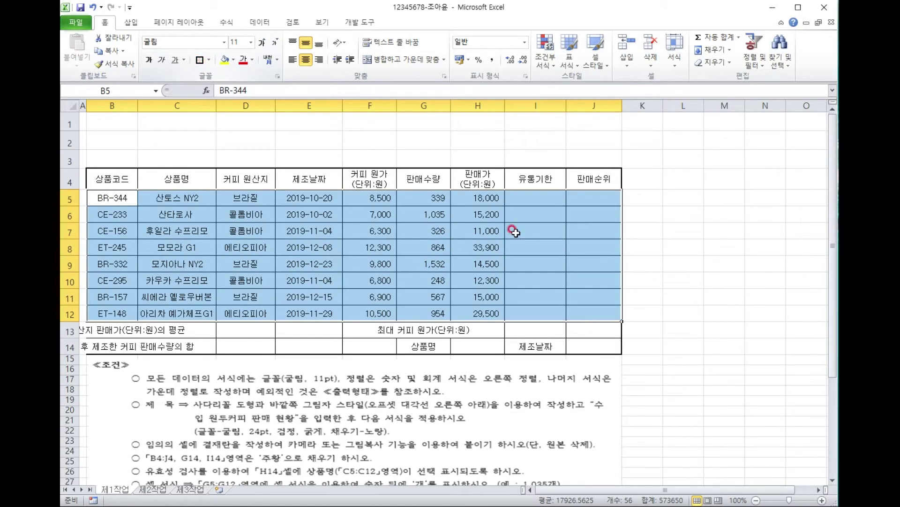
{"action": "left_click", "coordinate": [607, 290]}
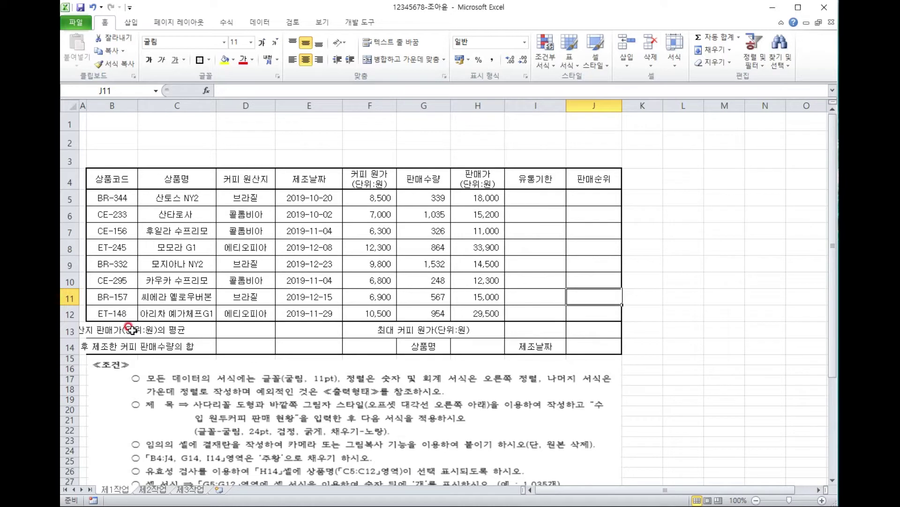
{"action": "left_click_drag", "start_coordinate": [114, 328], "coordinate": [245, 333]}
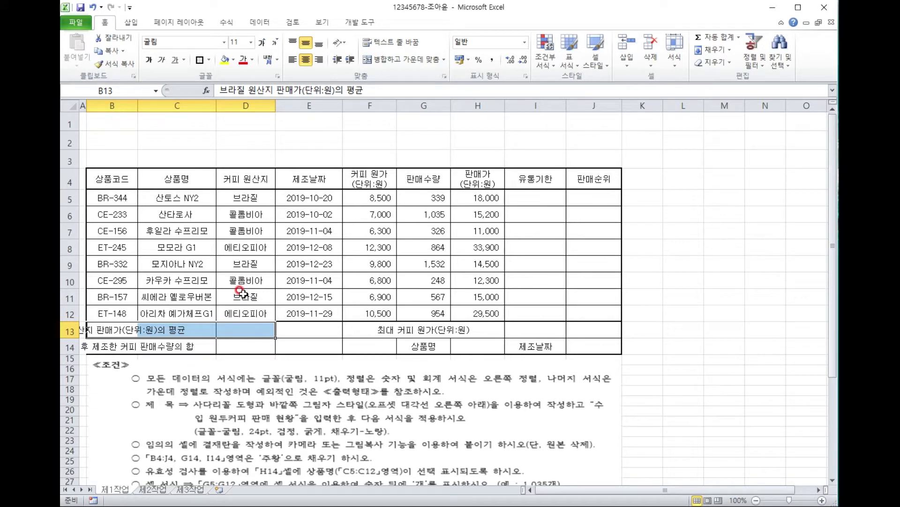
{"action": "left_click_drag", "start_coordinate": [104, 330], "coordinate": [234, 335]}
{"action": "left_click_drag", "start_coordinate": [107, 347], "coordinate": [234, 346]}
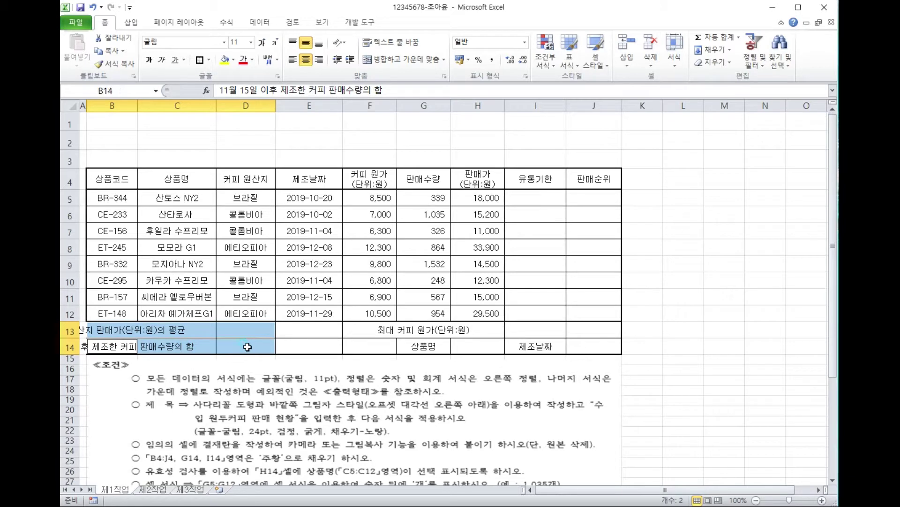
{"action": "left_click", "coordinate": [374, 329], "text": "ctrl"}
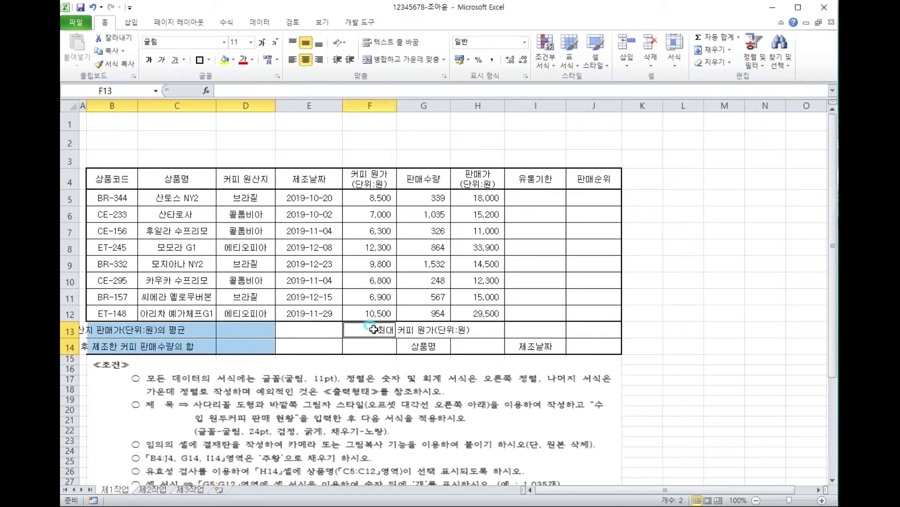
{"action": "left_click_drag", "start_coordinate": [374, 330], "coordinate": [379, 347]}
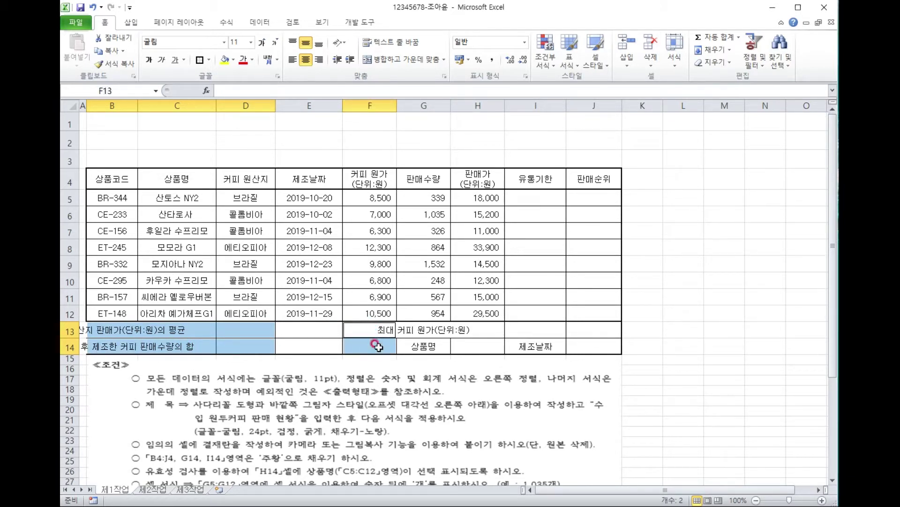
{"action": "left_click", "coordinate": [424, 331], "text": "ctrl"}
{"action": "left_click_drag", "start_coordinate": [424, 331], "coordinate": [526, 330]}
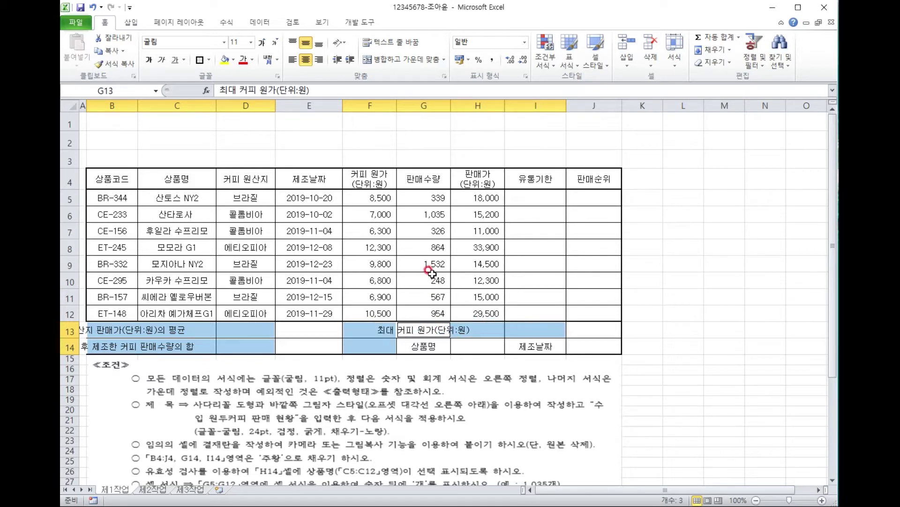
{"action": "left_click", "coordinate": [405, 63]}
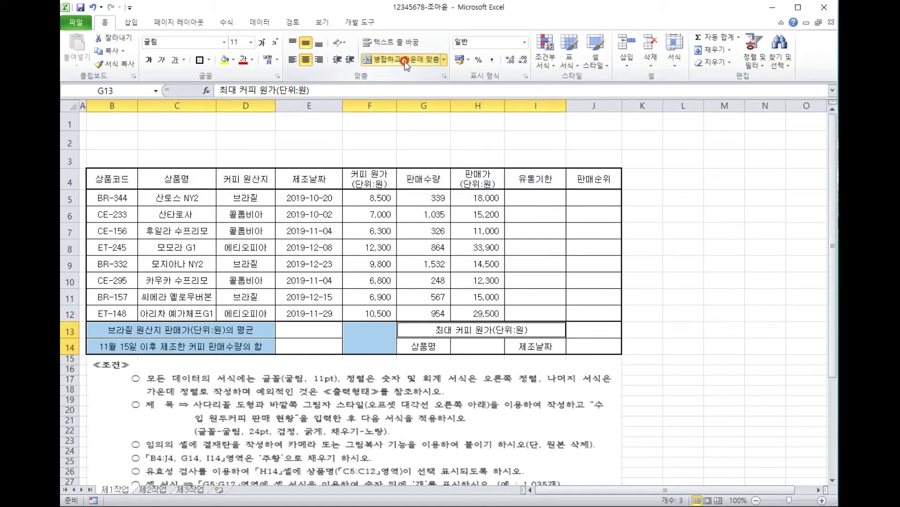
{"action": "left_click", "coordinate": [582, 282]}
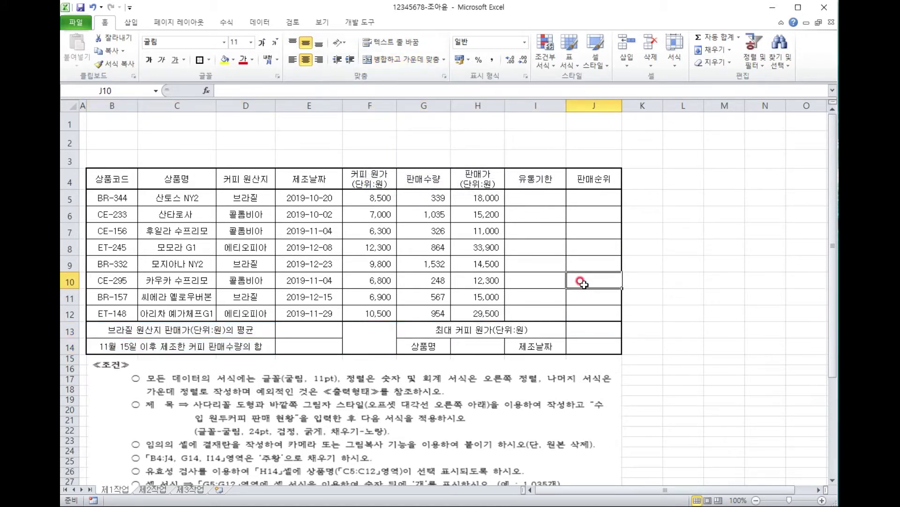
{"action": "left_click", "coordinate": [371, 338]}
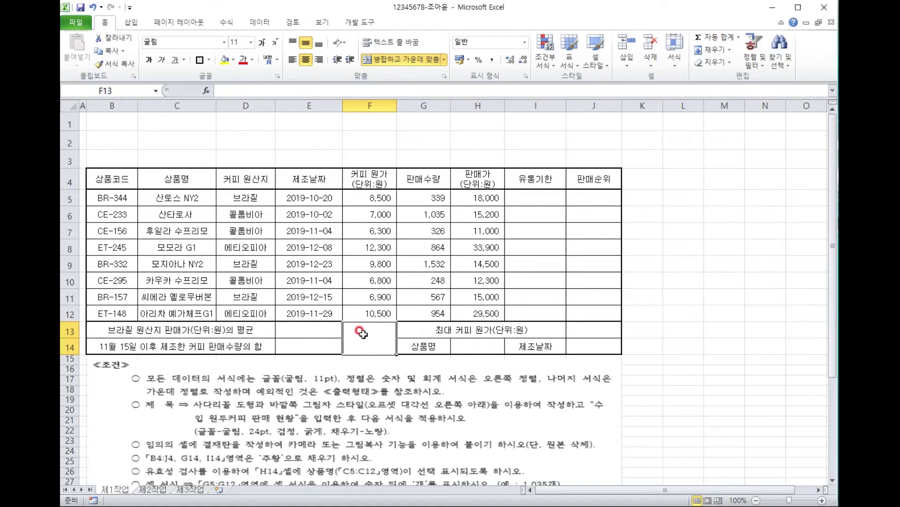
Open Format Cells for the merged cell F13:F14 and centre the dialog on screen.
{"action": "key", "text": "ctrl+1"}
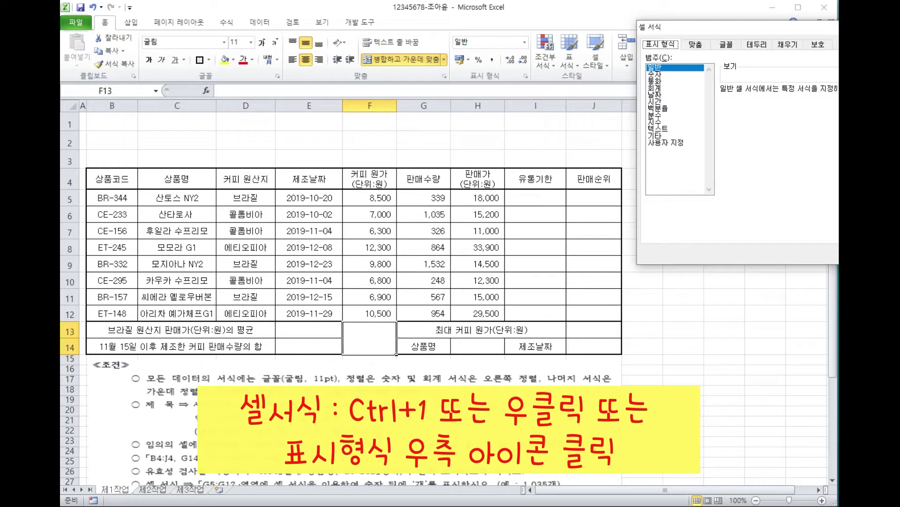
{"action": "key", "text": "Escape"}
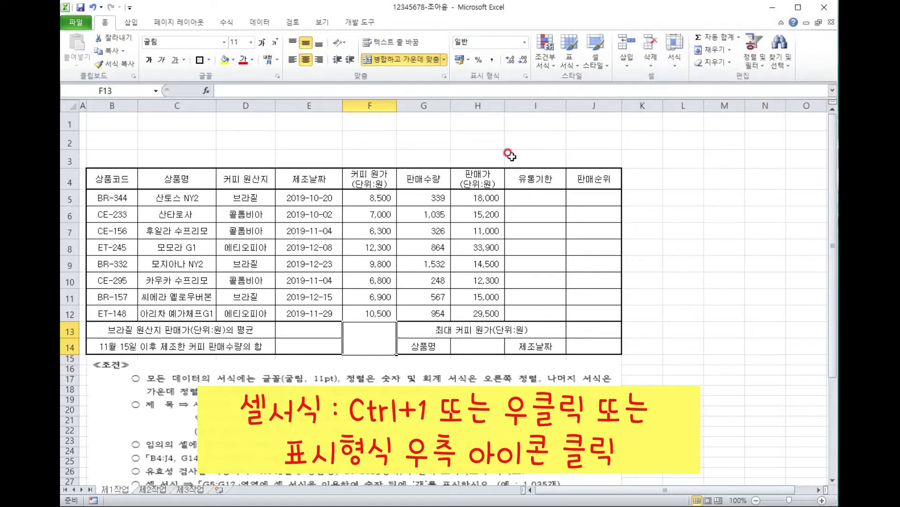
{"action": "right_click", "coordinate": [378, 321]}
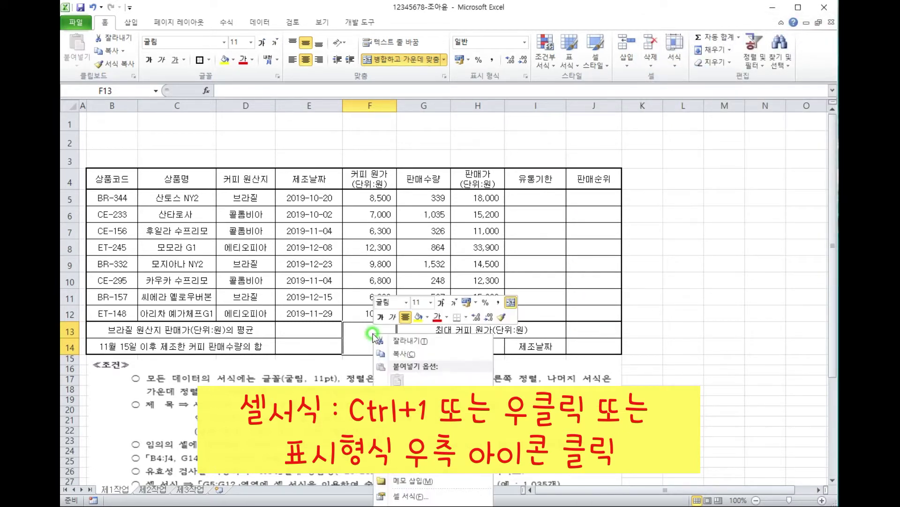
{"action": "left_click", "coordinate": [432, 500]}
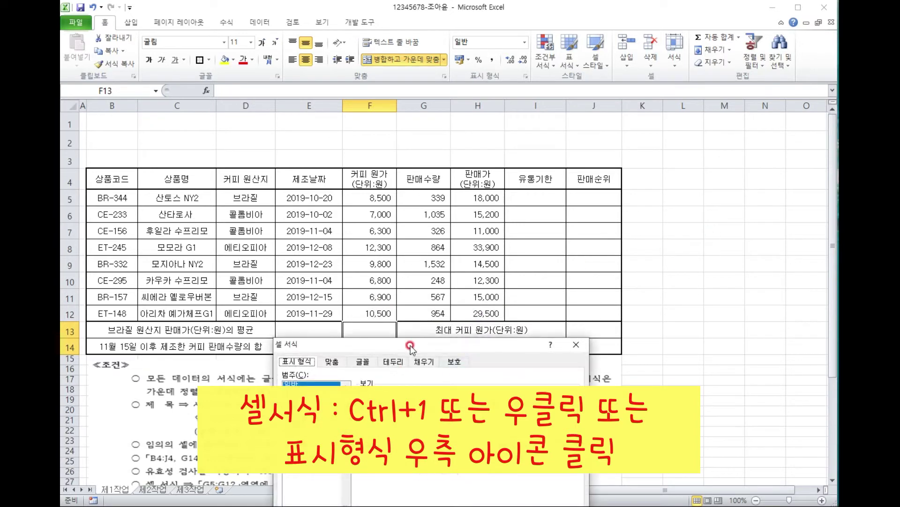
{"action": "left_click_drag", "start_coordinate": [580, 187], "coordinate": [592, 172]}
{"action": "left_click", "coordinate": [726, 405]}
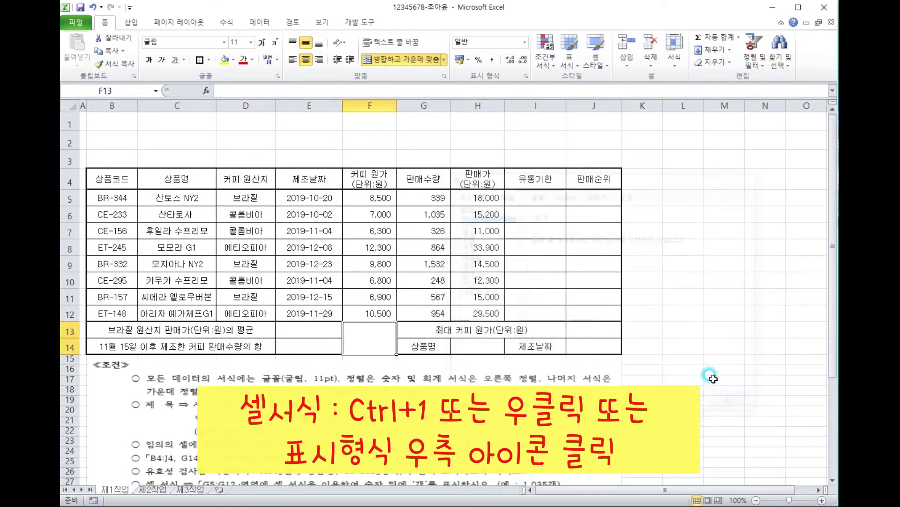
{"action": "left_click", "coordinate": [526, 77]}
{"action": "left_click_drag", "start_coordinate": [761, 14], "coordinate": [540, 63]}
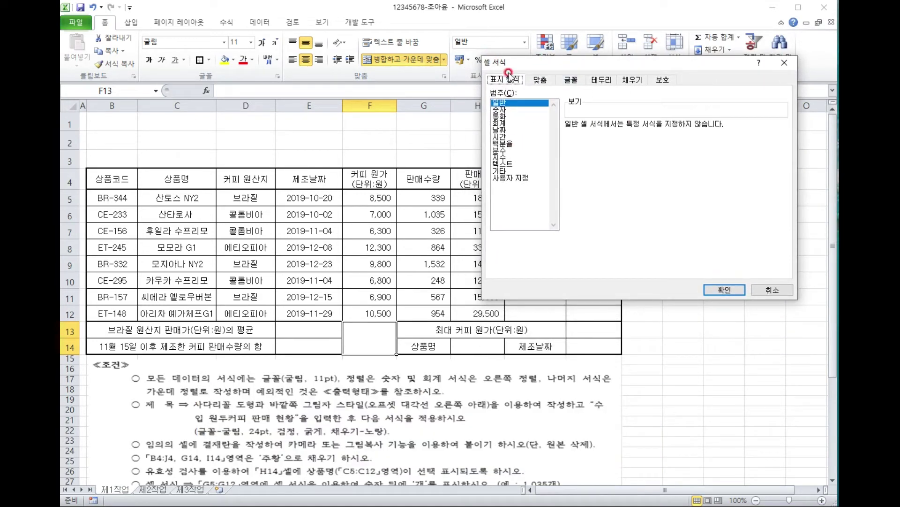
Add both rising and falling diagonal borders to F13:F14 to form an X.
{"action": "left_click", "coordinate": [526, 176]}
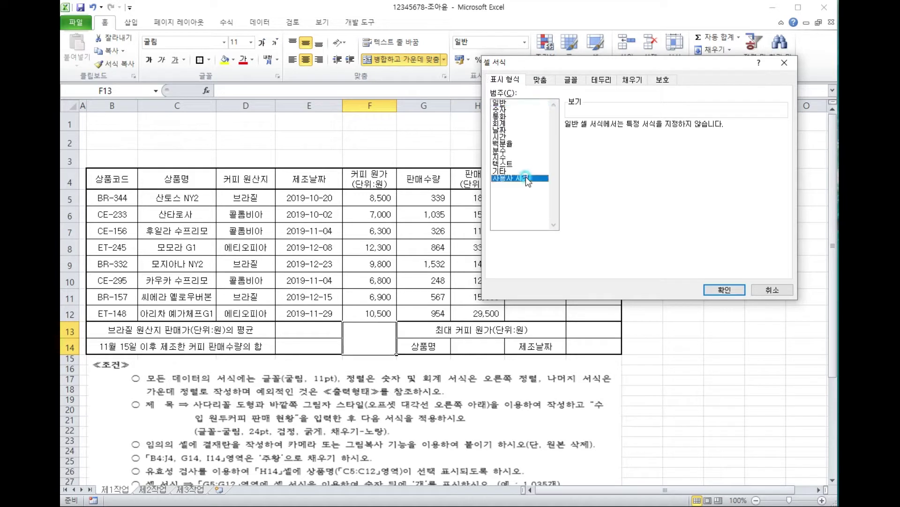
{"action": "left_click", "coordinate": [600, 80]}
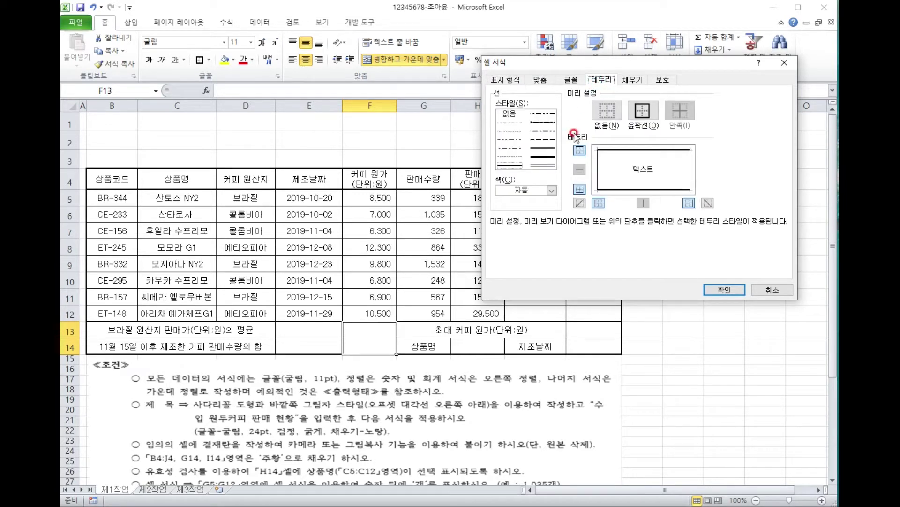
{"action": "left_click", "coordinate": [580, 204]}
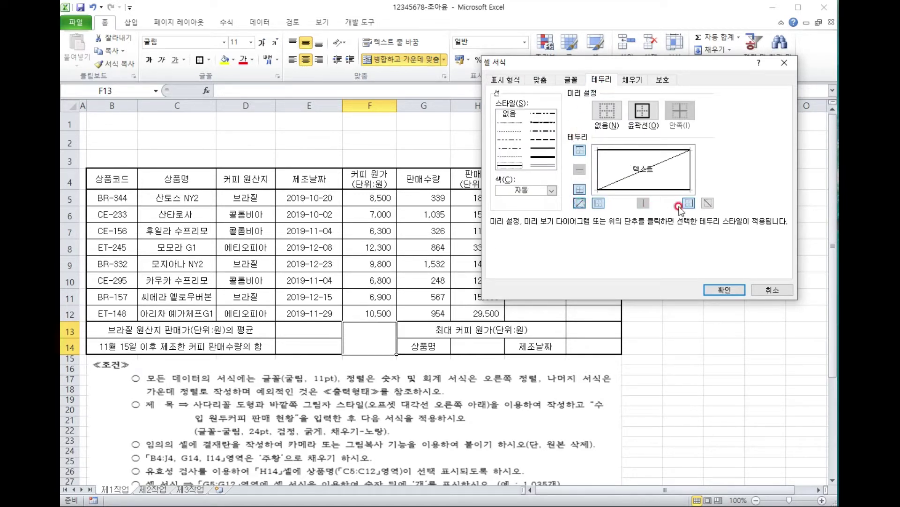
{"action": "left_click", "coordinate": [708, 202]}
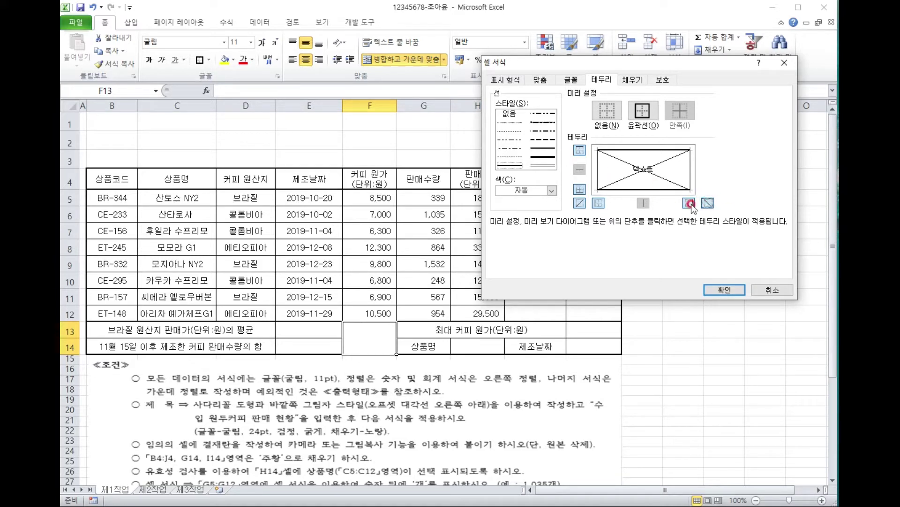
{"action": "left_click", "coordinate": [723, 290]}
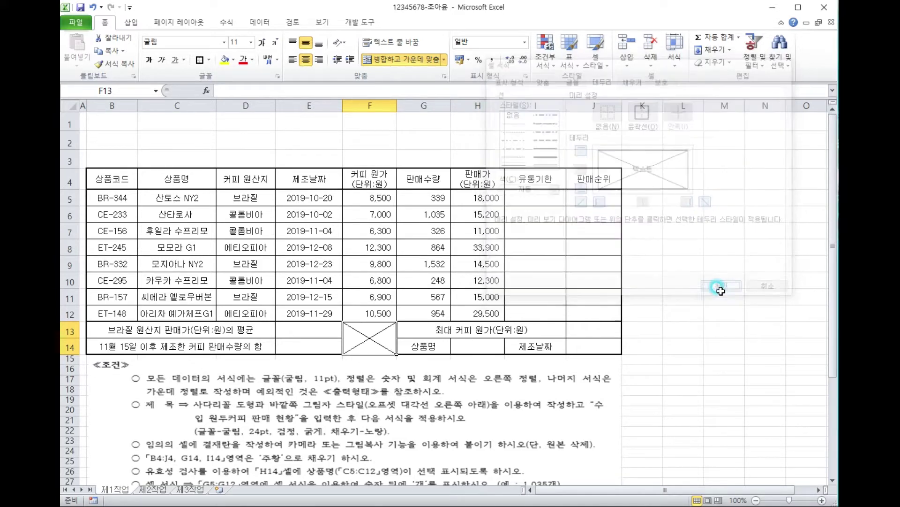
{"action": "left_click", "coordinate": [655, 313]}
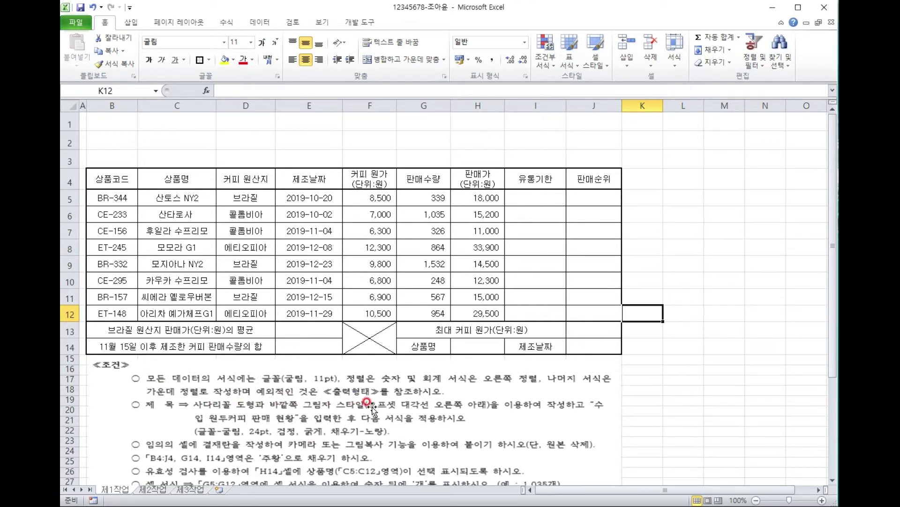
Draw a trapezoid shape across rows 1–3 from about B1 to F3.
{"action": "left_click", "coordinate": [131, 22]}
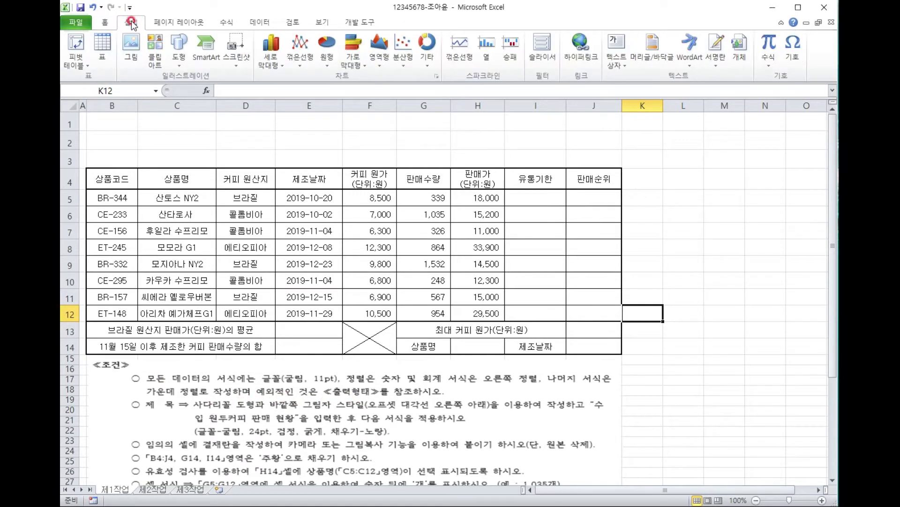
{"action": "left_click", "coordinate": [180, 65]}
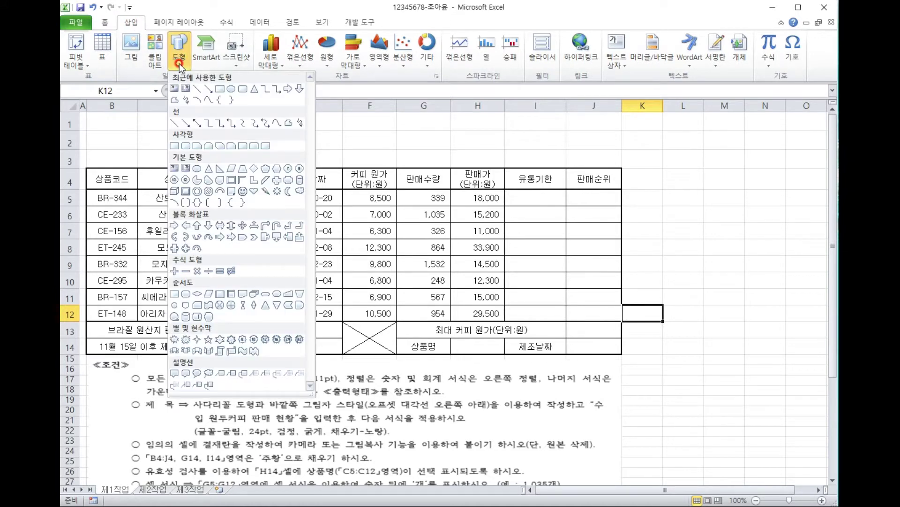
{"action": "left_click", "coordinate": [243, 169]}
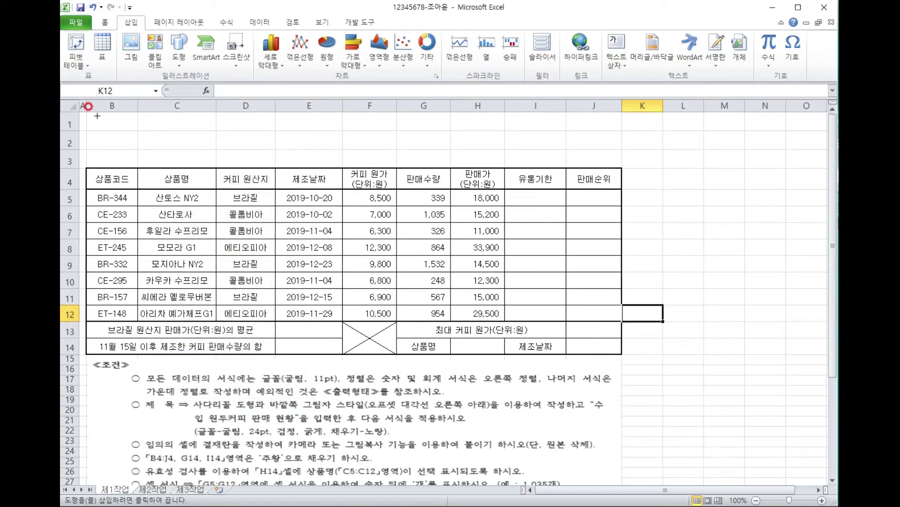
{"action": "mouse_move", "coordinate": [95, 115]}
{"action": "left_mouse_down"}
{"action": "mouse_move", "coordinate": [183, 154]}
{"action": "mouse_move", "coordinate": [431, 165]}
{"action": "left_mouse_up"}
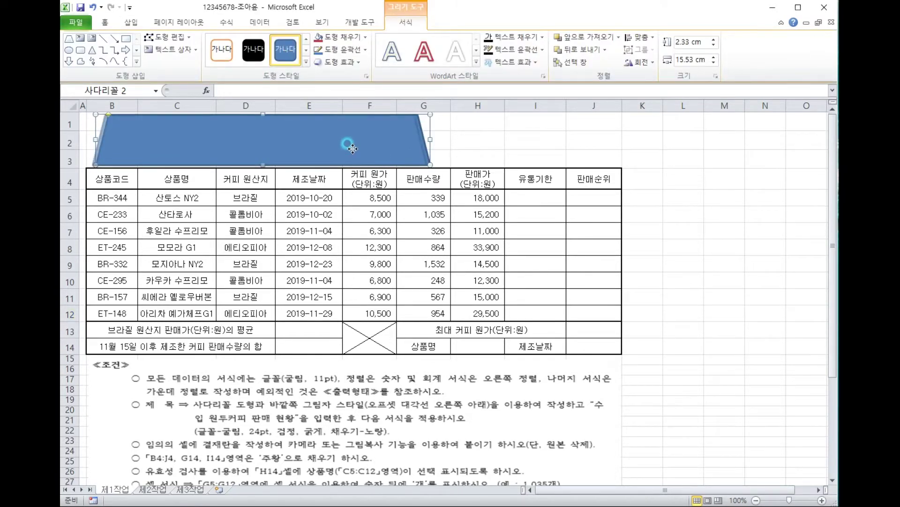
{"action": "mouse_move", "coordinate": [347, 150]}
{"action": "left_mouse_down"}
{"action": "mouse_move", "coordinate": [331, 137]}
{"action": "mouse_move", "coordinate": [338, 146]}
{"action": "left_mouse_up"}
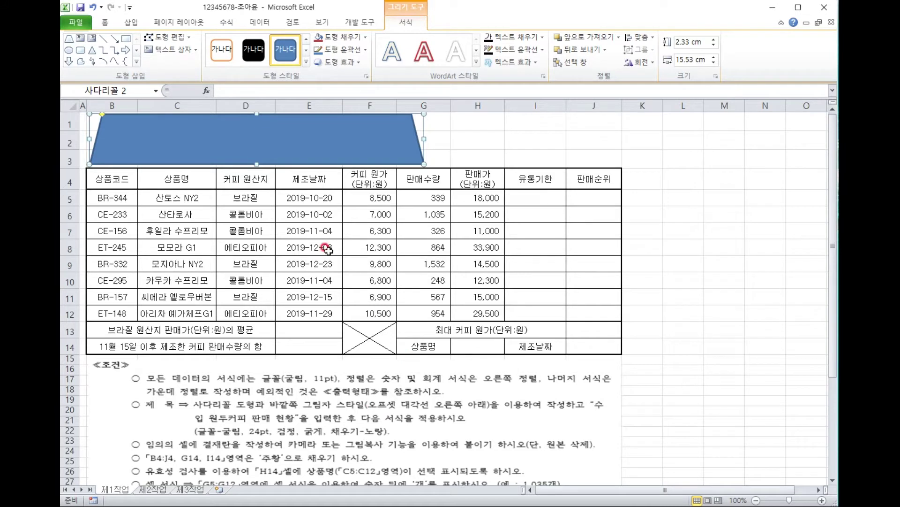
Give the trapezoid an Offset Diagonal Bottom Right outer shadow.
{"action": "left_click", "coordinate": [355, 63]}
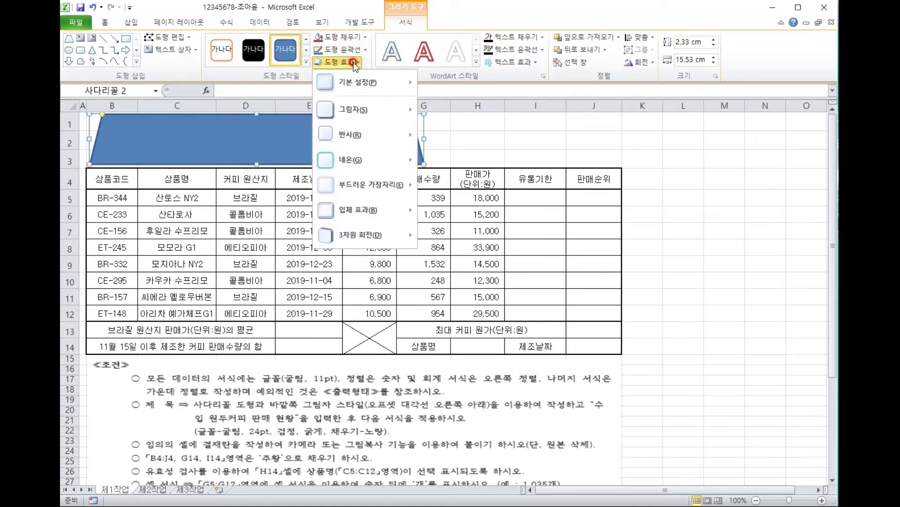
{"action": "mouse_move", "coordinate": [368, 111]}
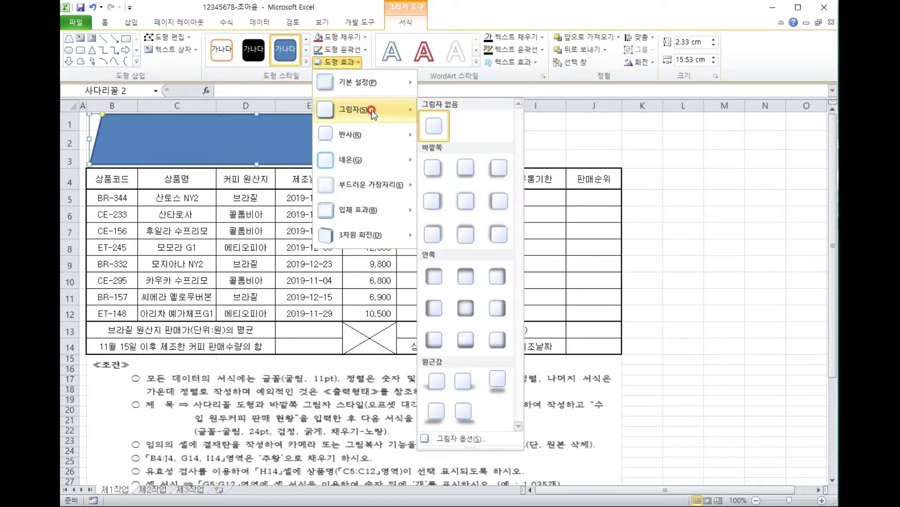
{"action": "left_click", "coordinate": [430, 165]}
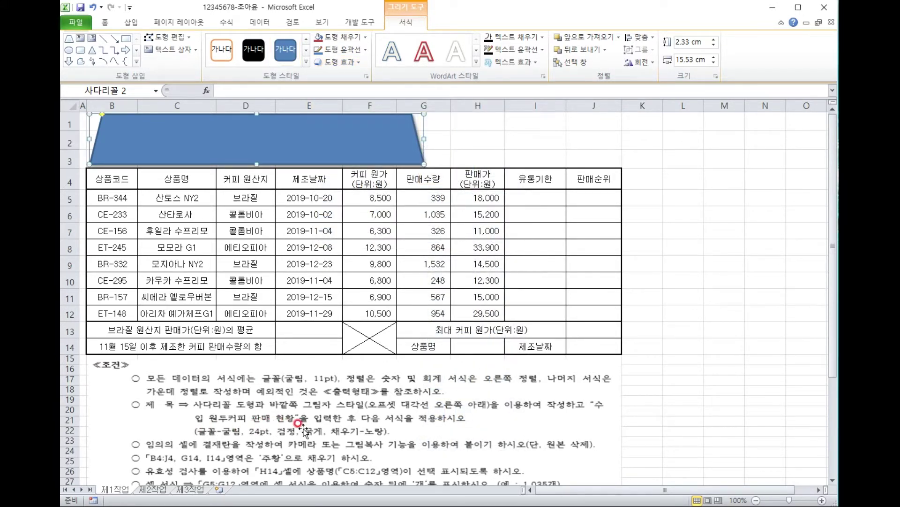
Set the trapezoid's text font to 굴림, 24 pt, bold.
{"action": "left_click", "coordinate": [104, 22]}
{"action": "left_click", "coordinate": [174, 43]}
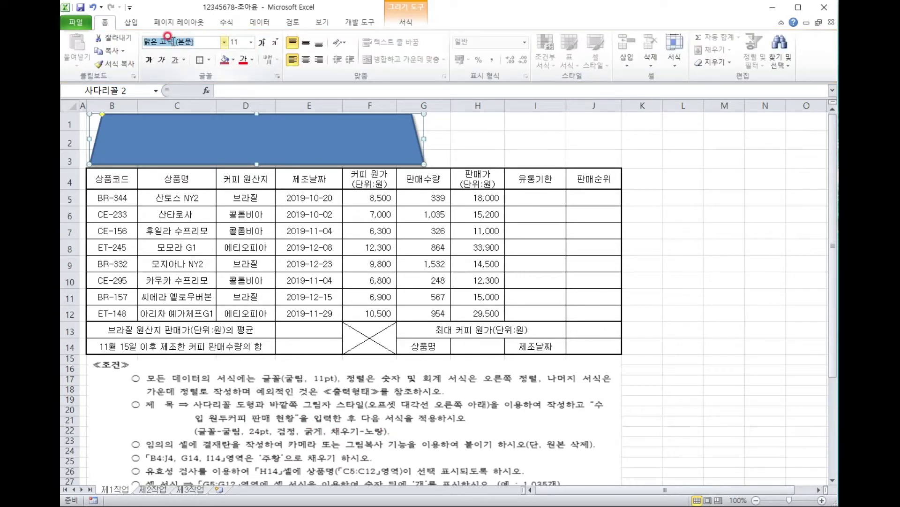
{"action": "type", "text": "굴림"}
{"action": "key", "text": "Return"}
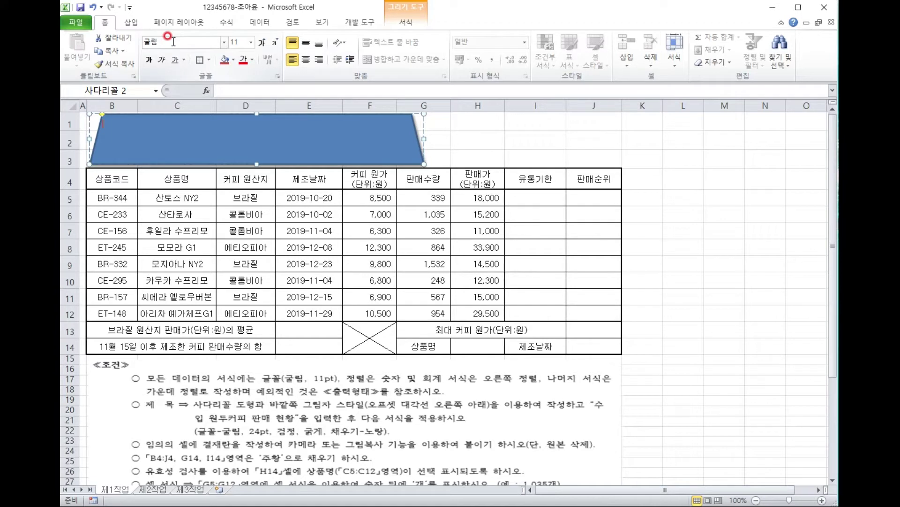
{"action": "left_click", "coordinate": [239, 45]}
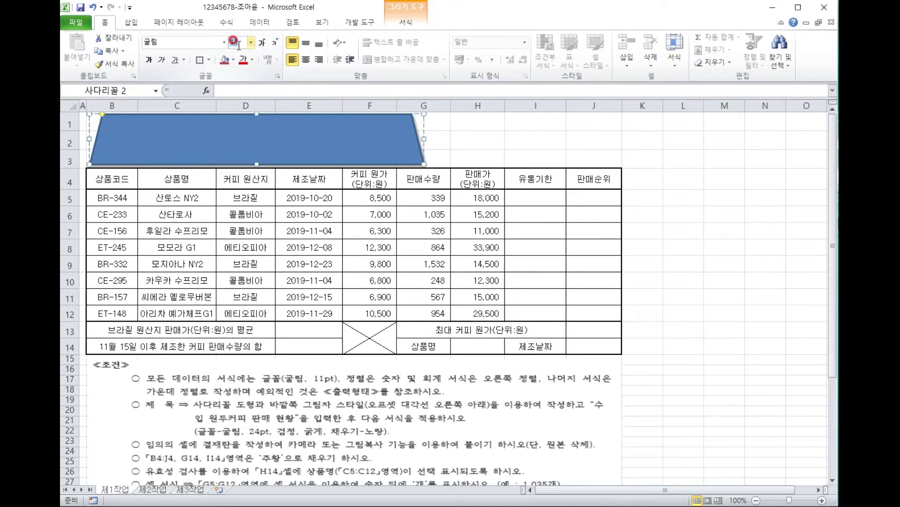
{"action": "type", "text": "24"}
{"action": "key", "text": "Return"}
{"action": "left_click", "coordinate": [149, 58]}
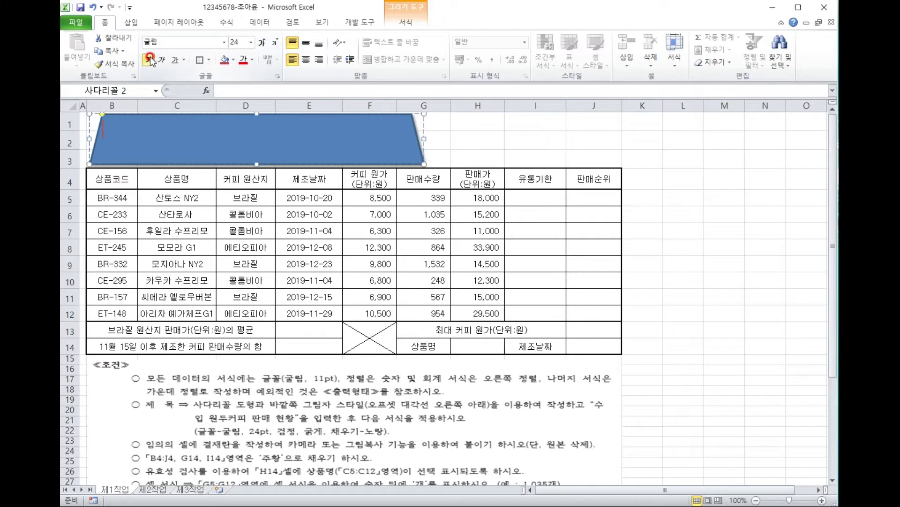
Fill the trapezoid yellow with centred black text reading 수입 원두커피 판매 현황.
{"action": "left_click", "coordinate": [233, 60]}
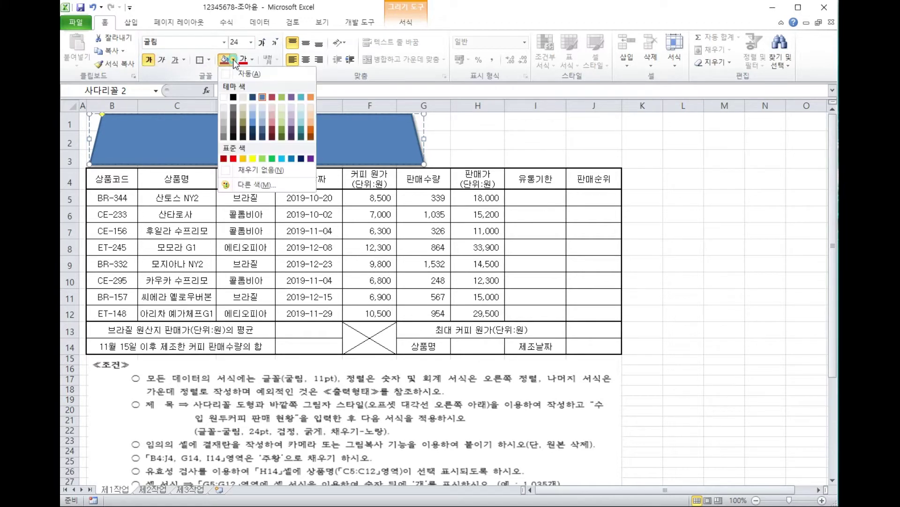
{"action": "left_click", "coordinate": [253, 159]}
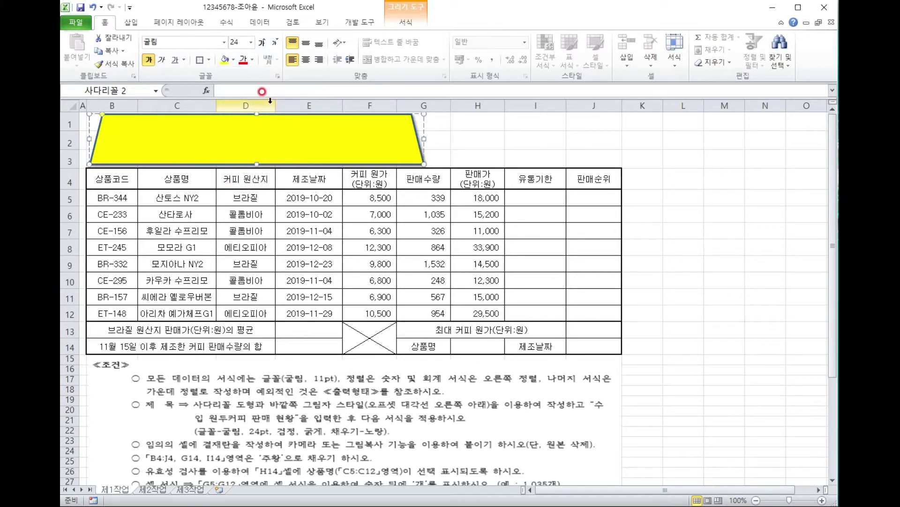
{"action": "left_click", "coordinate": [307, 43]}
{"action": "left_click", "coordinate": [306, 59]}
{"action": "left_click", "coordinate": [252, 60]}
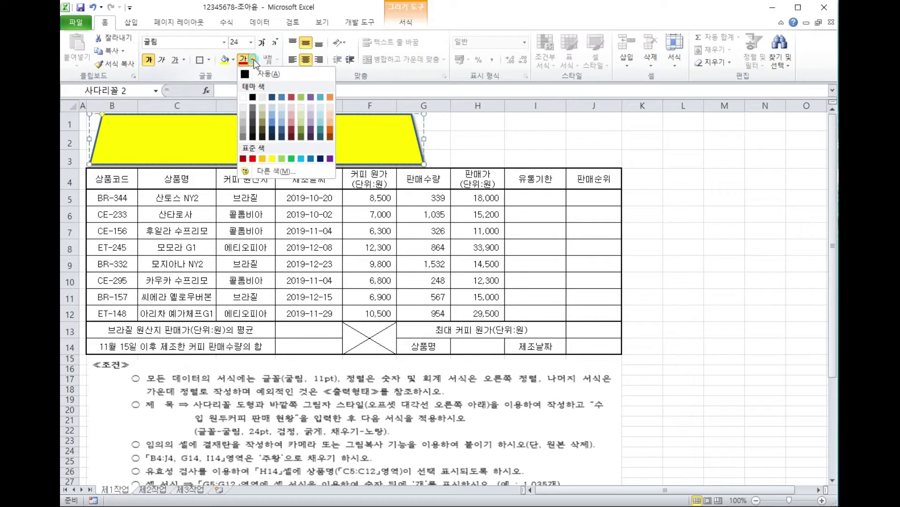
{"action": "left_click", "coordinate": [252, 97]}
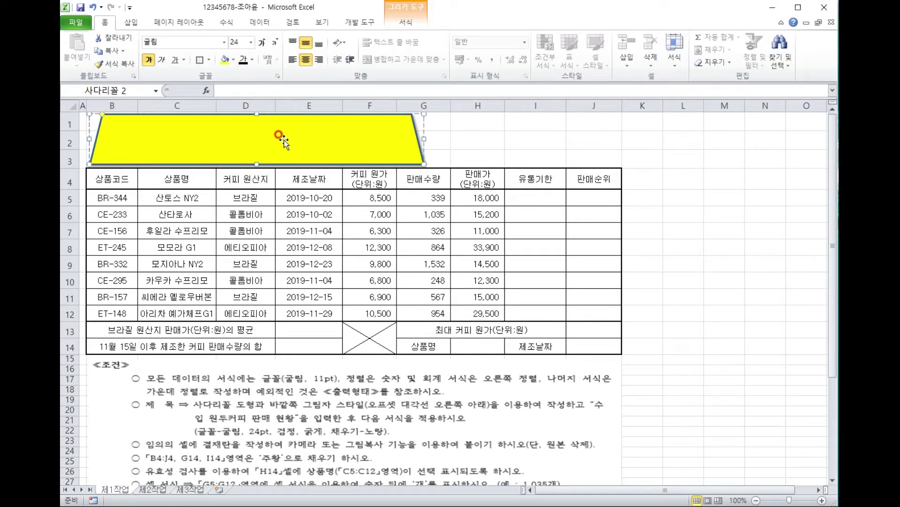
{"action": "type", "text": "수입 원두커피 판매 현황"}
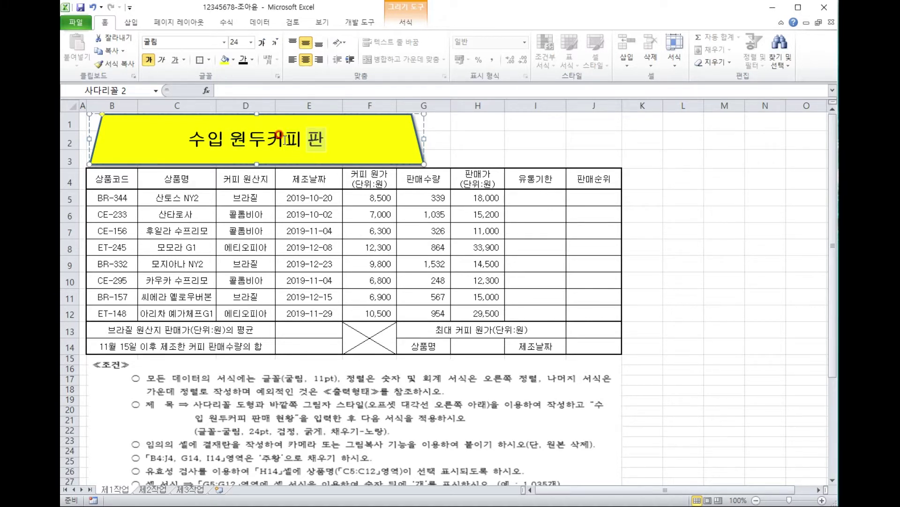
{"action": "left_click", "coordinate": [519, 136]}
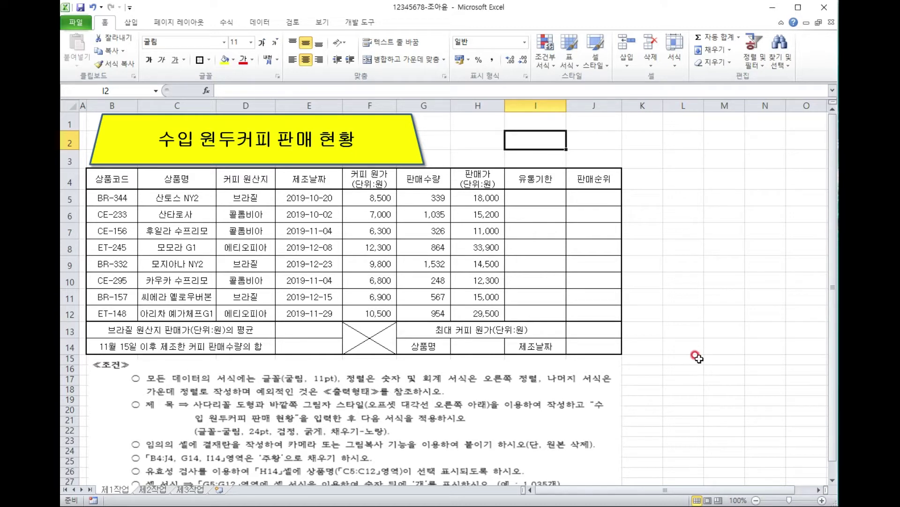
Enter the label 결재 in cell K15.
{"action": "left_click", "coordinate": [657, 358]}
{"action": "left_click", "coordinate": [657, 358]}
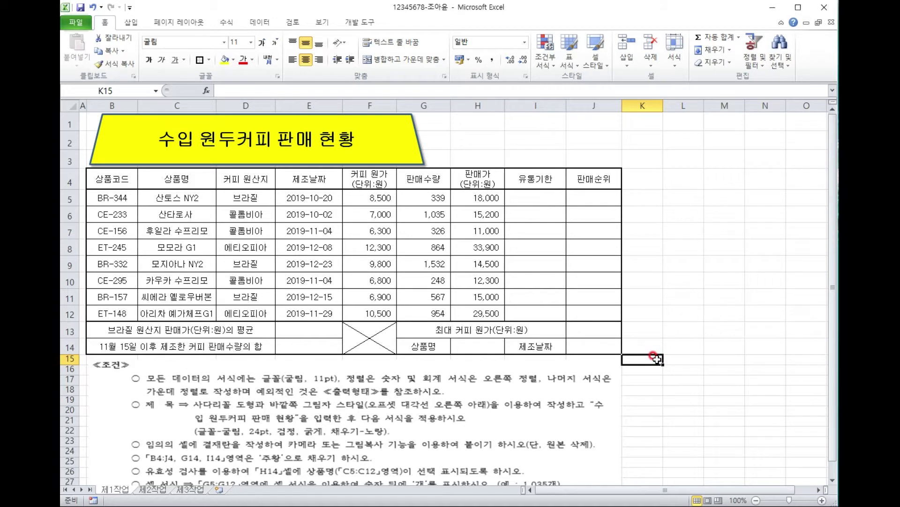
{"action": "type", "text": "결재"}
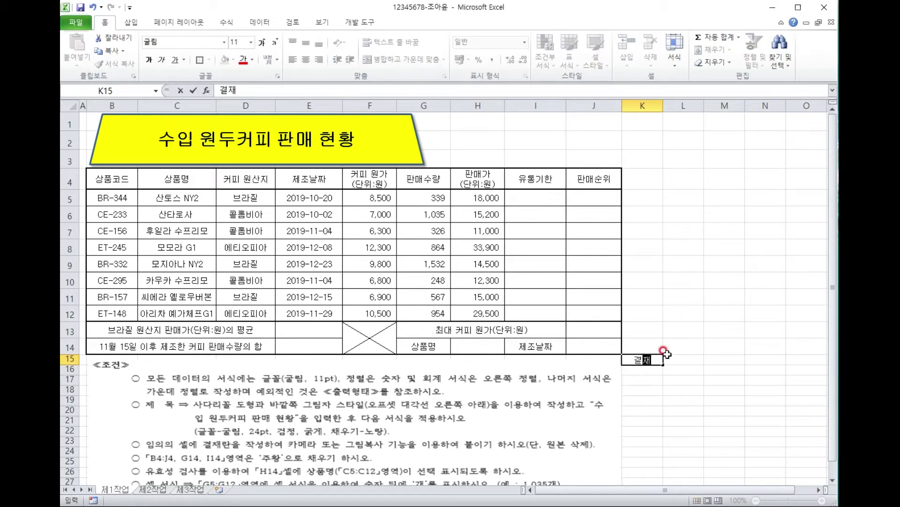
{"action": "key", "text": "ctrl+Return"}
Fill L15:N15 with 담당, 팀장, 부장 and merge-and-center 결재 over K15:K16.
{"action": "left_click", "coordinate": [667, 356]}
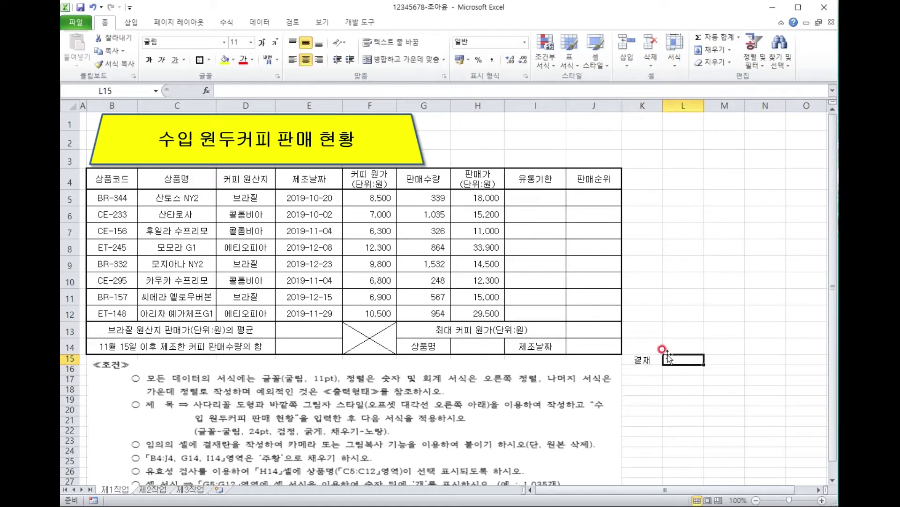
{"action": "type", "text": "담당"}
{"action": "key", "text": "Tab"}
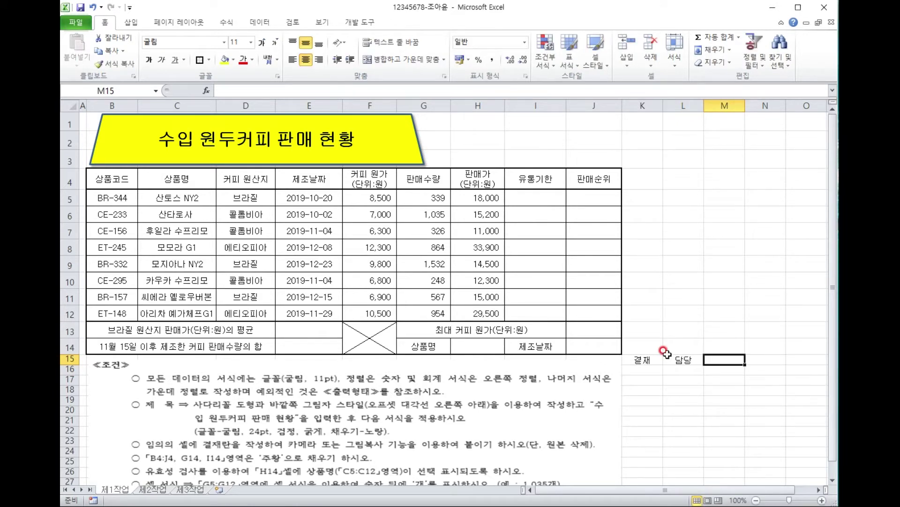
{"action": "type", "text": "티ㅁ자ㅇ"}
{"action": "key", "text": "Tab"}
{"action": "type", "text": "부장"}
{"action": "left_click", "coordinate": [641, 389]}
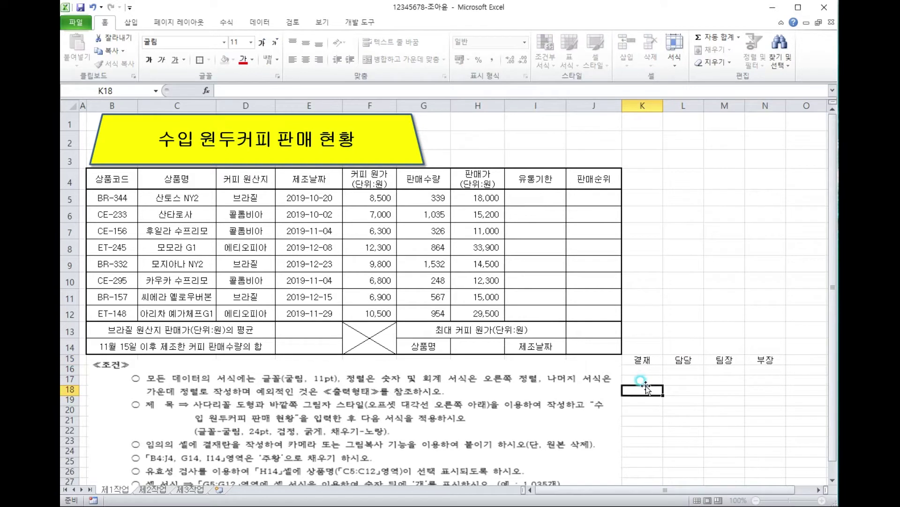
{"action": "left_click_drag", "start_coordinate": [650, 358], "coordinate": [650, 370]}
{"action": "left_click", "coordinate": [422, 58]}
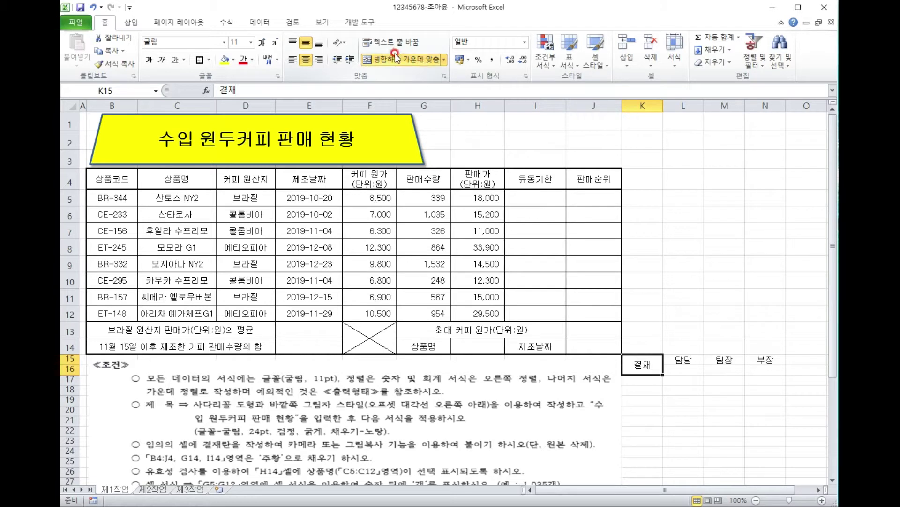
Set 결재 to vertical text and apply All Borders to K15:N16.
{"action": "left_click", "coordinate": [337, 44]}
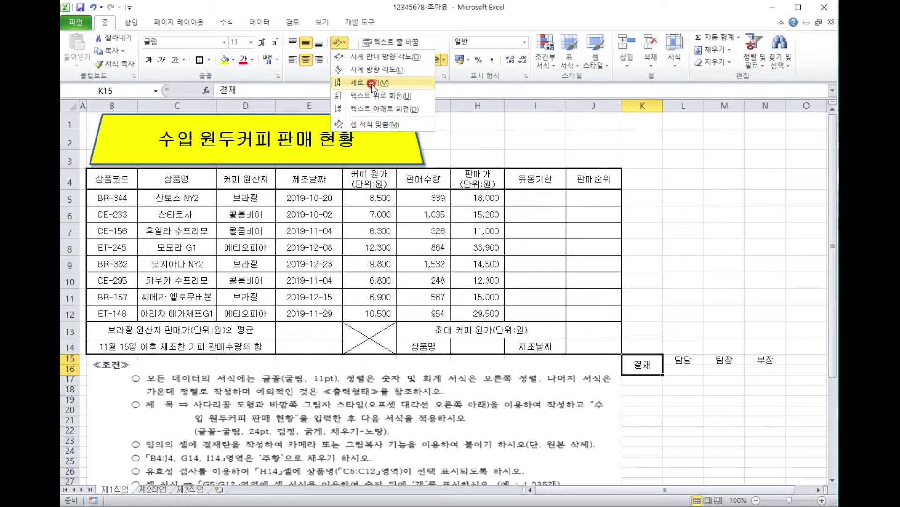
{"action": "left_click", "coordinate": [370, 82]}
{"action": "left_click", "coordinate": [769, 300]}
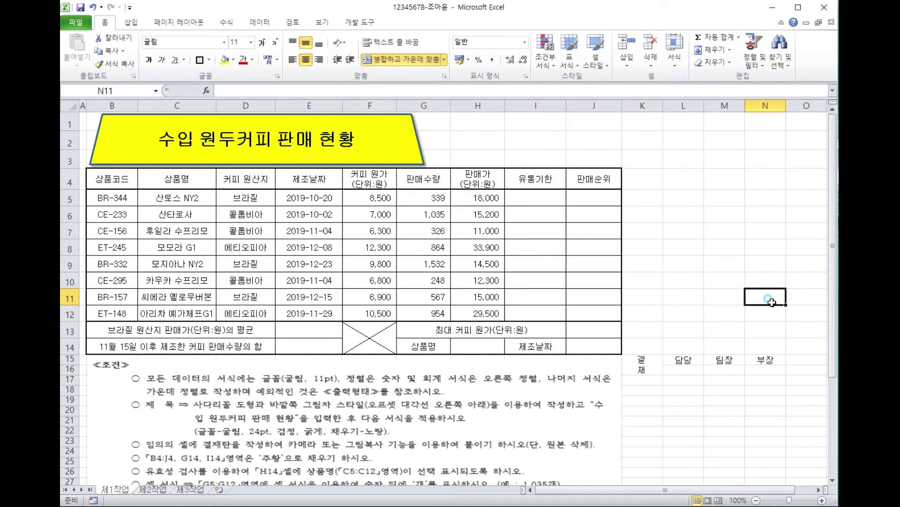
{"action": "left_click_drag", "start_coordinate": [639, 364], "coordinate": [765, 368]}
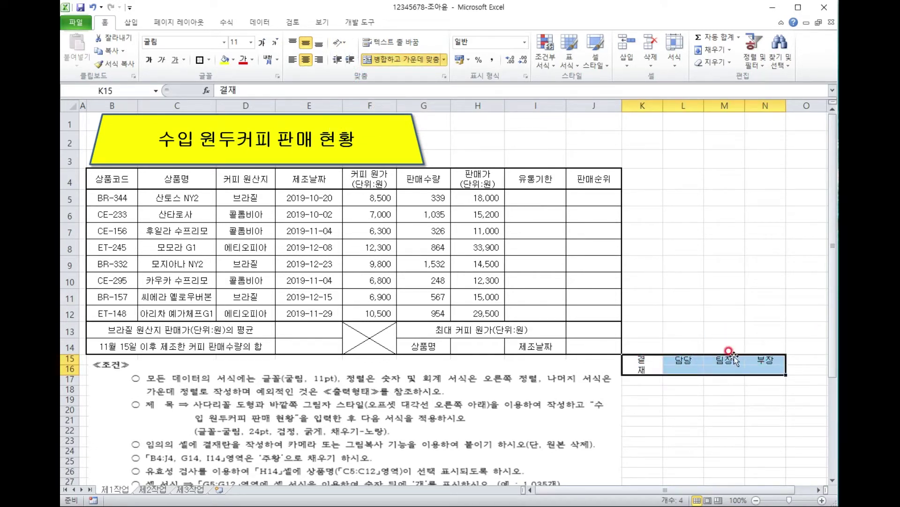
{"action": "left_click", "coordinate": [214, 64]}
{"action": "left_click", "coordinate": [236, 153]}
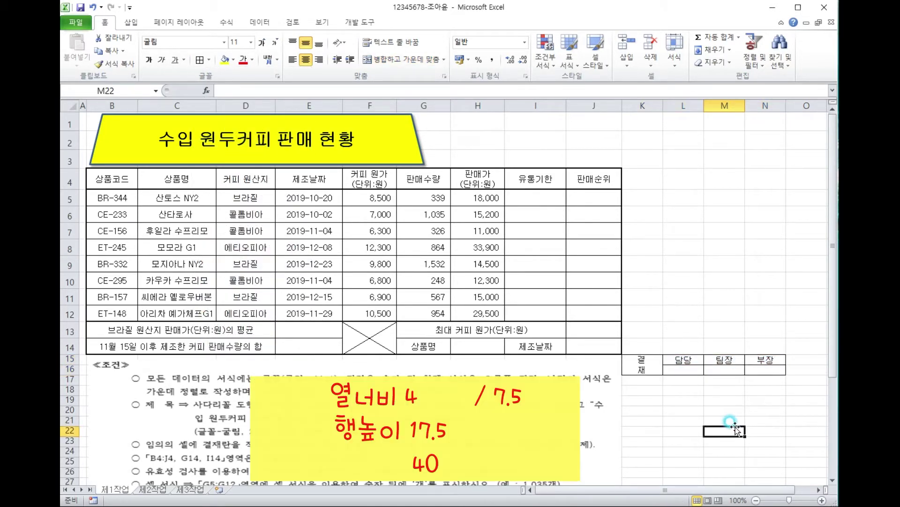
Set columns L:N to width 7.5 and column K to width 4.
{"action": "left_click_drag", "start_coordinate": [683, 105], "coordinate": [756, 105]}
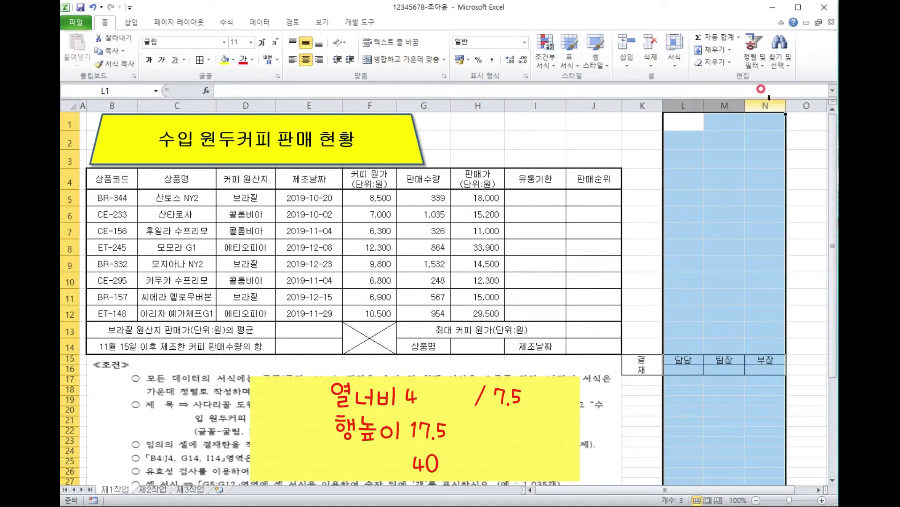
{"action": "right_click", "coordinate": [766, 106]}
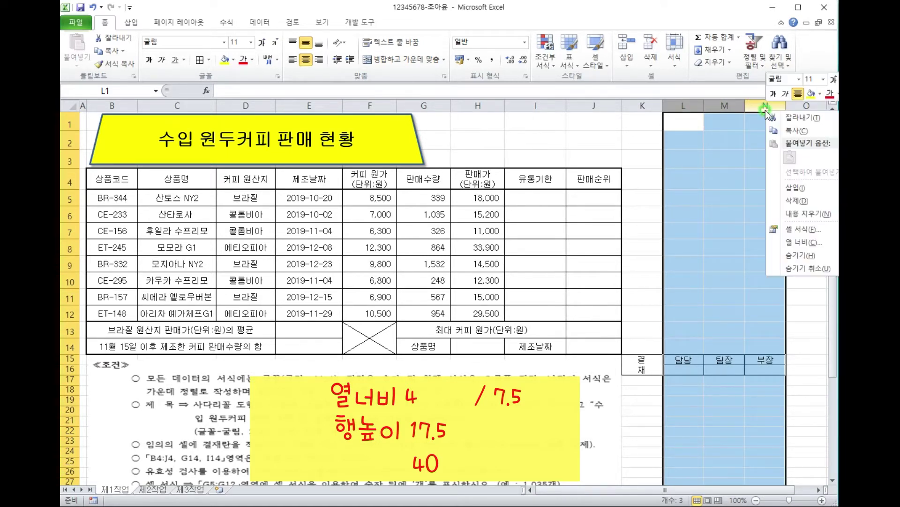
{"action": "left_click", "coordinate": [806, 242]}
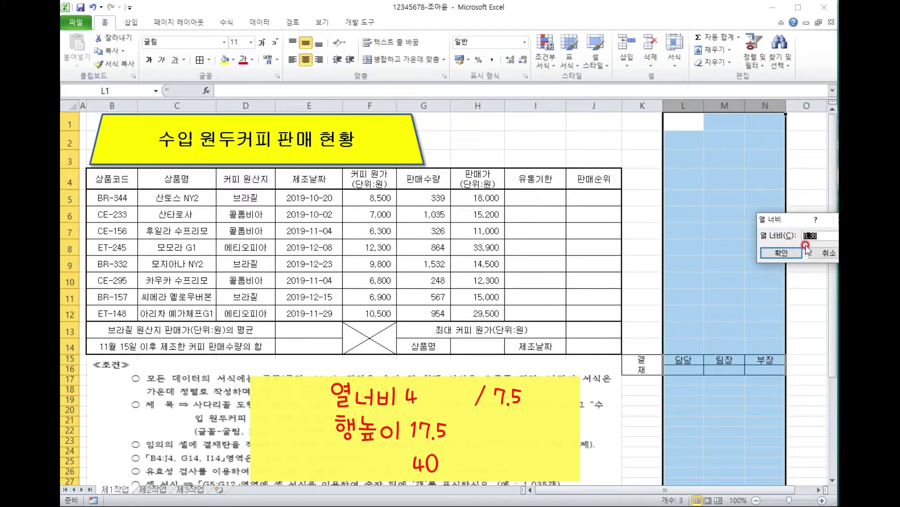
{"action": "left_click_drag", "start_coordinate": [787, 219], "coordinate": [739, 218]}
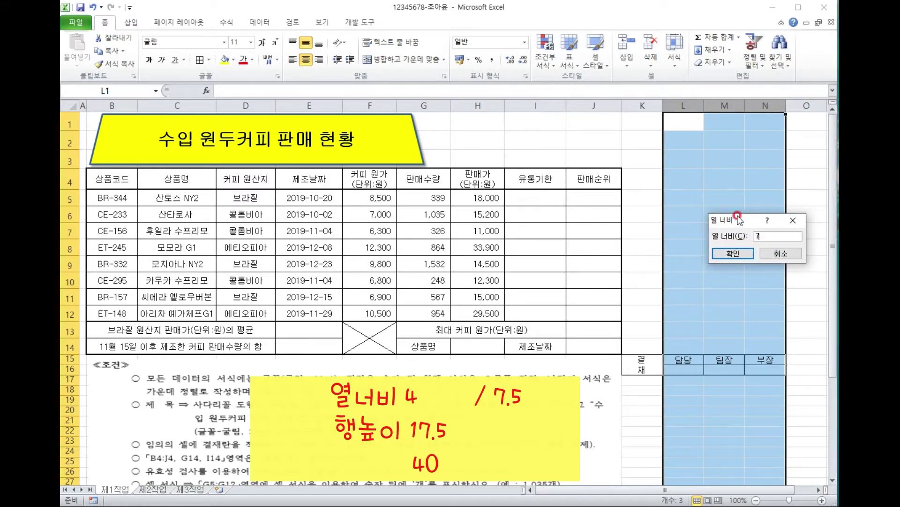
{"action": "type", "text": "7.5"}
{"action": "key", "text": "Return"}
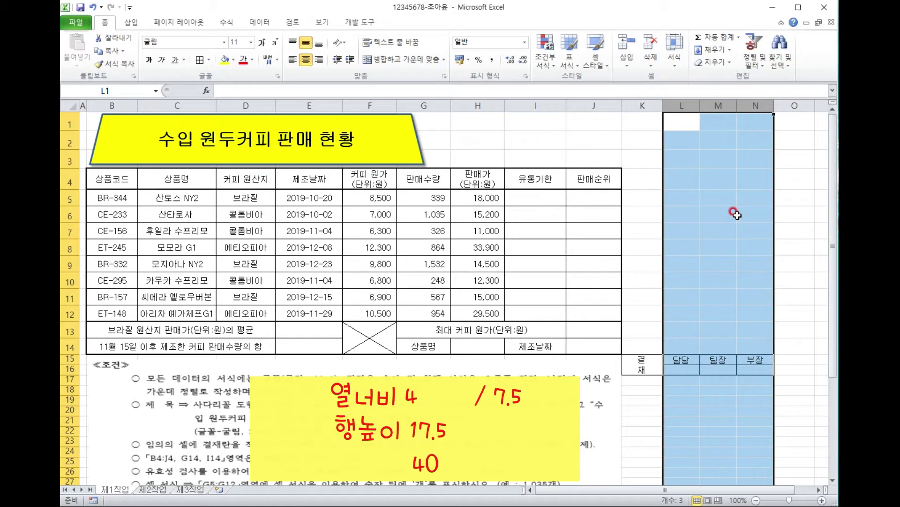
{"action": "left_click", "coordinate": [643, 105]}
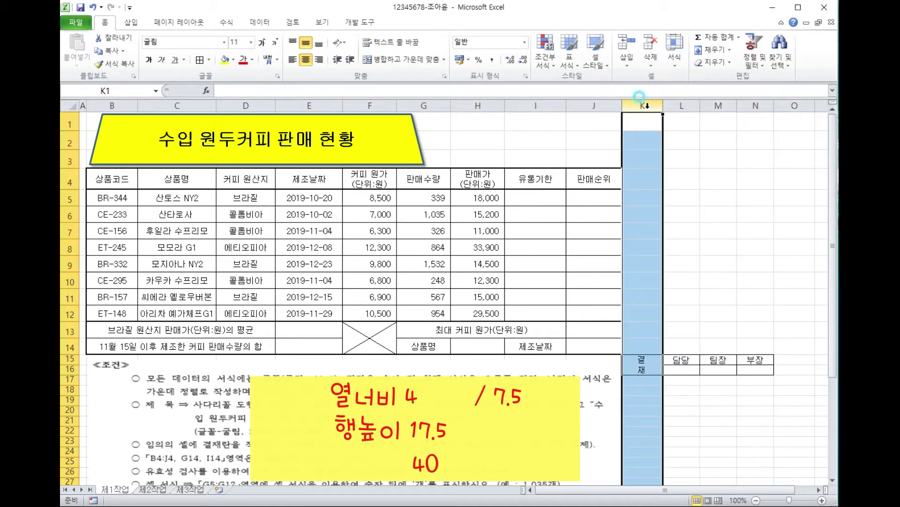
{"action": "right_click", "coordinate": [640, 105]}
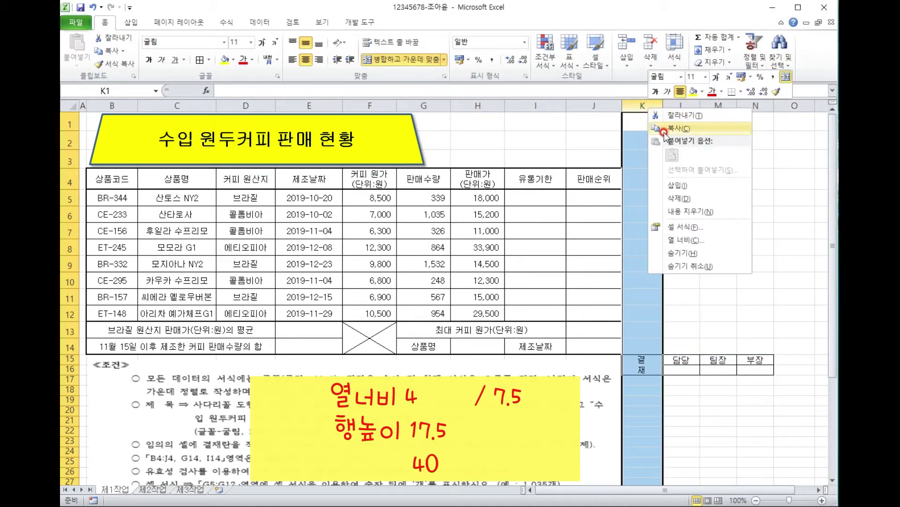
{"action": "left_click", "coordinate": [699, 239]}
{"action": "type", "text": "4"}
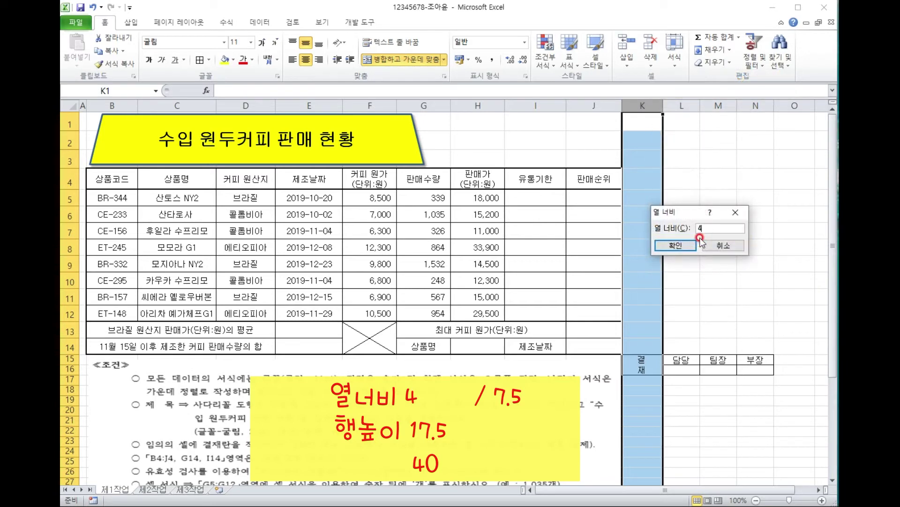
{"action": "left_click", "coordinate": [699, 240]}
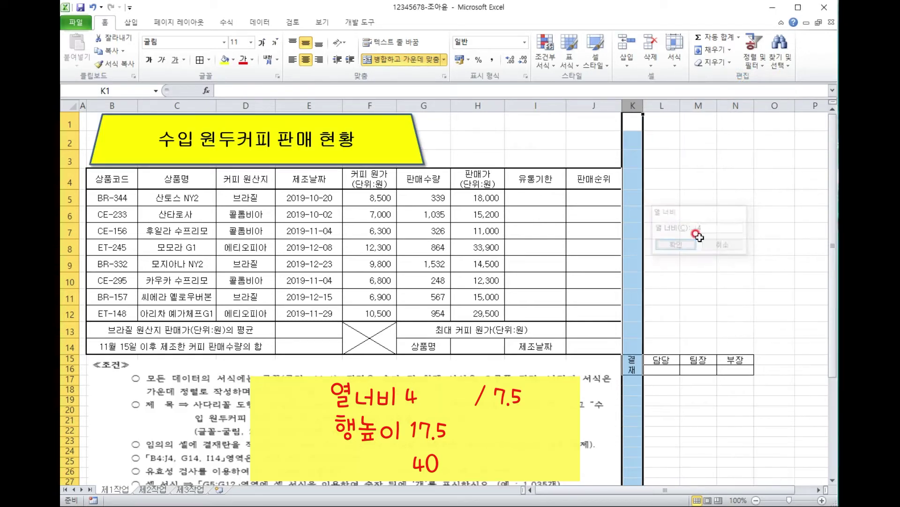
Set row 15 height to 17.5 and row 16 height to 40.
{"action": "left_click", "coordinate": [72, 359]}
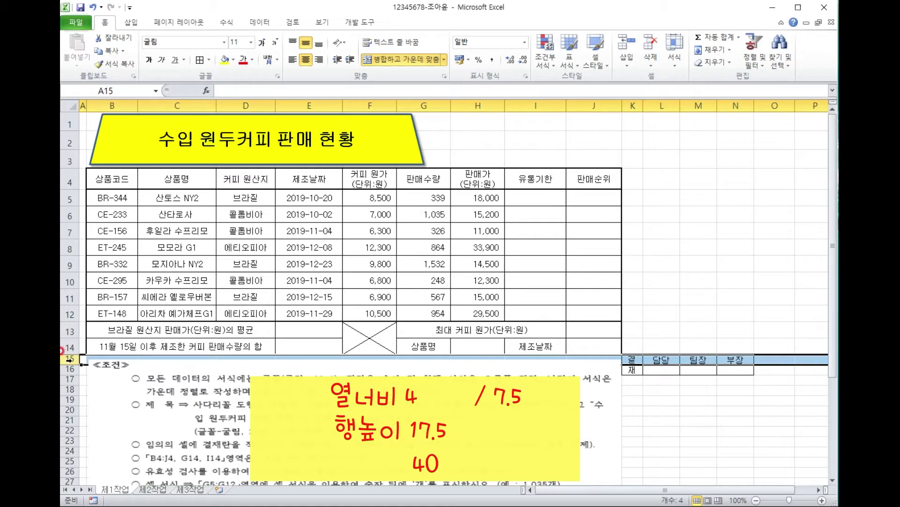
{"action": "right_click", "coordinate": [69, 359]}
{"action": "left_click", "coordinate": [110, 490]}
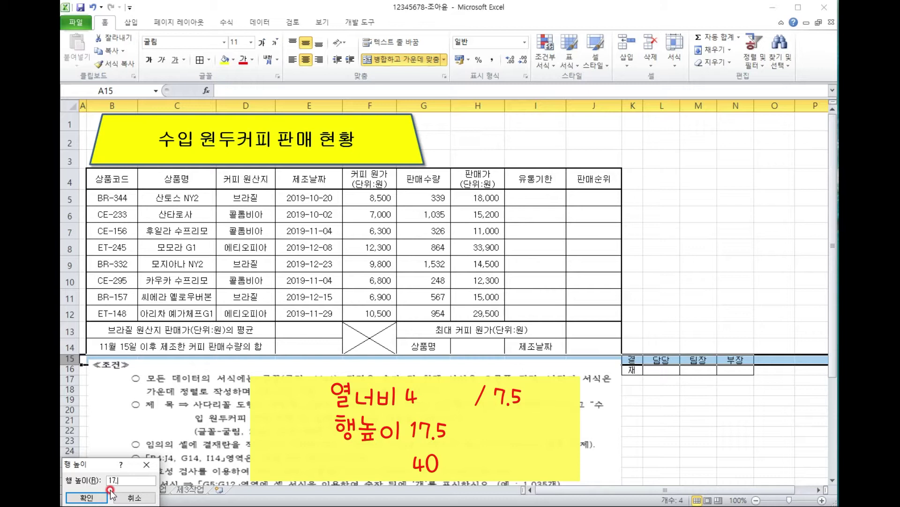
{"action": "type", "text": "17.5"}
{"action": "key", "text": "Return"}
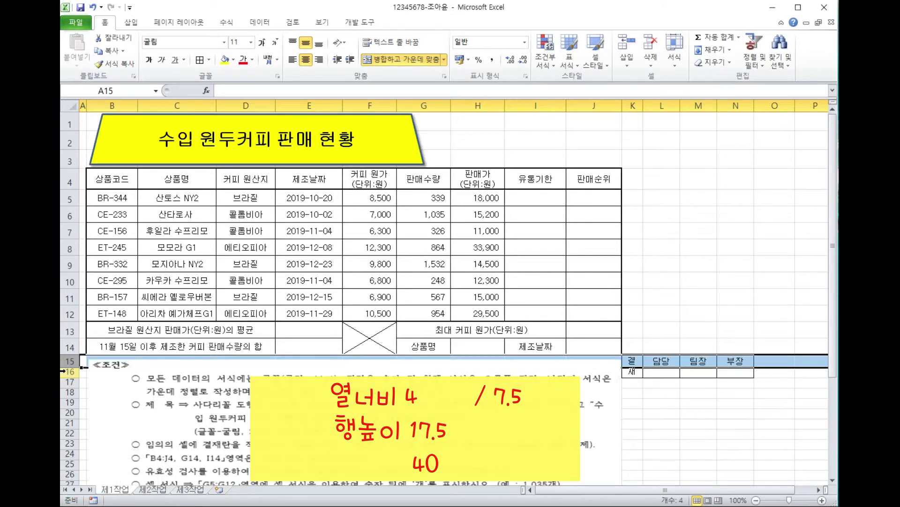
{"action": "left_click", "coordinate": [71, 371]}
{"action": "right_click", "coordinate": [68, 371]}
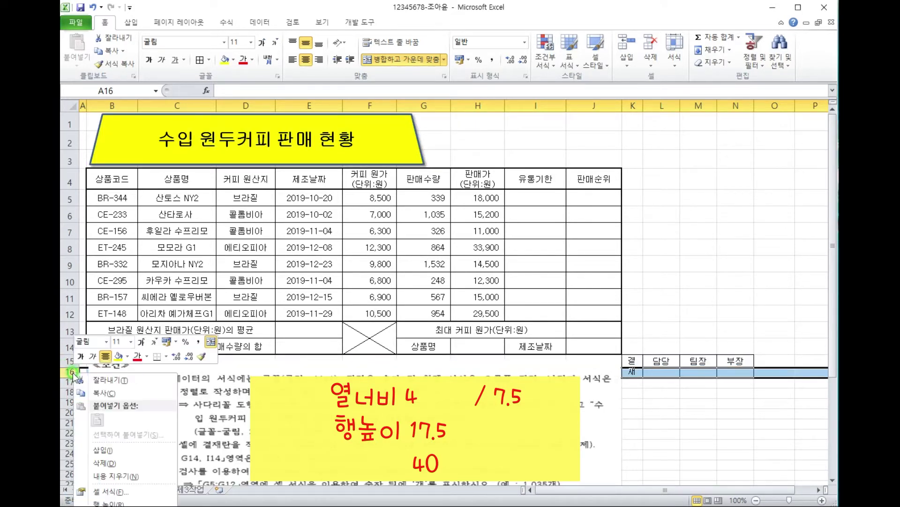
{"action": "left_click", "coordinate": [126, 503]}
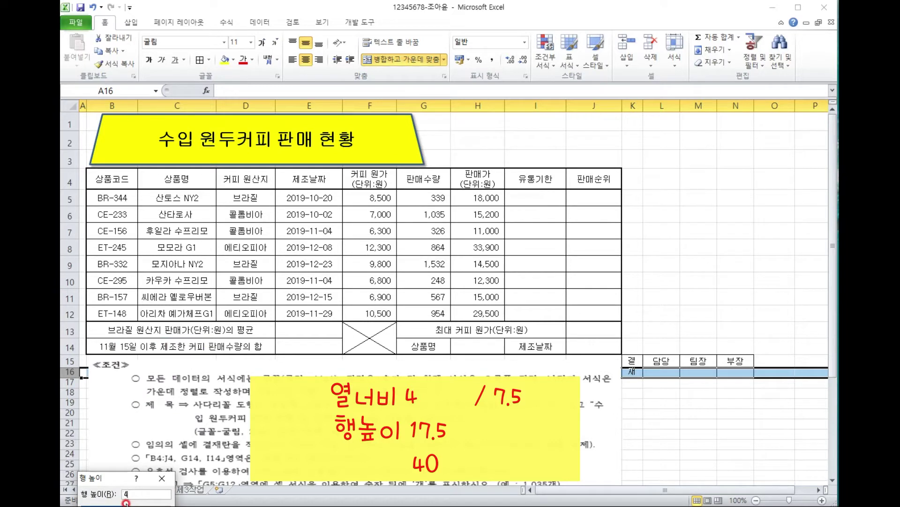
{"action": "key", "text": "Return"}
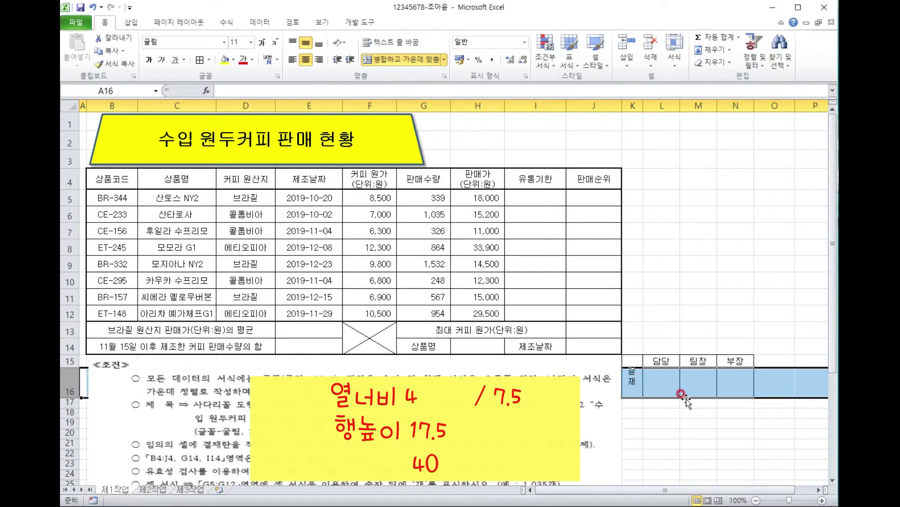
{"action": "left_click", "coordinate": [691, 411]}
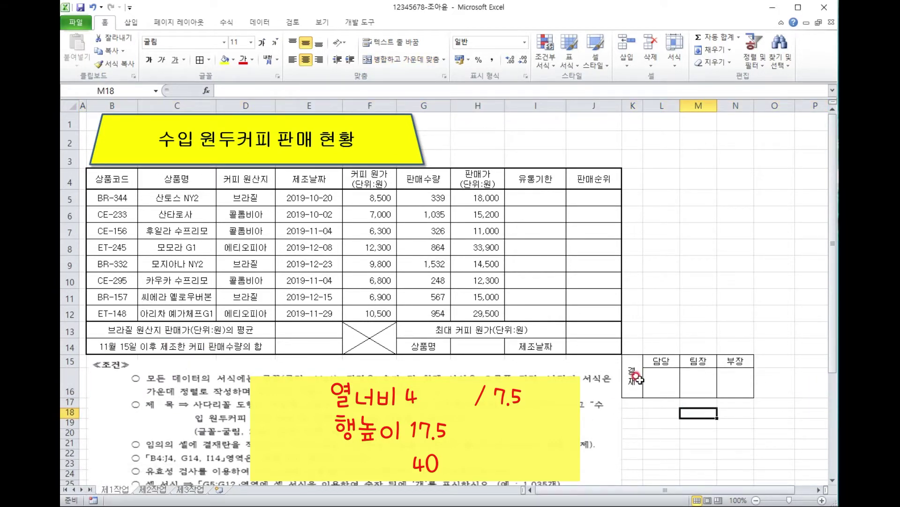
{"action": "left_click_drag", "start_coordinate": [630, 364], "coordinate": [733, 372]}
Copy the approval box as a picture and paste it at H1.
{"action": "left_click", "coordinate": [121, 52]}
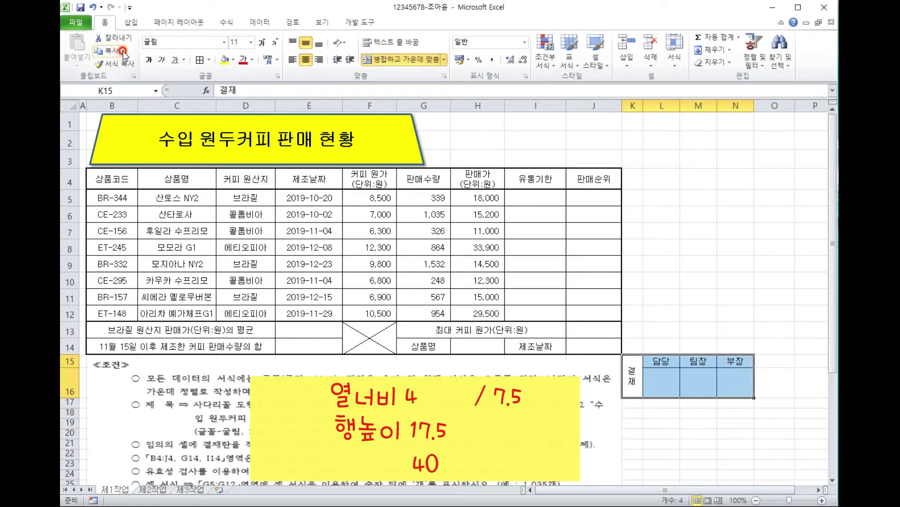
{"action": "left_click", "coordinate": [124, 51]}
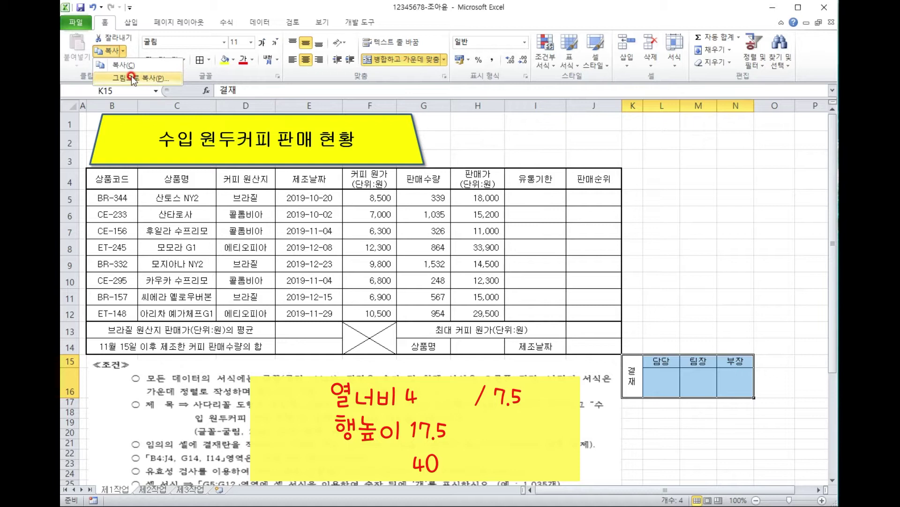
{"action": "left_click", "coordinate": [133, 78]}
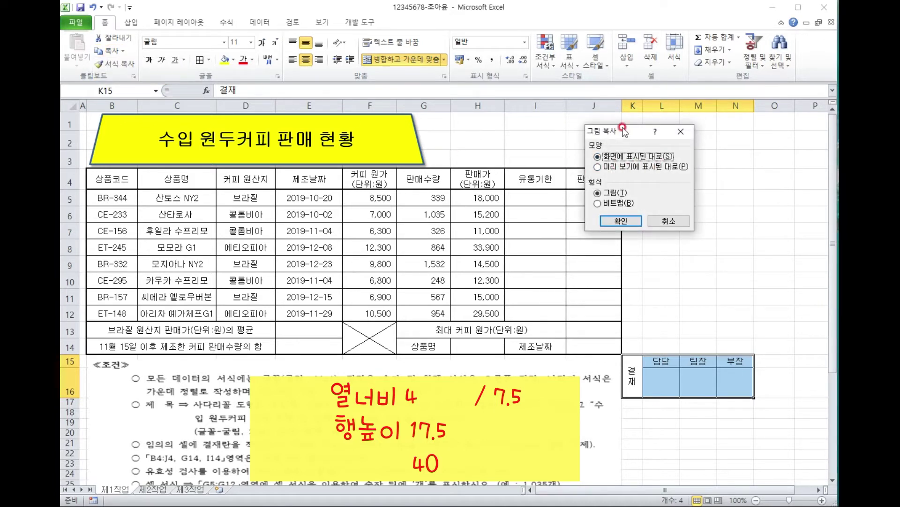
{"action": "left_click", "coordinate": [628, 223]}
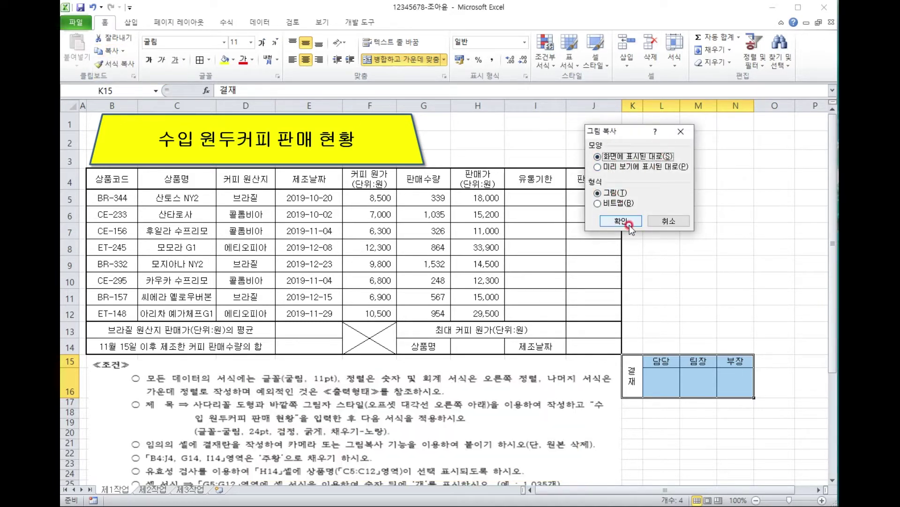
{"action": "left_click", "coordinate": [628, 223]}
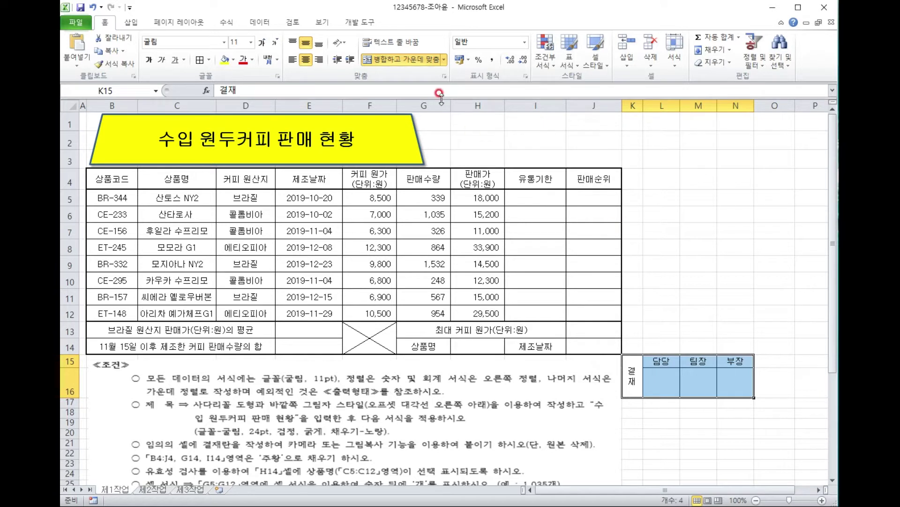
{"action": "left_click", "coordinate": [472, 125]}
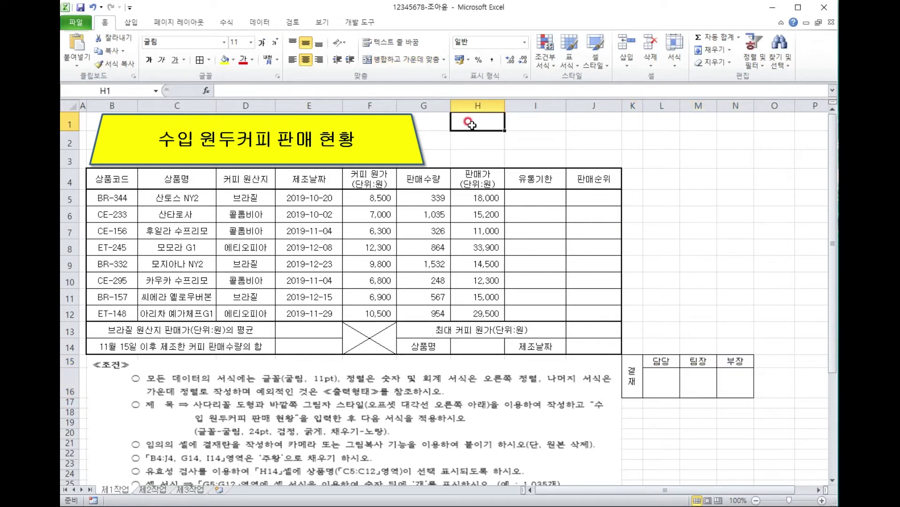
{"action": "key", "text": "ctrl+v"}
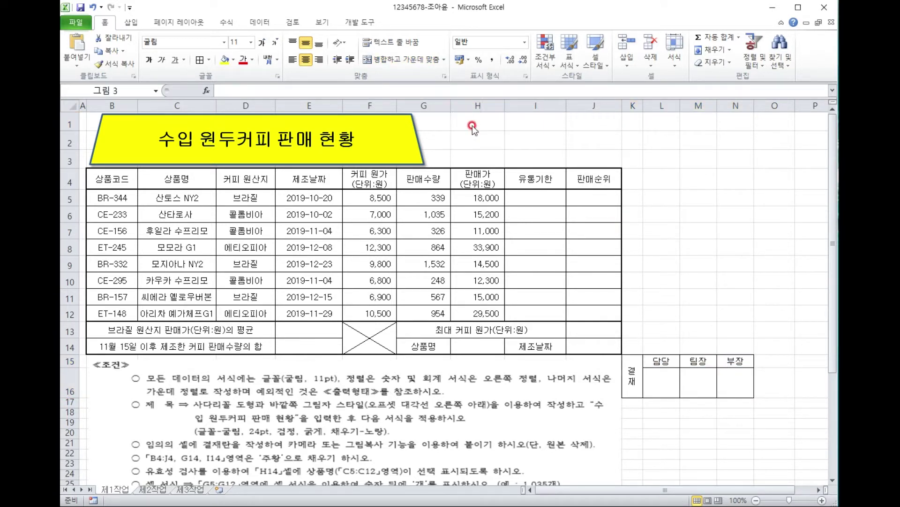
Position and stretch the approval picture to cover H1:J3 above the table.
{"action": "left_click_drag", "start_coordinate": [471, 123], "coordinate": [478, 132]}
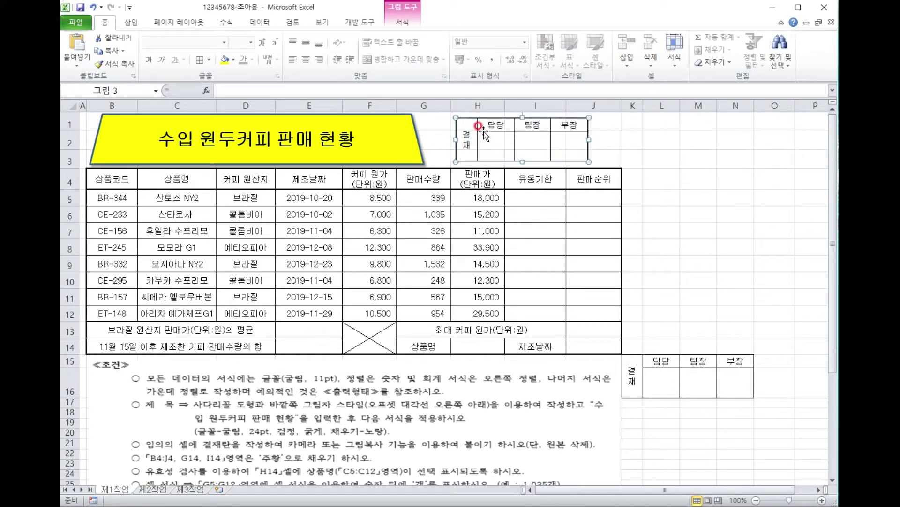
{"action": "left_click_drag", "start_coordinate": [620, 105], "coordinate": [612, 104]}
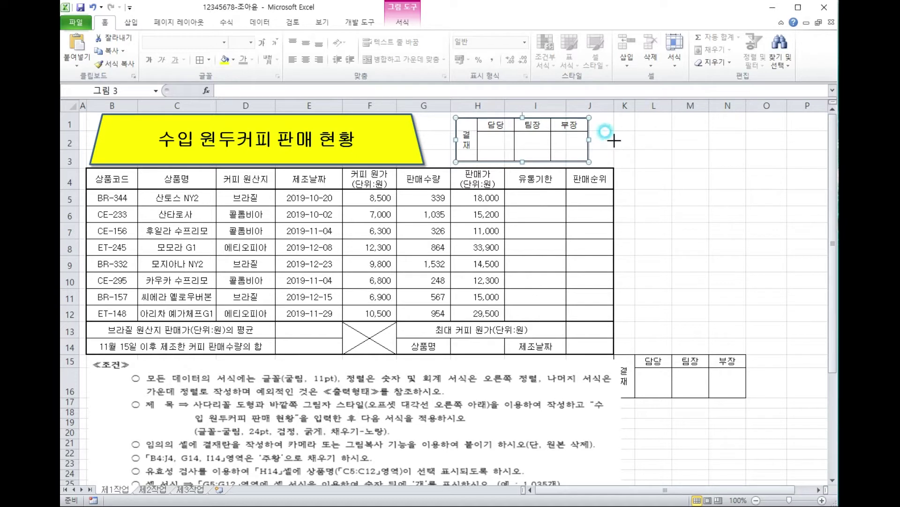
{"action": "left_click_drag", "start_coordinate": [589, 139], "coordinate": [614, 140]}
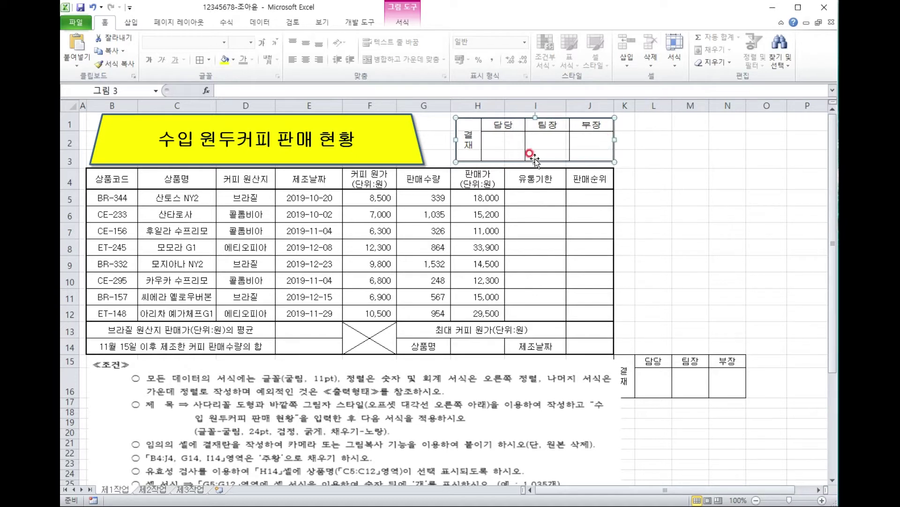
{"action": "left_click_drag", "start_coordinate": [535, 162], "coordinate": [535, 166]}
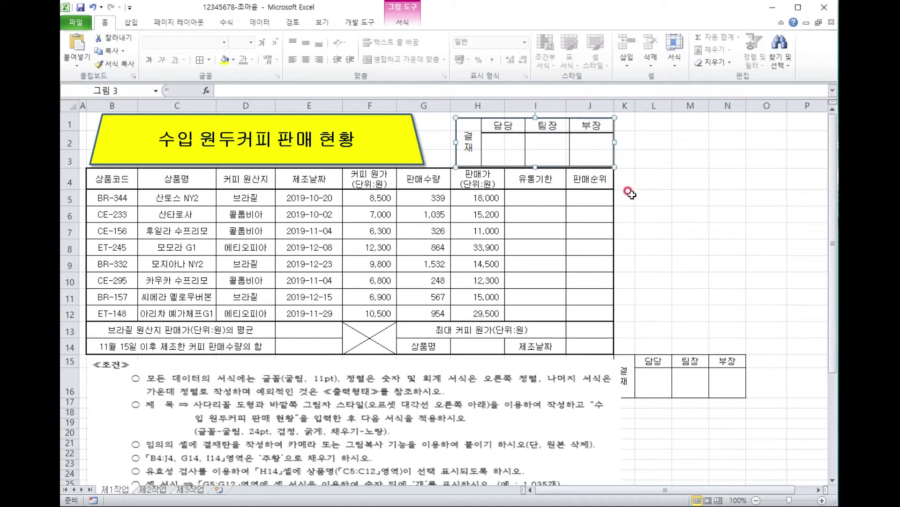
{"action": "left_click", "coordinate": [639, 230]}
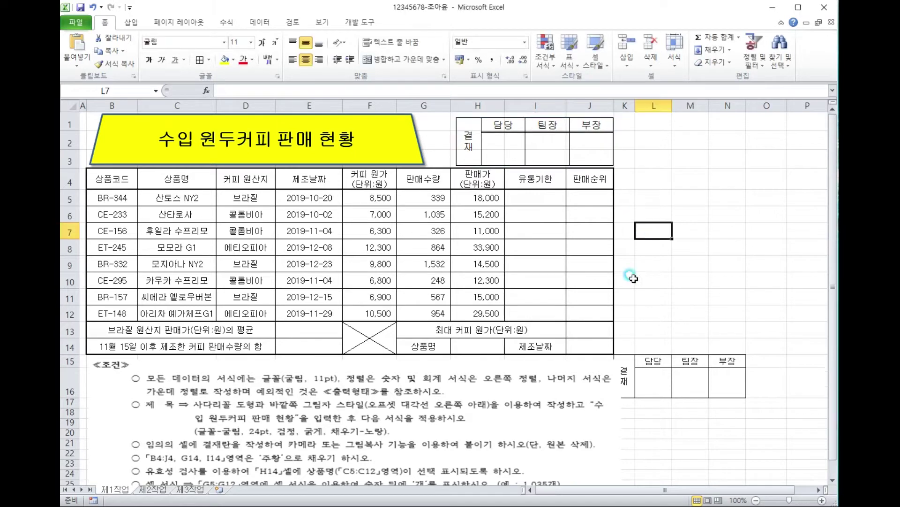
{"action": "left_click_drag", "start_coordinate": [636, 362], "coordinate": [727, 360]}
Clear All from K15:N16 to remove the original approval box.
{"action": "left_click", "coordinate": [729, 69]}
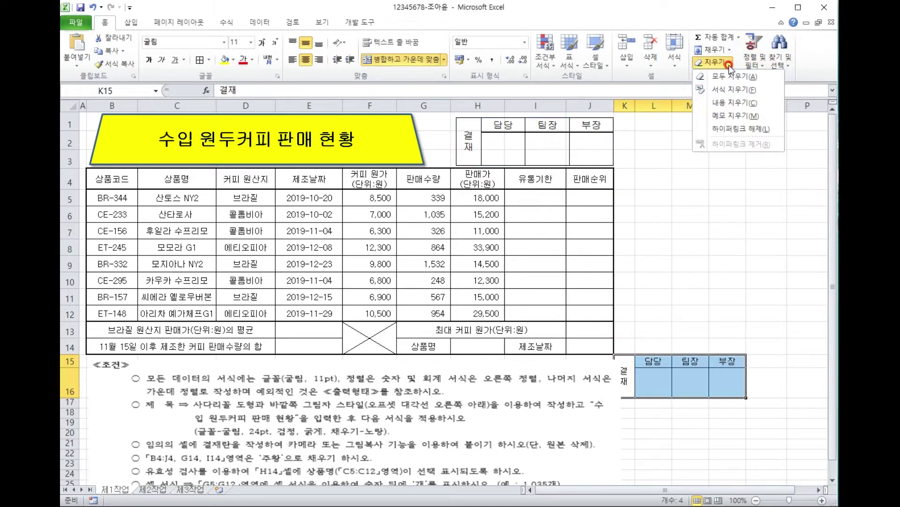
{"action": "left_click", "coordinate": [727, 77]}
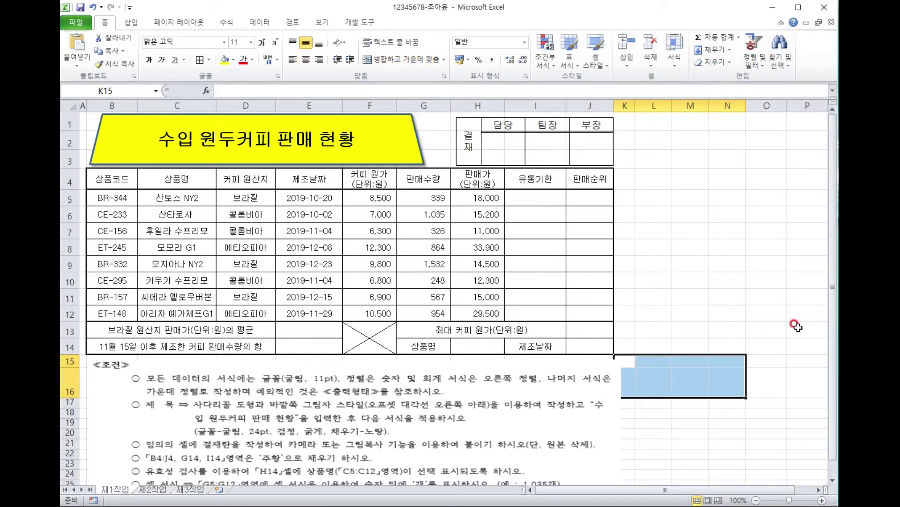
{"action": "left_click", "coordinate": [741, 301]}
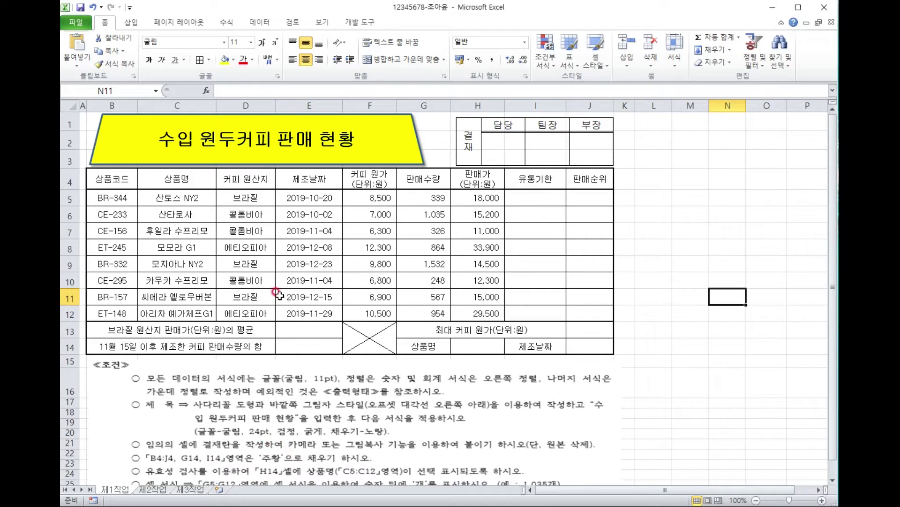
Fill the header cells B4:J4 plus G14 and I14 with orange.
{"action": "left_click", "coordinate": [107, 179]}
{"action": "left_click_drag", "start_coordinate": [107, 179], "coordinate": [587, 173]}
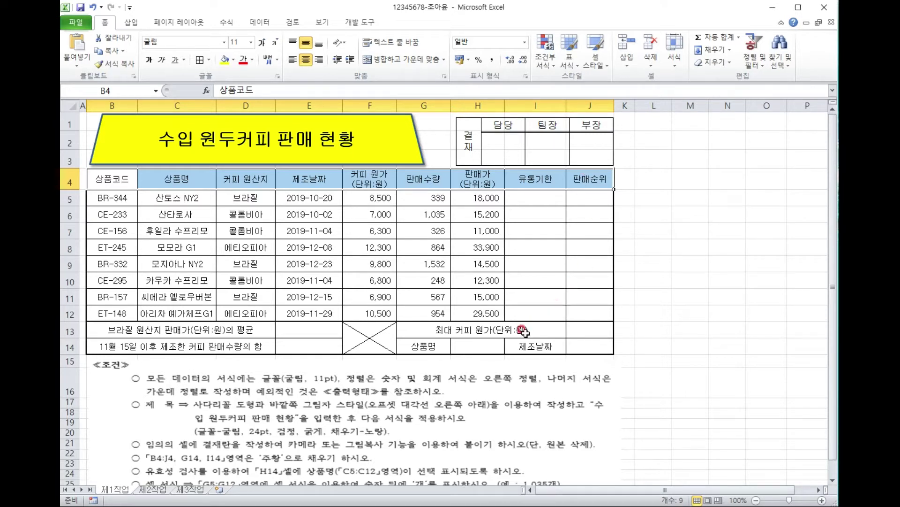
{"action": "left_click", "coordinate": [427, 346], "text": "ctrl"}
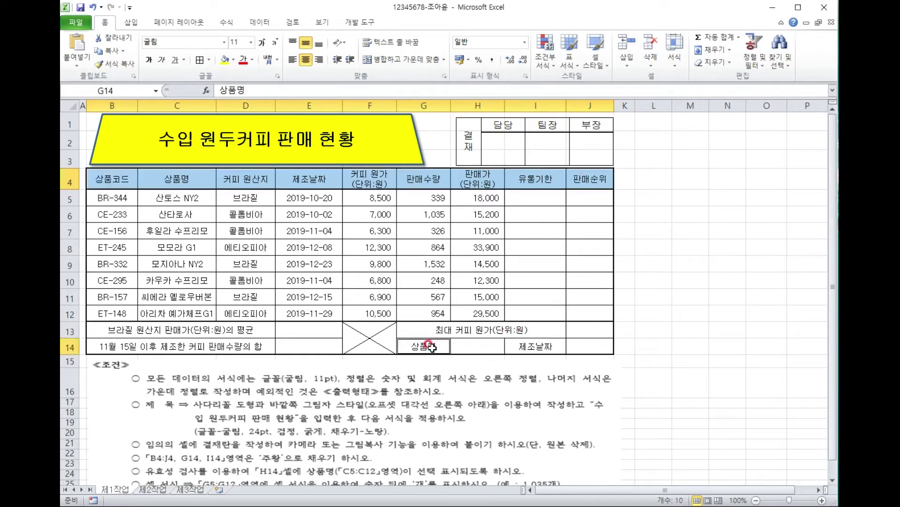
{"action": "left_click", "coordinate": [542, 348], "text": "ctrl"}
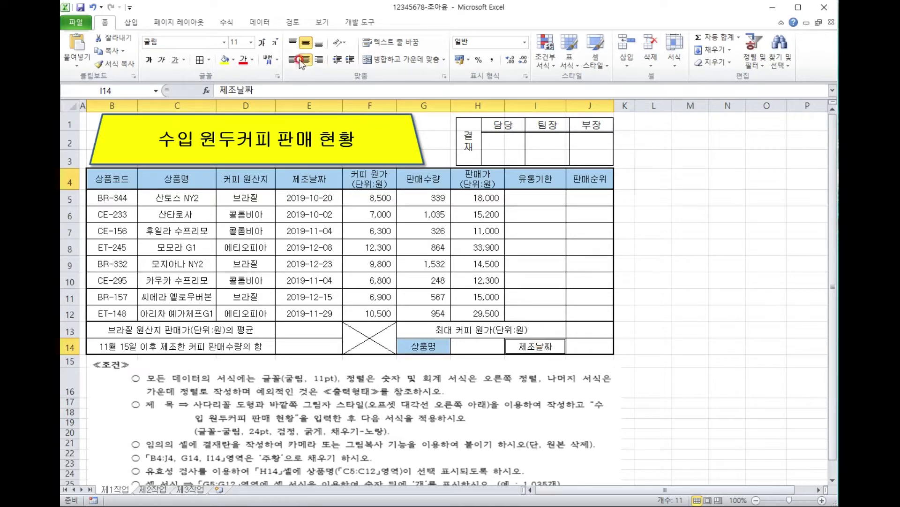
{"action": "left_click", "coordinate": [234, 60]}
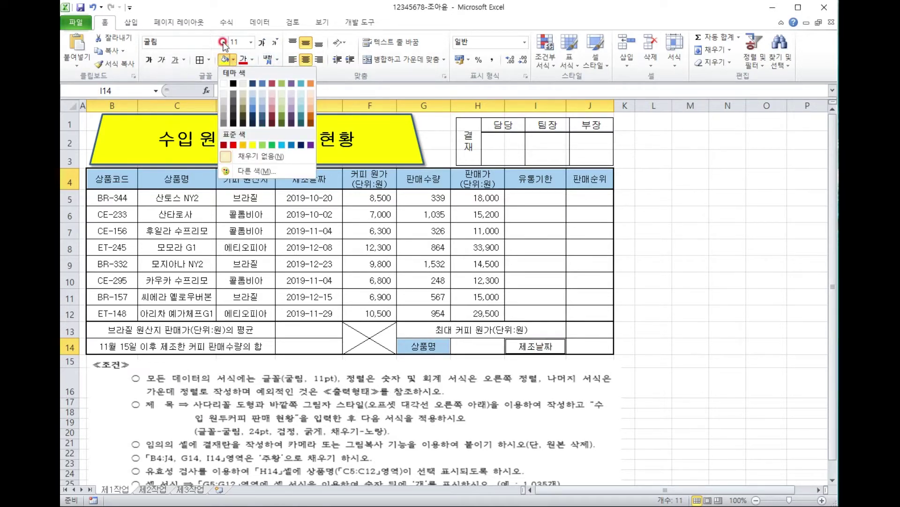
{"action": "left_click", "coordinate": [242, 146]}
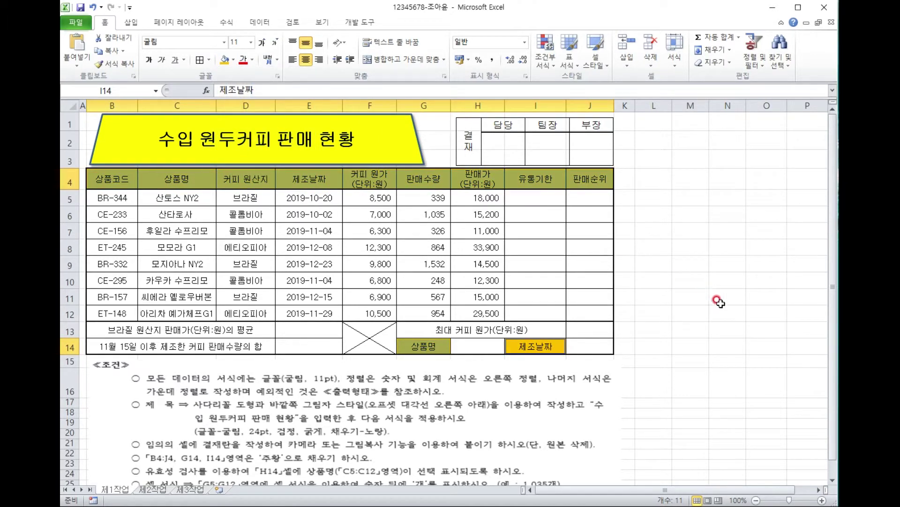
{"action": "left_click", "coordinate": [689, 329]}
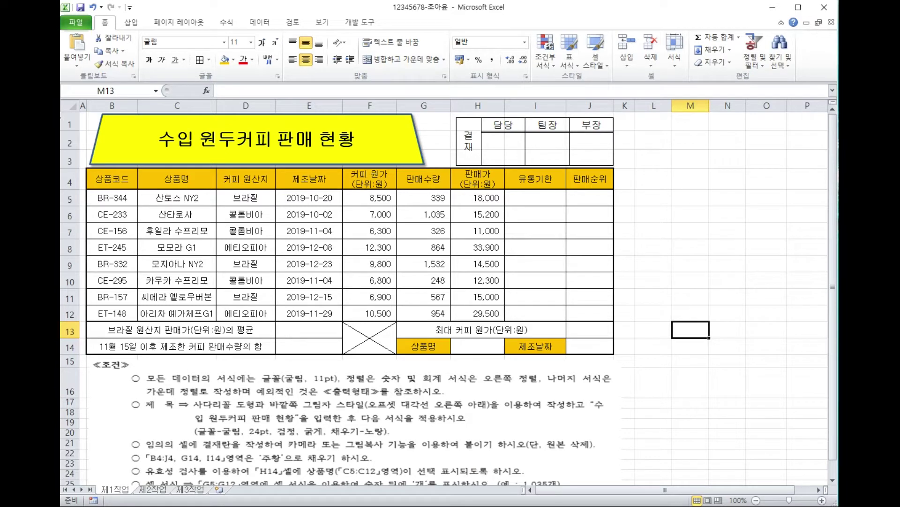
Add a List data validation to H14 with source =$C$5:$C$12.
{"action": "left_click", "coordinate": [488, 345]}
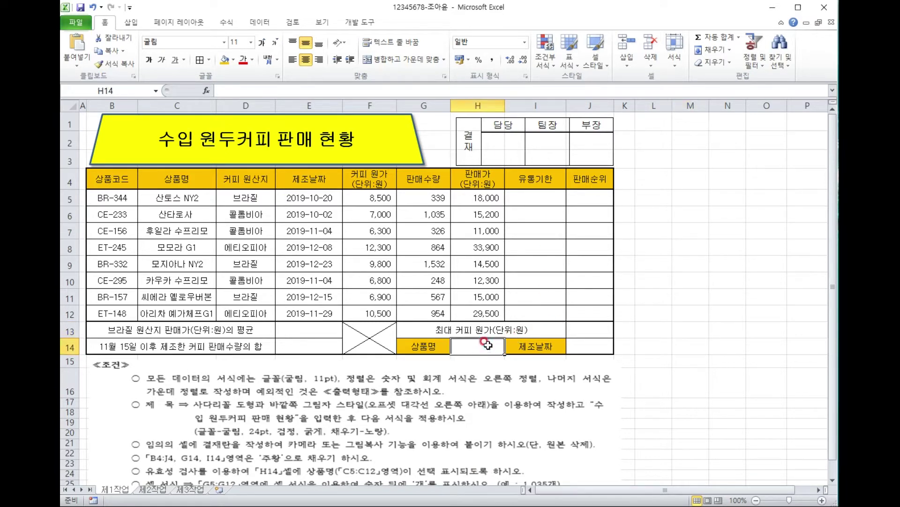
{"action": "left_click_drag", "start_coordinate": [180, 197], "coordinate": [184, 314]}
{"action": "left_click", "coordinate": [485, 344]}
{"action": "left_click", "coordinate": [260, 22]}
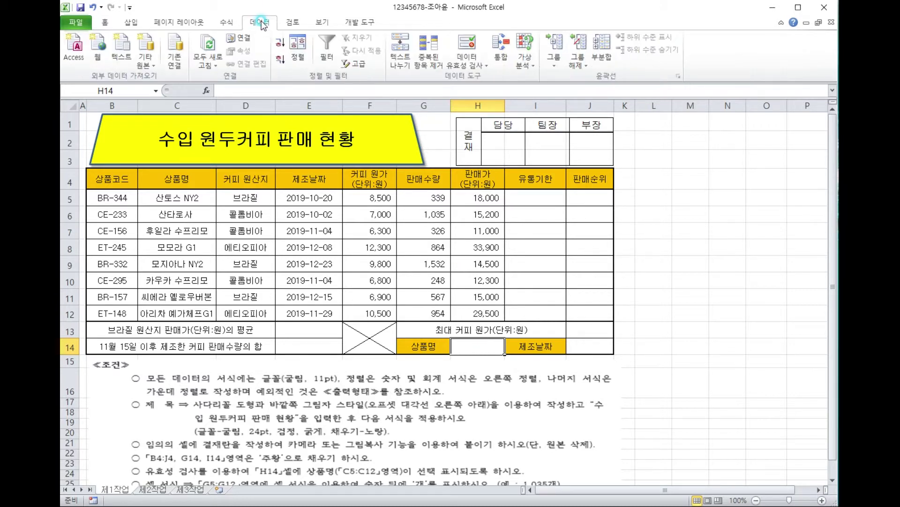
{"action": "left_click", "coordinate": [467, 44]}
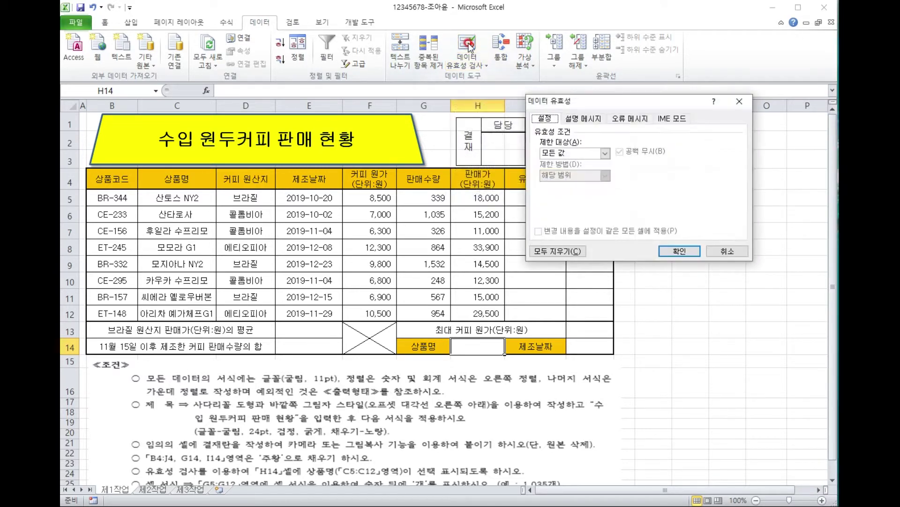
{"action": "left_click", "coordinate": [605, 153]}
{"action": "left_click", "coordinate": [571, 185]}
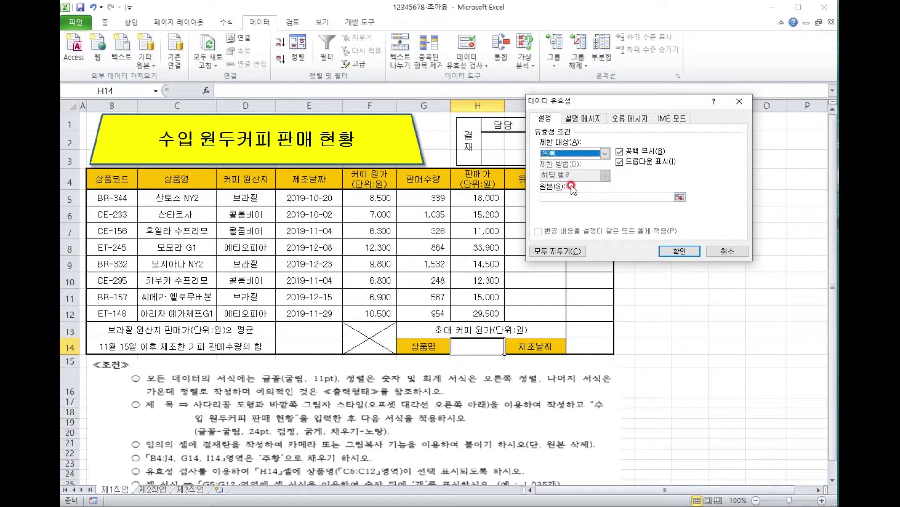
{"action": "left_click", "coordinate": [557, 195]}
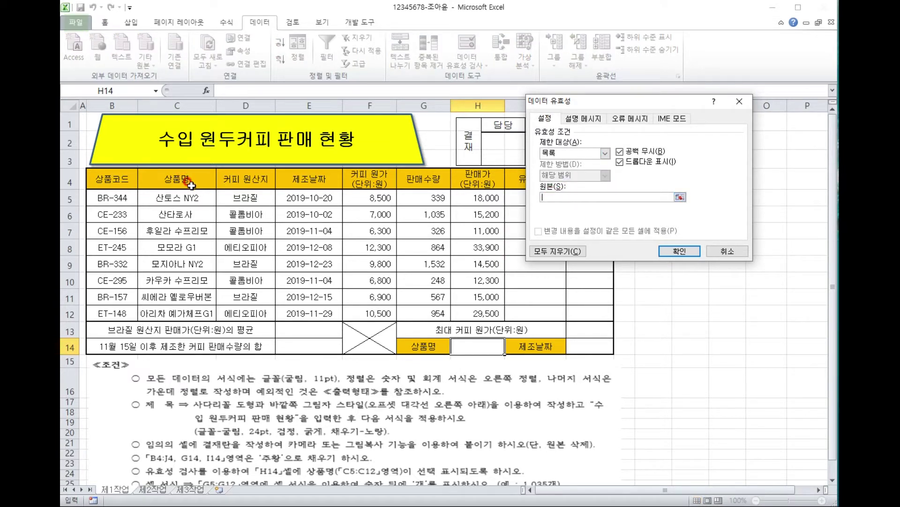
{"action": "left_click_drag", "start_coordinate": [193, 199], "coordinate": [188, 310]}
{"action": "left_click", "coordinate": [671, 249]}
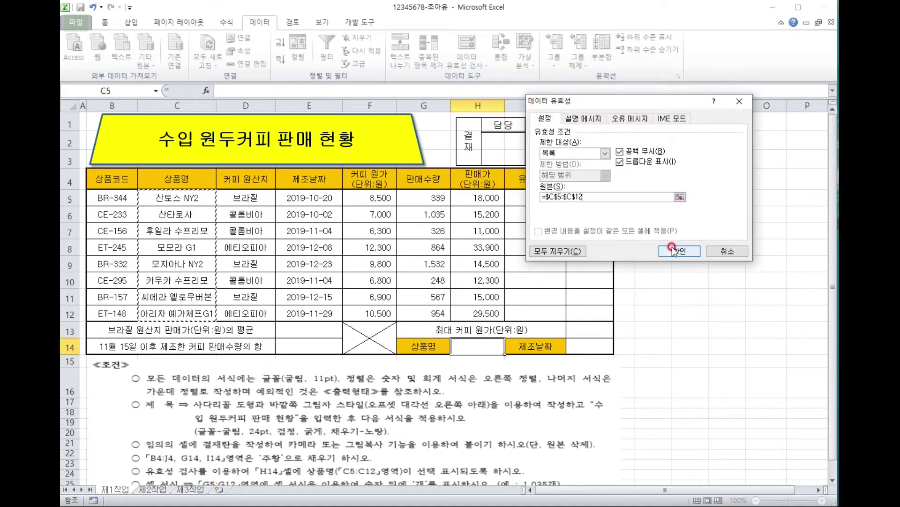
Choose 산토스 NY2 from H14's dropdown.
{"action": "left_click", "coordinate": [510, 350]}
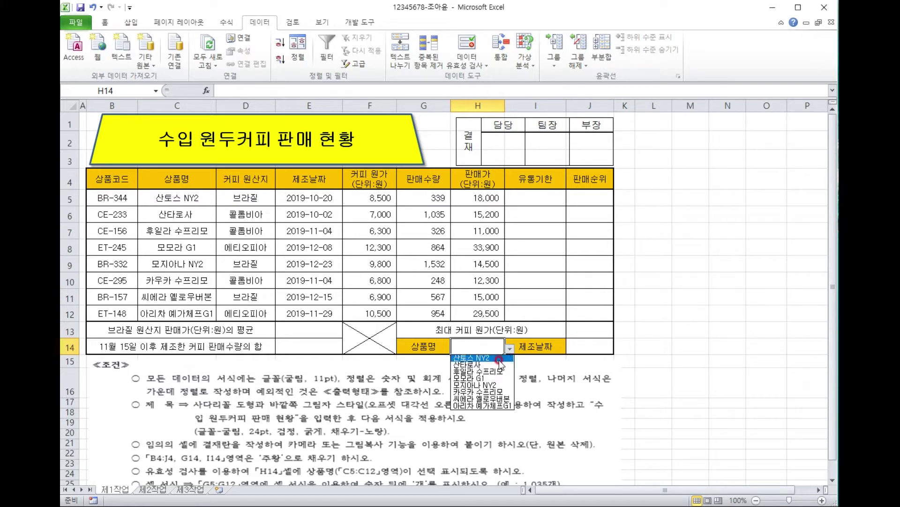
{"action": "left_click", "coordinate": [500, 359]}
{"action": "left_click", "coordinate": [568, 344]}
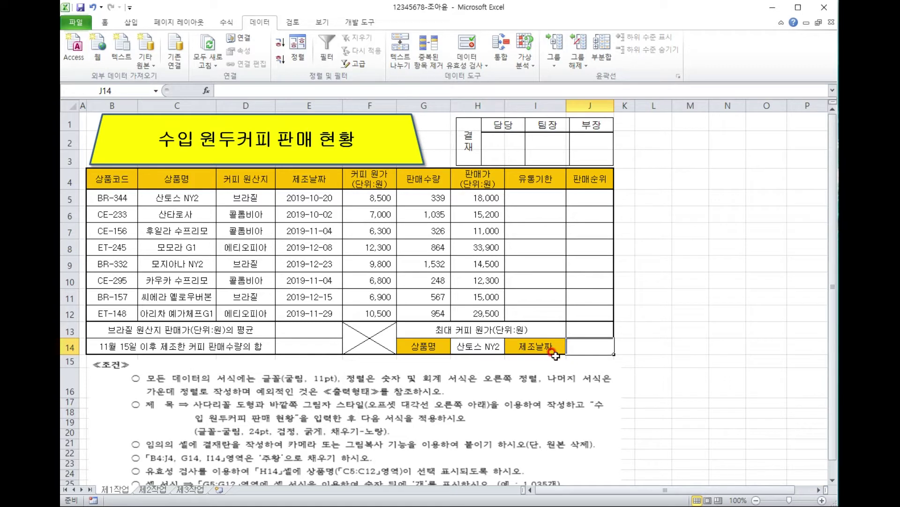
Give G5:G12 the custom format #,##0"개" so quantities show like 1,035개.
{"action": "left_click_drag", "start_coordinate": [344, 447], "coordinate": [338, 422]}
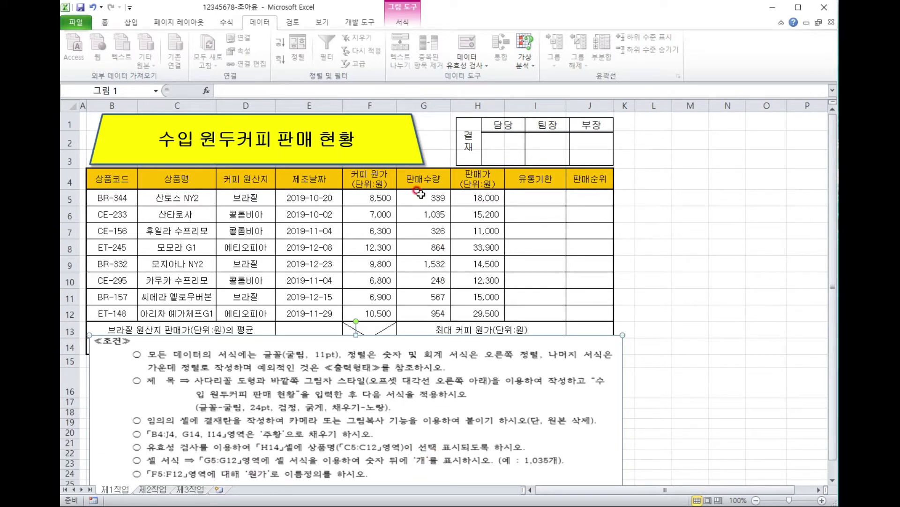
{"action": "left_click_drag", "start_coordinate": [421, 193], "coordinate": [423, 313]}
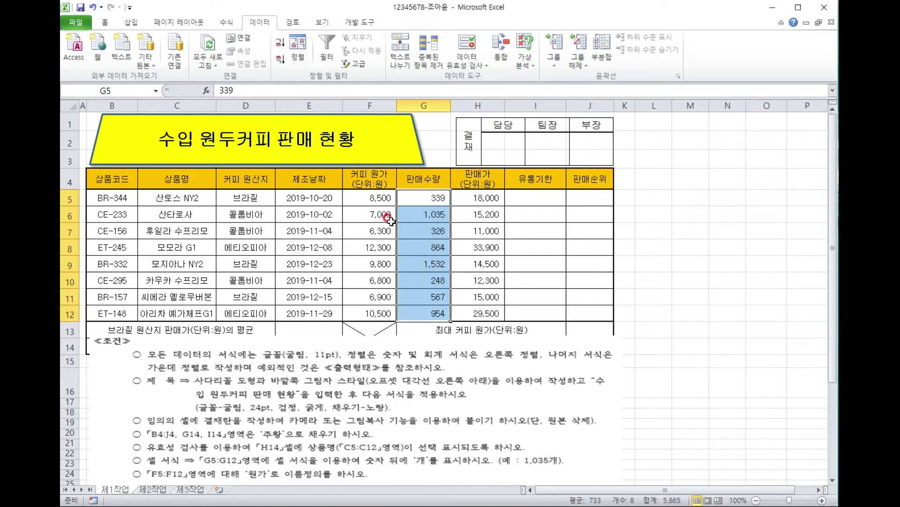
{"action": "left_click", "coordinate": [104, 22]}
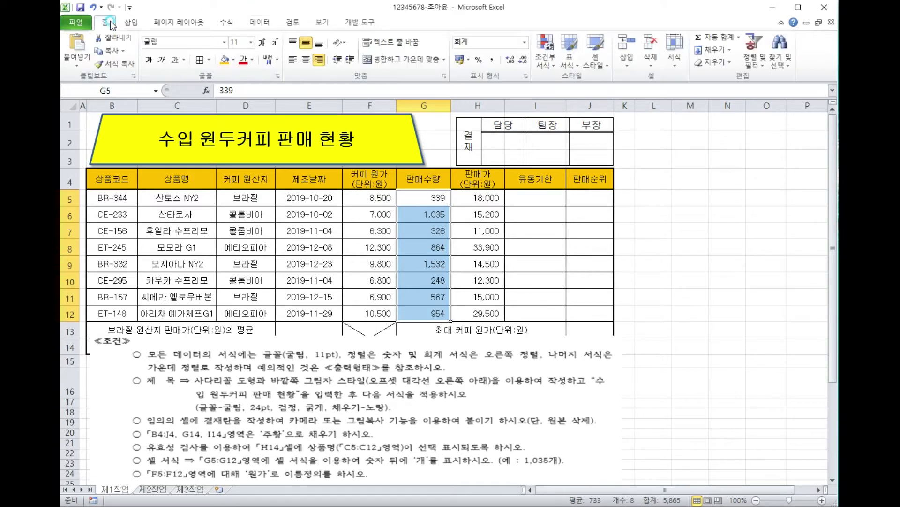
{"action": "left_click", "coordinate": [527, 78]}
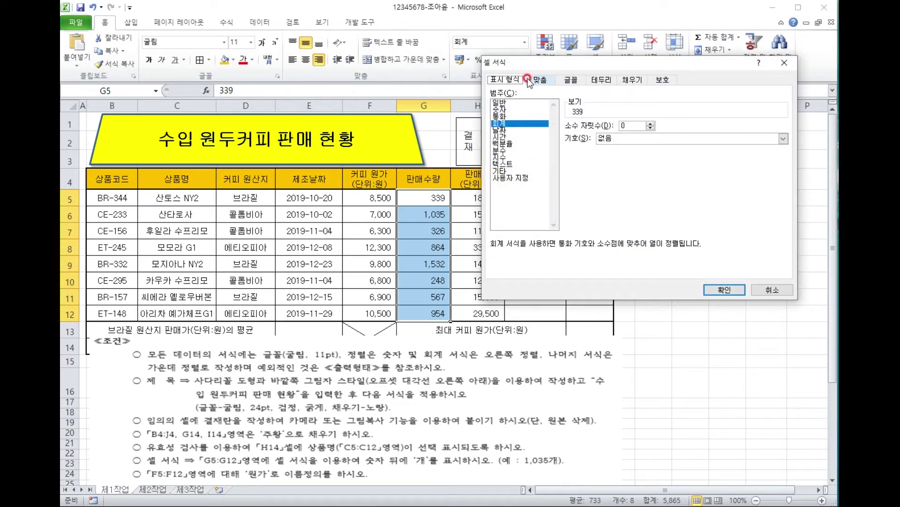
{"action": "left_click", "coordinate": [529, 179]}
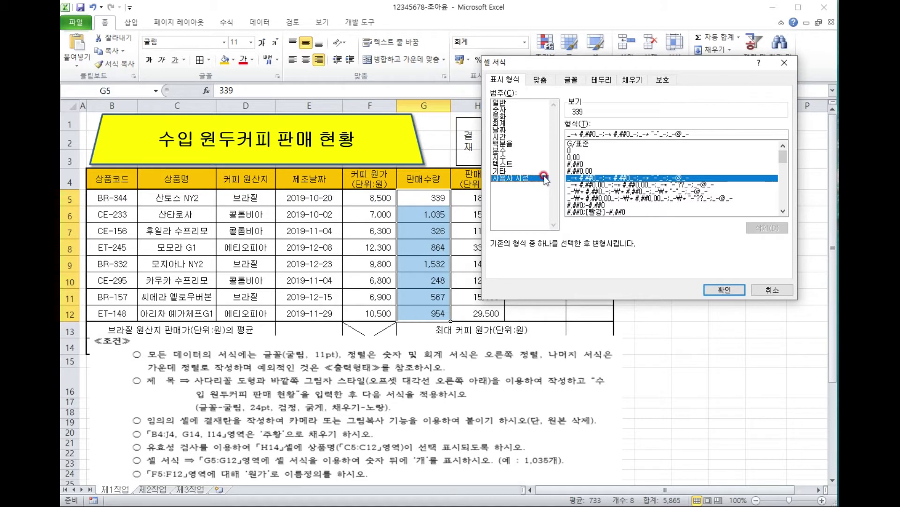
{"action": "left_click", "coordinate": [583, 164]}
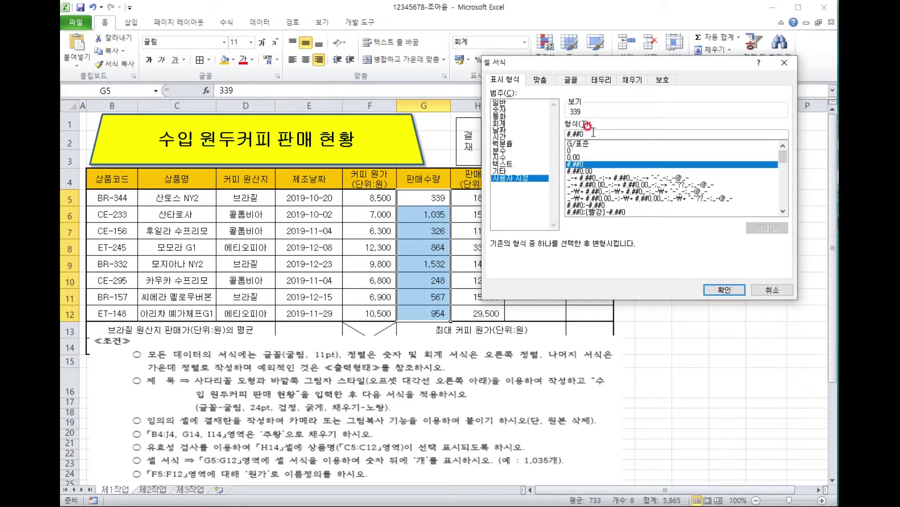
{"action": "left_click", "coordinate": [594, 133]}
{"action": "type", "text": "\"개"}
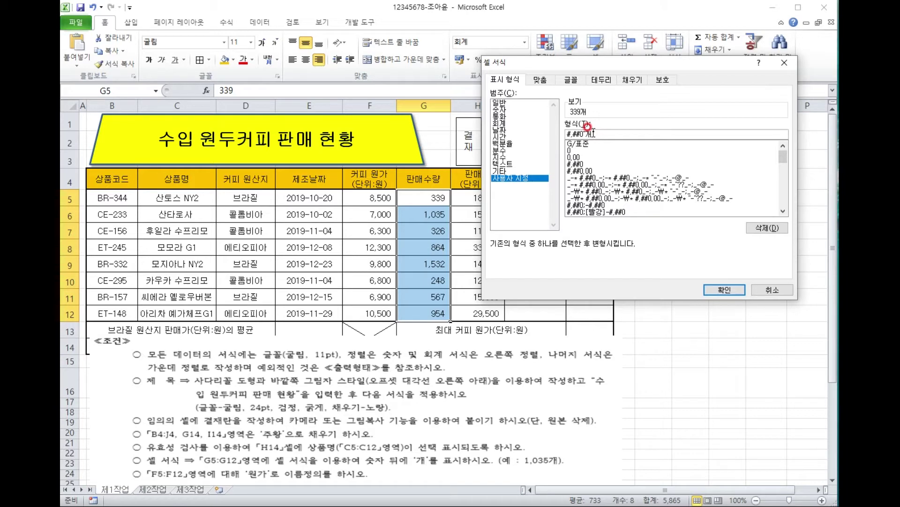
{"action": "left_click", "coordinate": [725, 290]}
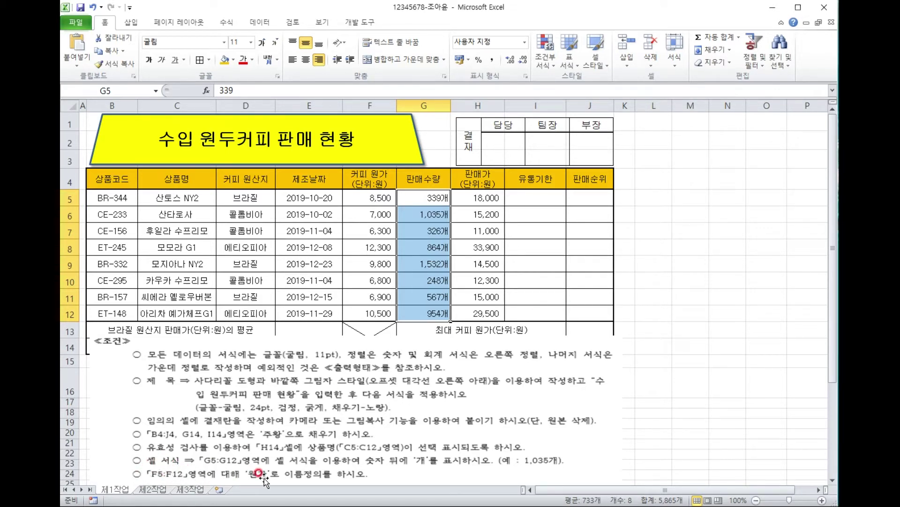
{"action": "left_click", "coordinate": [572, 267]}
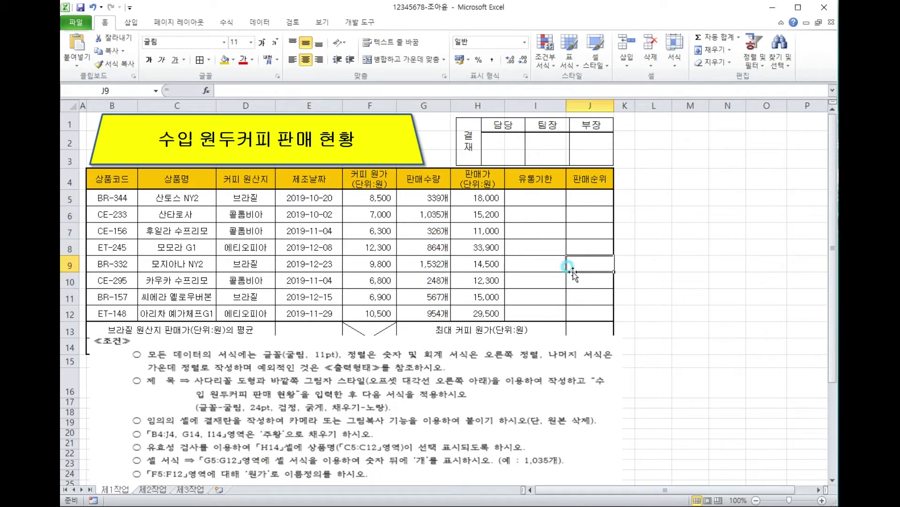
Name the range F5:F12 원가 using the Name Box.
{"action": "left_click_drag", "start_coordinate": [371, 199], "coordinate": [364, 313]}
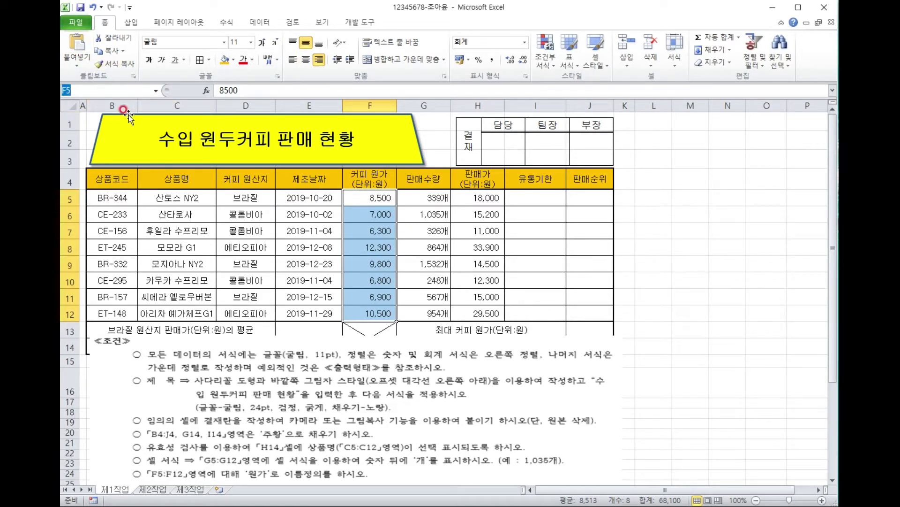
{"action": "type", "text": "원가"}
{"action": "key", "text": "Return"}
{"action": "left_click_drag", "start_coordinate": [449, 380], "coordinate": [448, 223]}
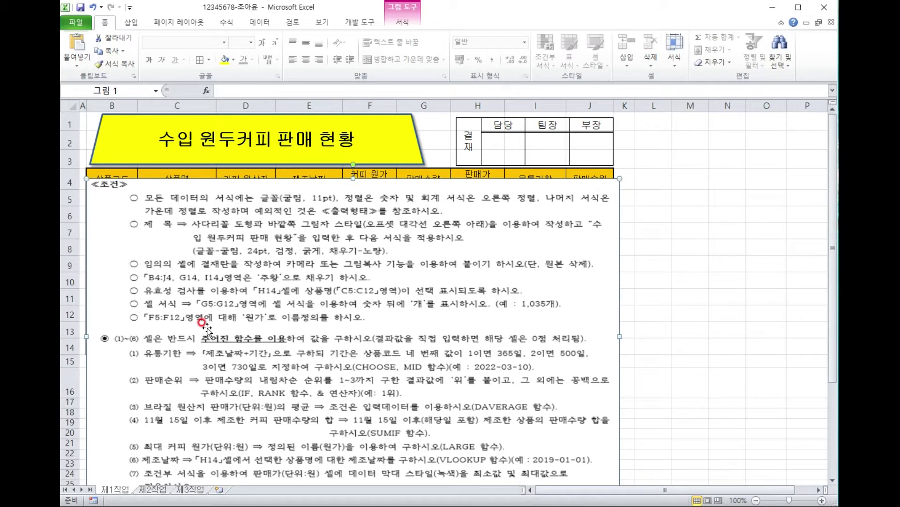
Crop the top off the conditions picture and place it below row 14.
{"action": "left_click_drag", "start_coordinate": [202, 362], "coordinate": [224, 294]}
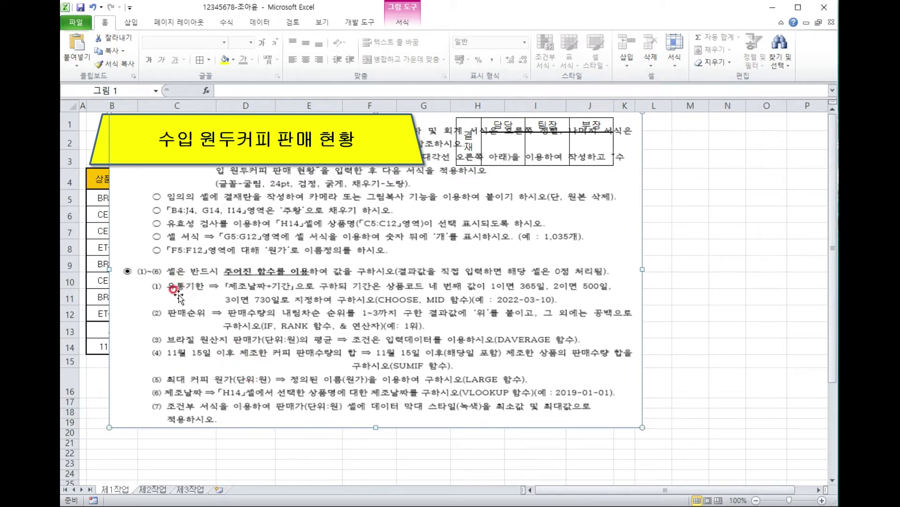
{"action": "left_click_drag", "start_coordinate": [377, 254], "coordinate": [403, 357]}
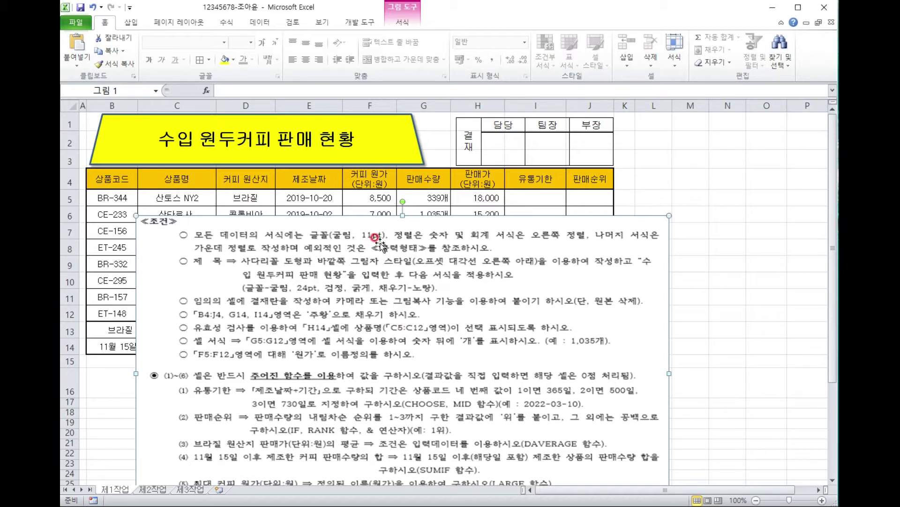
{"action": "right_click", "coordinate": [398, 228]}
{"action": "left_click", "coordinate": [463, 212]}
{"action": "mouse_move", "coordinate": [399, 217]}
{"action": "left_mouse_down"}
{"action": "mouse_move", "coordinate": [382, 249]}
{"action": "mouse_move", "coordinate": [383, 368]}
{"action": "left_mouse_up"}
{"action": "left_click", "coordinate": [727, 346]}
{"action": "left_click_drag", "start_coordinate": [488, 404], "coordinate": [436, 393]}
{"action": "left_click", "coordinate": [704, 314]}
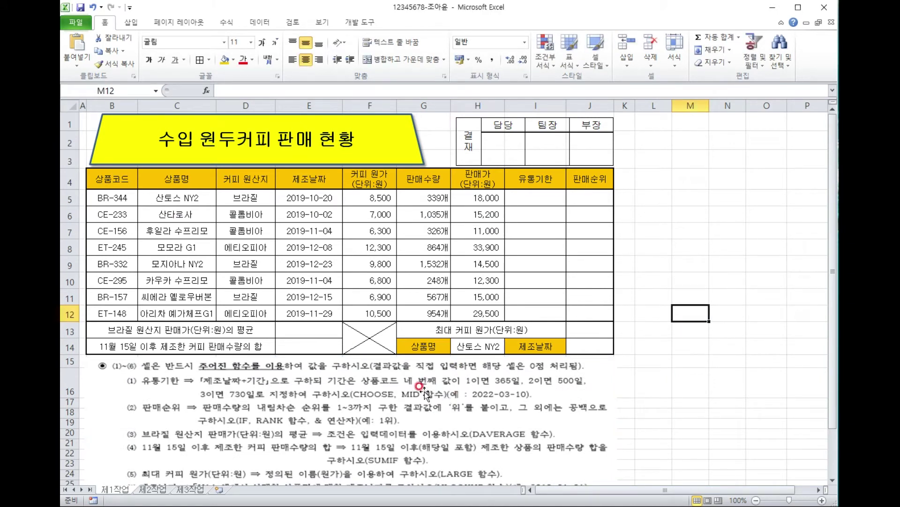
{"action": "left_click", "coordinate": [549, 194]}
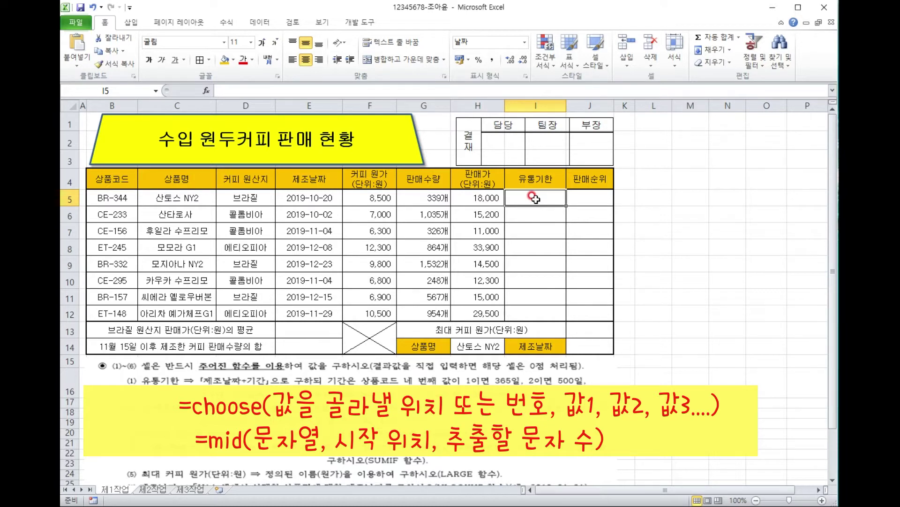
Begin I5's CHOOSE formula using MID(B5,4,1) as the index.
{"action": "type", "text": "=cho"}
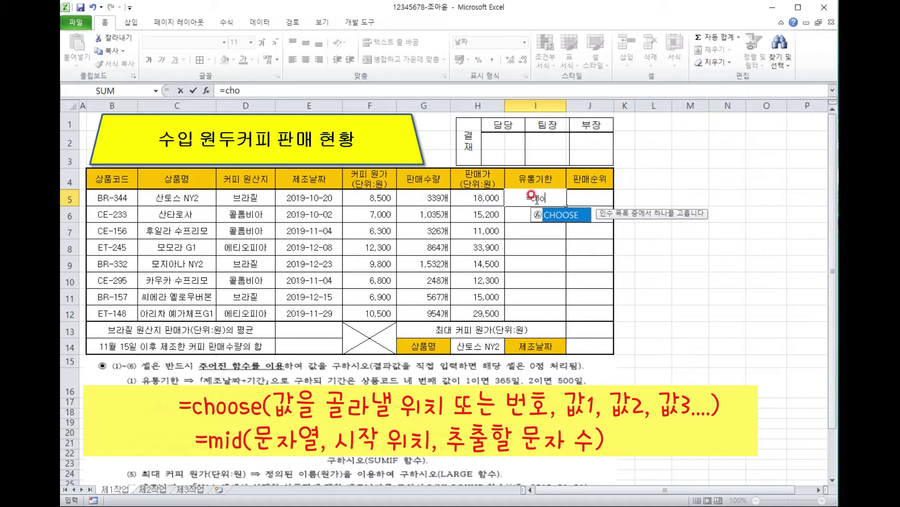
{"action": "double_click", "coordinate": [561, 214]}
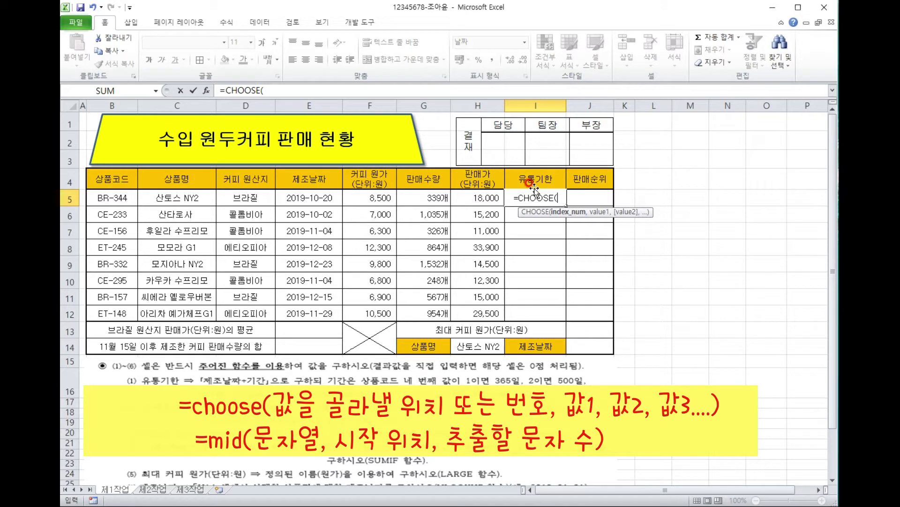
{"action": "type", "text": "mid"}
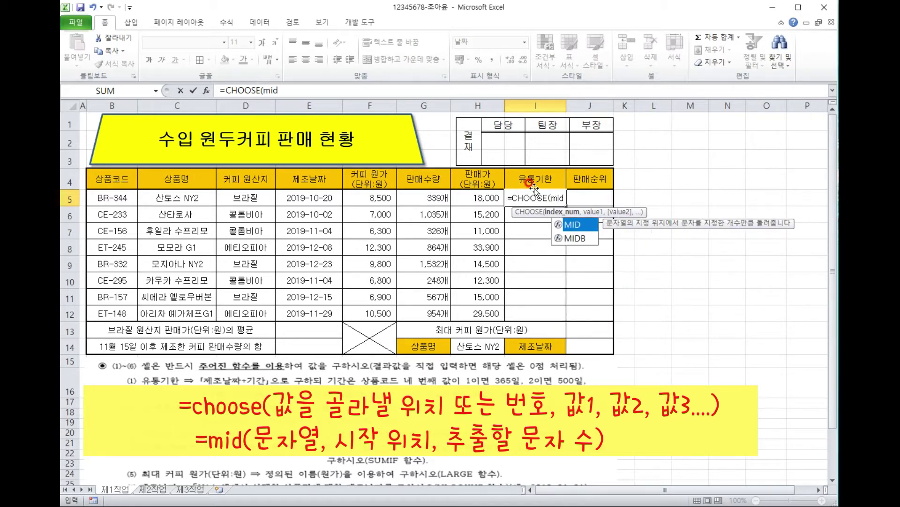
{"action": "type", "text": "("}
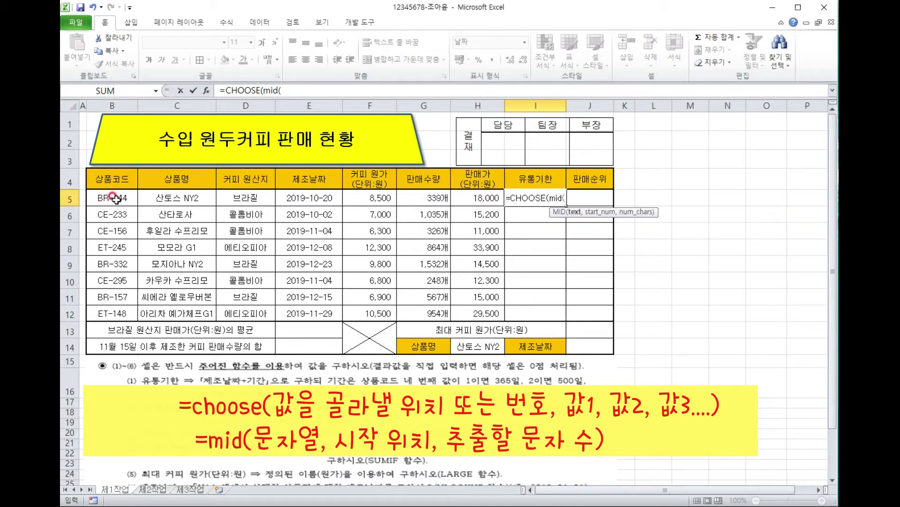
{"action": "left_click", "coordinate": [116, 199]}
{"action": "type", "text": ","}
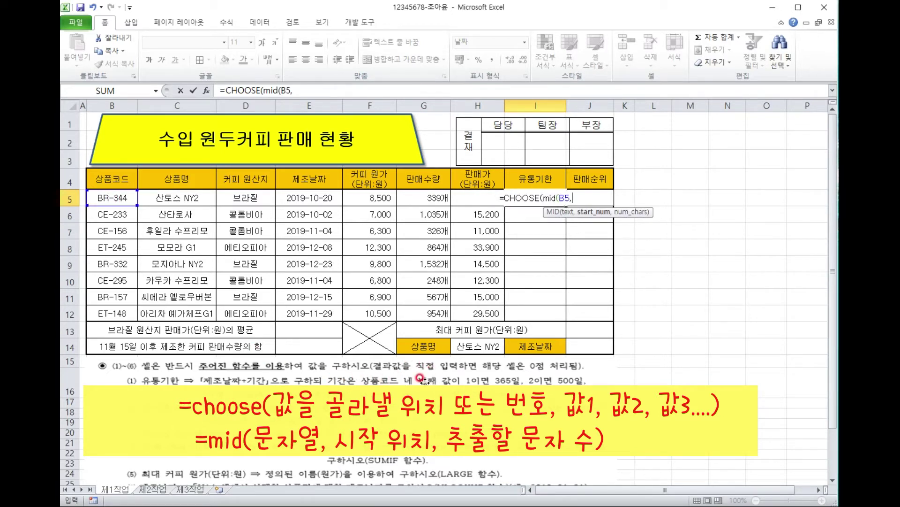
{"action": "type", "text": "4,"}
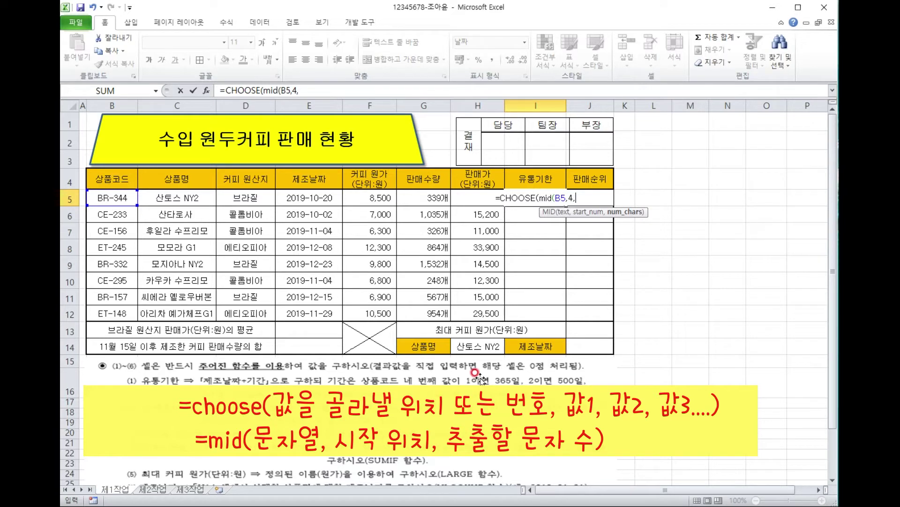
{"action": "type", "text": "1"}
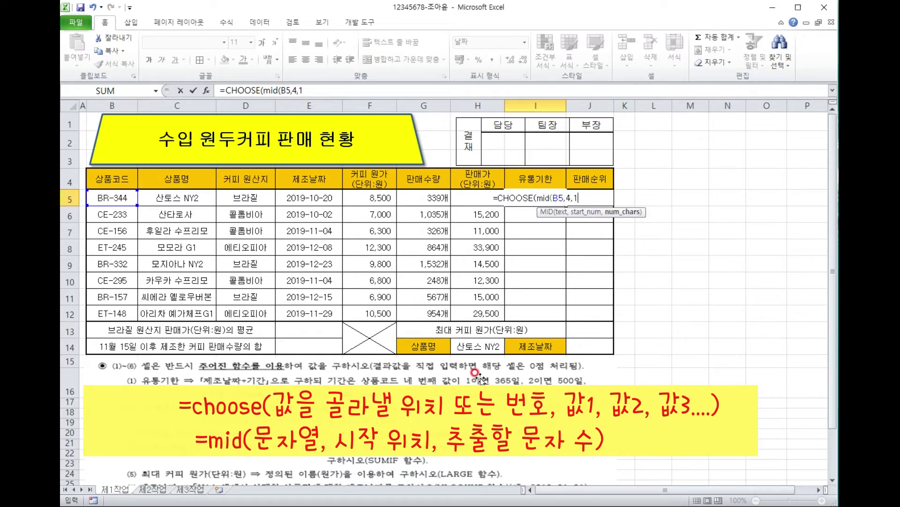
{"action": "type", "text": ")"}
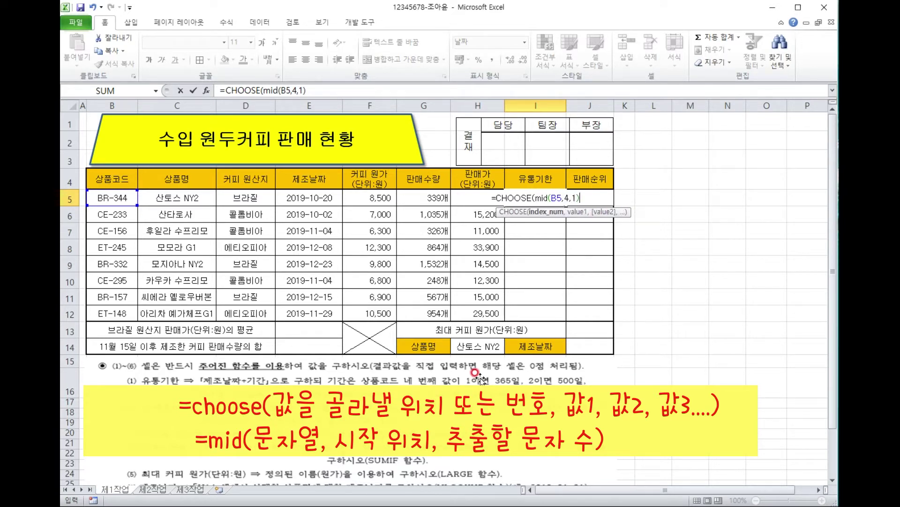
{"action": "type", "text": ","}
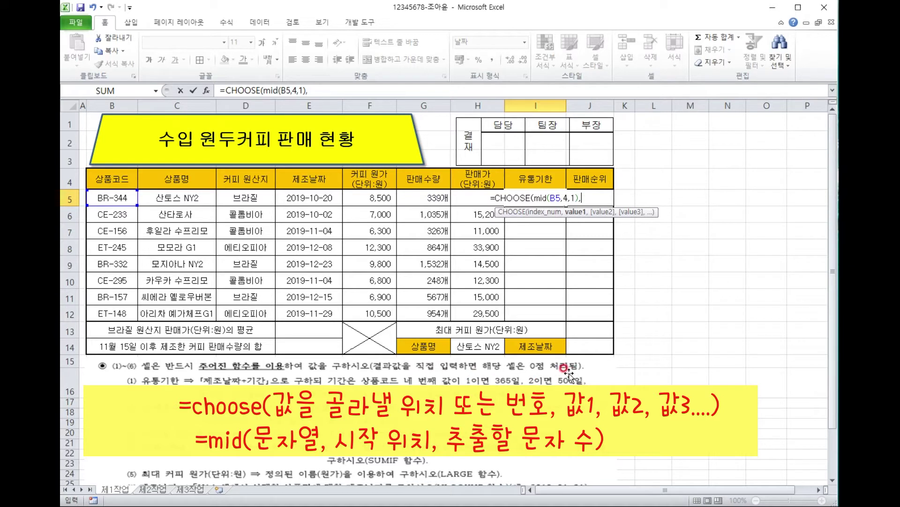
Add the options E5+365, E5+500 and E5+730 so I5 shows 2021-10-19.
{"action": "type", "text": "365"}
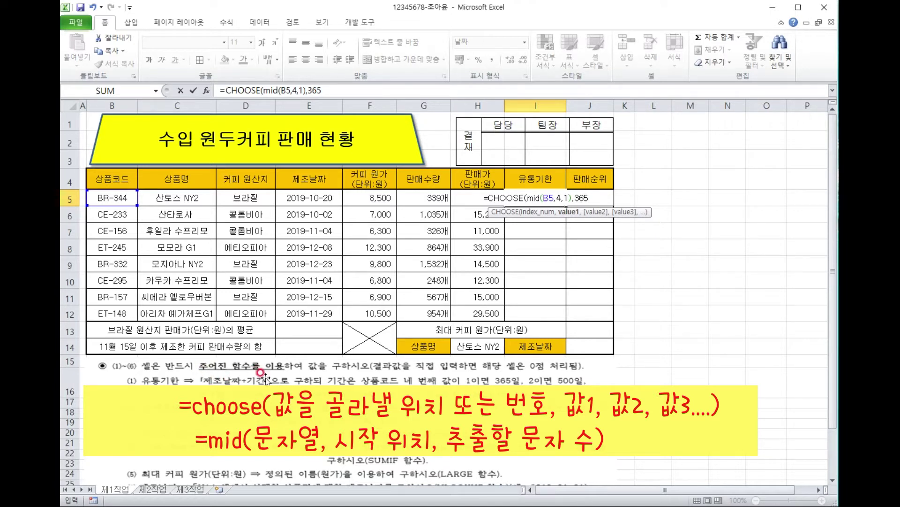
{"action": "key", "text": "BackSpace"}
{"action": "key", "text": "BackSpace"}
{"action": "key", "text": "BackSpace"}
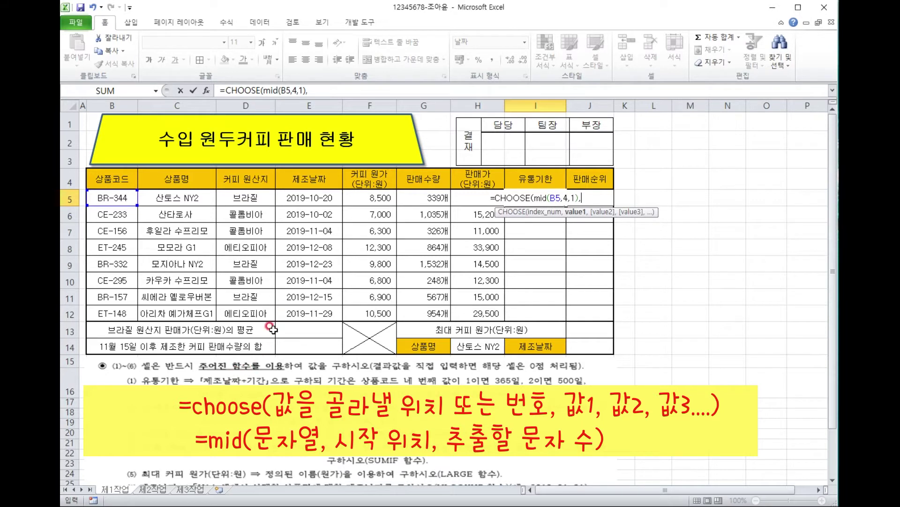
{"action": "left_click", "coordinate": [312, 197]}
{"action": "type", "text": "+"}
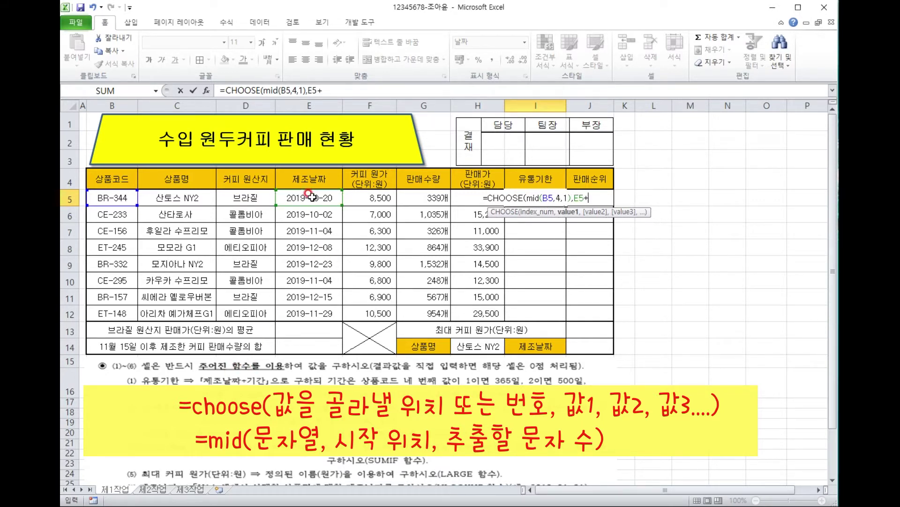
{"action": "type", "text": "365,"}
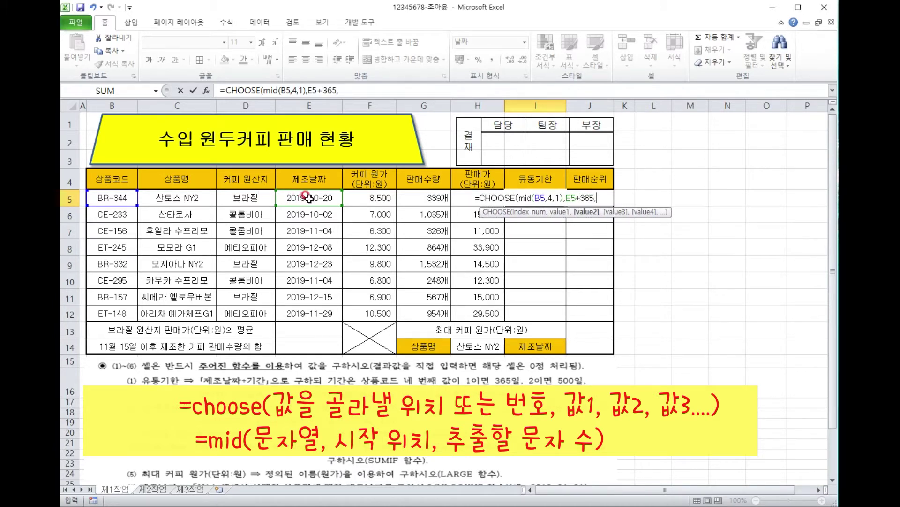
{"action": "left_click", "coordinate": [310, 199]}
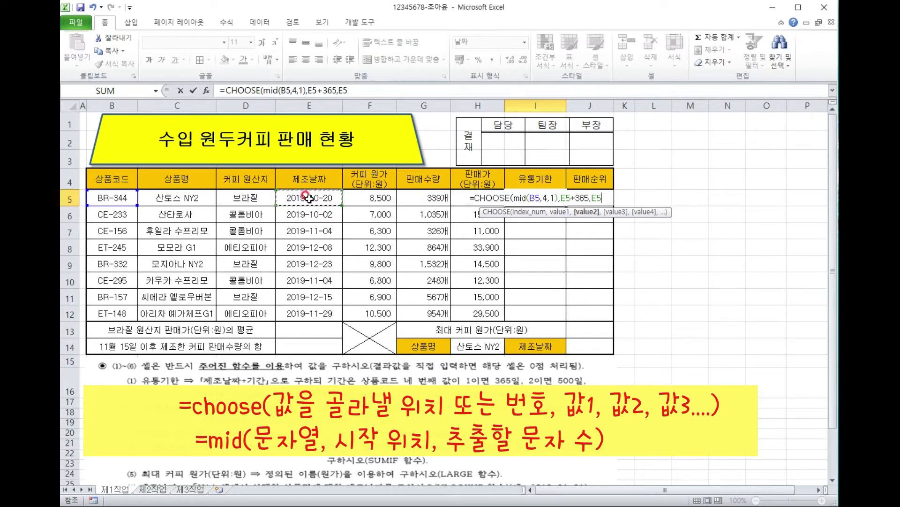
{"action": "type", "text": "+"}
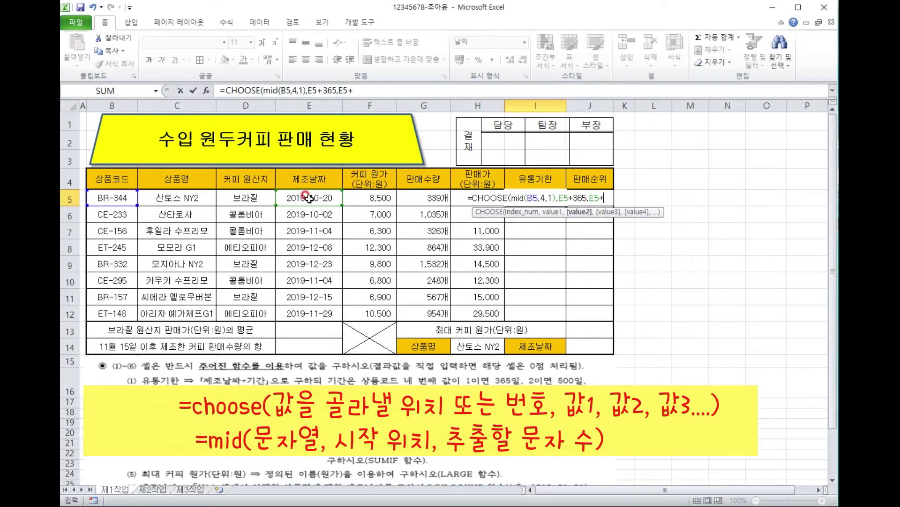
{"action": "type", "text": "500,"}
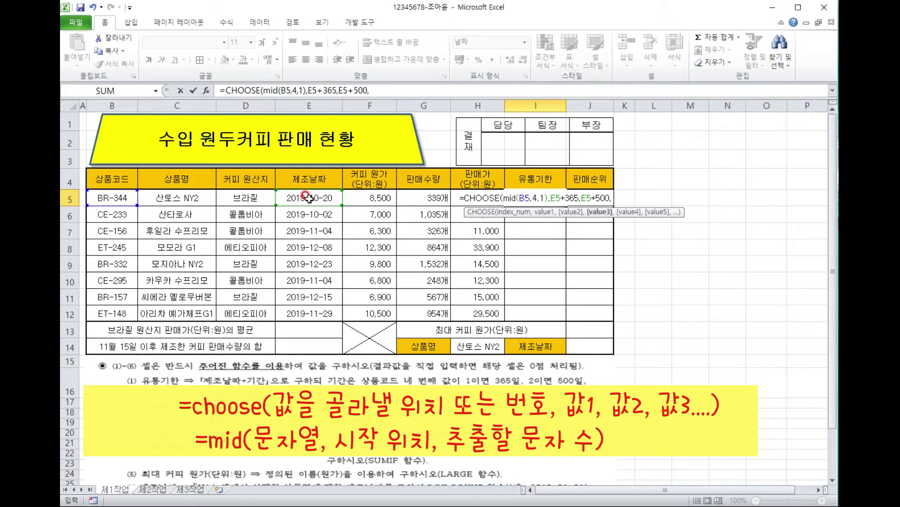
{"action": "left_click", "coordinate": [295, 196]}
{"action": "type", "text": "+730)"}
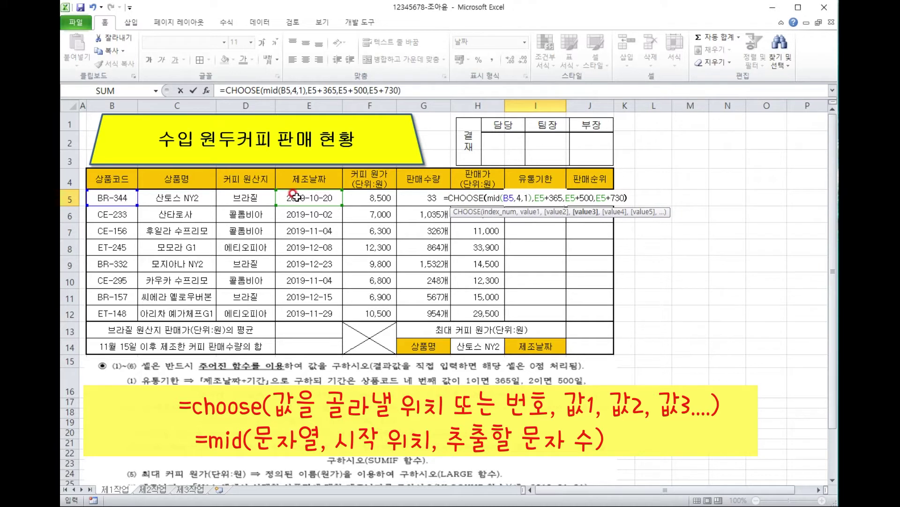
{"action": "key", "text": "Return"}
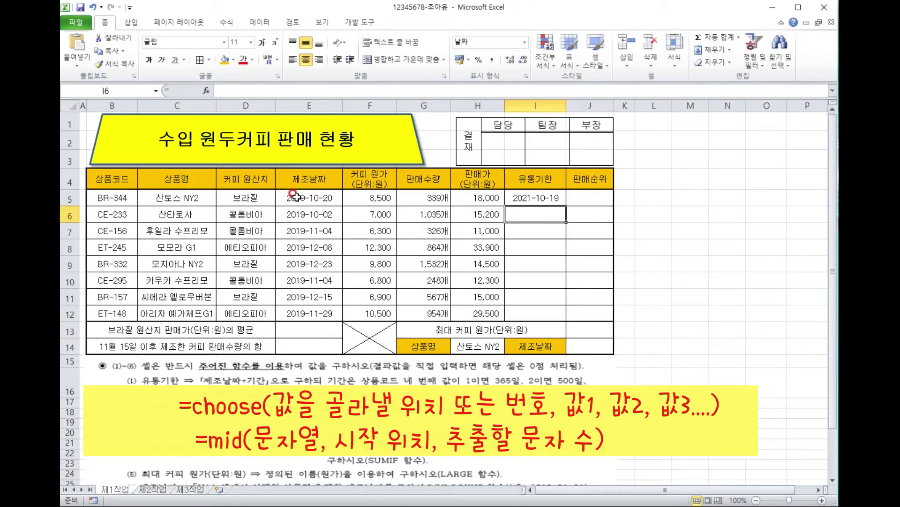
Fill the I5 expiry-date formula down through I12.
{"action": "left_click", "coordinate": [549, 197]}
{"action": "left_click_drag", "start_coordinate": [567, 205], "coordinate": [553, 317]}
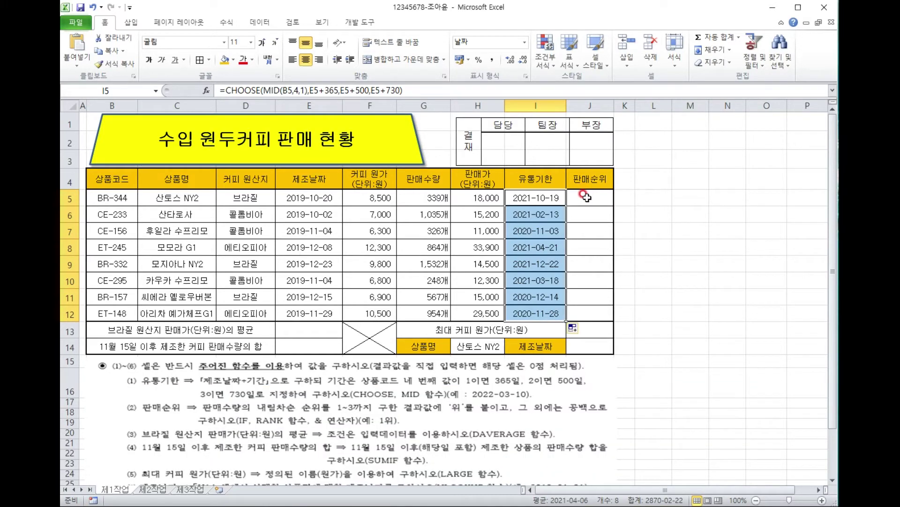
{"action": "left_click", "coordinate": [586, 197]}
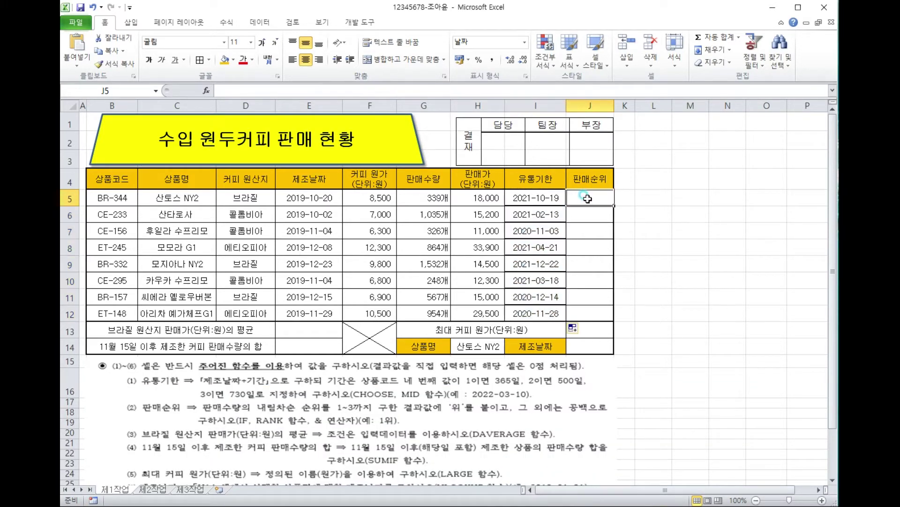
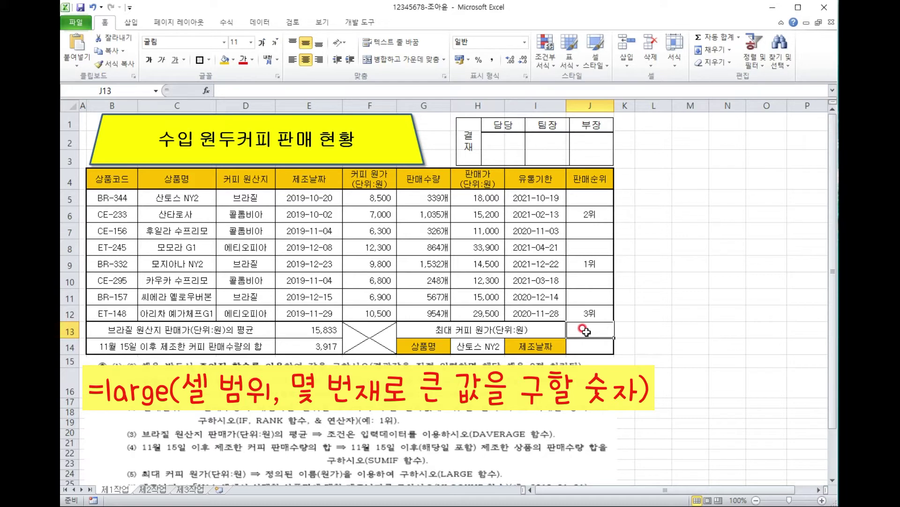
Enter =LARGE(원가,1) in J13 to show the top coffee cost price, 12300.
{"action": "type", "text": "="}
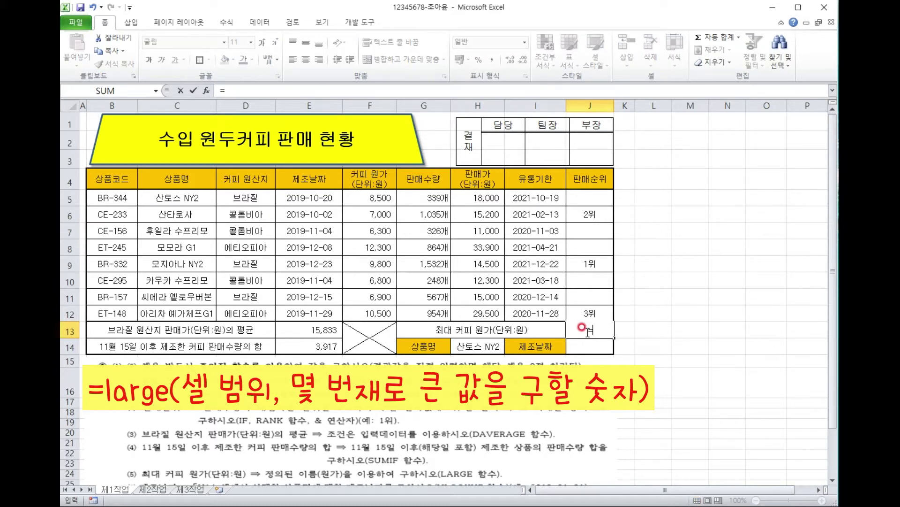
{"action": "type", "text": "lar"}
{"action": "double_click", "coordinate": [615, 346]}
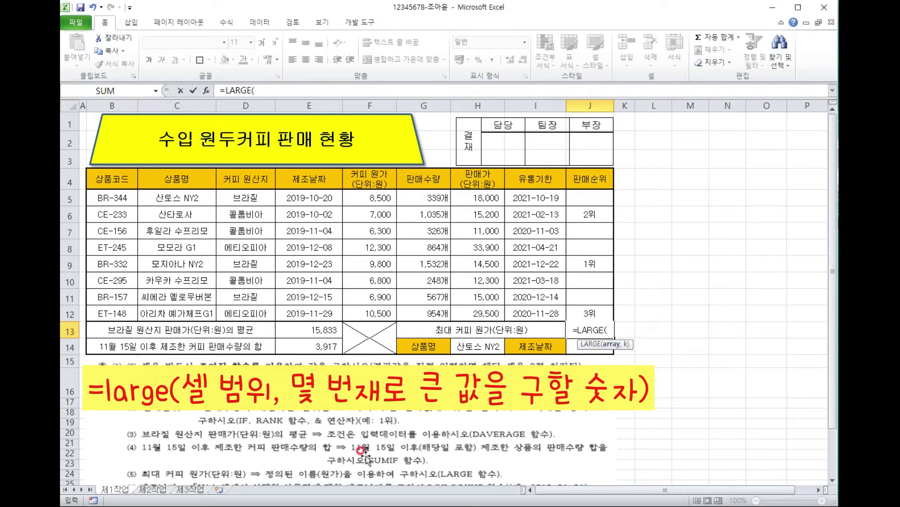
{"action": "left_click_drag", "start_coordinate": [373, 197], "coordinate": [371, 312]}
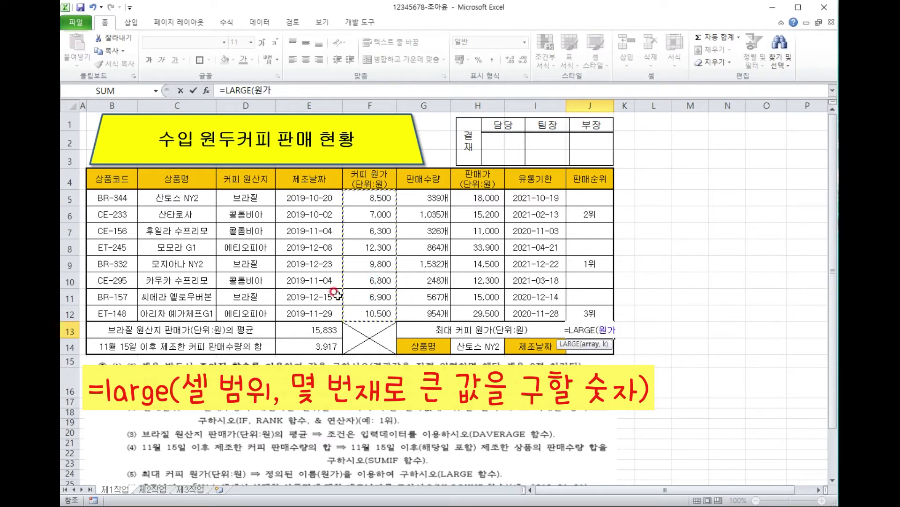
{"action": "type", "text": ","}
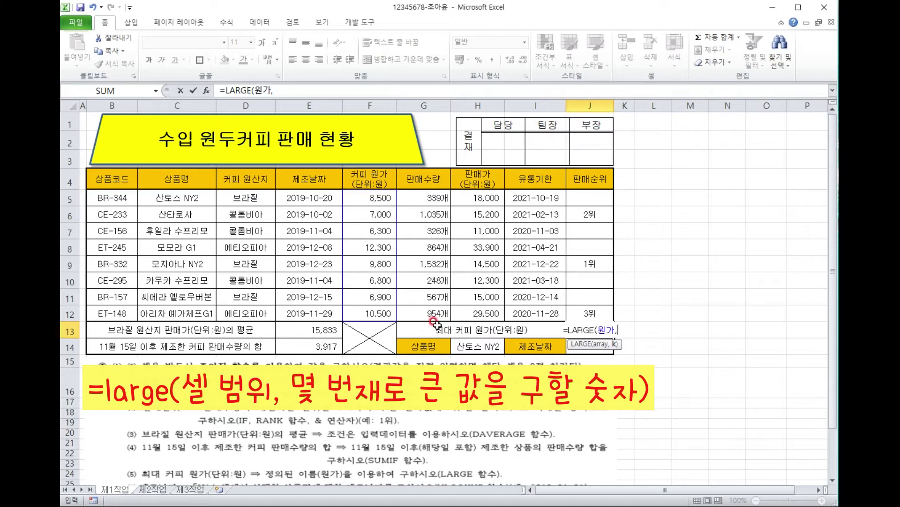
{"action": "type", "text": "1"}
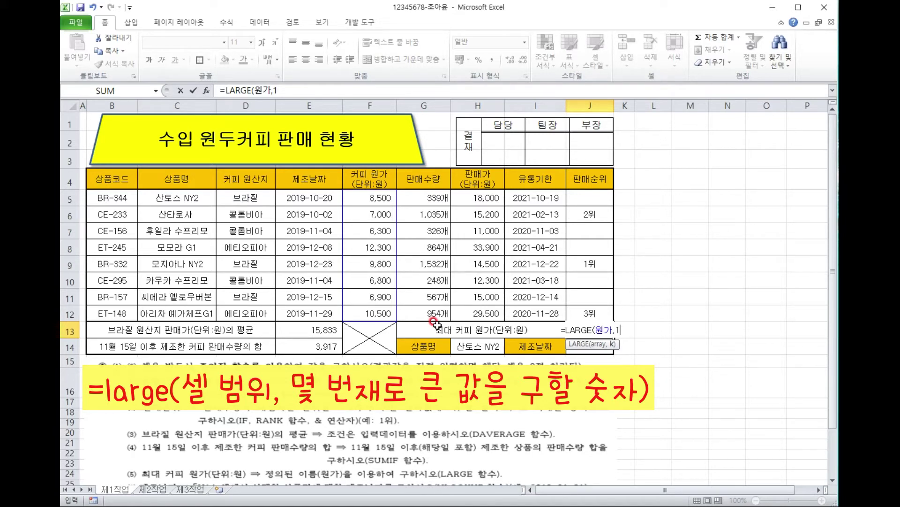
{"action": "type", "text": ")"}
{"action": "key", "text": "Return"}
{"action": "key", "text": "Up"}
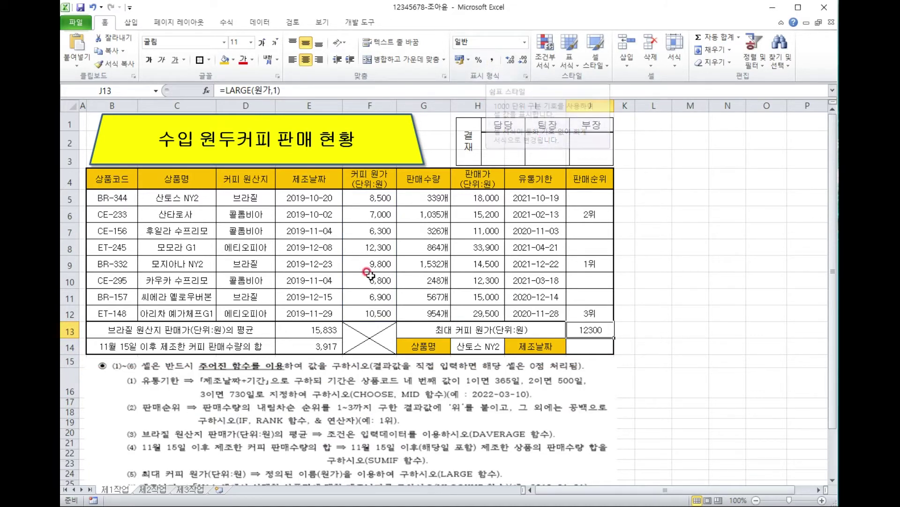
Apply Comma Style to J13 so it reads 12,300, and check the lookup cells for J14.
{"action": "left_click", "coordinate": [492, 60]}
{"action": "key", "text": "Down"}
{"action": "scroll", "coordinate": [510, 378], "scroll_direction": "down", "scroll_amount": 1}
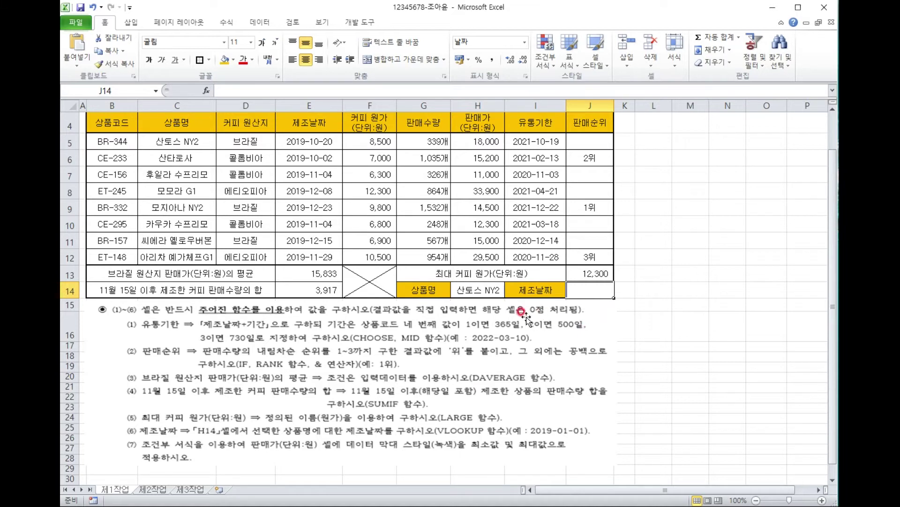
{"action": "left_click", "coordinate": [489, 291]}
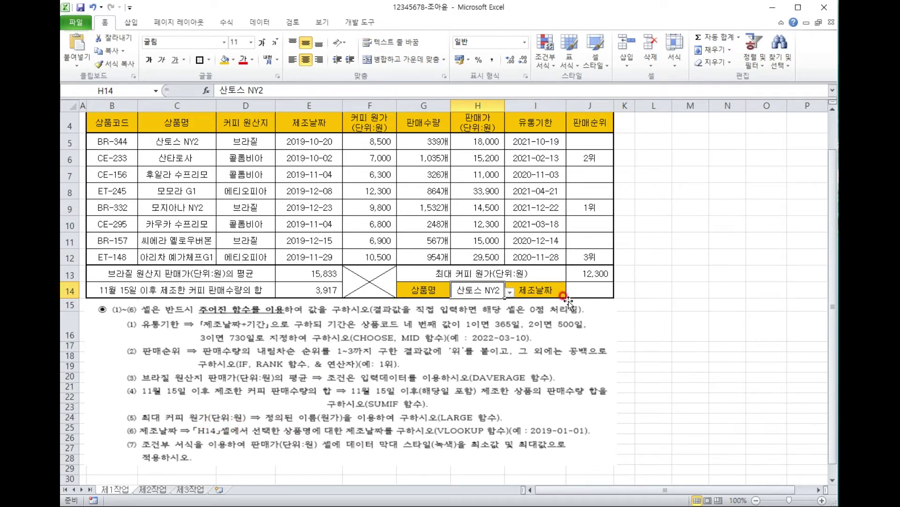
{"action": "left_click", "coordinate": [591, 286]}
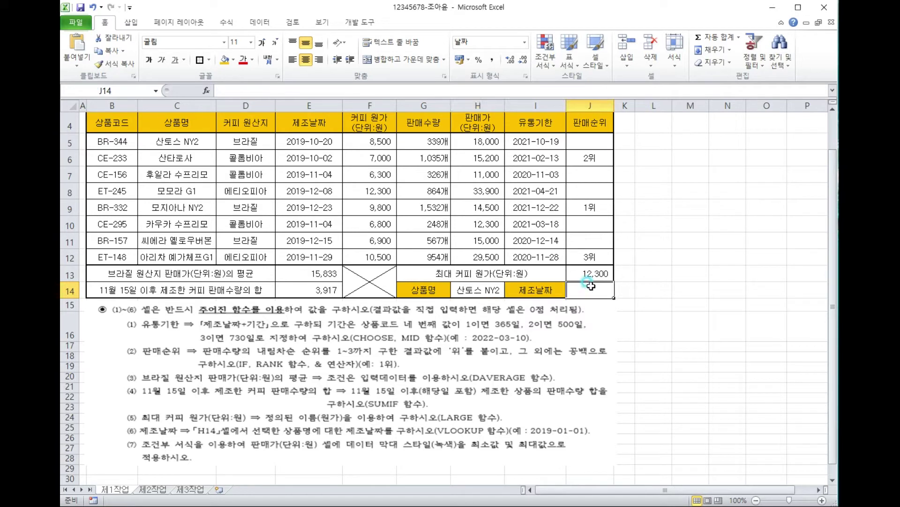
{"action": "left_click", "coordinate": [205, 141]}
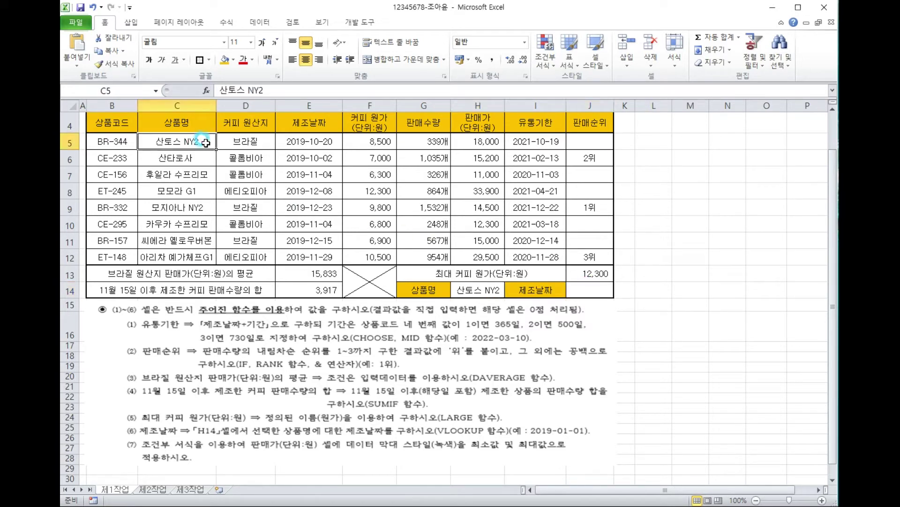
{"action": "left_click", "coordinate": [330, 140]}
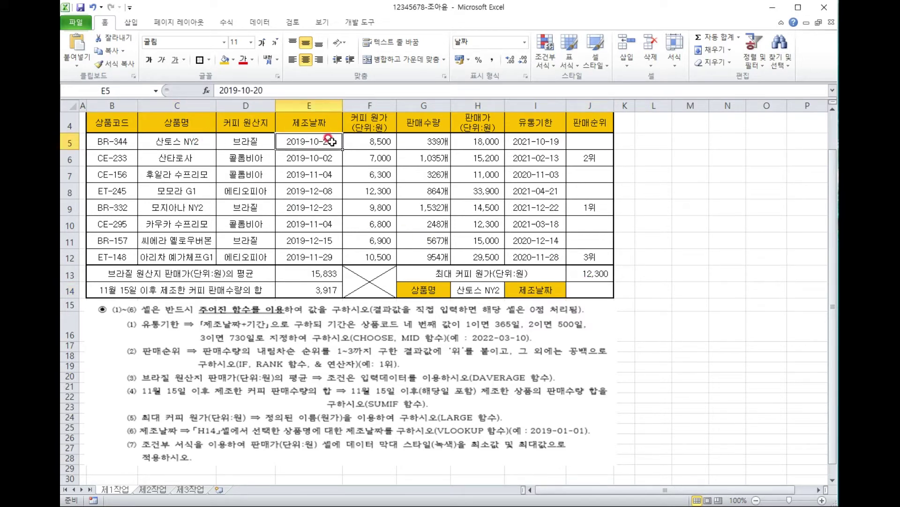
{"action": "left_click", "coordinate": [580, 285]}
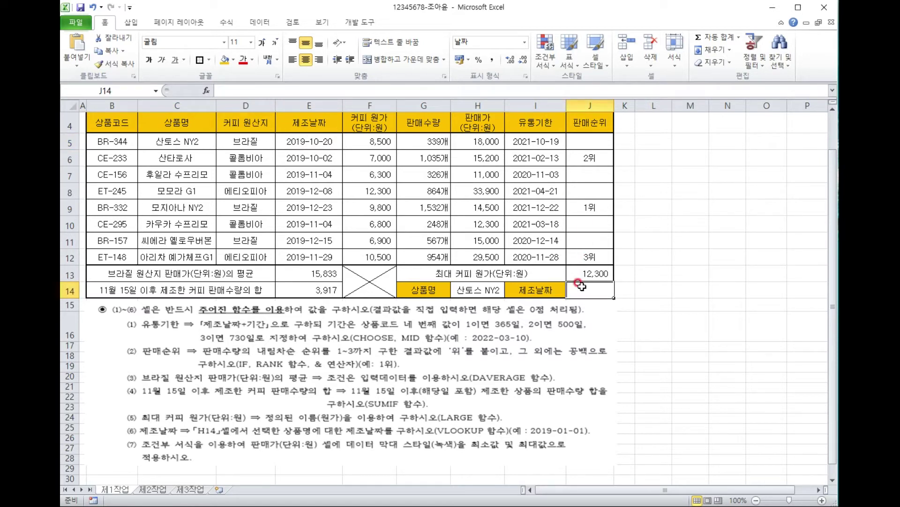
Enter =VLOOKUP(H14,C5:E12,3,0) in J14 to return 산토스 NY2's date, 2019-10-20.
{"action": "type", "text": "=vl"}
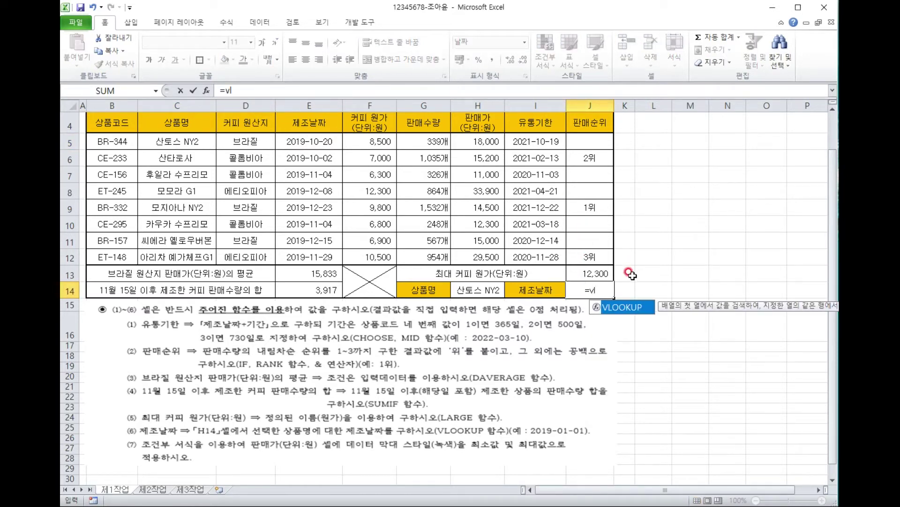
{"action": "double_click", "coordinate": [622, 308]}
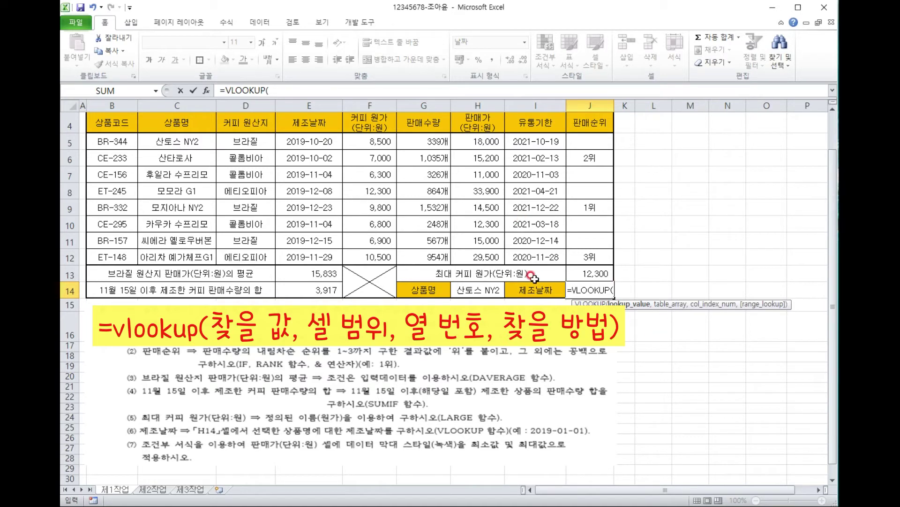
{"action": "left_click", "coordinate": [477, 290]}
{"action": "type", "text": ","}
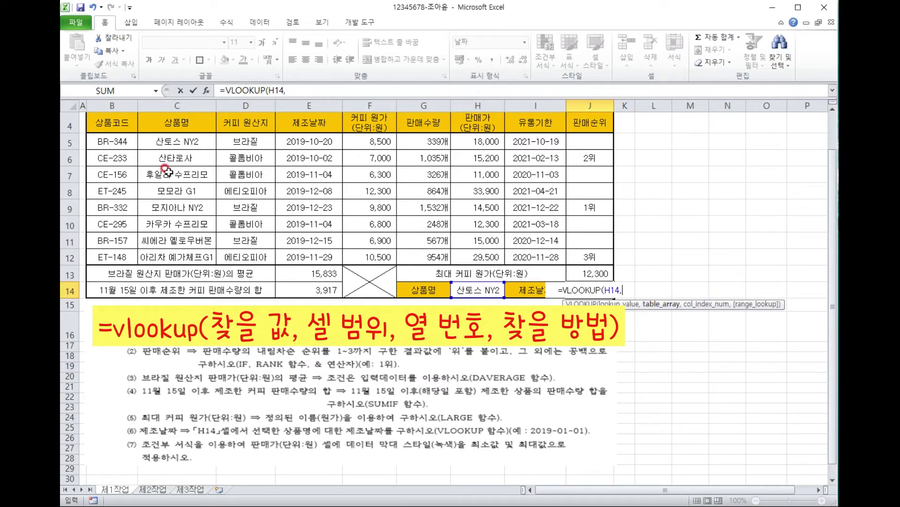
{"action": "left_click_drag", "start_coordinate": [171, 139], "coordinate": [310, 256]}
{"action": "type", "text": ","}
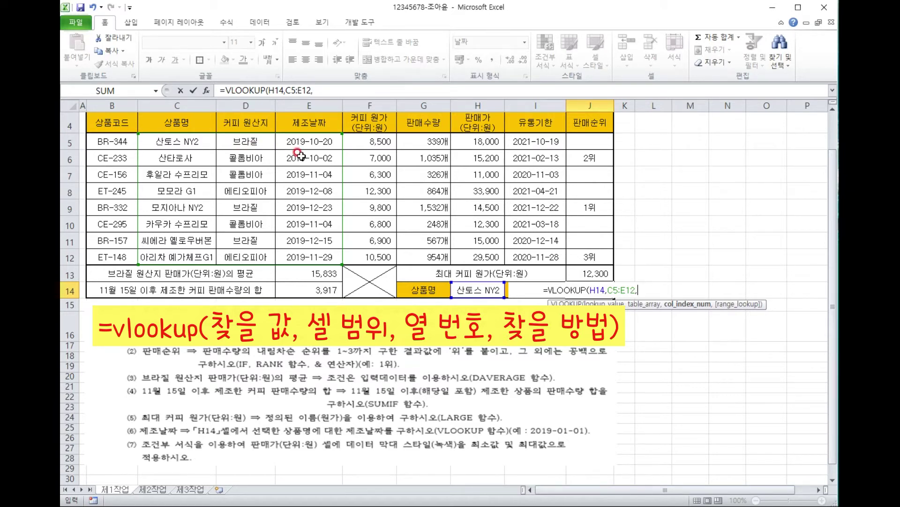
{"action": "type", "text": "3,"}
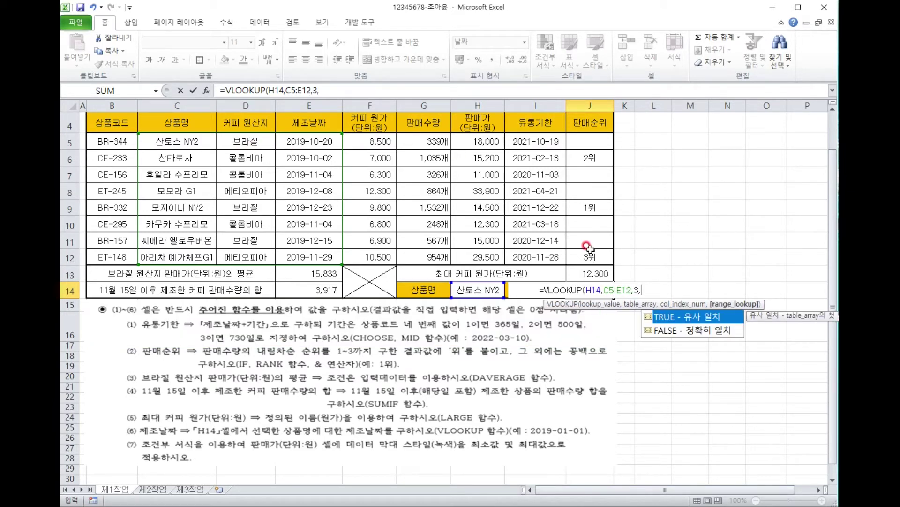
{"action": "double_click", "coordinate": [676, 331]}
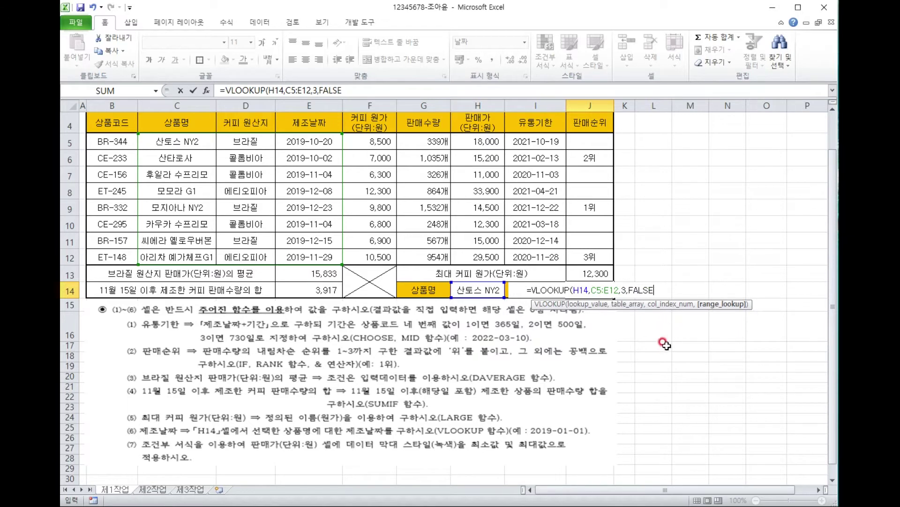
{"action": "key", "text": "BackSpace"}
{"action": "key", "text": "BackSpace"}
{"action": "key", "text": "BackSpace"}
{"action": "key", "text": "BackSpace"}
{"action": "key", "text": "BackSpace"}
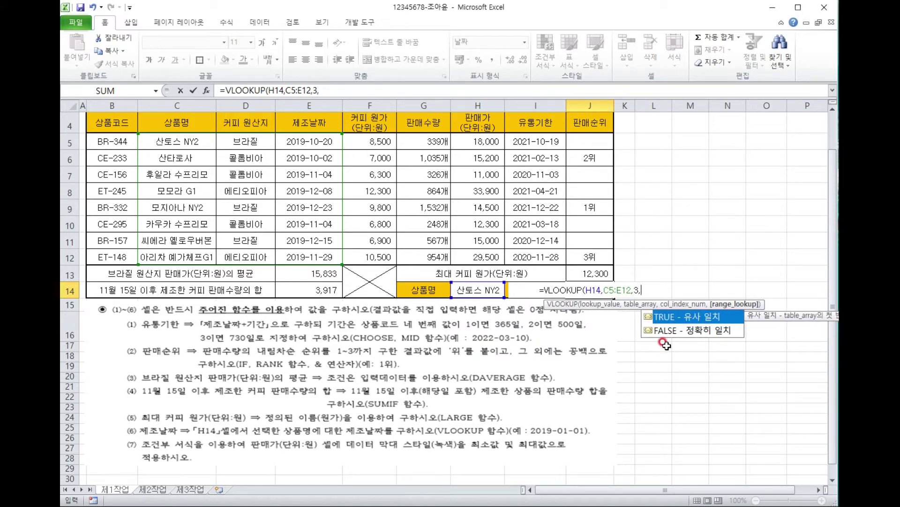
{"action": "type", "text": "0)"}
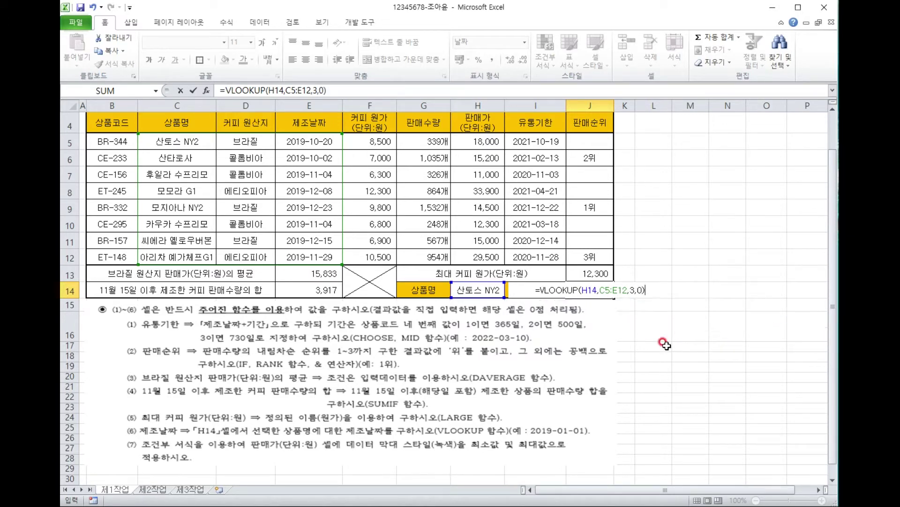
{"action": "key", "text": "Return"}
Widen column J so the date 2019-10-20 shows in full.
{"action": "left_click", "coordinate": [593, 291]}
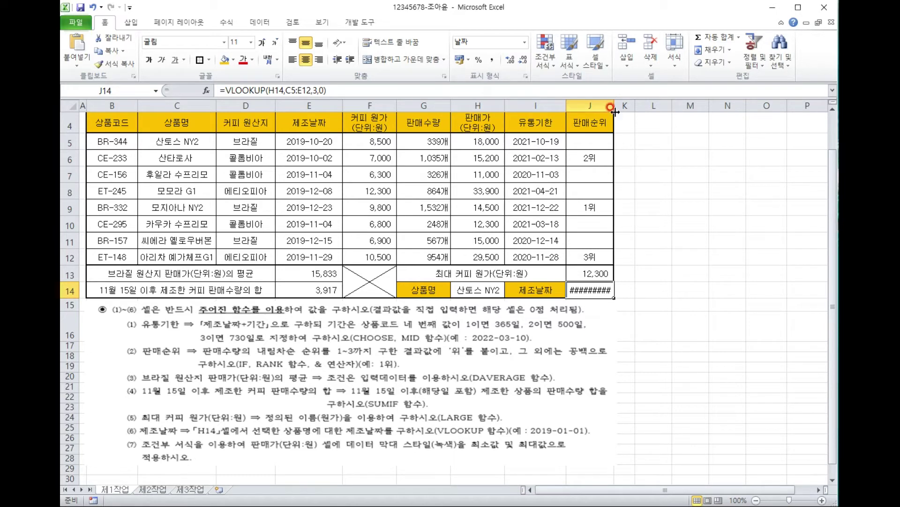
{"action": "left_click_drag", "start_coordinate": [615, 106], "coordinate": [621, 107]}
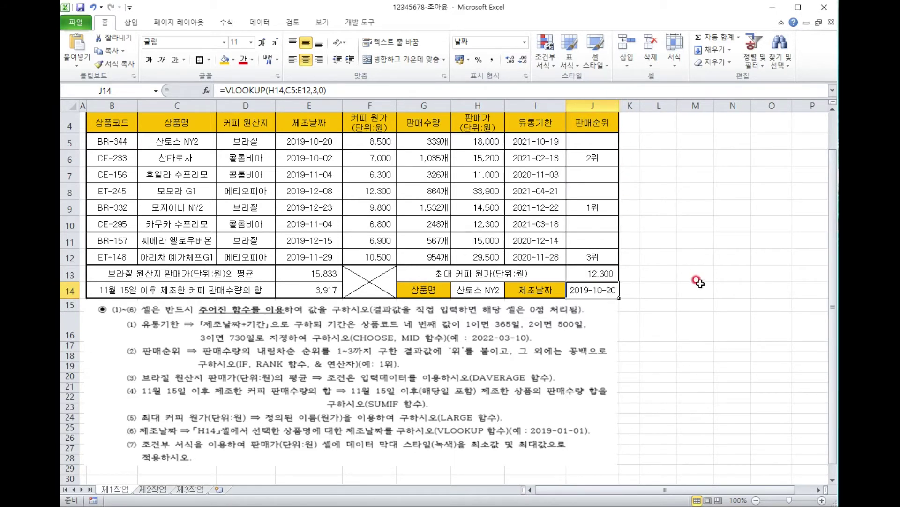
{"action": "scroll", "coordinate": [699, 281], "scroll_direction": "up", "scroll_amount": 1}
Stretch the approval signature box right to column J's new edge.
{"action": "left_click", "coordinate": [605, 138]}
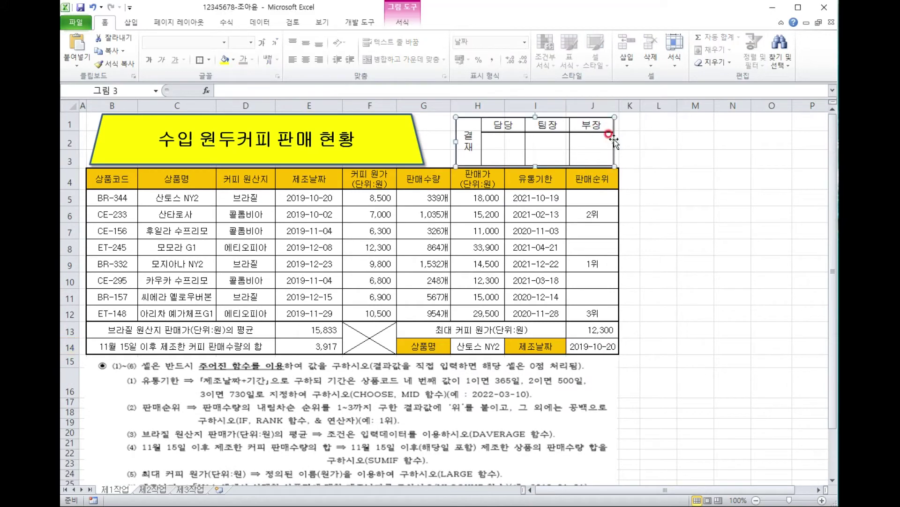
{"action": "left_click_drag", "start_coordinate": [614, 141], "coordinate": [620, 143]}
{"action": "left_click", "coordinate": [643, 194]}
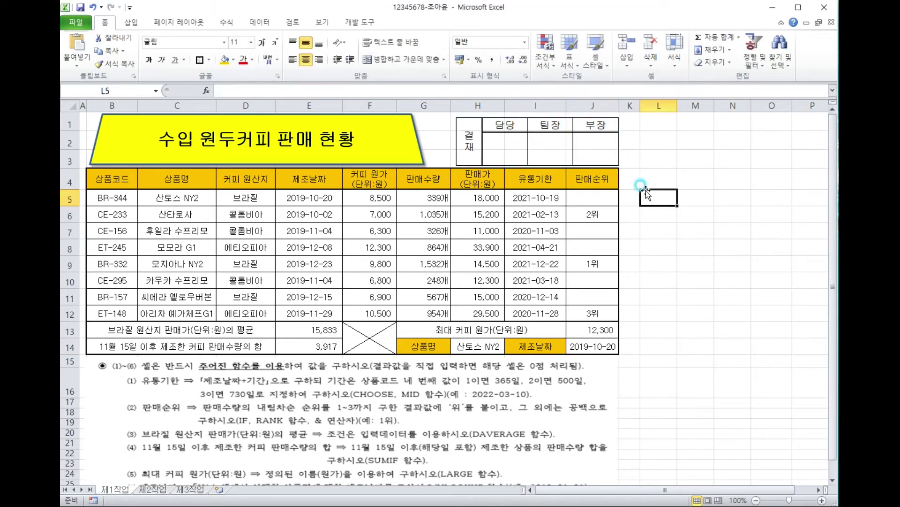
Select the sale price cells H5:H12.
{"action": "scroll", "coordinate": [671, 375], "scroll_direction": "down", "scroll_amount": 2}
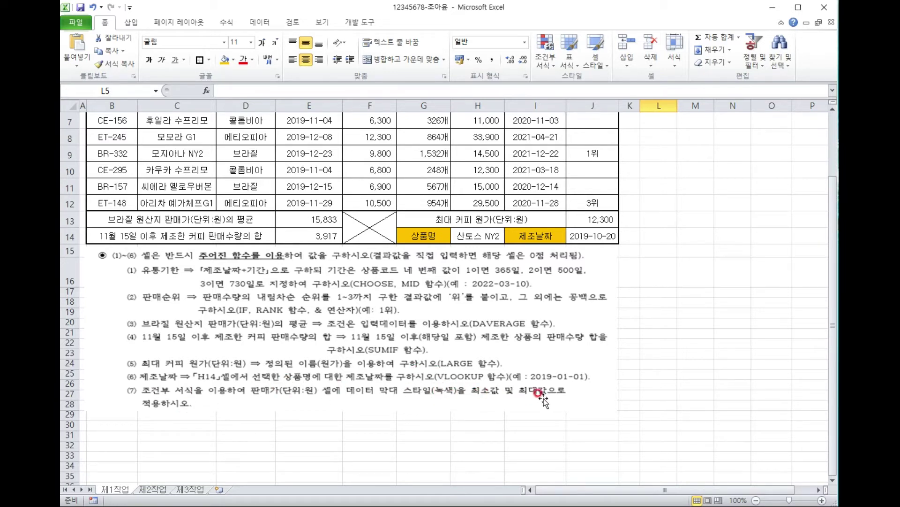
{"action": "left_click", "coordinate": [709, 383]}
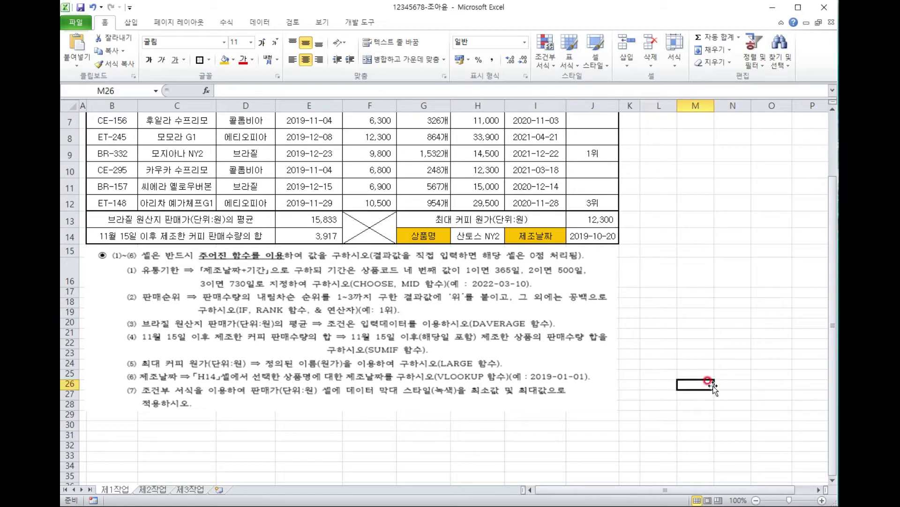
{"action": "scroll", "coordinate": [712, 386], "scroll_direction": "up", "scroll_amount": 2}
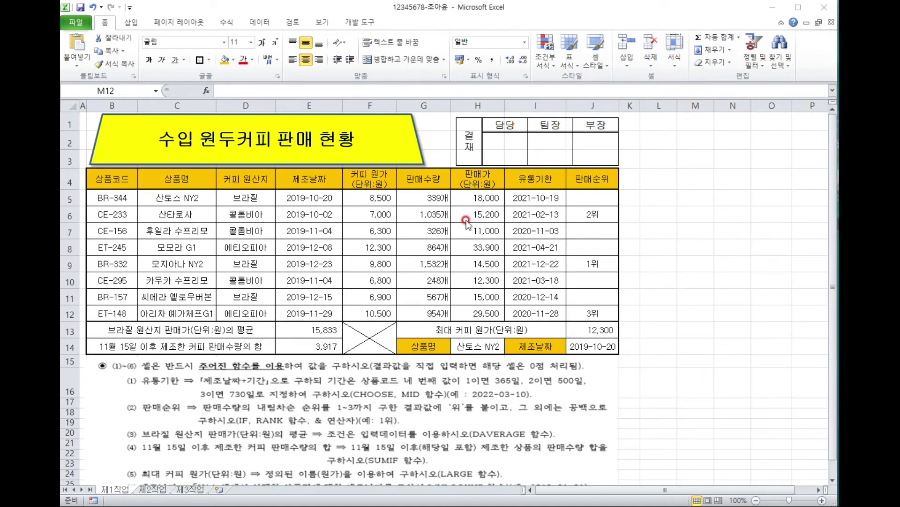
{"action": "left_click_drag", "start_coordinate": [473, 197], "coordinate": [486, 315]}
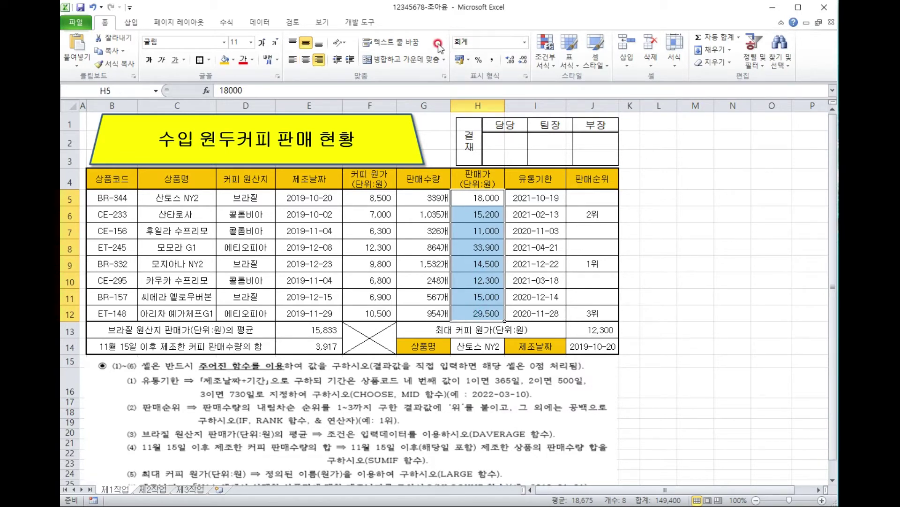
Apply green solid-fill data bars to the sale prices H5:H12.
{"action": "left_click", "coordinate": [549, 65]}
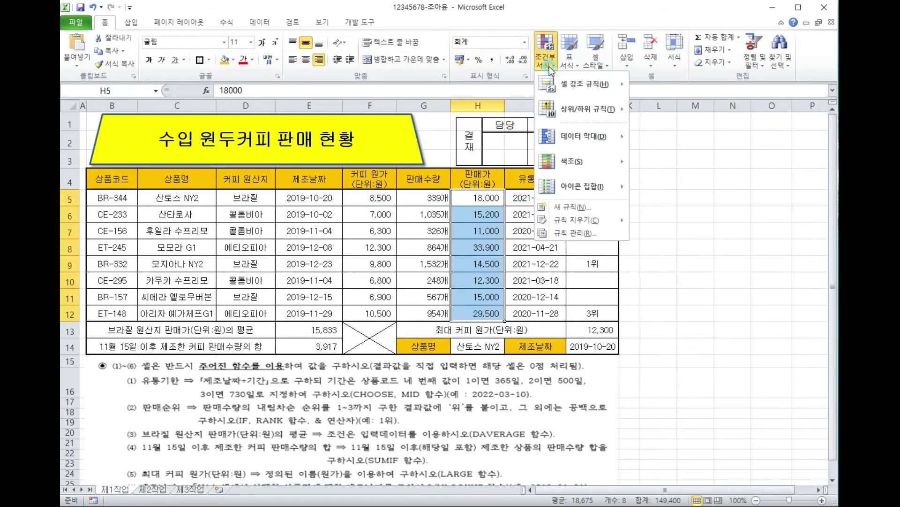
{"action": "left_click", "coordinate": [591, 137]}
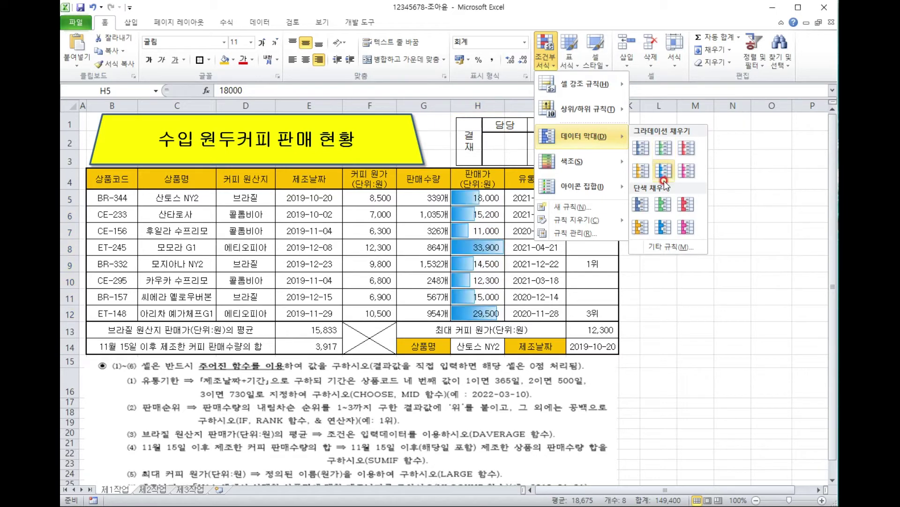
{"action": "left_click", "coordinate": [663, 205]}
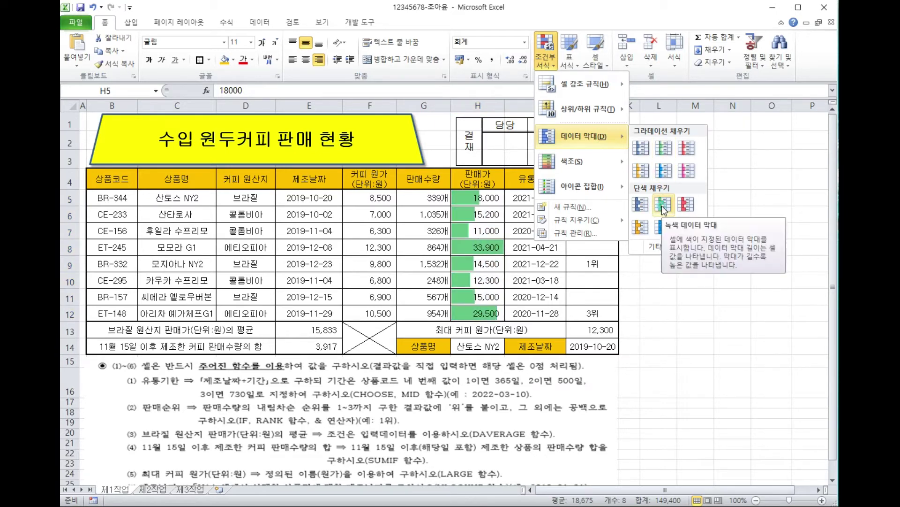
{"action": "left_click", "coordinate": [662, 205]}
Set the data bar rule to Lowest Value minimum, Highest Value maximum, green bars.
{"action": "left_click", "coordinate": [544, 70]}
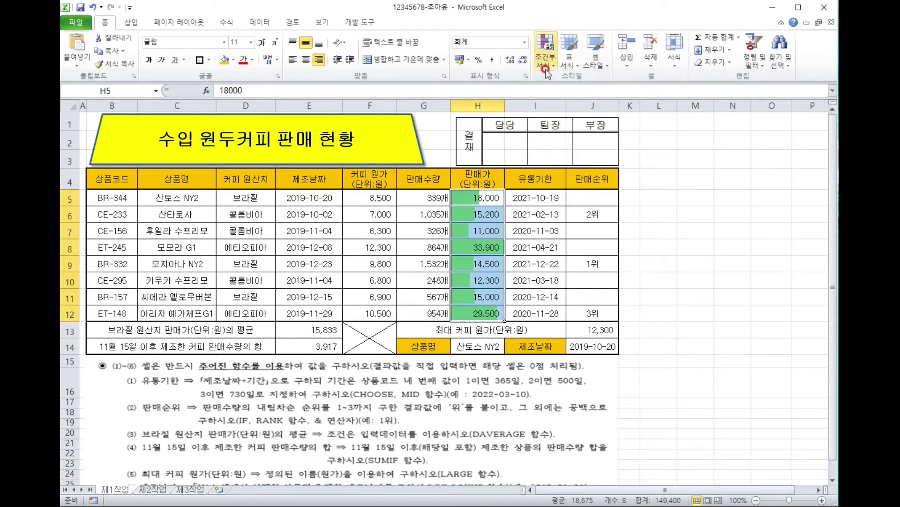
{"action": "left_click", "coordinate": [546, 70]}
{"action": "left_click", "coordinate": [581, 130]}
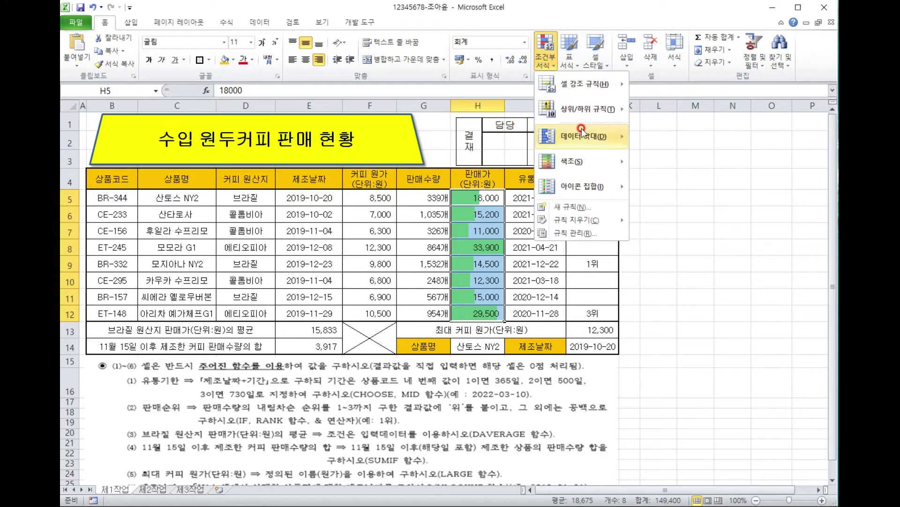
{"action": "left_click", "coordinate": [668, 246]}
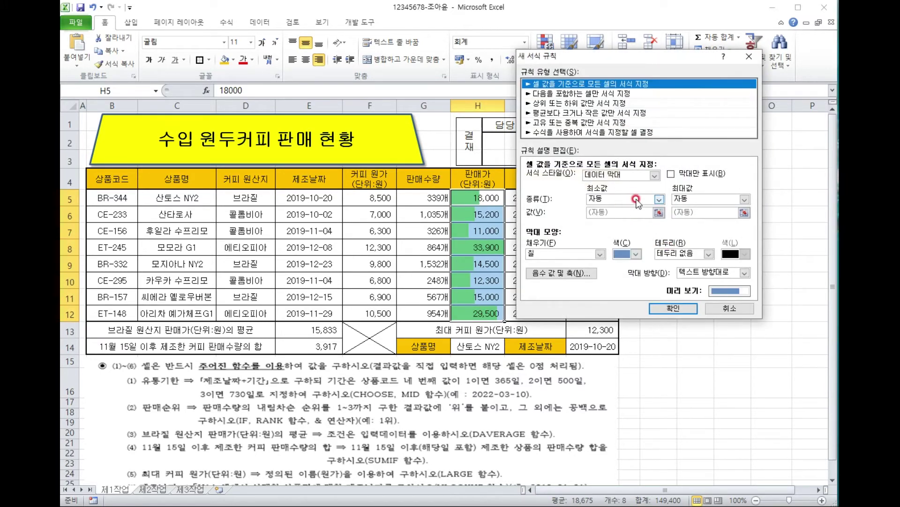
{"action": "left_click", "coordinate": [636, 200]}
{"action": "left_click", "coordinate": [623, 209]}
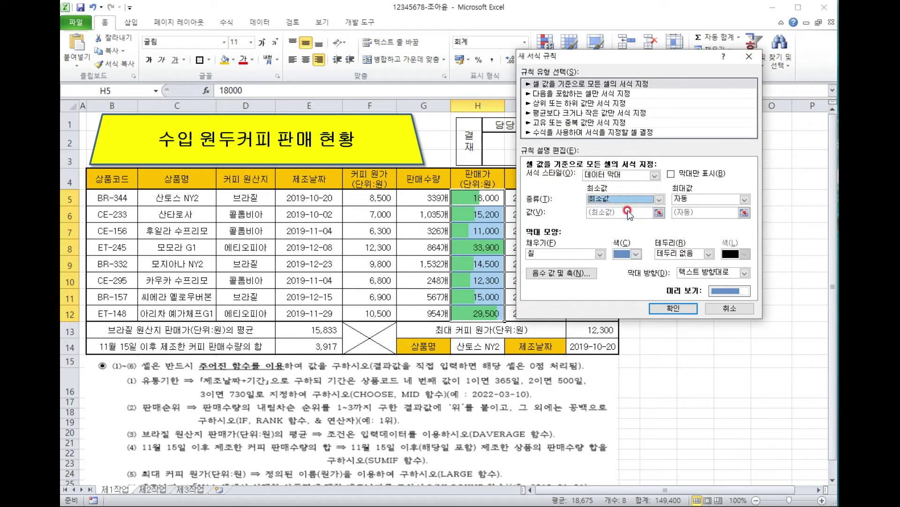
{"action": "left_click", "coordinate": [703, 203]}
{"action": "left_click", "coordinate": [704, 210]}
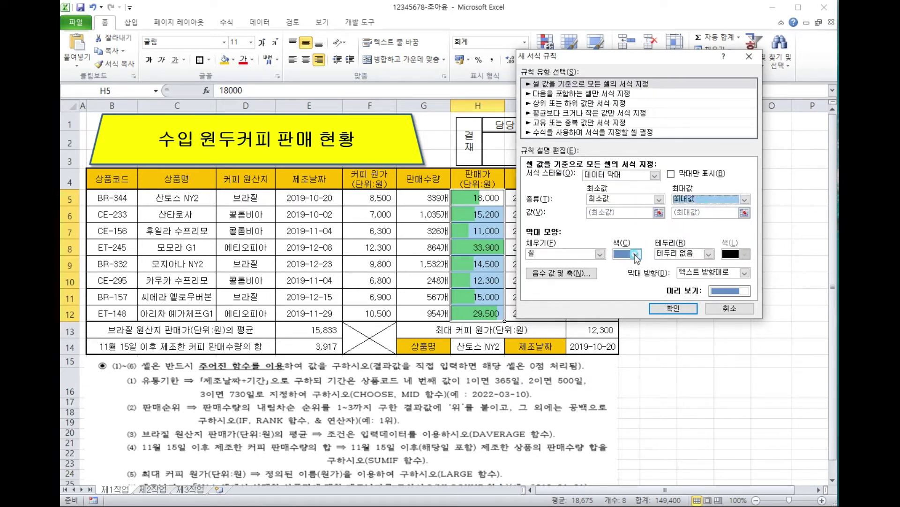
{"action": "left_click", "coordinate": [636, 255]}
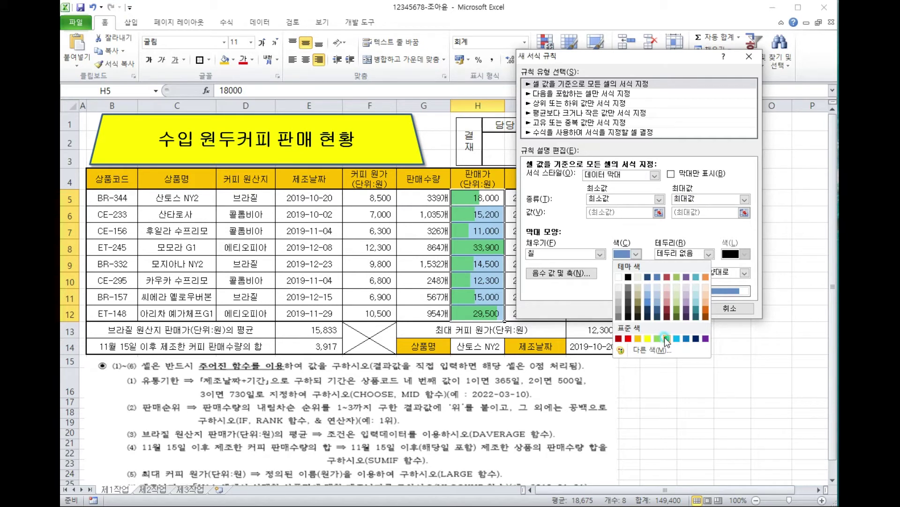
{"action": "left_click", "coordinate": [662, 338]}
{"action": "left_click", "coordinate": [670, 308]}
{"action": "left_click", "coordinate": [670, 309]}
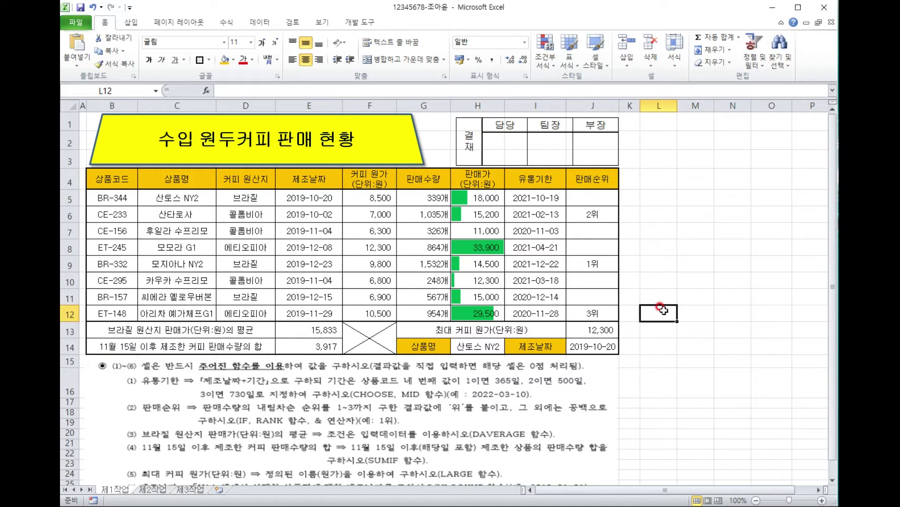
{"action": "scroll", "coordinate": [661, 328], "scroll_direction": "down", "scroll_amount": 2}
{"action": "scroll", "coordinate": [662, 337], "scroll_direction": "up", "scroll_amount": 2}
{"action": "left_click", "coordinate": [244, 265]}
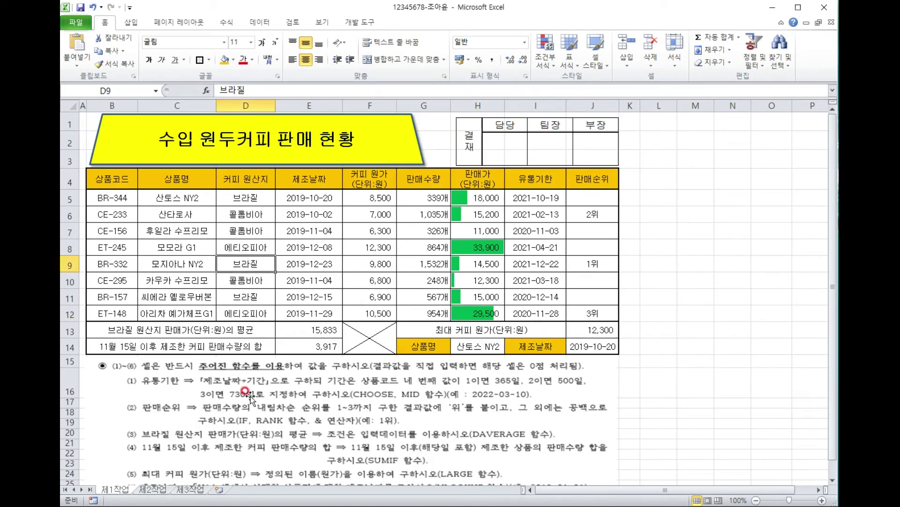
{"action": "scroll", "coordinate": [150, 399], "scroll_direction": "down", "scroll_amount": 2}
{"action": "left_click", "coordinate": [634, 301]}
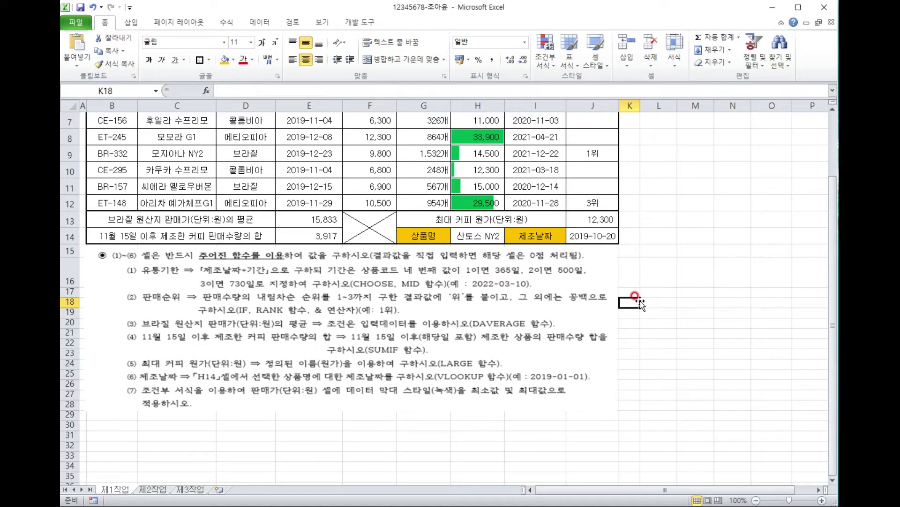
{"action": "scroll", "coordinate": [638, 300], "scroll_direction": "up", "scroll_amount": 2}
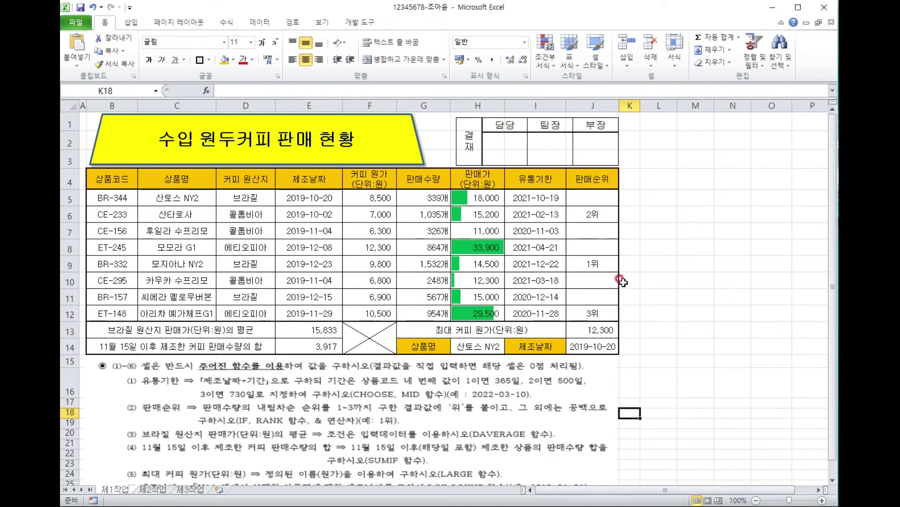
{"action": "left_click", "coordinate": [590, 257]}
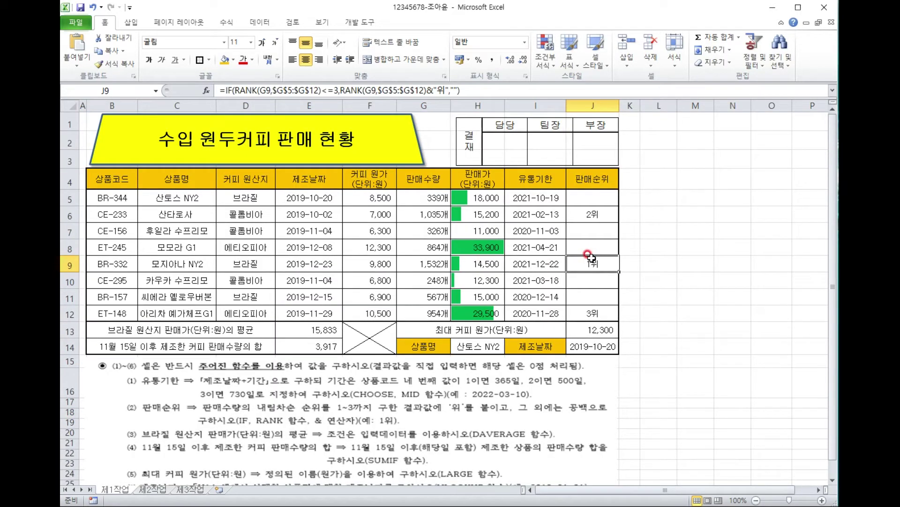
{"action": "left_click", "coordinate": [558, 231]}
{"action": "left_click", "coordinate": [595, 230]}
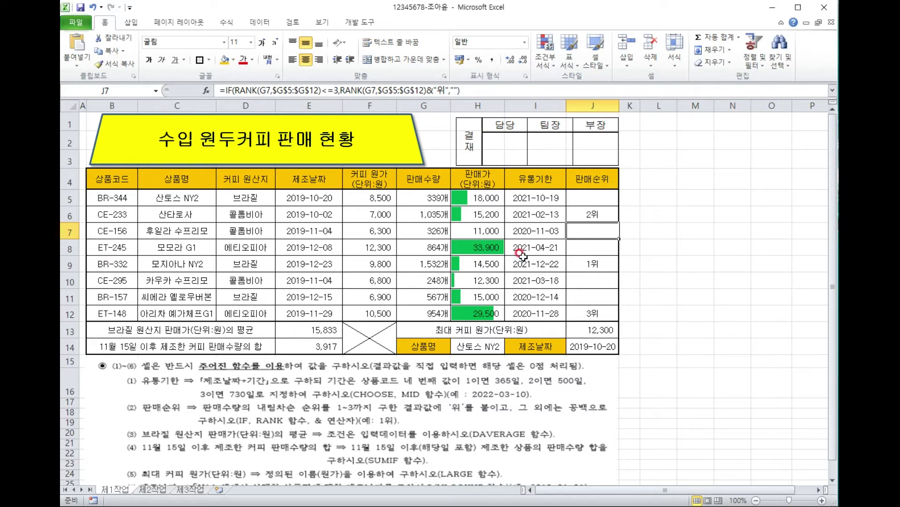
{"action": "left_click", "coordinate": [327, 348]}
{"action": "left_click", "coordinate": [324, 334]}
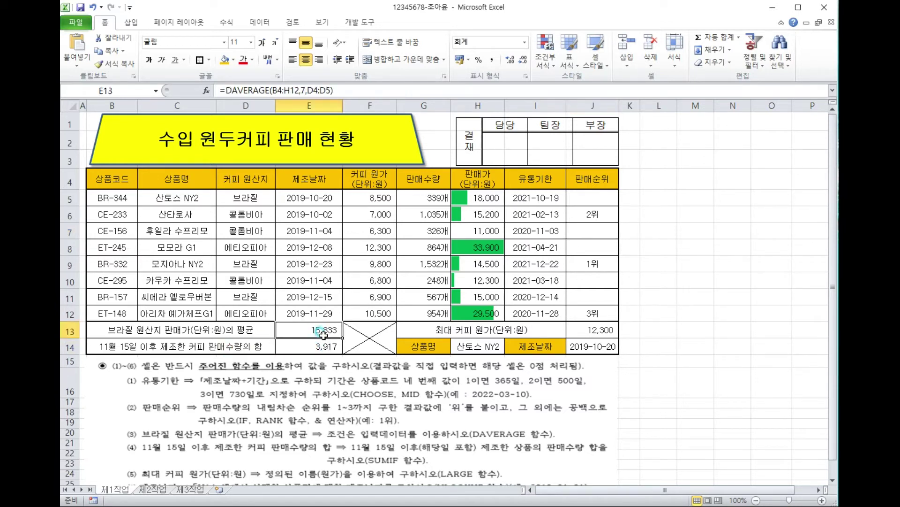
{"action": "left_click", "coordinate": [591, 261]}
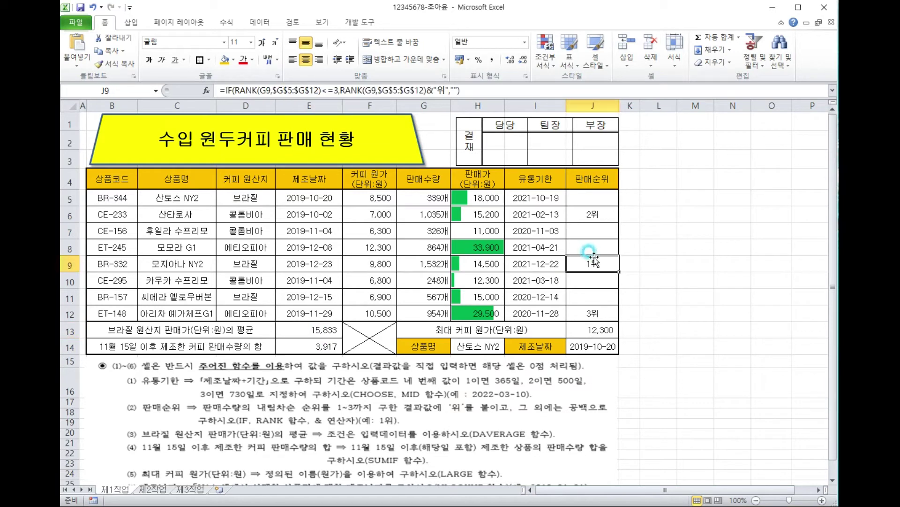
{"action": "left_click", "coordinate": [545, 218]}
{"action": "left_click", "coordinate": [581, 225]}
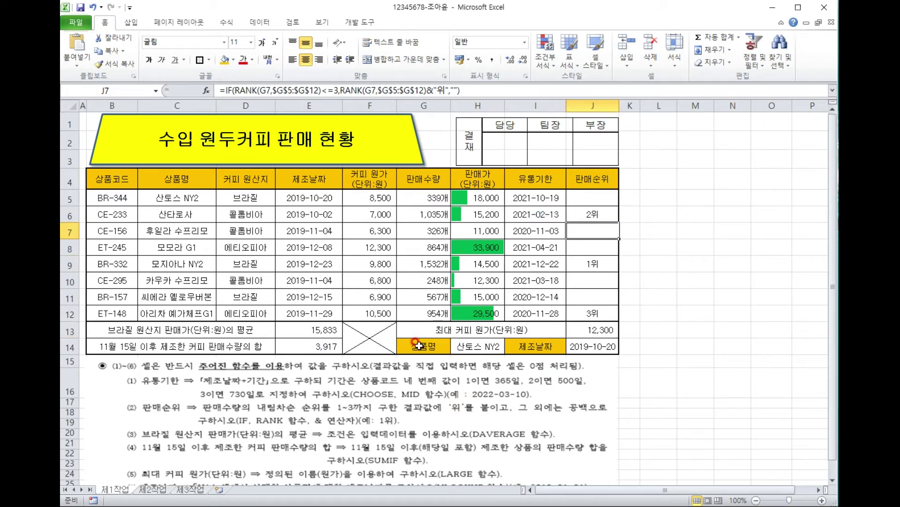
{"action": "left_click", "coordinate": [316, 331]}
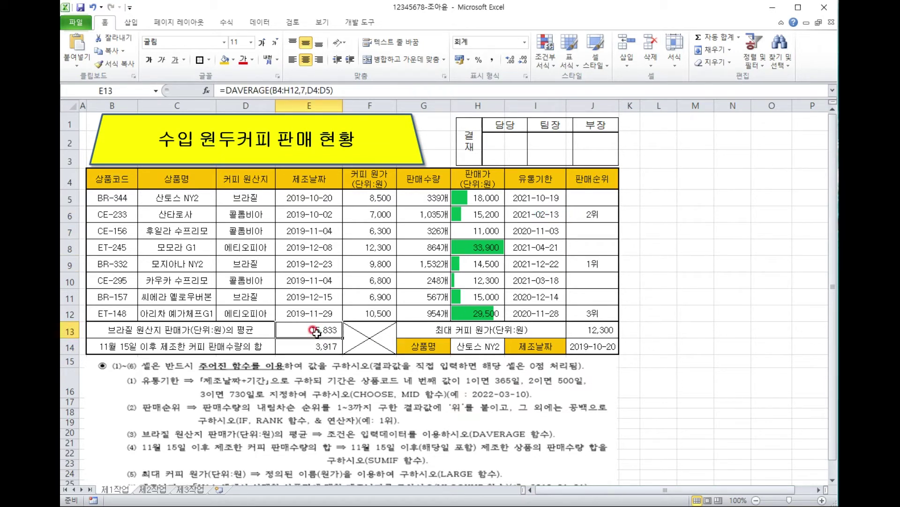
{"action": "left_click", "coordinate": [556, 262]}
{"action": "left_click", "coordinate": [592, 263]}
{"action": "left_click", "coordinate": [283, 334]}
{"action": "left_click", "coordinate": [659, 332]}
{"action": "scroll", "coordinate": [657, 333], "scroll_direction": "down", "scroll_amount": 2}
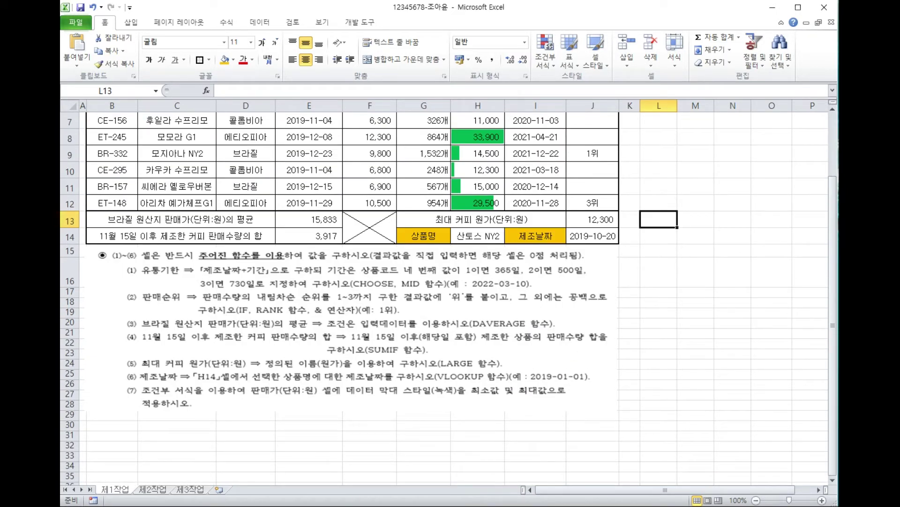
{"action": "left_click", "coordinate": [139, 491]}
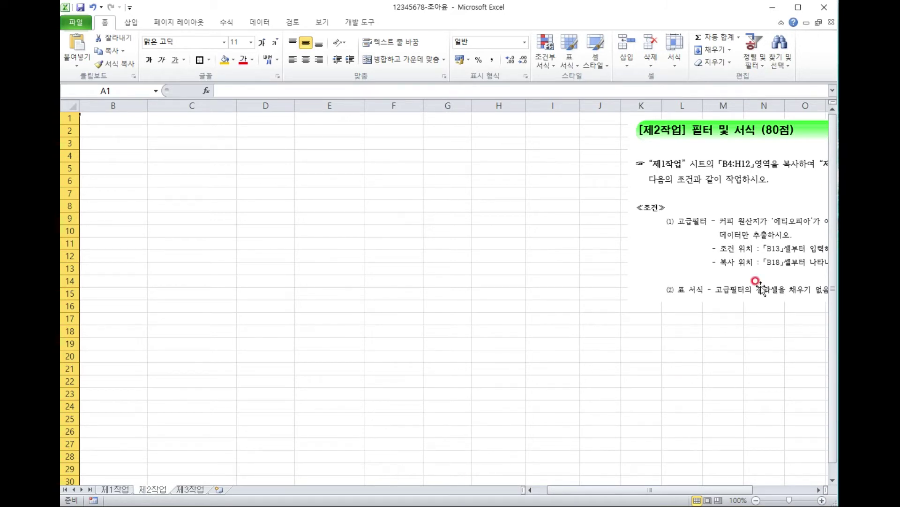
{"action": "left_click", "coordinate": [738, 168]}
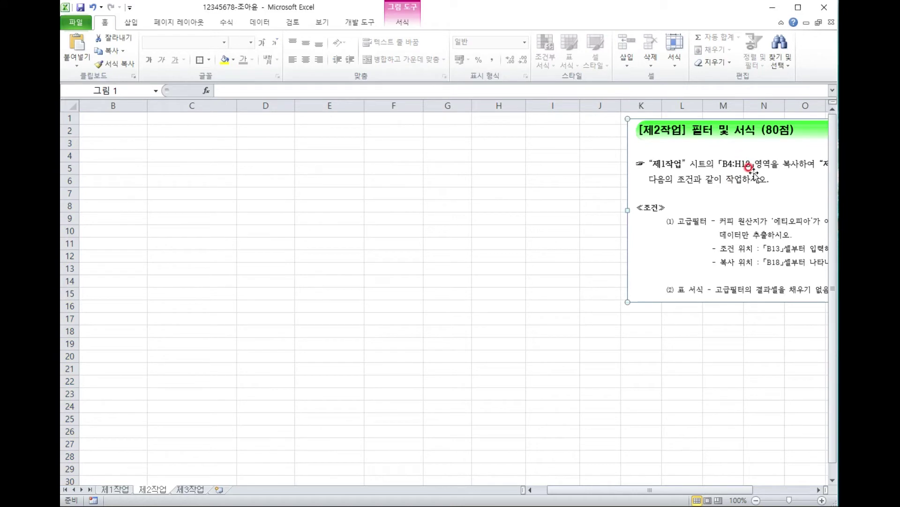
{"action": "left_click", "coordinate": [114, 129]}
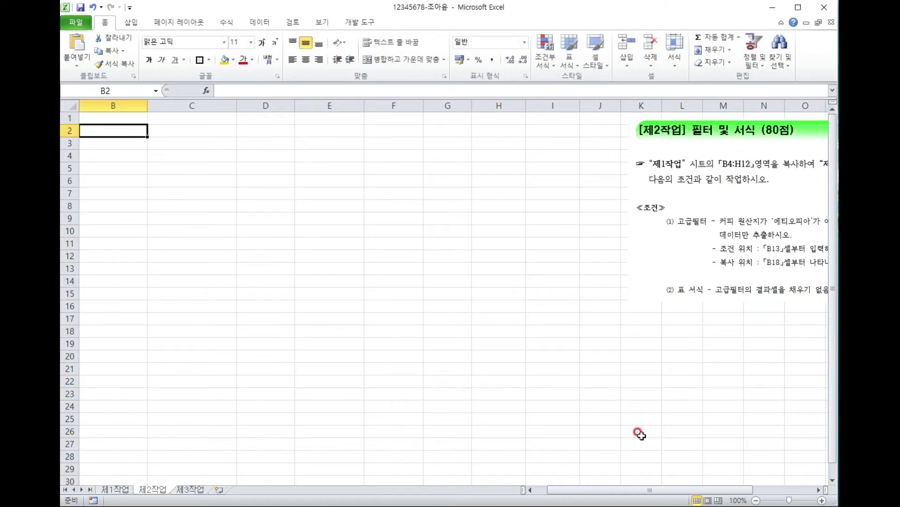
{"action": "left_click", "coordinate": [530, 490]}
{"action": "left_click", "coordinate": [204, 335]}
{"action": "left_click", "coordinate": [113, 490]}
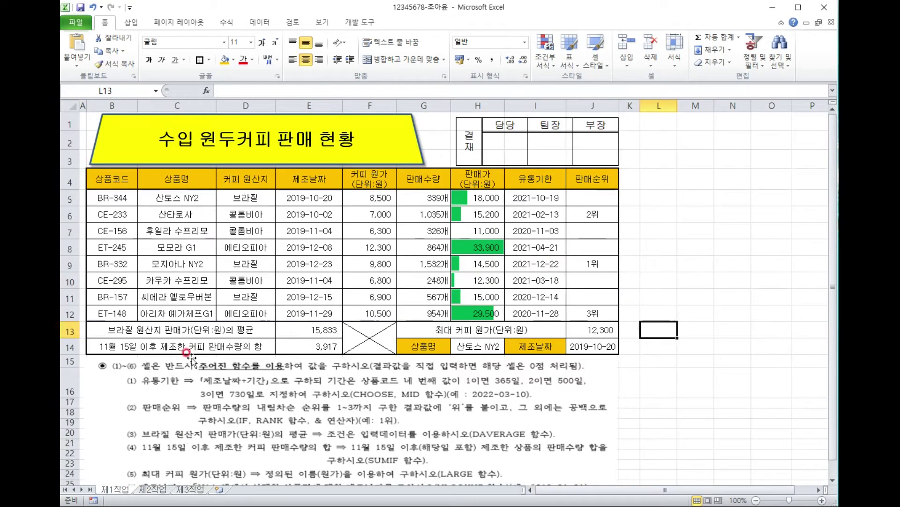
Copy B4:H12 from 제1작업 and paste it at B2 on 제2작업.
{"action": "left_click_drag", "start_coordinate": [108, 178], "coordinate": [474, 314]}
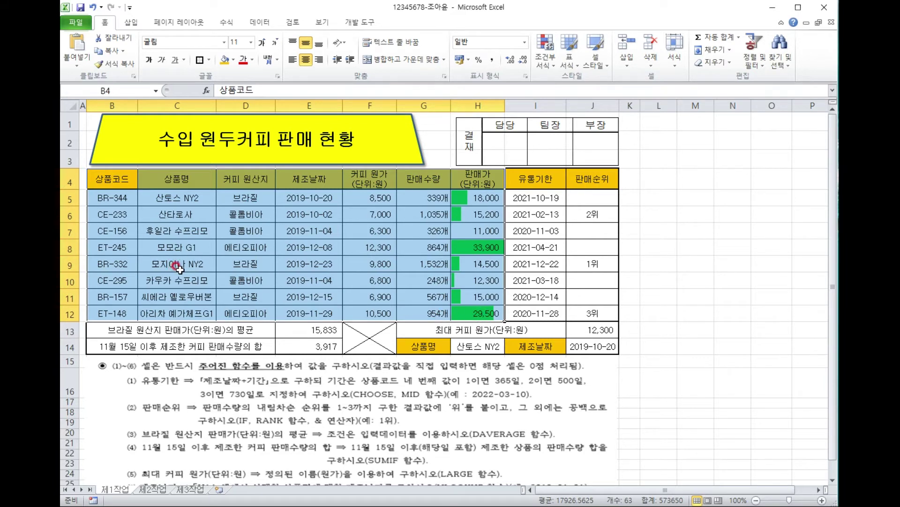
{"action": "key", "text": "ctrl+c"}
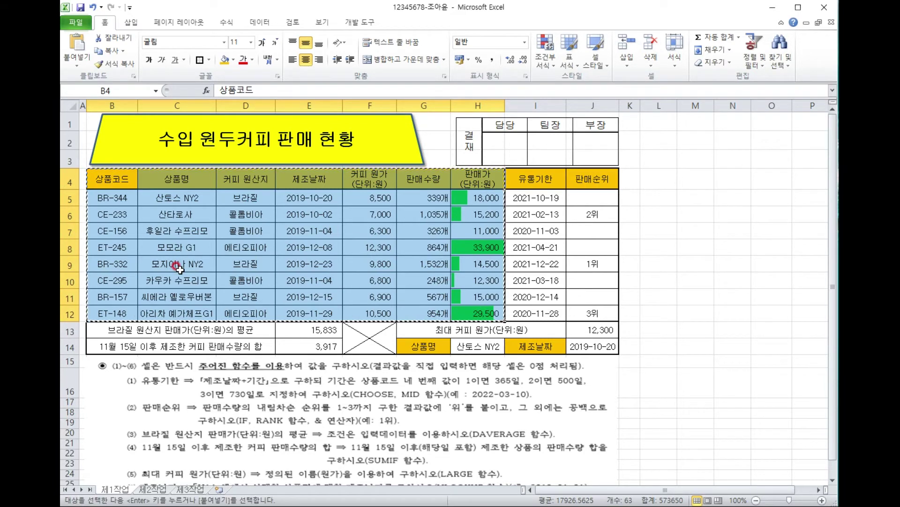
{"action": "left_click", "coordinate": [152, 489]}
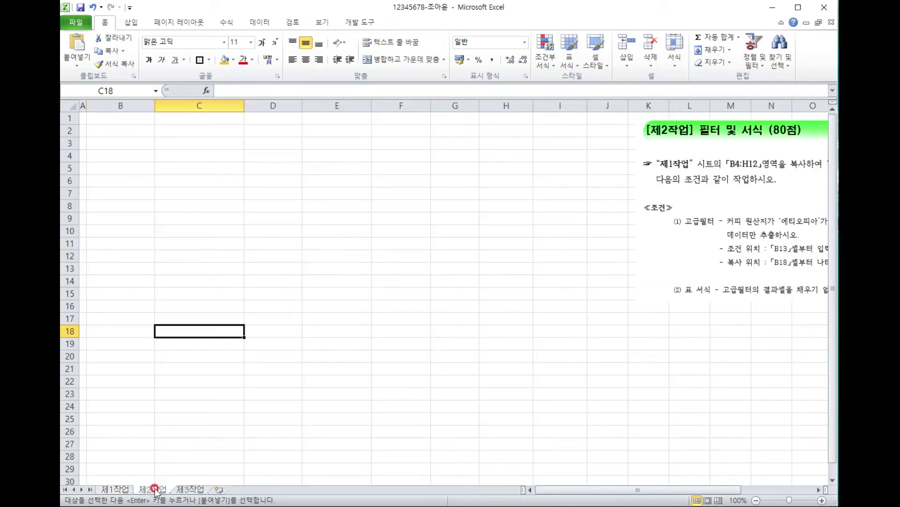
{"action": "left_click", "coordinate": [112, 131]}
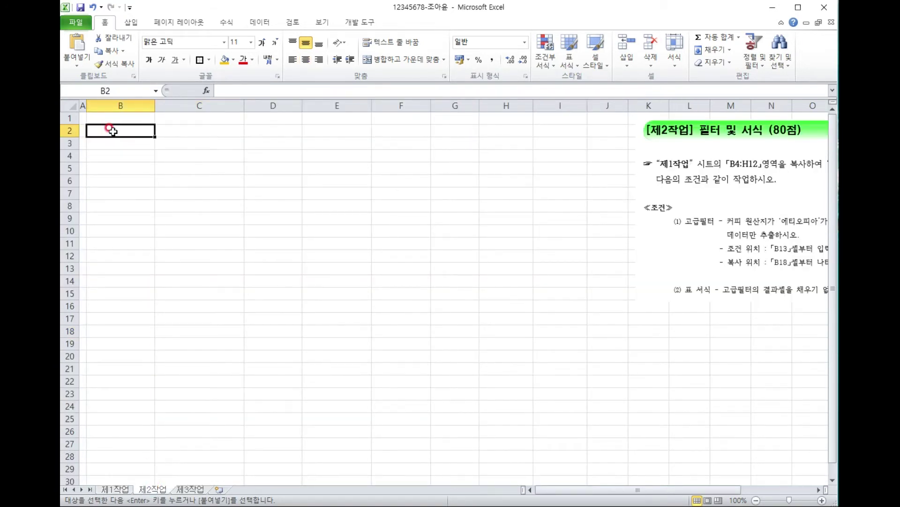
{"action": "key", "text": "ctrl+v"}
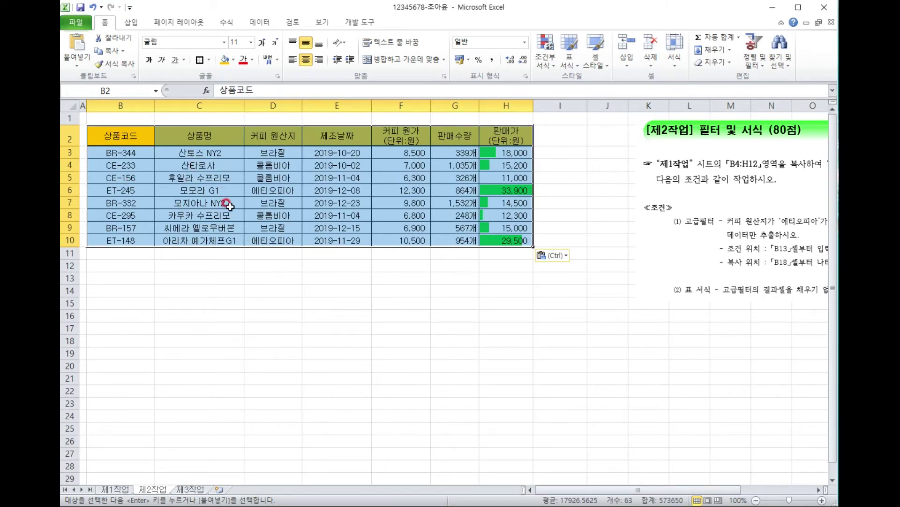
{"action": "left_click", "coordinate": [742, 218]}
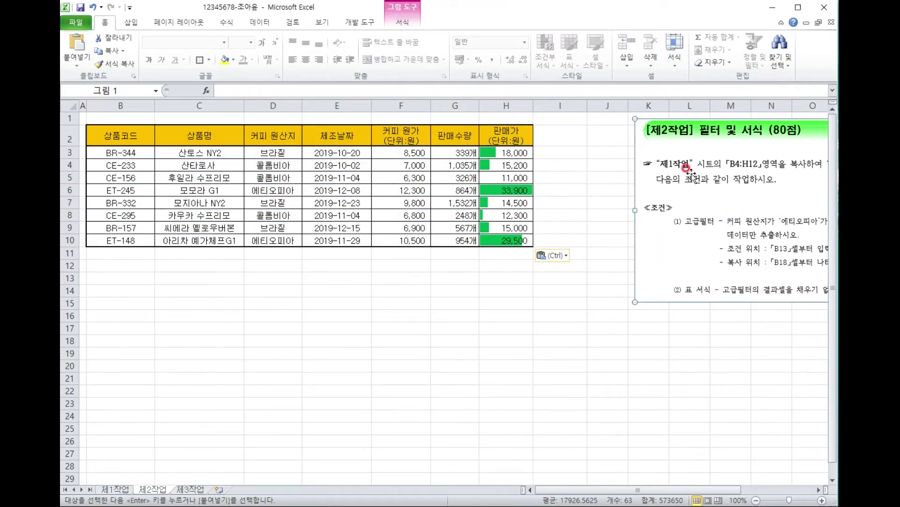
Copy the D2 and F2 headers, 커피 원산지 and 커피 원가(단위:원), into B13:C13.
{"action": "left_click_drag", "start_coordinate": [769, 220], "coordinate": [236, 329]}
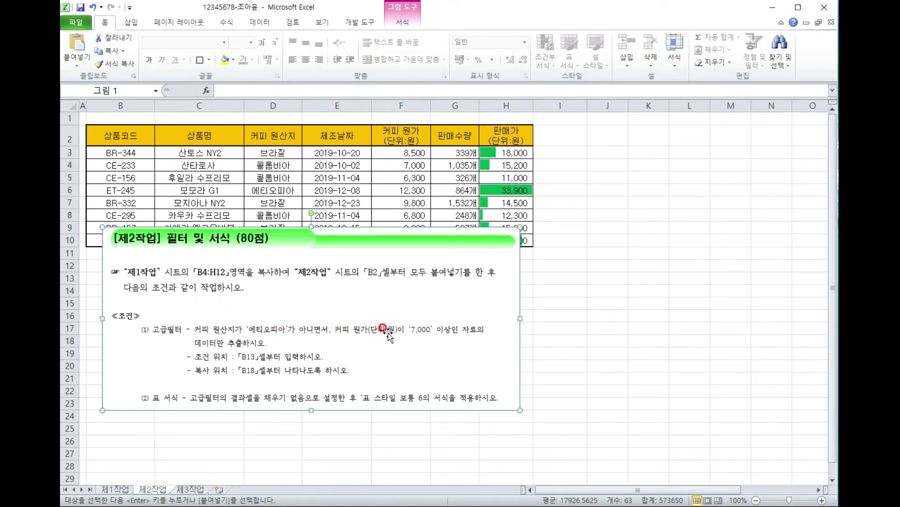
{"action": "left_click_drag", "start_coordinate": [281, 330], "coordinate": [718, 224]}
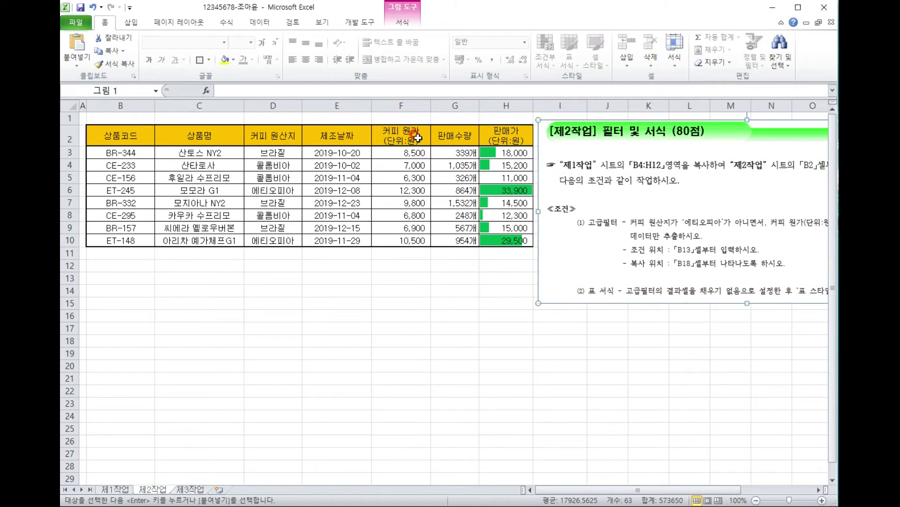
{"action": "left_click", "coordinate": [286, 134]}
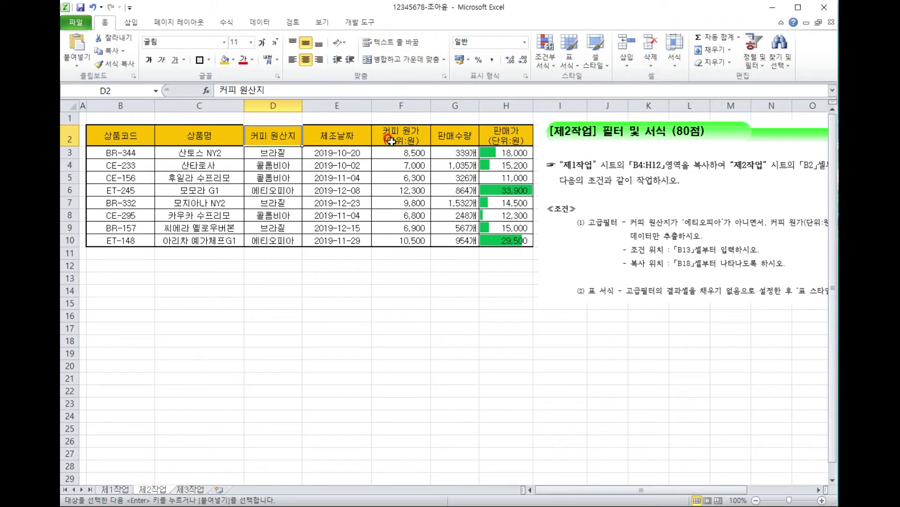
{"action": "left_click", "coordinate": [416, 138], "text": "ctrl"}
{"action": "key", "text": "ctrl+c"}
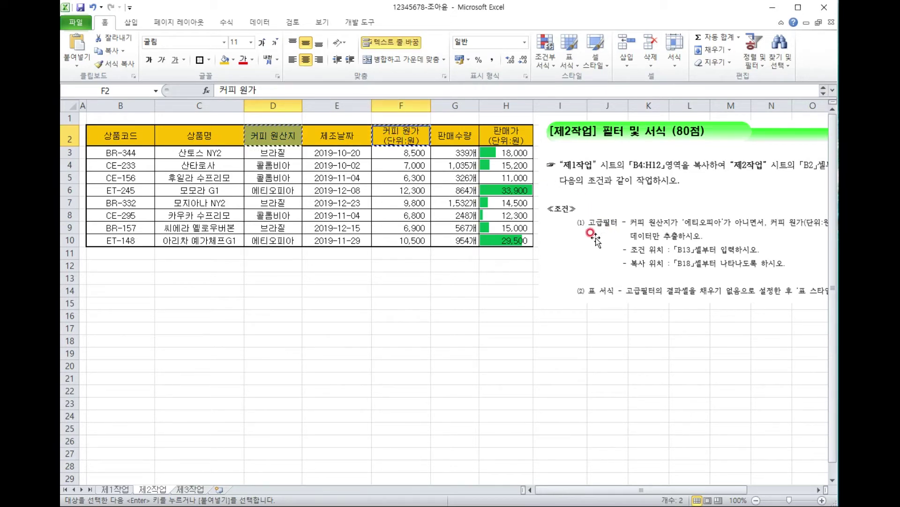
{"action": "left_click", "coordinate": [99, 276]}
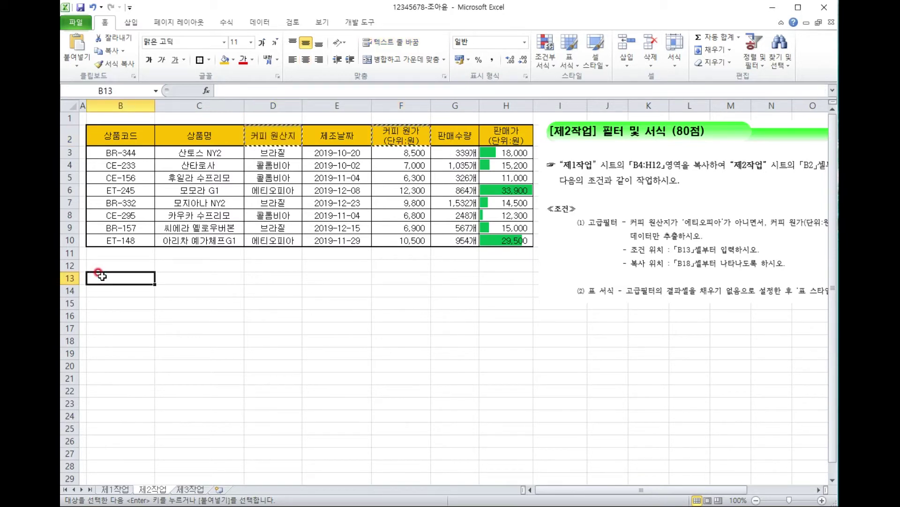
{"action": "key", "text": "ctrl+v"}
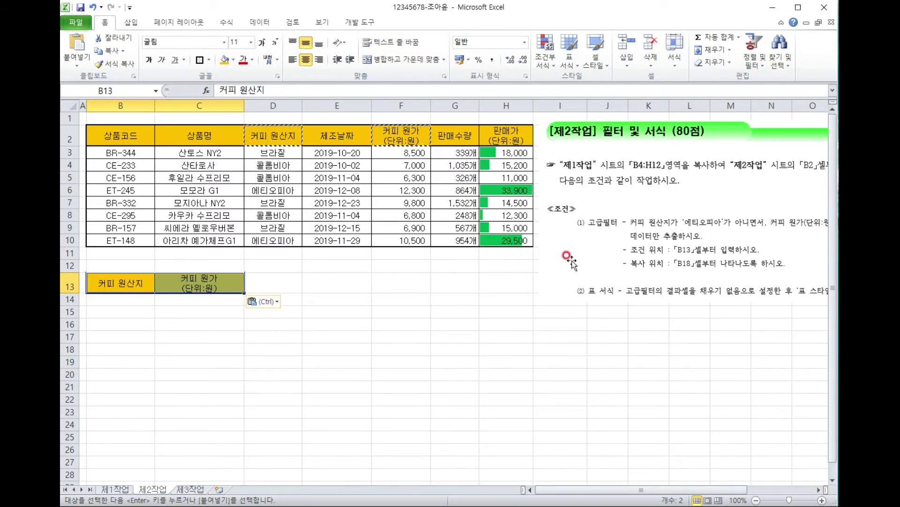
Slide the instruction picture left to read it, then move it back right.
{"action": "left_click_drag", "start_coordinate": [538, 268], "coordinate": [320, 268]}
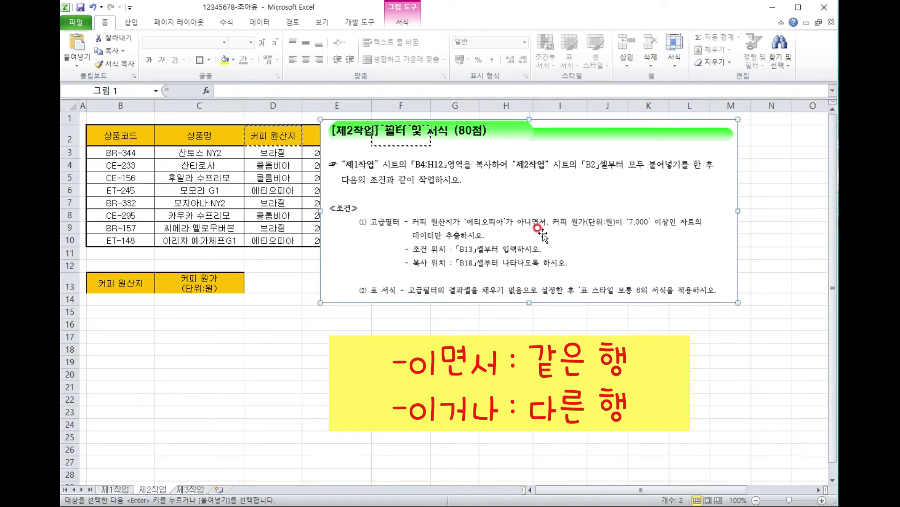
{"action": "left_click_drag", "start_coordinate": [542, 232], "coordinate": [735, 221]}
{"action": "left_click", "coordinate": [297, 334]}
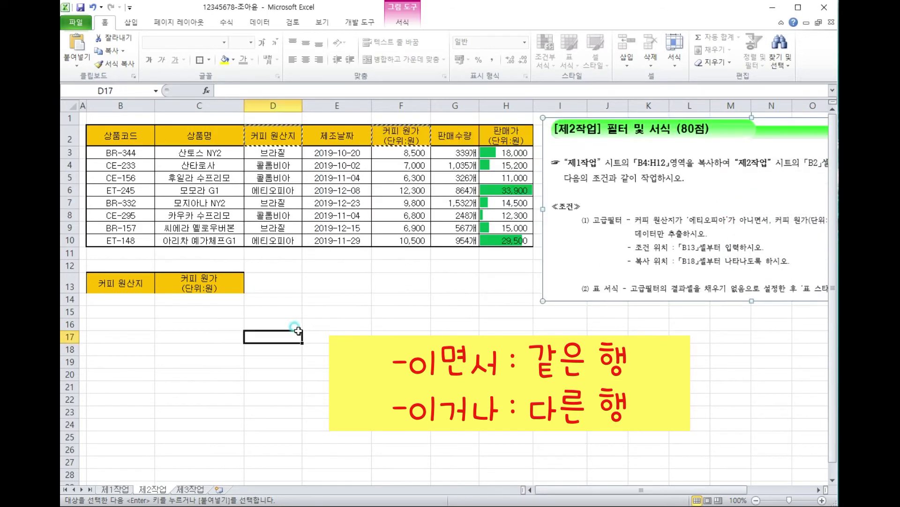
Enter the criteria <>에티오피아 in B14 and >=7000 in C14.
{"action": "left_click", "coordinate": [114, 296]}
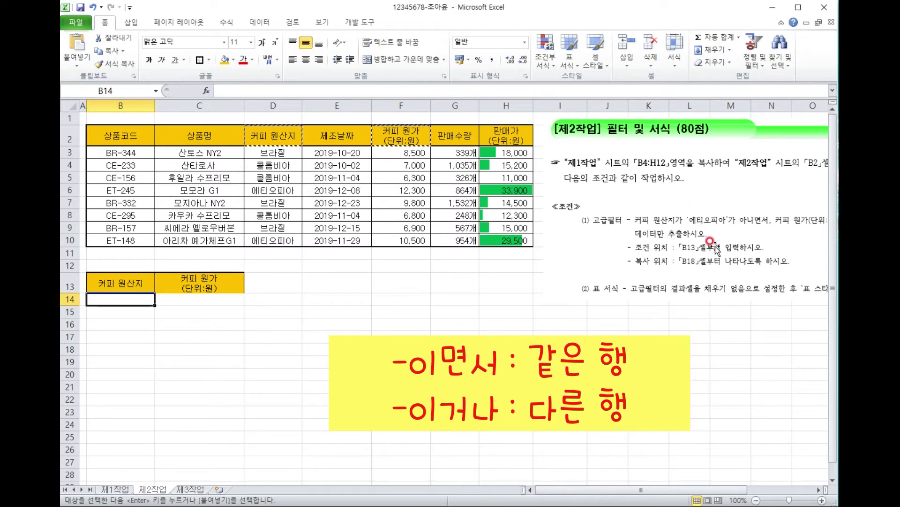
{"action": "type", "text": "<>"}
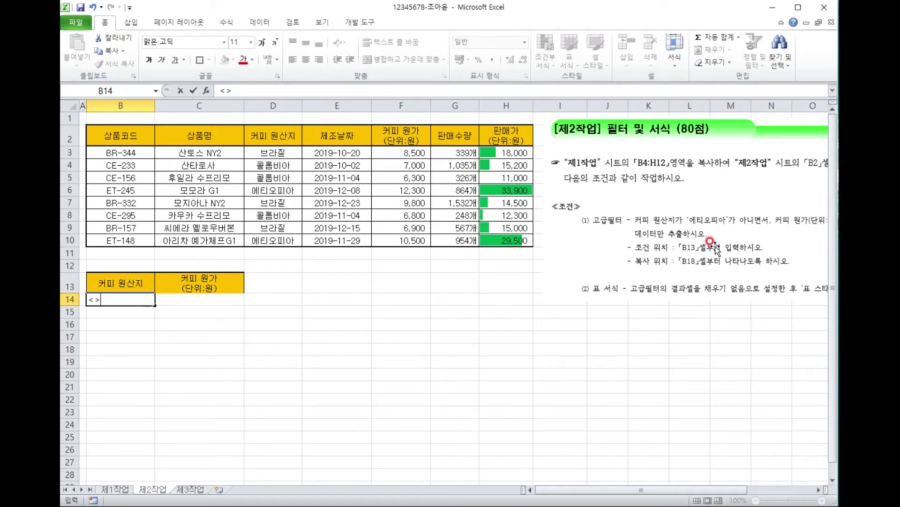
{"action": "type", "text": "에티오피아"}
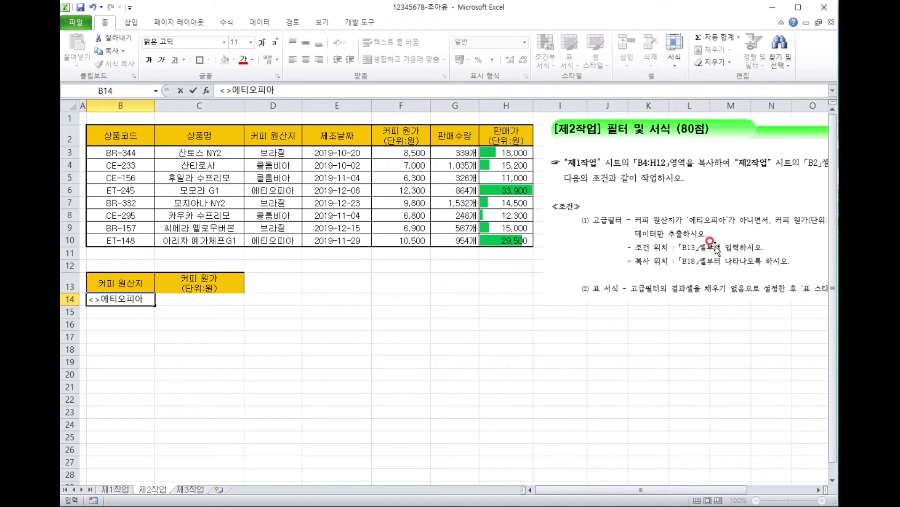
{"action": "left_click", "coordinate": [239, 299]}
{"action": "left_click_drag", "start_coordinate": [736, 230], "coordinate": [709, 232]}
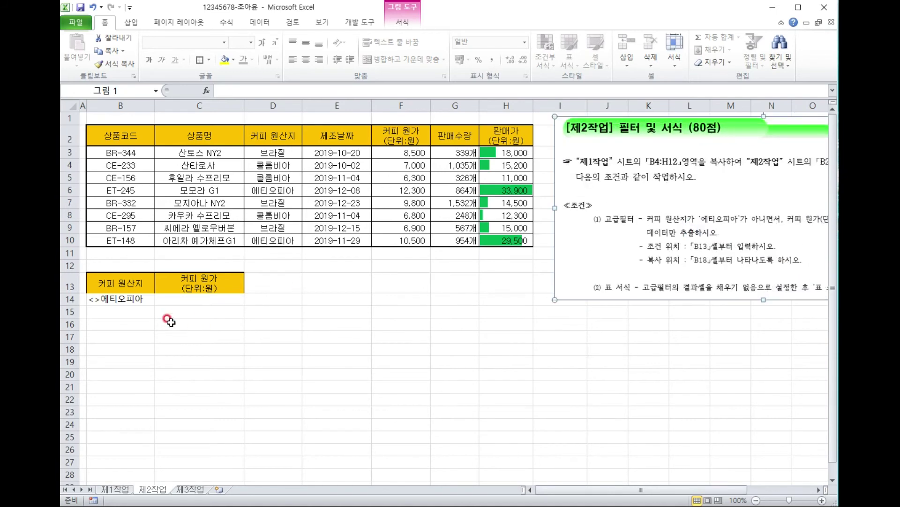
{"action": "left_click", "coordinate": [173, 299]}
{"action": "type", "text": ">=7000"}
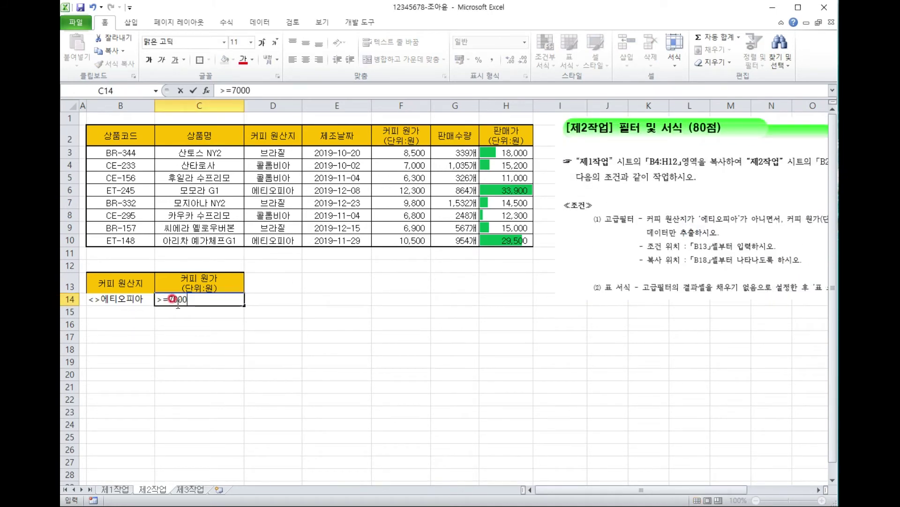
{"action": "key", "text": "Return"}
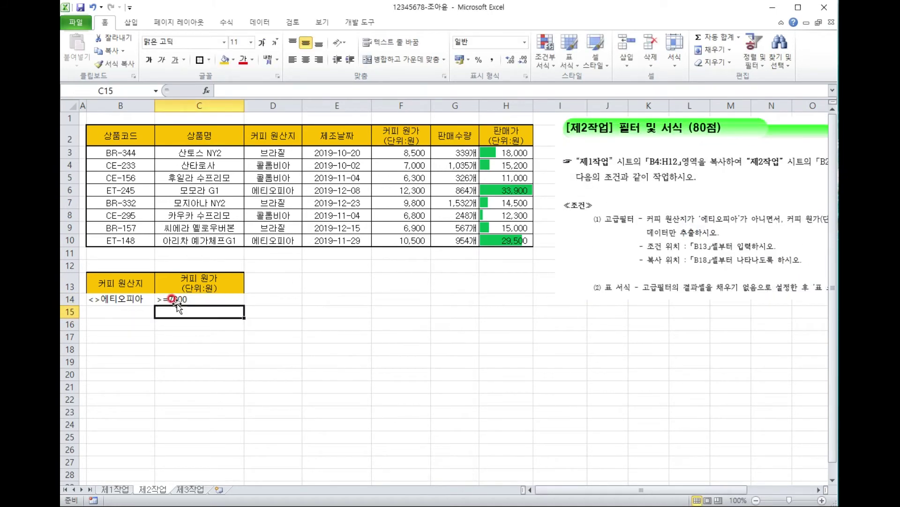
{"action": "left_click_drag", "start_coordinate": [783, 199], "coordinate": [569, 176]}
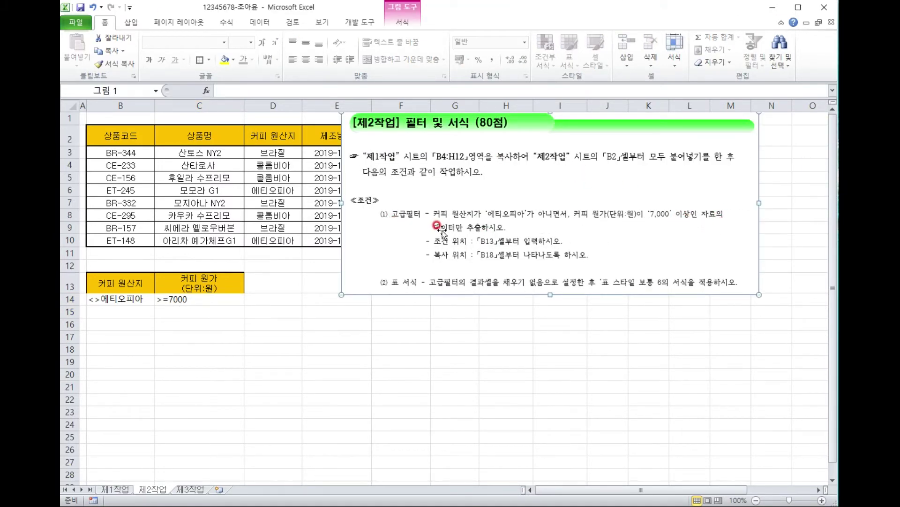
Copy the table's header row B2:H2 into B18:H18.
{"action": "left_click_drag", "start_coordinate": [474, 227], "coordinate": [627, 230]}
{"action": "left_click_drag", "start_coordinate": [120, 136], "coordinate": [492, 135]}
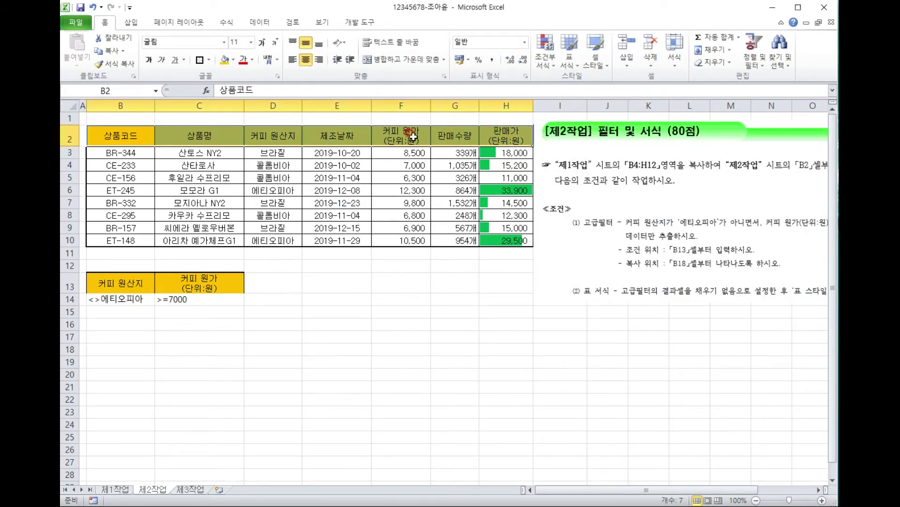
{"action": "key", "text": "ctrl+c"}
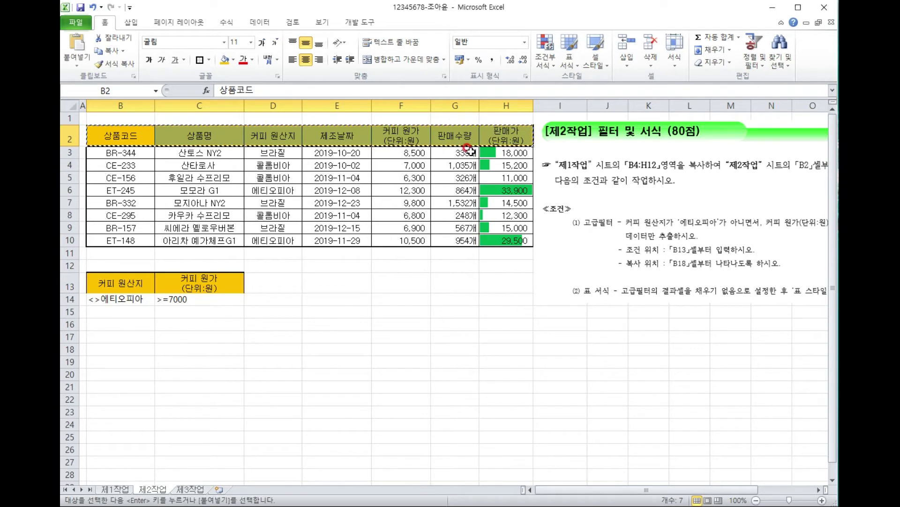
{"action": "left_click", "coordinate": [118, 350]}
{"action": "key", "text": "ctrl+v"}
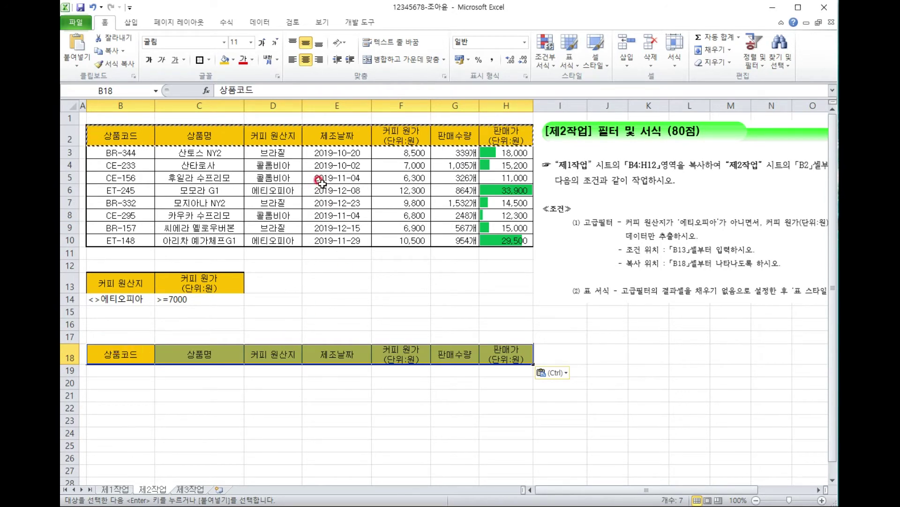
{"action": "left_click", "coordinate": [295, 178]}
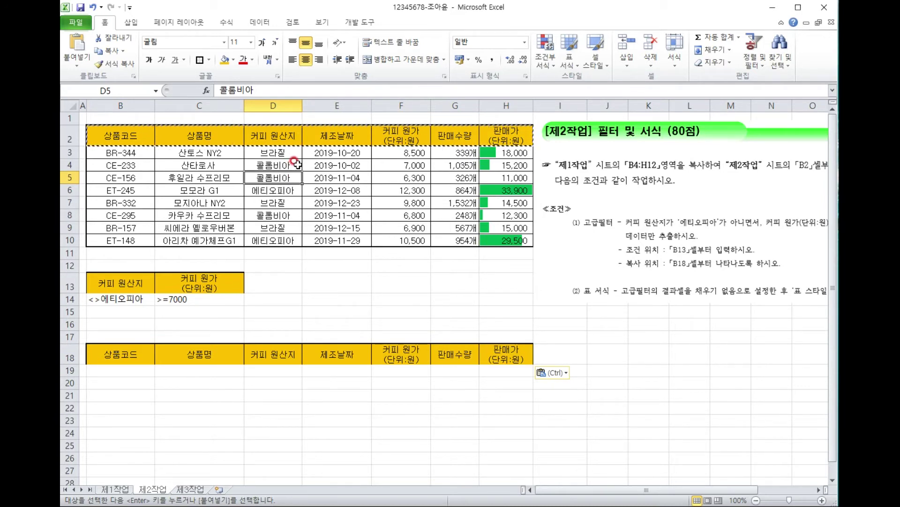
{"action": "key", "text": "Escape"}
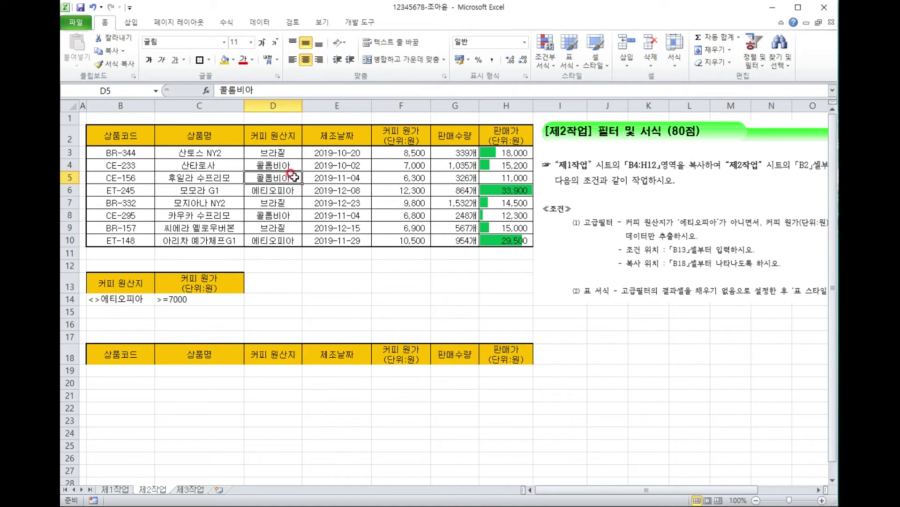
{"action": "left_click", "coordinate": [260, 22]}
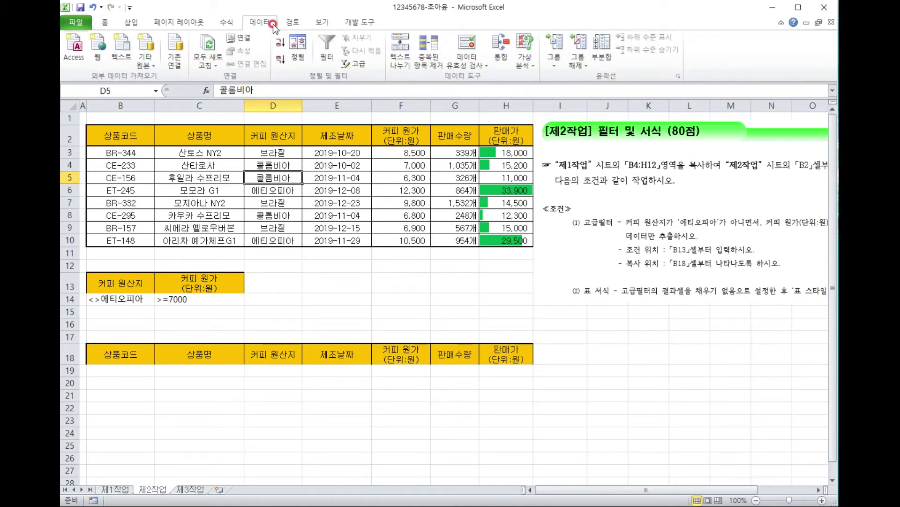
Run Advanced Filter with criteria B13:C14, copying the three matches to B18:H18.
{"action": "left_click", "coordinate": [358, 64]}
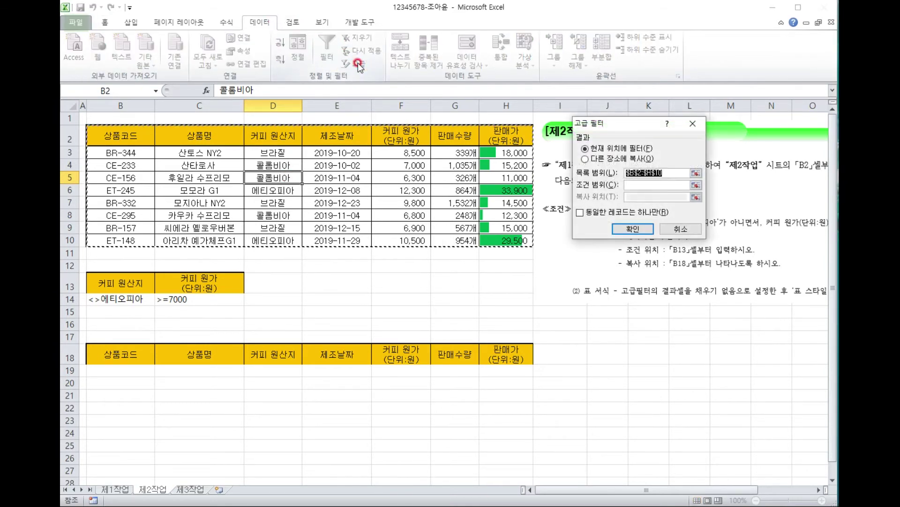
{"action": "left_click", "coordinate": [623, 159]}
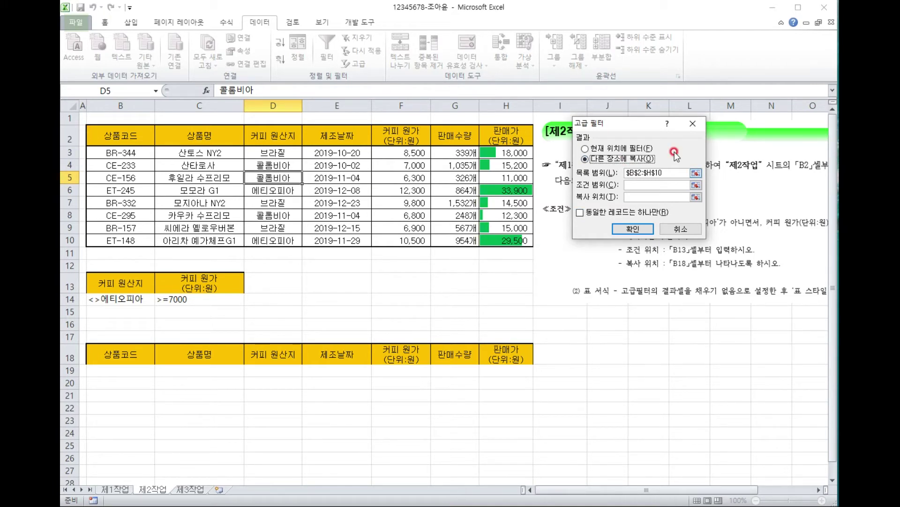
{"action": "left_click", "coordinate": [652, 184]}
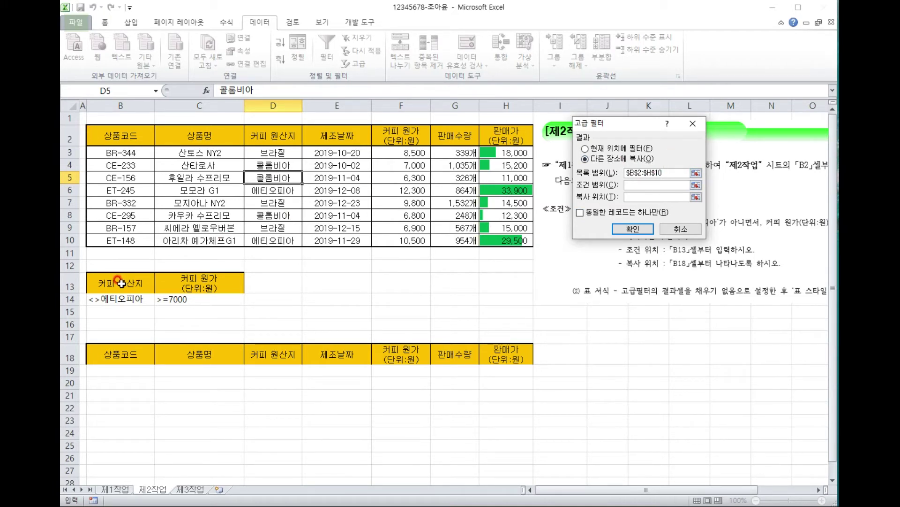
{"action": "left_click_drag", "start_coordinate": [121, 283], "coordinate": [209, 298]}
{"action": "left_click", "coordinate": [642, 197]}
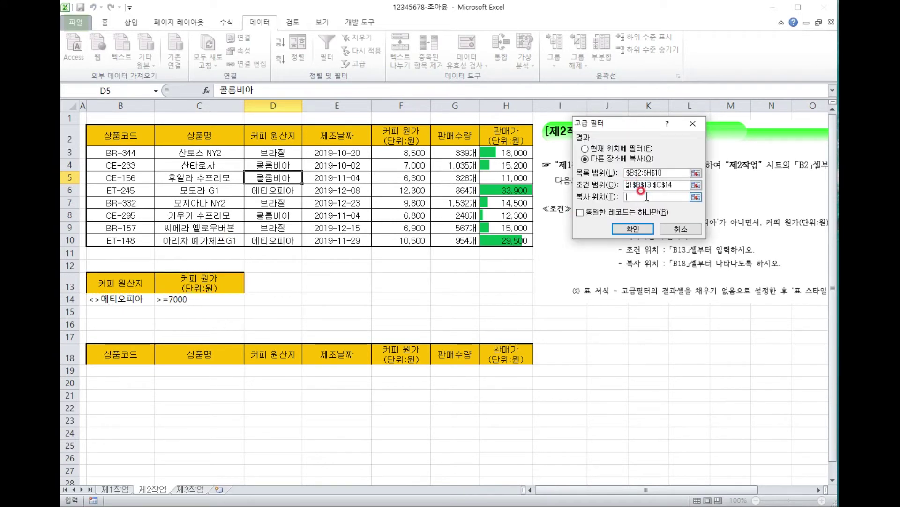
{"action": "left_click_drag", "start_coordinate": [107, 353], "coordinate": [516, 360]}
{"action": "left_click", "coordinate": [625, 231]}
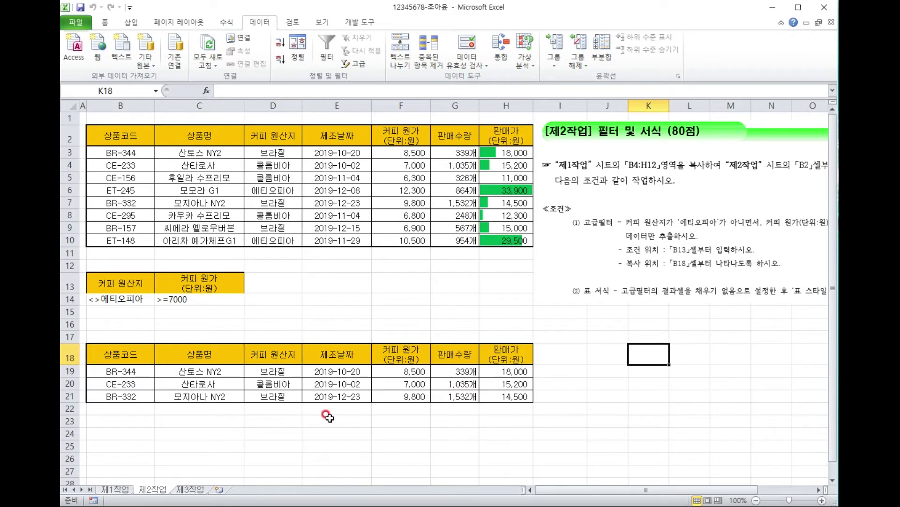
Set No Fill on the extracted results B18:H21 and bring up the Format as Table gallery.
{"action": "left_click_drag", "start_coordinate": [633, 205], "coordinate": [367, 197]}
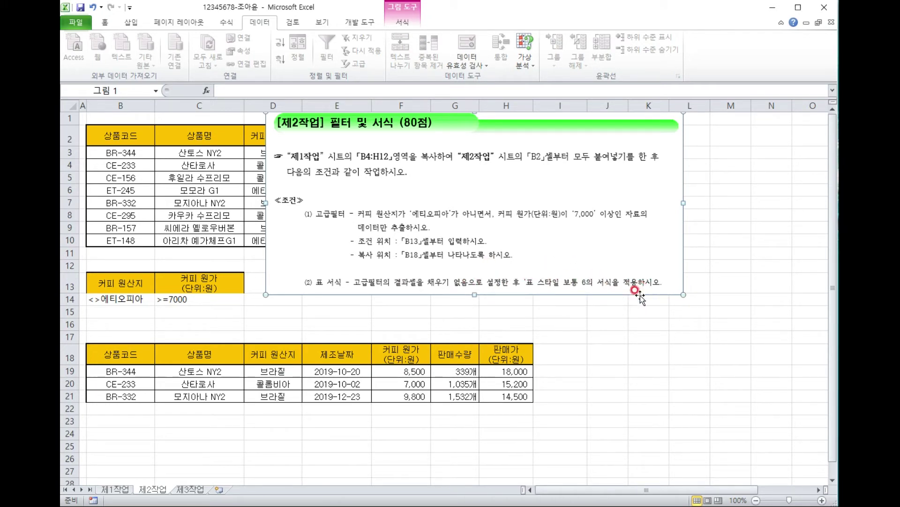
{"action": "left_click", "coordinate": [593, 320]}
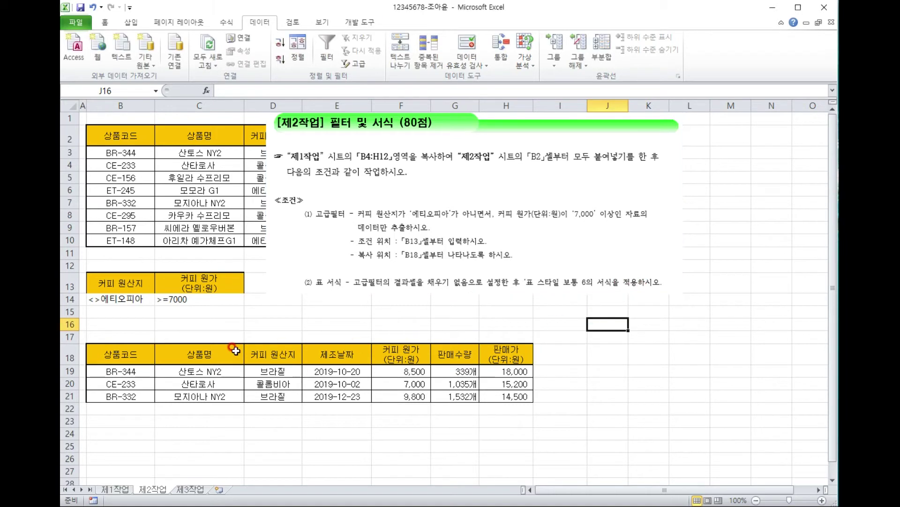
{"action": "left_click", "coordinate": [112, 356]}
{"action": "left_click_drag", "start_coordinate": [111, 356], "coordinate": [491, 398]}
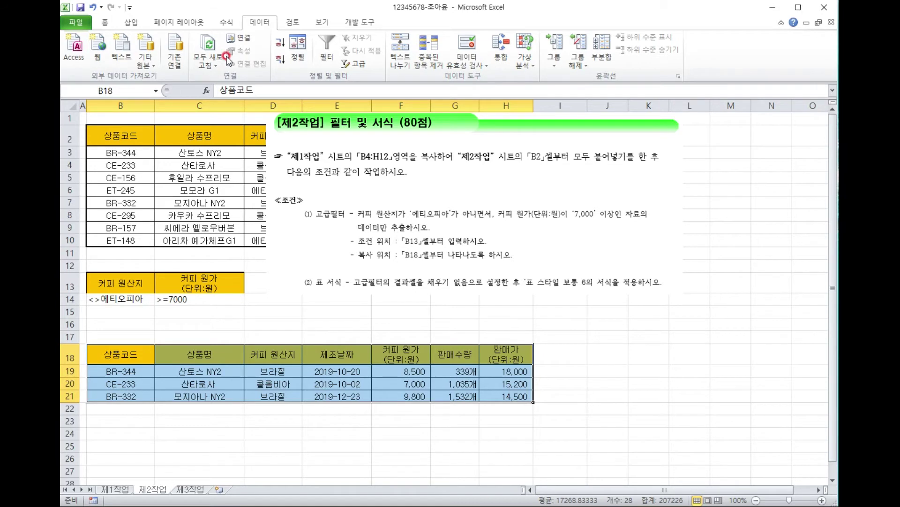
{"action": "left_click", "coordinate": [114, 23]}
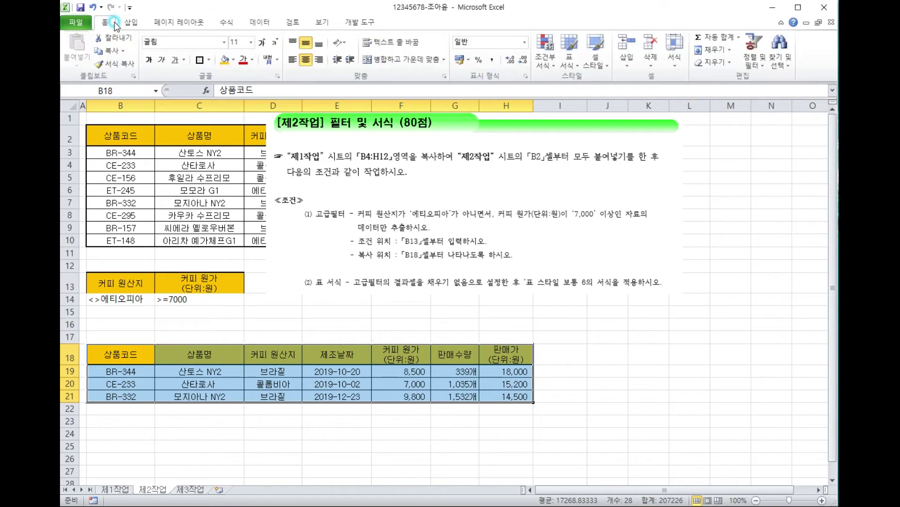
{"action": "left_click", "coordinate": [233, 59]}
{"action": "left_click", "coordinate": [271, 158]}
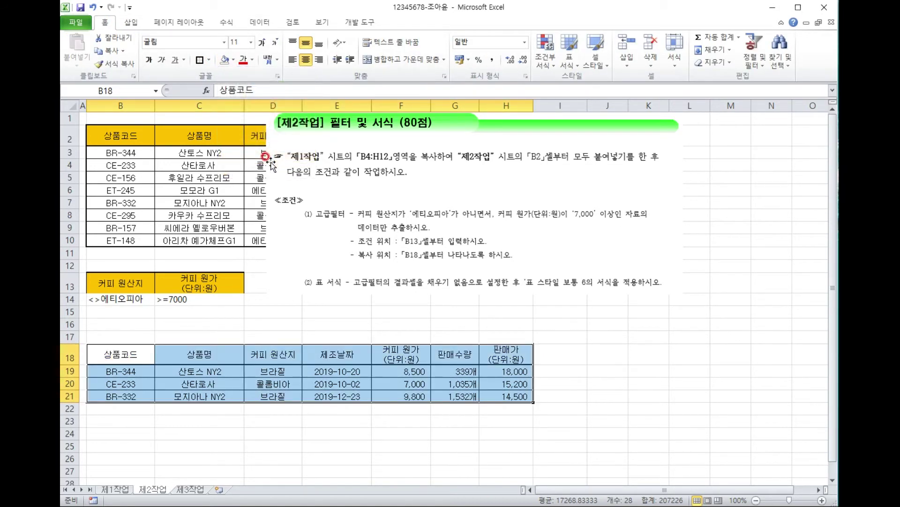
{"action": "left_click", "coordinate": [576, 64]}
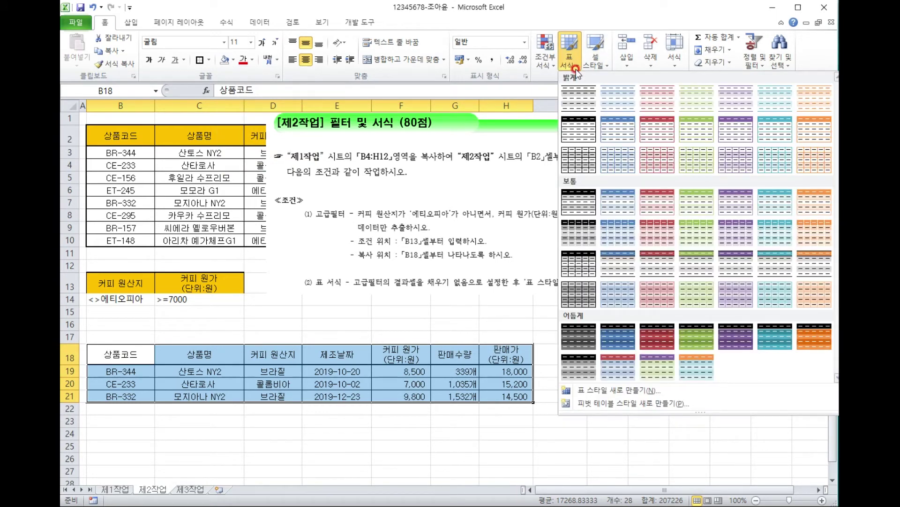
Apply Table Style Medium 6 (보통 6) to $B$18:$H$21, keeping the header row.
{"action": "left_click", "coordinate": [769, 207]}
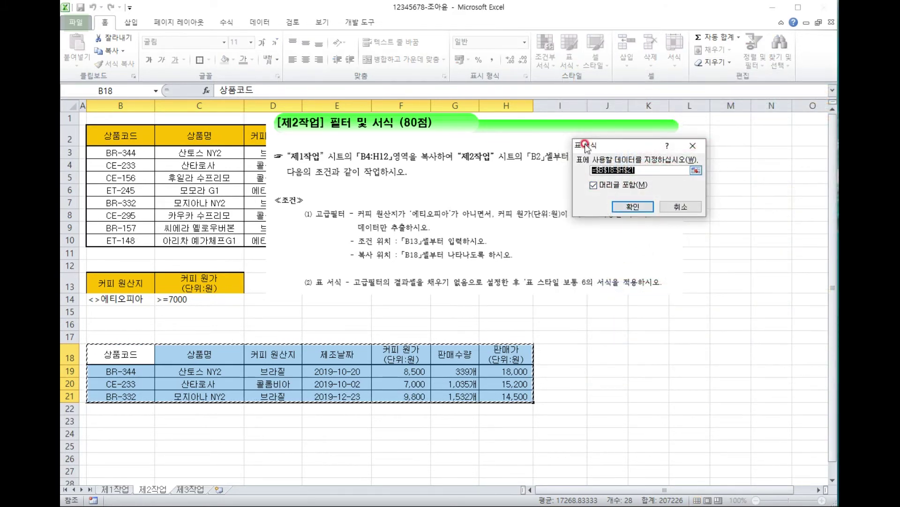
{"action": "left_click", "coordinate": [637, 212]}
{"action": "left_click", "coordinate": [578, 354]}
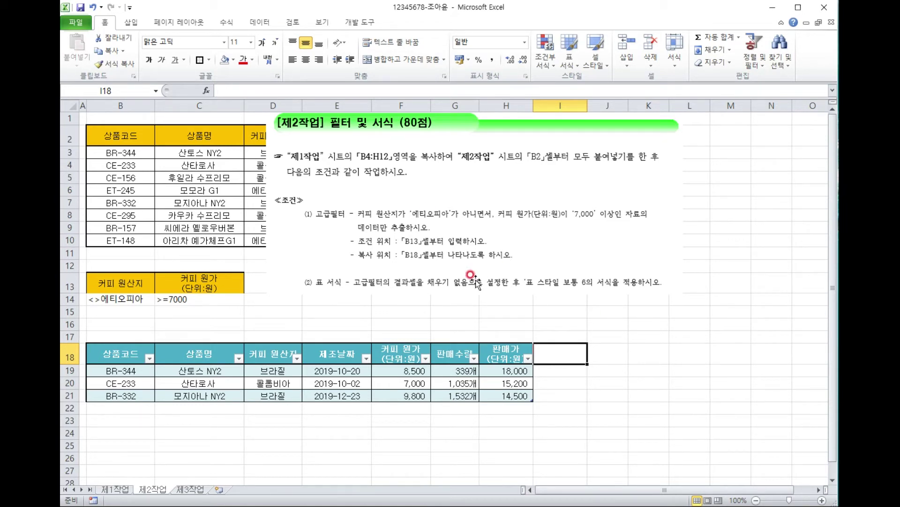
Insert a pivot table from 제1작업!$B$4:$H$12 onto the existing 제3작업 sheet at cell B2.
{"action": "left_click", "coordinate": [194, 490]}
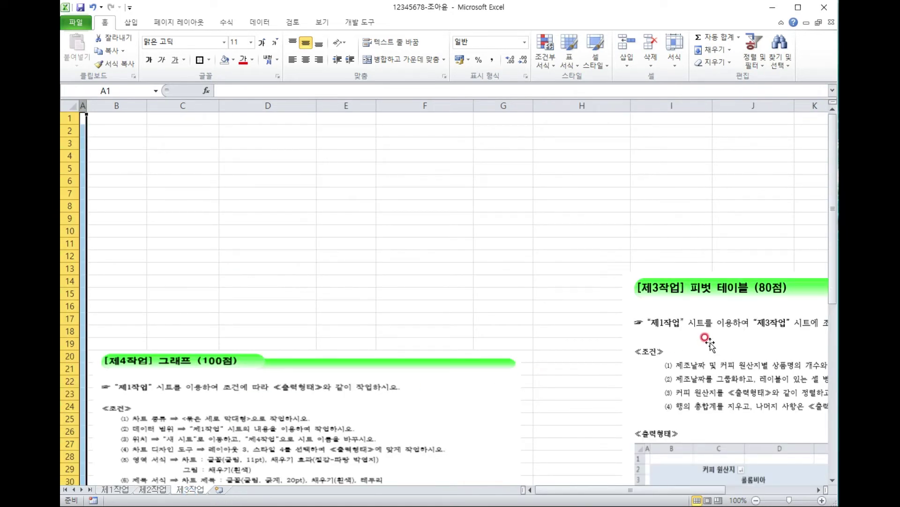
{"action": "left_click", "coordinate": [118, 490]}
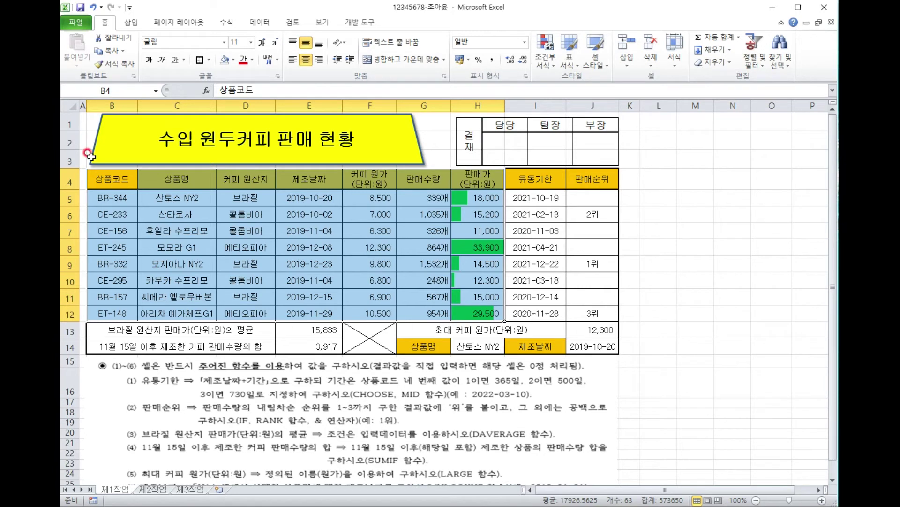
{"action": "left_click", "coordinate": [135, 23]}
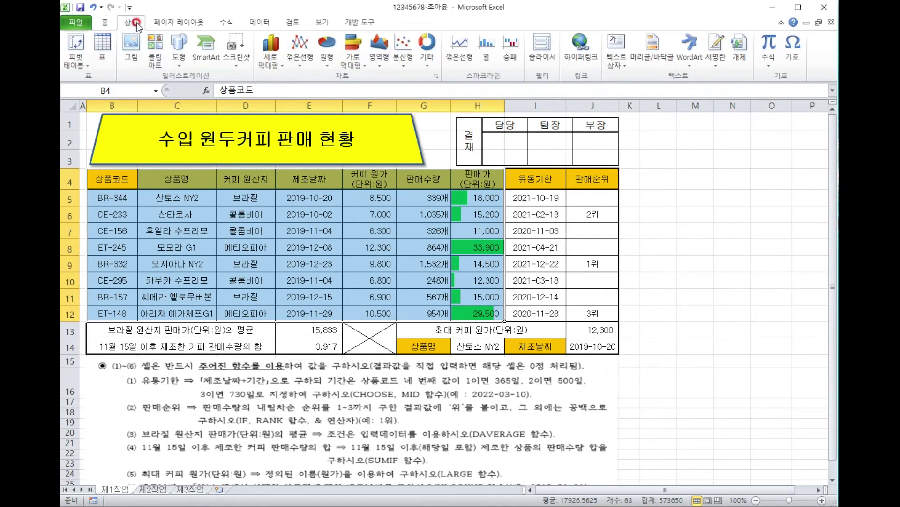
{"action": "left_click", "coordinate": [77, 43]}
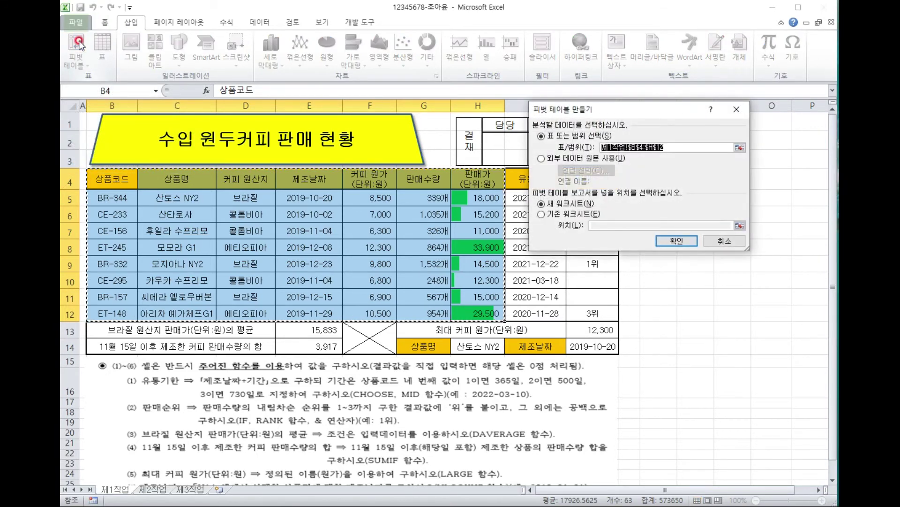
{"action": "left_click", "coordinate": [572, 207]}
{"action": "left_click", "coordinate": [559, 216]}
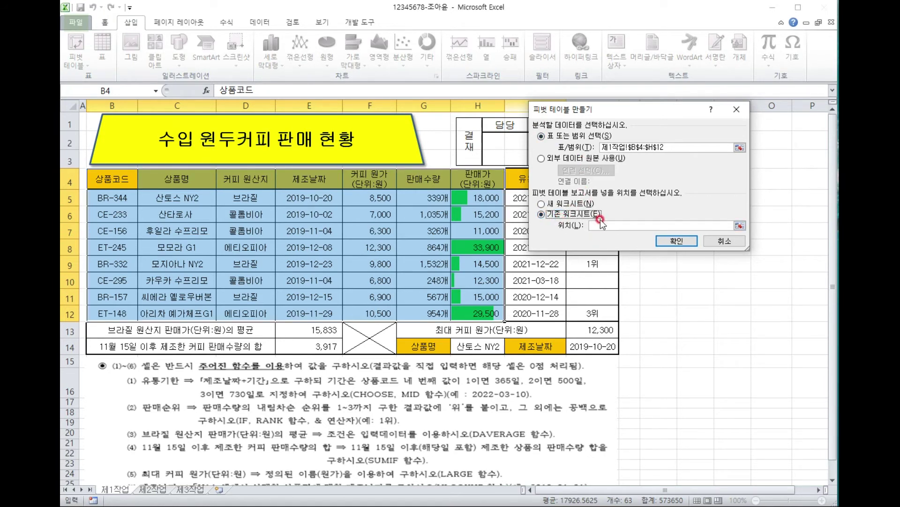
{"action": "left_click", "coordinate": [205, 464]}
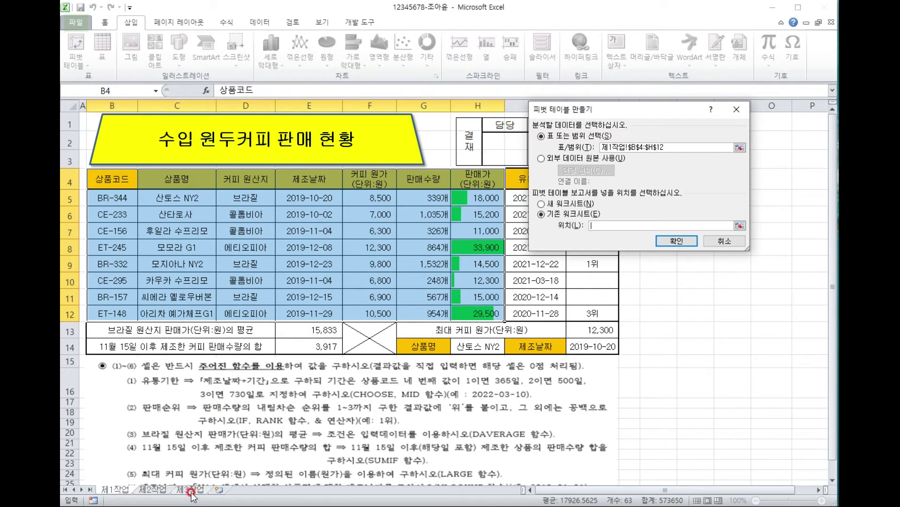
{"action": "left_click", "coordinate": [190, 489]}
{"action": "left_click", "coordinate": [136, 162]}
{"action": "left_click", "coordinate": [123, 129]}
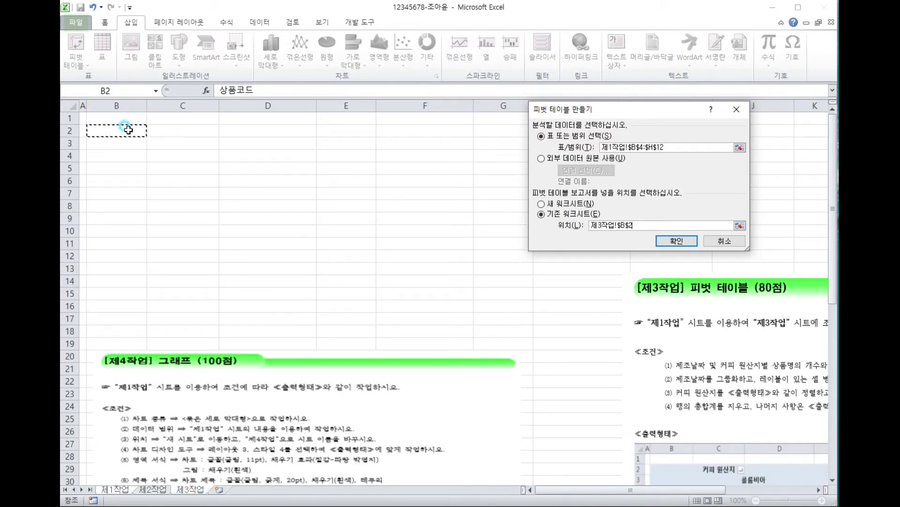
{"action": "left_click", "coordinate": [677, 240]}
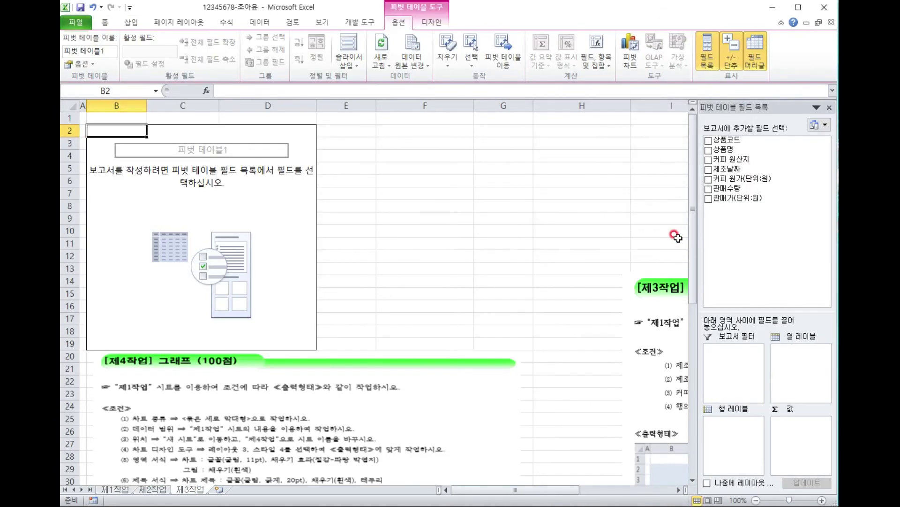
Drag the [제3작업] reference picture beside the empty pivot and bring back the field list.
{"action": "left_click_drag", "start_coordinate": [656, 287], "coordinate": [347, 126]}
{"action": "left_click_drag", "start_coordinate": [442, 183], "coordinate": [426, 169]}
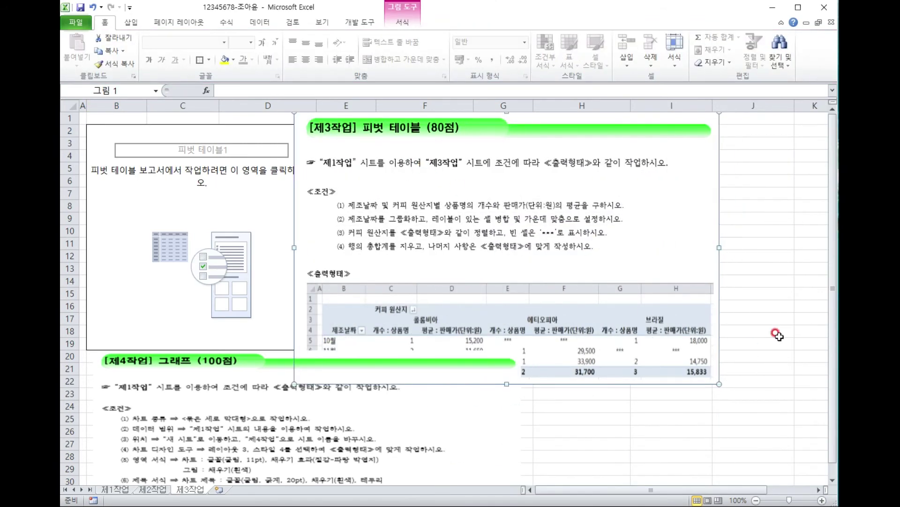
{"action": "left_click", "coordinate": [202, 204]}
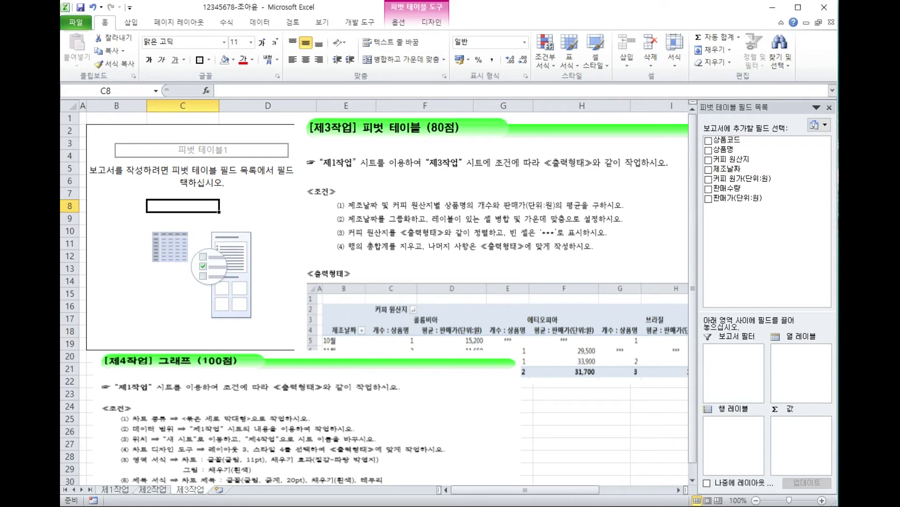
{"action": "mouse_move", "coordinate": [327, 338]}
{"action": "left_mouse_down"}
{"action": "mouse_move", "coordinate": [317, 328]}
{"action": "mouse_move", "coordinate": [333, 314]}
{"action": "mouse_move", "coordinate": [327, 336]}
{"action": "left_mouse_up"}
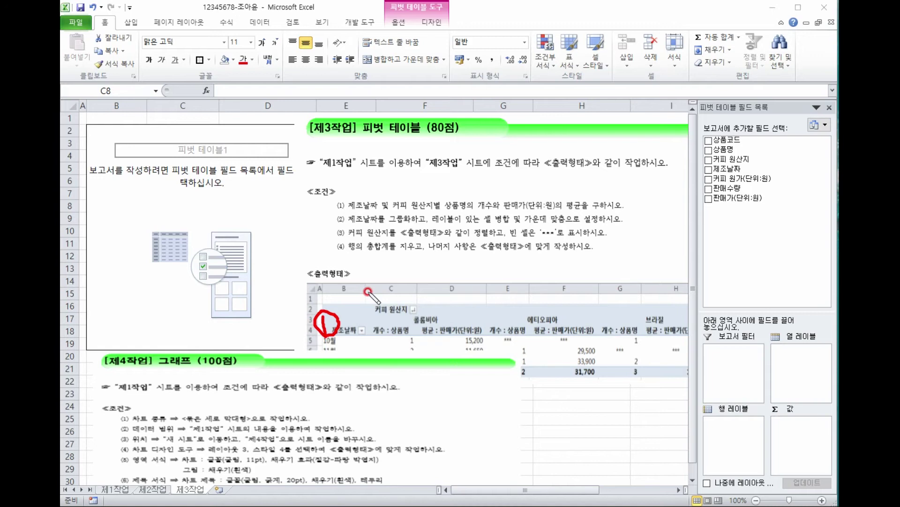
{"action": "mouse_move", "coordinate": [360, 295]}
{"action": "left_mouse_down"}
{"action": "mouse_move", "coordinate": [386, 301]}
{"action": "mouse_move", "coordinate": [361, 304]}
{"action": "mouse_move", "coordinate": [391, 298]}
{"action": "mouse_move", "coordinate": [426, 336]}
{"action": "mouse_move", "coordinate": [408, 342]}
{"action": "mouse_move", "coordinate": [411, 318]}
{"action": "mouse_move", "coordinate": [427, 334]}
{"action": "mouse_move", "coordinate": [402, 323]}
{"action": "left_mouse_up"}
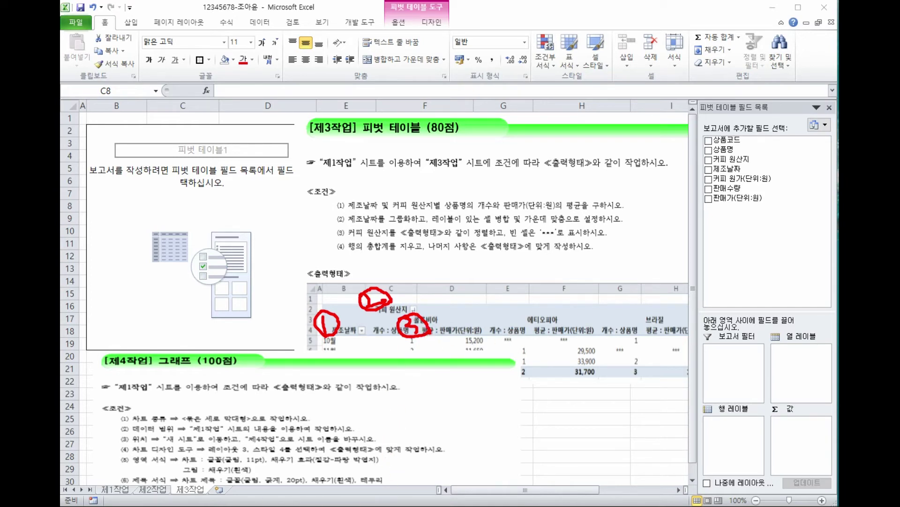
{"action": "key", "text": "Escape"}
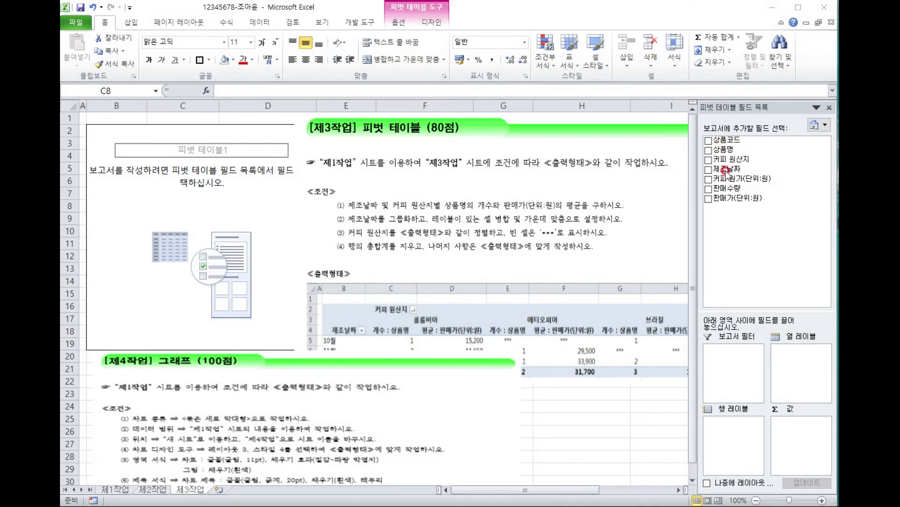
Put 제조날짜 in rows, 커피 원산지 in columns, and 상품명 and 판매가(단위:원) in values.
{"action": "left_click_drag", "start_coordinate": [726, 170], "coordinate": [747, 437]}
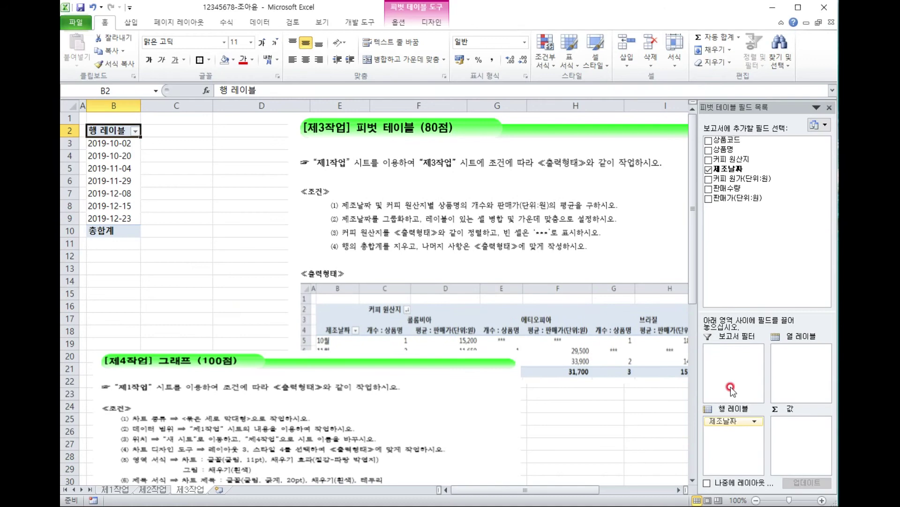
{"action": "left_click_drag", "start_coordinate": [736, 160], "coordinate": [811, 351]}
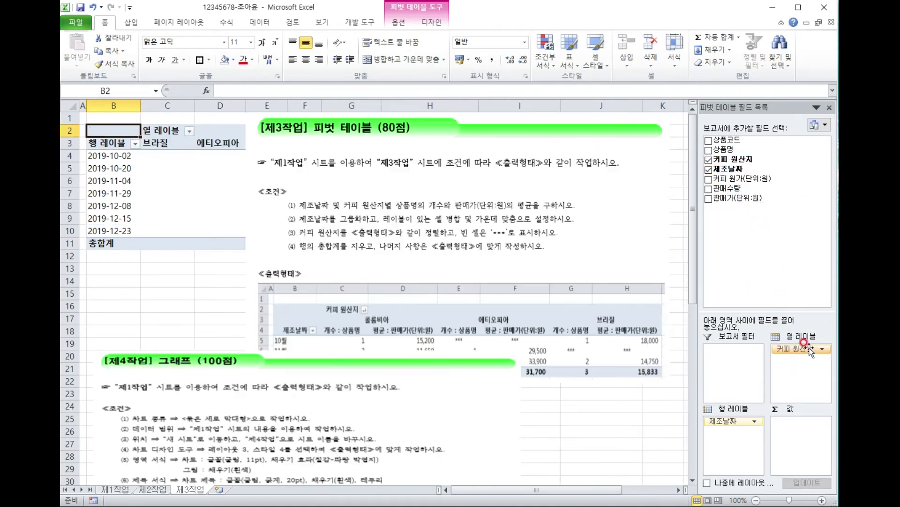
{"action": "left_click_drag", "start_coordinate": [726, 149], "coordinate": [812, 423]}
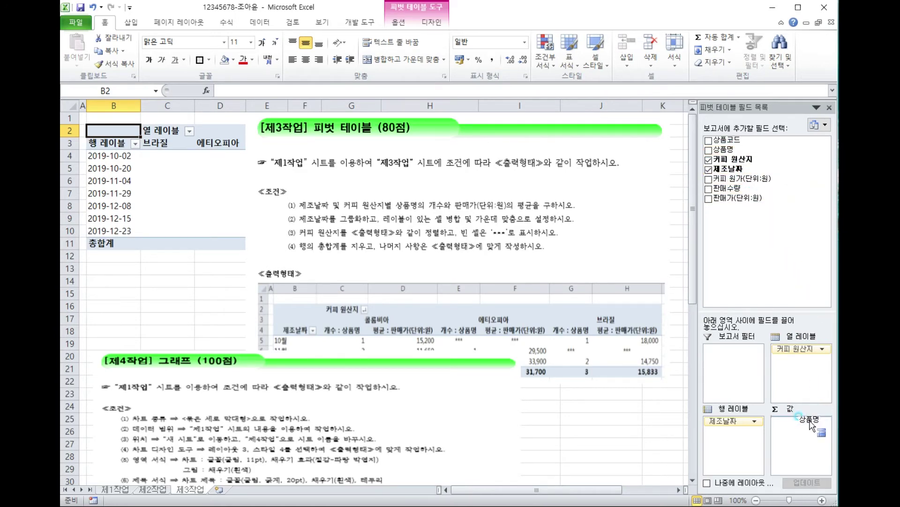
{"action": "mouse_move", "coordinate": [731, 194]}
{"action": "left_mouse_down"}
{"action": "mouse_move", "coordinate": [789, 338]}
{"action": "mouse_move", "coordinate": [803, 435]}
{"action": "left_mouse_up"}
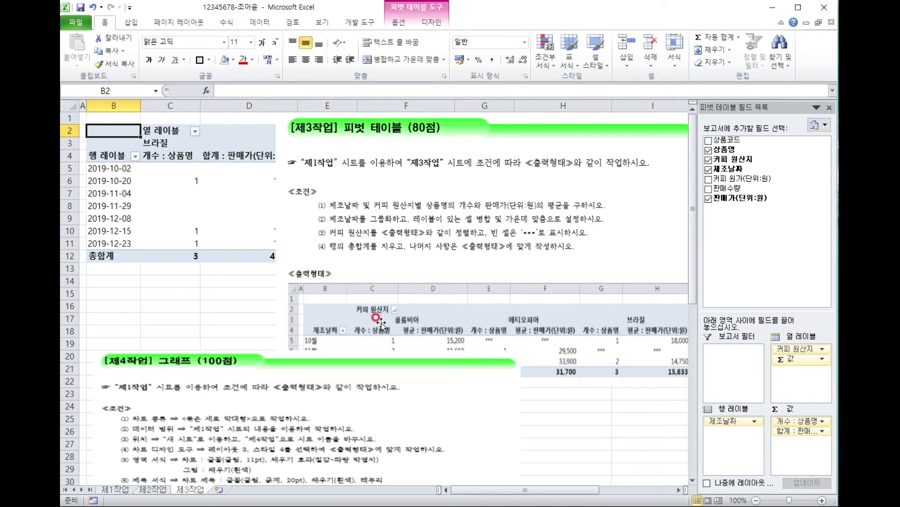
{"action": "left_click", "coordinate": [794, 431]}
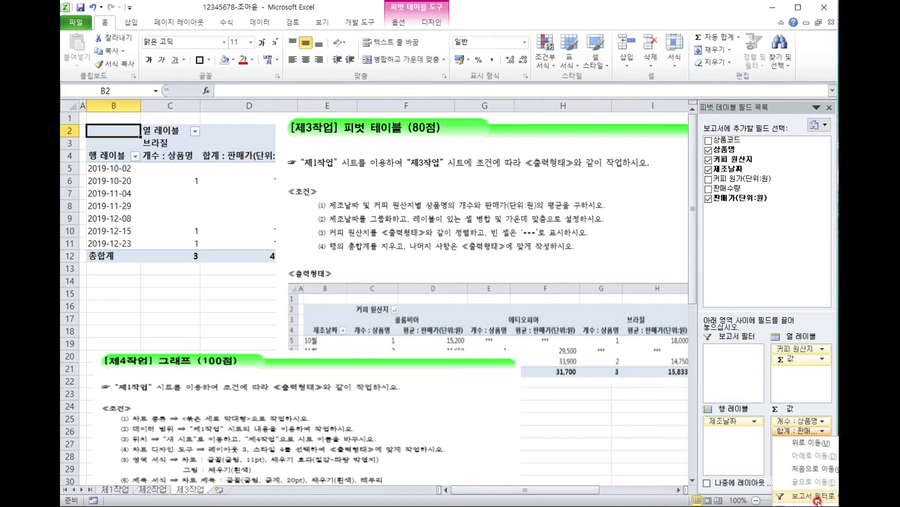
Change the 판매가 value field to summarize by 평균 (average) instead of sum.
{"action": "key", "text": "n"}
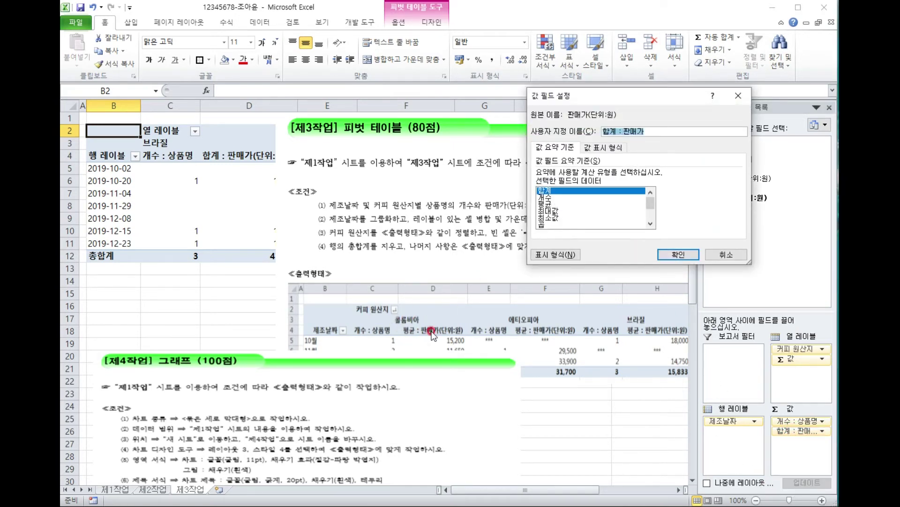
{"action": "left_click", "coordinate": [549, 205]}
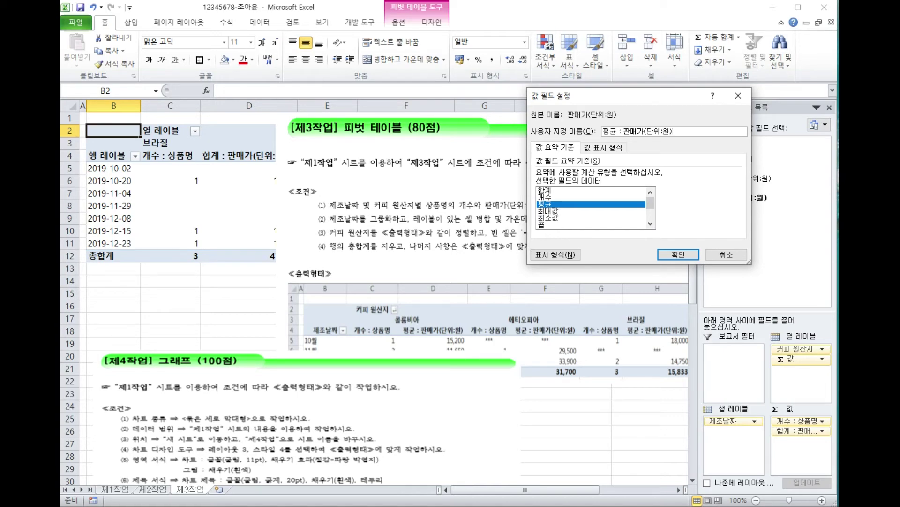
{"action": "left_click", "coordinate": [679, 254]}
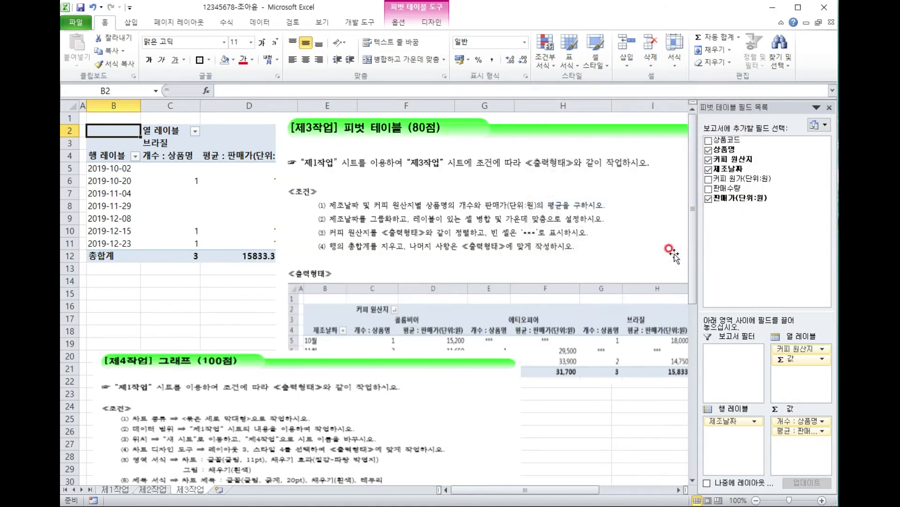
Move the reference pictures, including the 제4작업 one, below the pivot table.
{"action": "left_click_drag", "start_coordinate": [513, 226], "coordinate": [527, 382]}
{"action": "left_click_drag", "start_coordinate": [574, 354], "coordinate": [697, 184]}
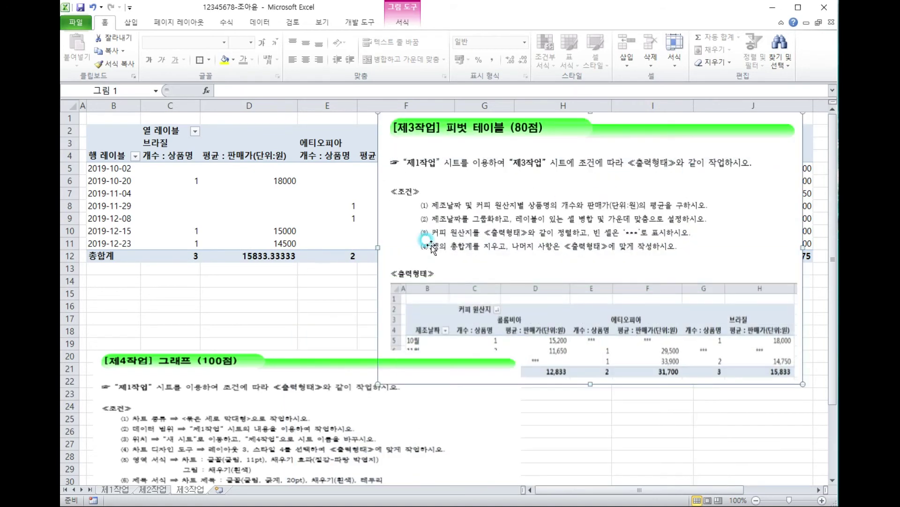
{"action": "left_click_drag", "start_coordinate": [441, 322], "coordinate": [429, 322]}
{"action": "left_click_drag", "start_coordinate": [257, 374], "coordinate": [252, 429]}
{"action": "left_click_drag", "start_coordinate": [657, 230], "coordinate": [556, 380]}
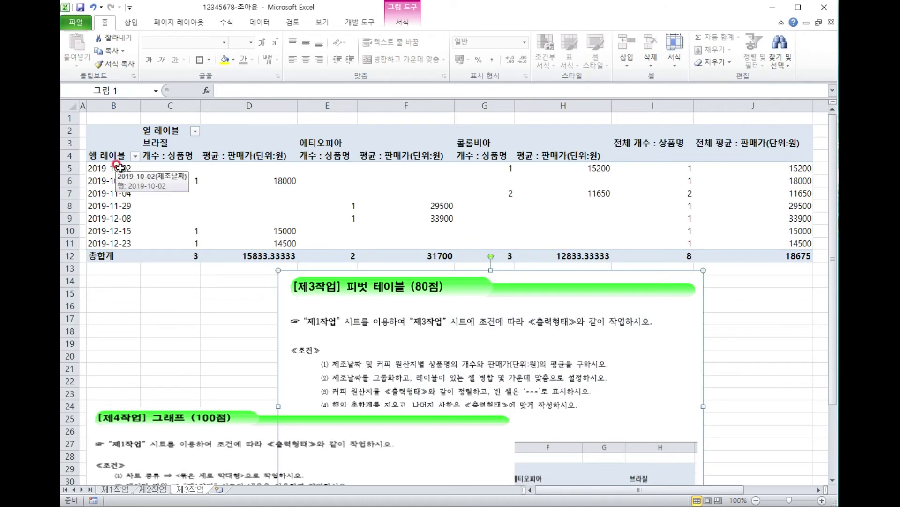
Group the 제조날짜 row dates by 월 so rows show 10월, 11월, 12월.
{"action": "left_click", "coordinate": [120, 168]}
{"action": "right_click", "coordinate": [120, 168]}
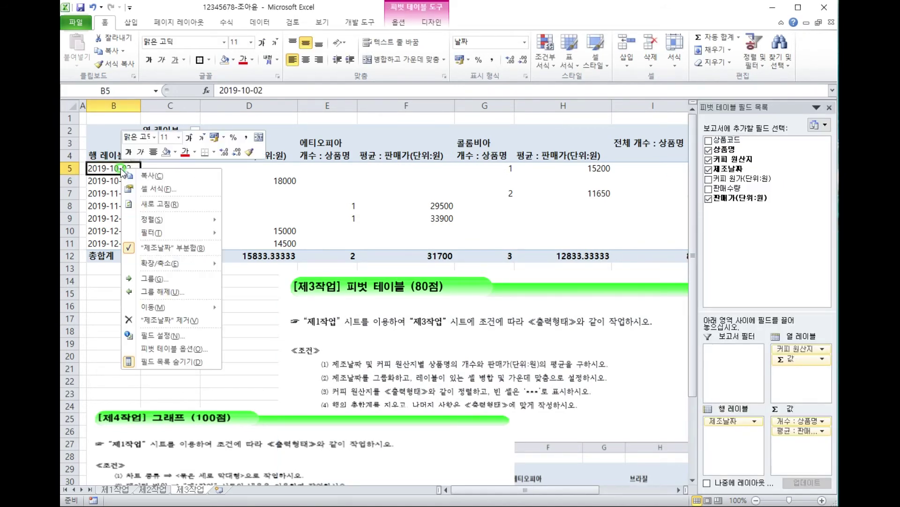
{"action": "left_click", "coordinate": [148, 278]}
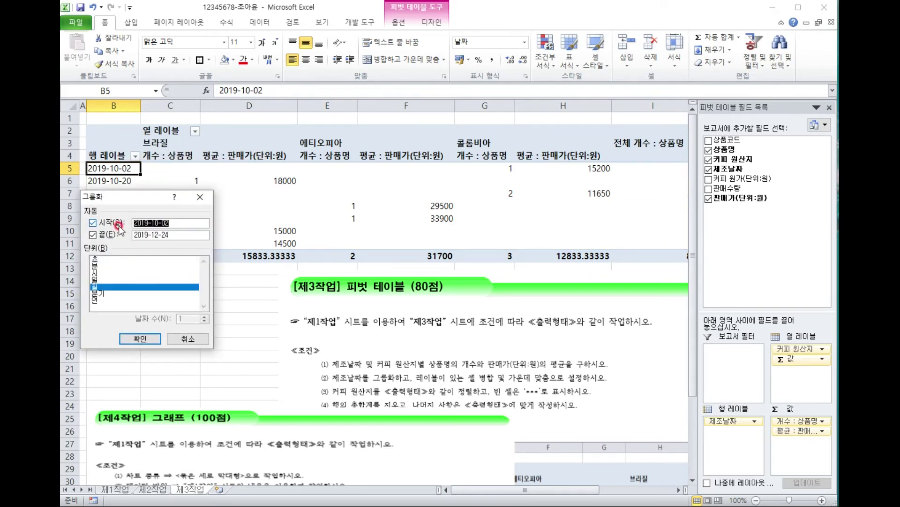
{"action": "left_click", "coordinate": [180, 221]}
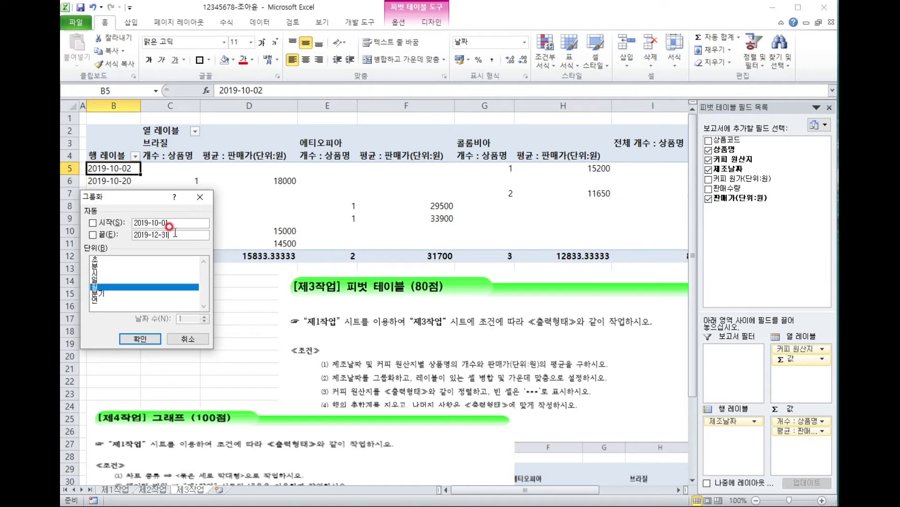
{"action": "left_click", "coordinate": [136, 337]}
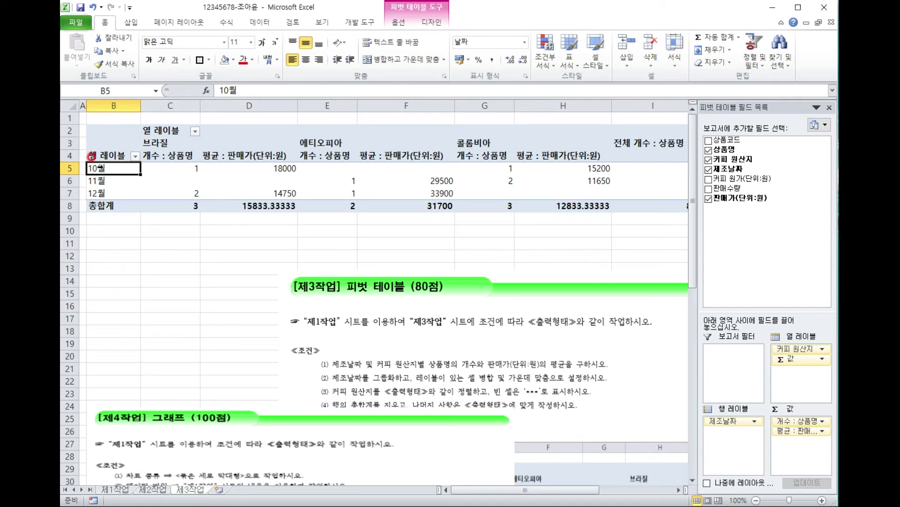
In PivotTable Options, merge and centre labels, show *** for empty cells, and hide row grand totals.
{"action": "right_click", "coordinate": [100, 167]}
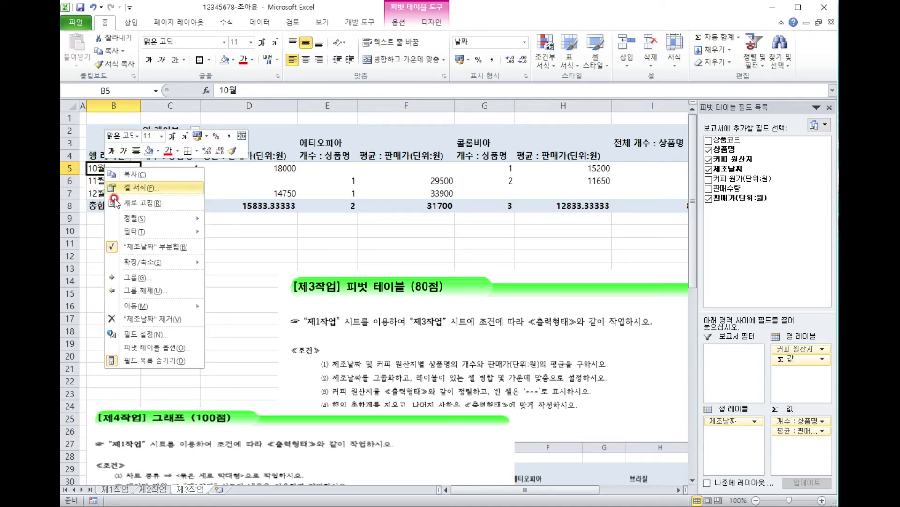
{"action": "left_click", "coordinate": [172, 350]}
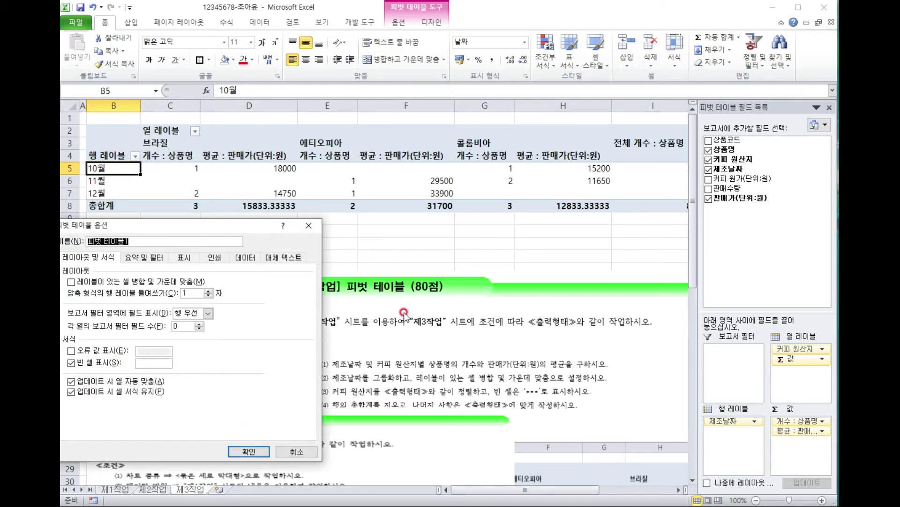
{"action": "left_click", "coordinate": [151, 282]}
{"action": "left_click", "coordinate": [149, 361]}
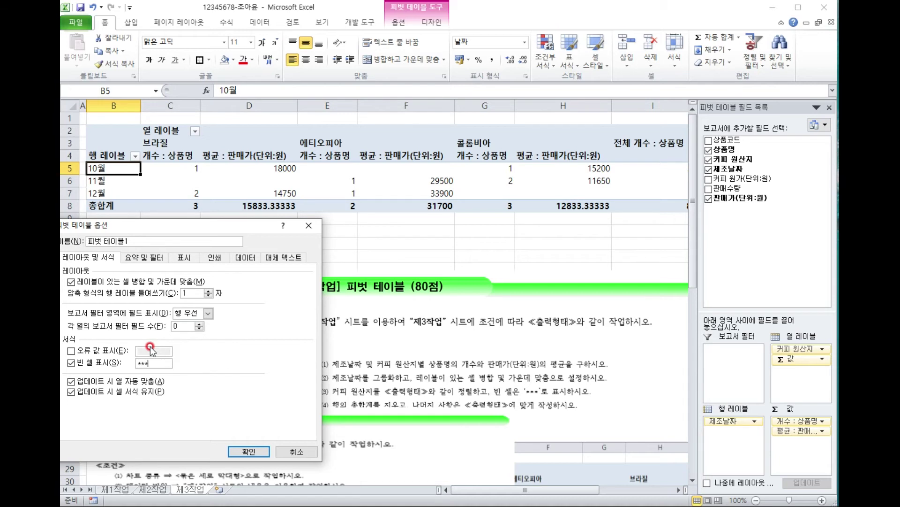
{"action": "left_click", "coordinate": [145, 257]}
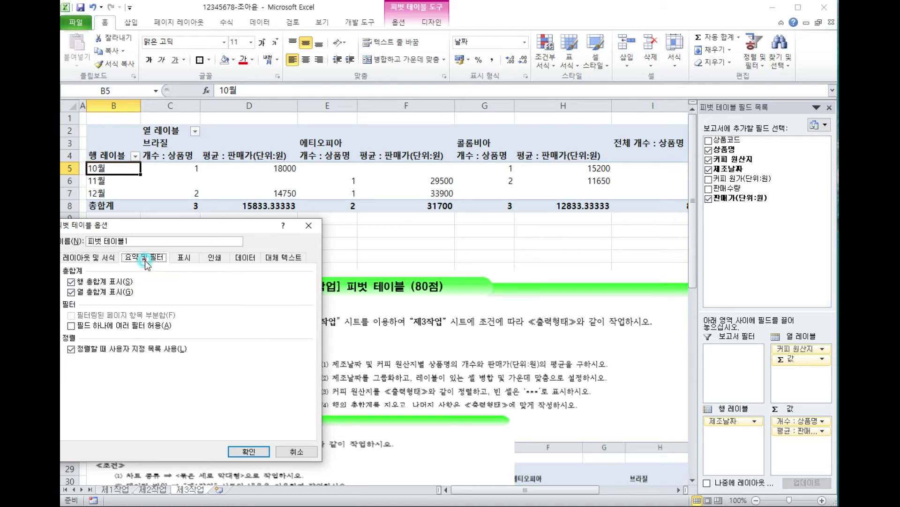
{"action": "left_click", "coordinate": [72, 281]}
{"action": "left_click", "coordinate": [261, 453]}
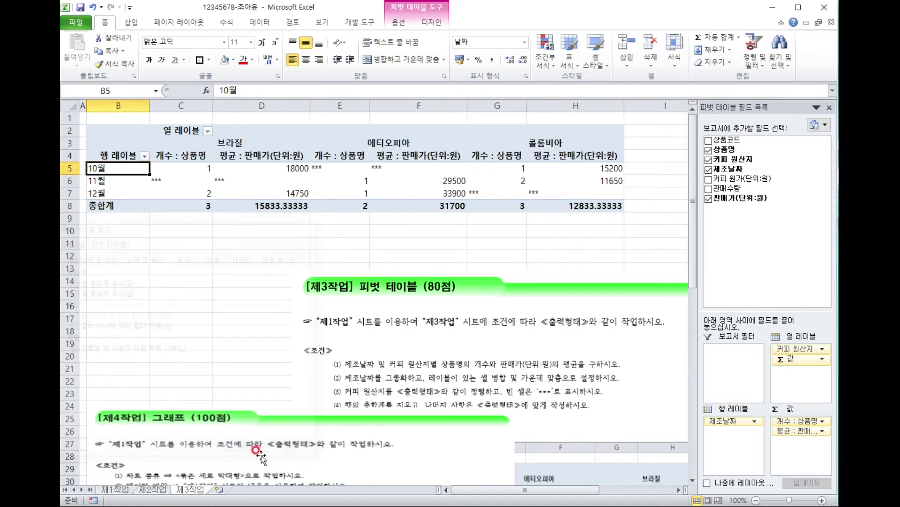
{"action": "left_click_drag", "start_coordinate": [530, 323], "coordinate": [475, 281]}
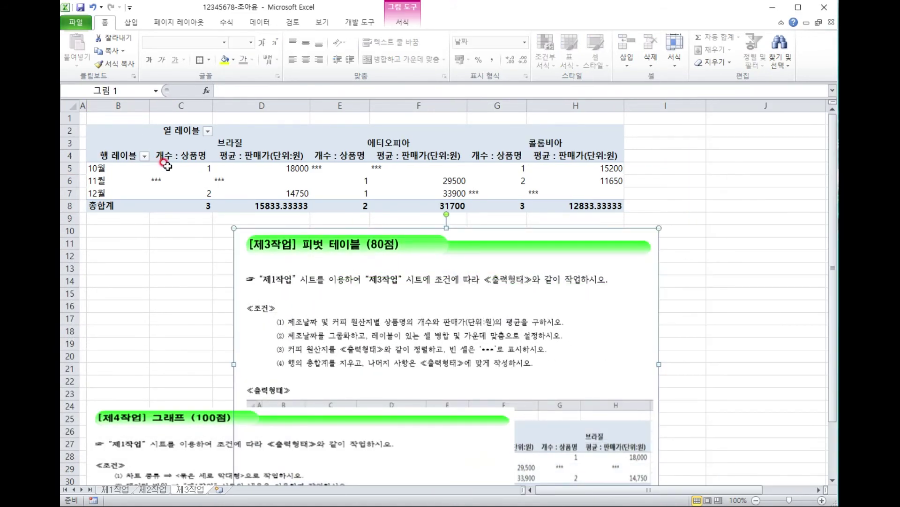
Centre the pivot values in C5:H8 and apply comma style thousands separators.
{"action": "left_click_drag", "start_coordinate": [167, 166], "coordinate": [588, 204]}
{"action": "left_click", "coordinate": [305, 60]}
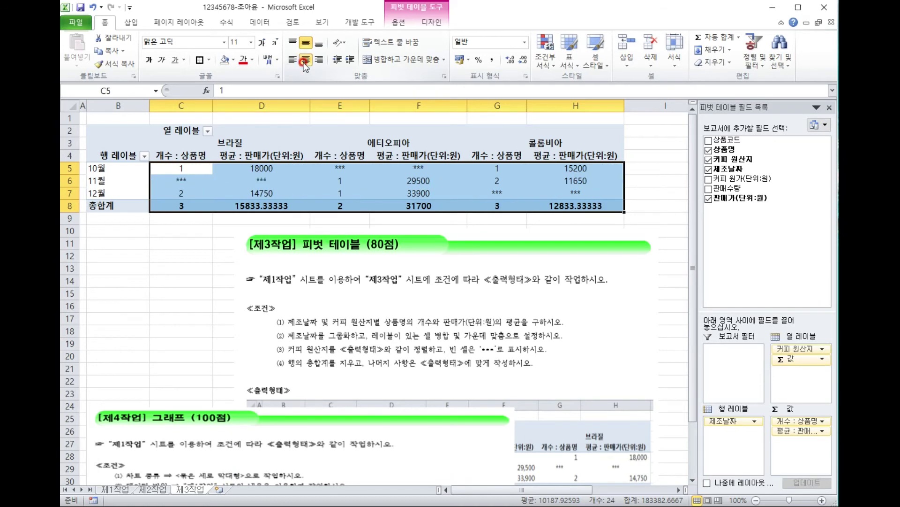
{"action": "left_click", "coordinate": [495, 61]}
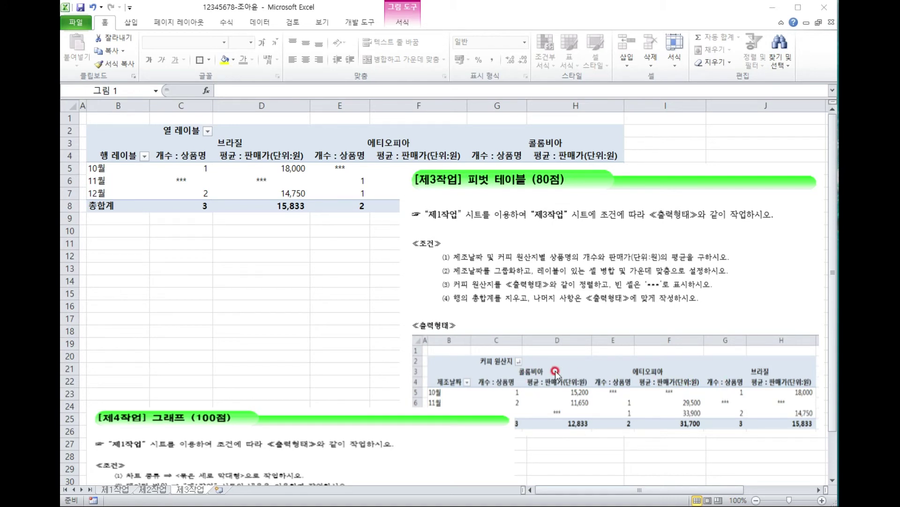
Sort the country columns descending to 콜롬비아, 에티오피아, 브라질 and move the instruction picture aside.
{"action": "left_click", "coordinate": [207, 131]}
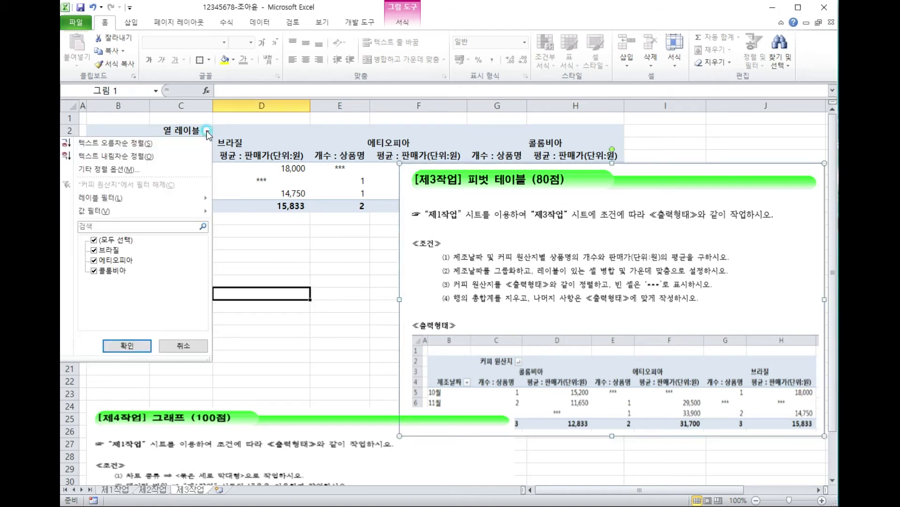
{"action": "left_click", "coordinate": [155, 156]}
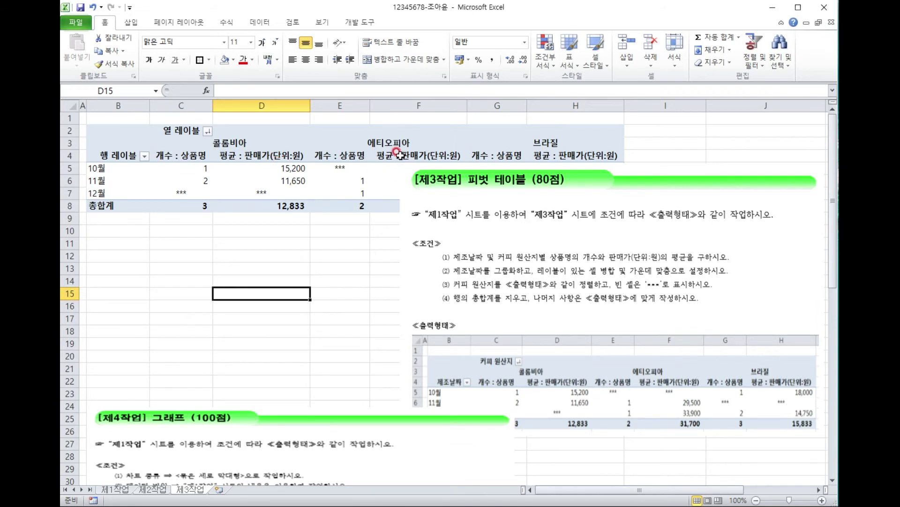
{"action": "left_click_drag", "start_coordinate": [553, 194], "coordinate": [521, 244]}
{"action": "left_click", "coordinate": [299, 276]}
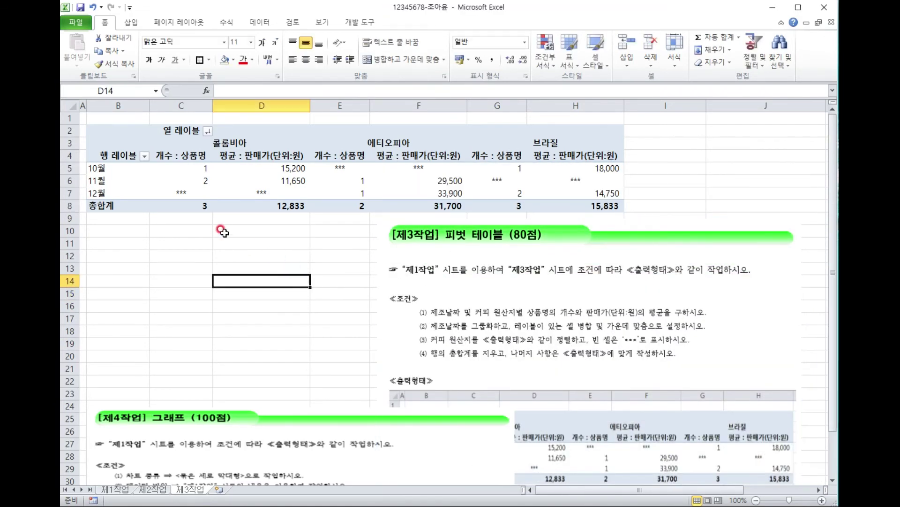
Rename the row header in B4 to 제조날짜 and the column header in C2 to 커피 원산지.
{"action": "left_click", "coordinate": [120, 155]}
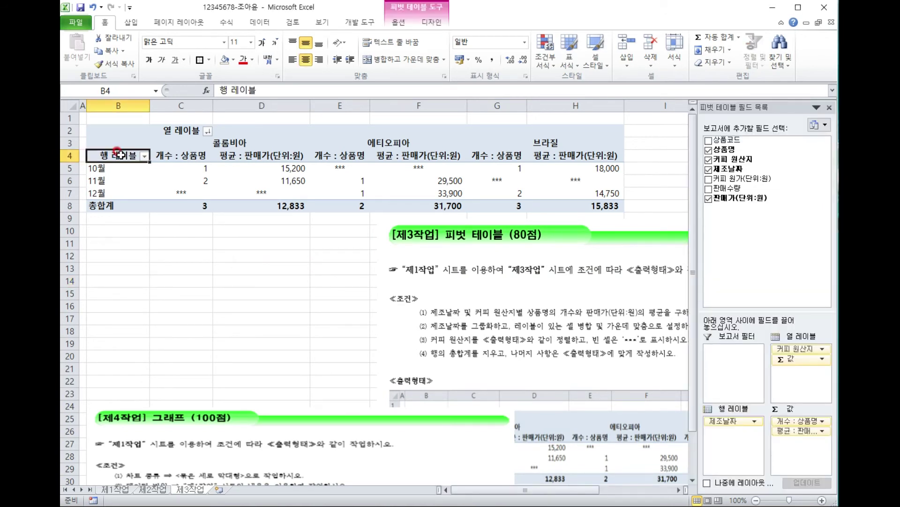
{"action": "type", "text": "wp"}
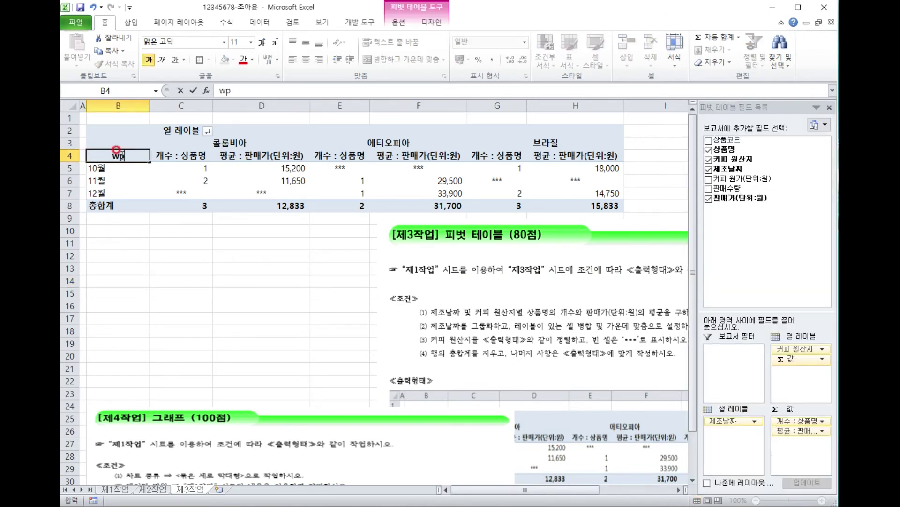
{"action": "type", "text": "제조날자"}
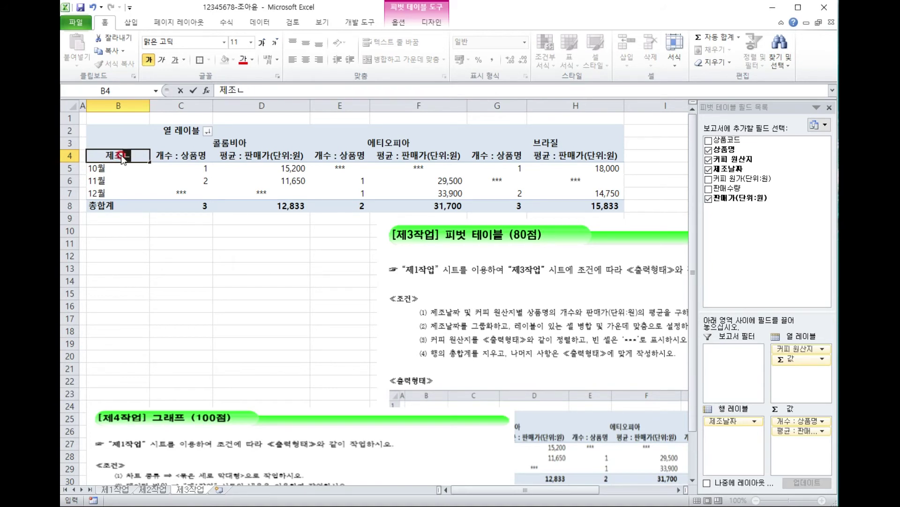
{"action": "key", "text": "BackSpace"}
{"action": "key", "text": "BackSpace"}
{"action": "type", "text": "짜"}
{"action": "left_click", "coordinate": [171, 126]}
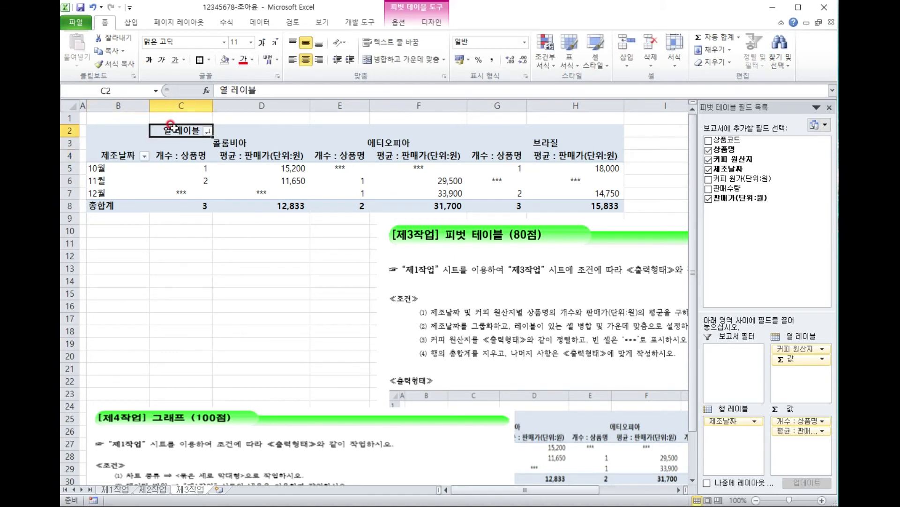
{"action": "type", "text": "커피 원산지"}
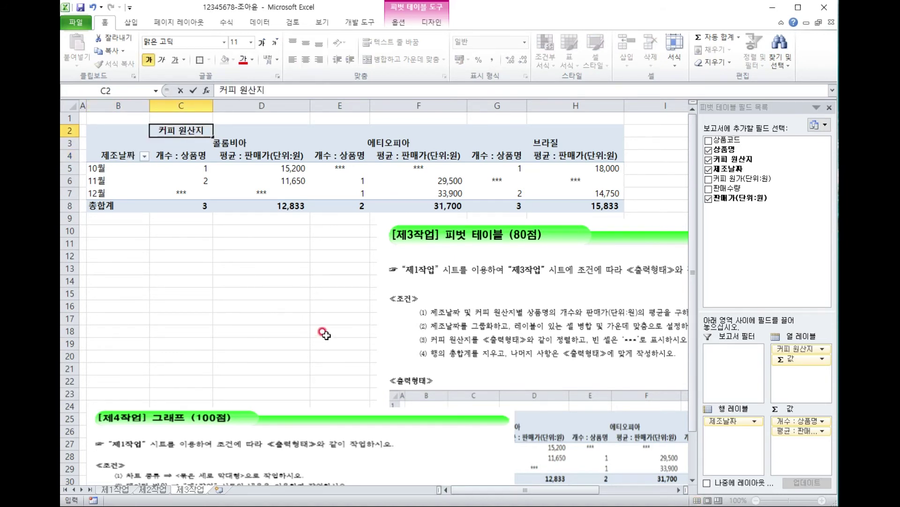
{"action": "left_click", "coordinate": [313, 342]}
{"action": "left_click_drag", "start_coordinate": [536, 287], "coordinate": [558, 189]}
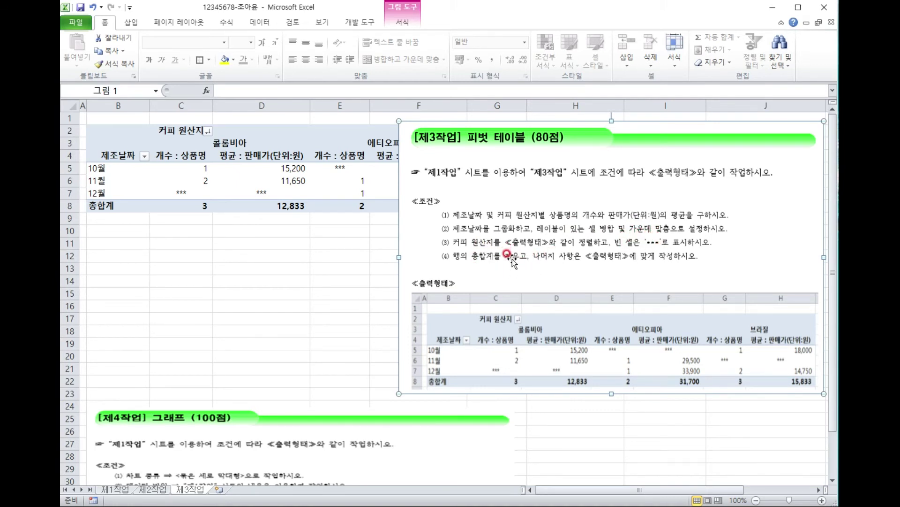
Delete the pivot-task instruction picture and drag the chart-task instructions up the sheet.
{"action": "left_click_drag", "start_coordinate": [670, 301], "coordinate": [506, 408]}
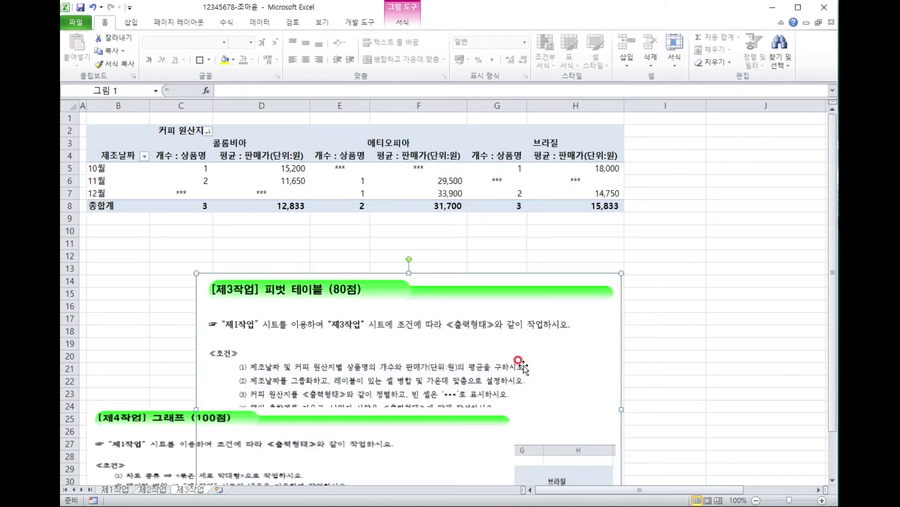
{"action": "key", "text": "Delete"}
{"action": "left_click_drag", "start_coordinate": [352, 417], "coordinate": [357, 224]}
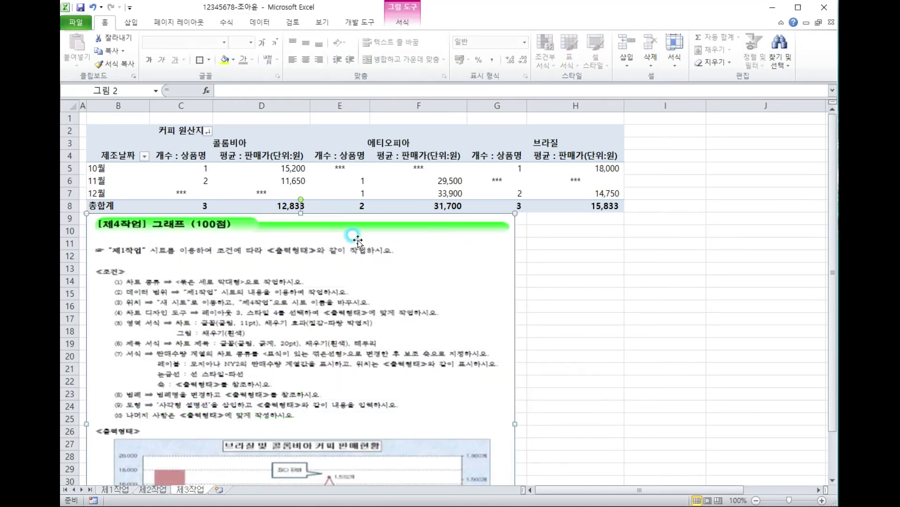
{"action": "left_click", "coordinate": [568, 293]}
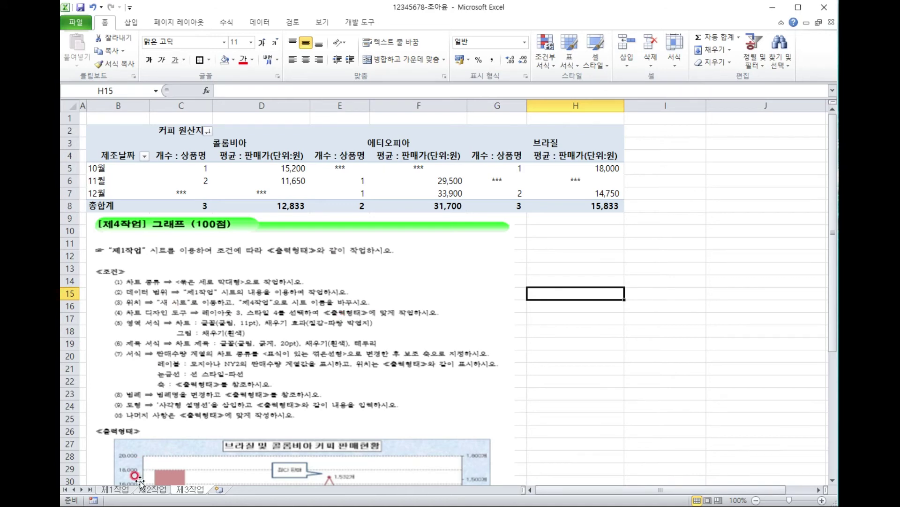
Settle the chart instructions near row 1, then switch to the 제1작업 sheet.
{"action": "left_click_drag", "start_coordinate": [336, 338], "coordinate": [406, 237]}
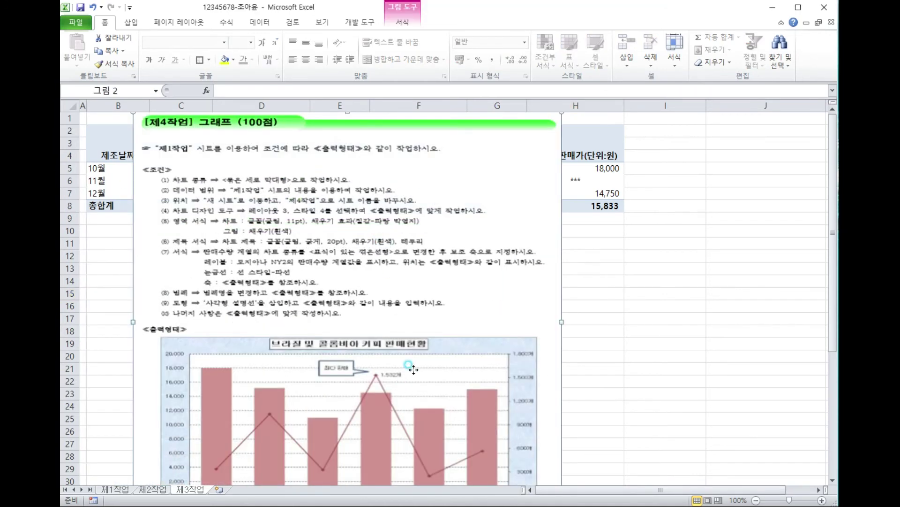
{"action": "scroll", "coordinate": [497, 385], "scroll_direction": "down", "scroll_amount": 3}
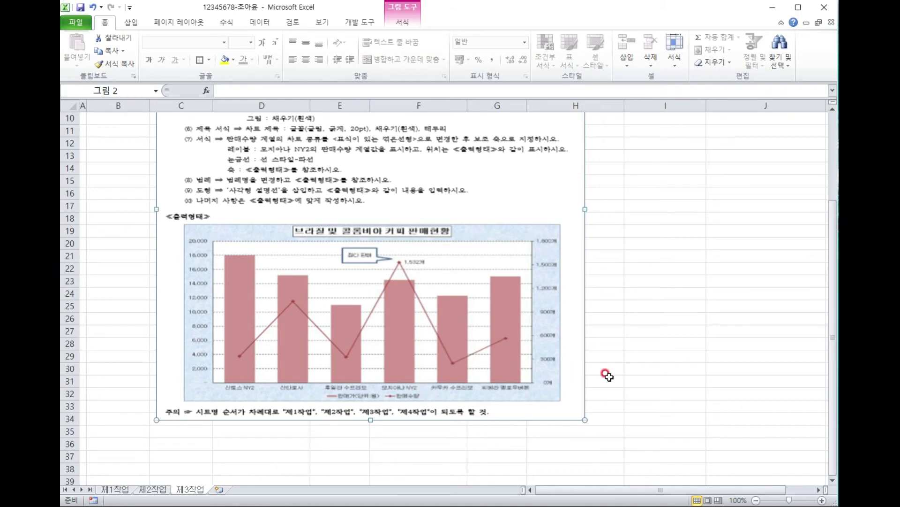
{"action": "left_click", "coordinate": [631, 381]}
{"action": "left_click", "coordinate": [115, 489]}
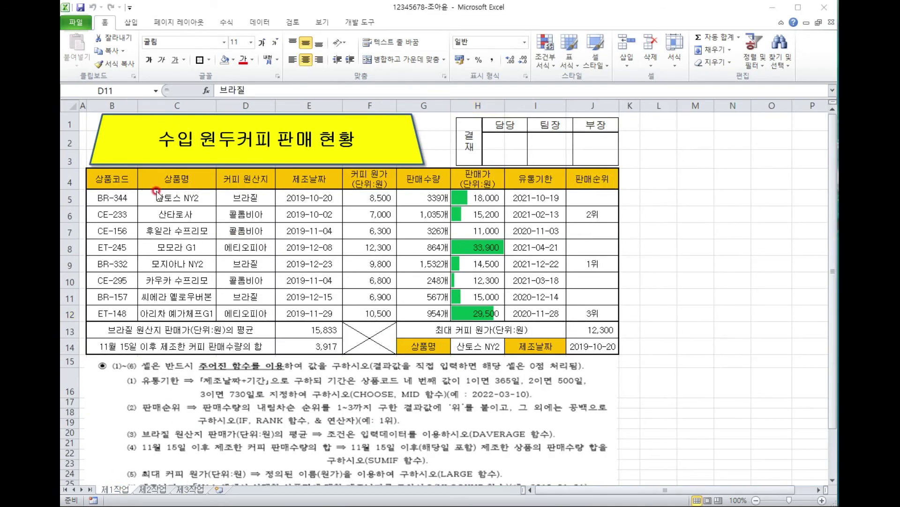
Select C4:C7, C9:C11, G4:H7 and G9:H11: product names, quantities and prices for the six coffees.
{"action": "left_click", "coordinate": [178, 177]}
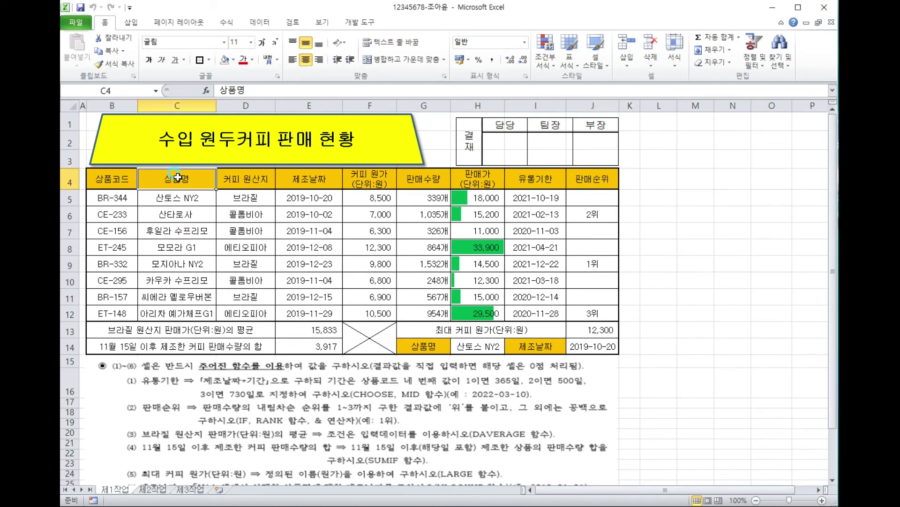
{"action": "left_click_drag", "start_coordinate": [177, 176], "coordinate": [183, 233]}
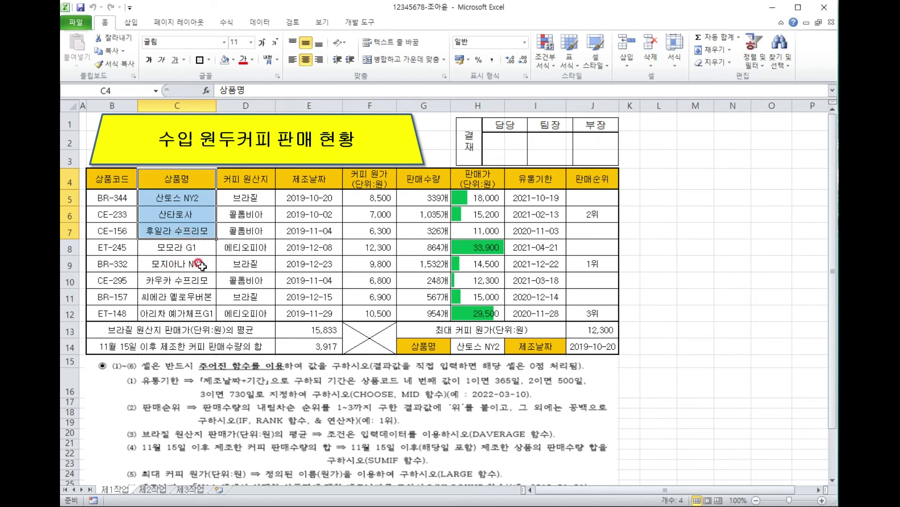
{"action": "left_click_drag", "start_coordinate": [201, 266], "coordinate": [190, 302]}
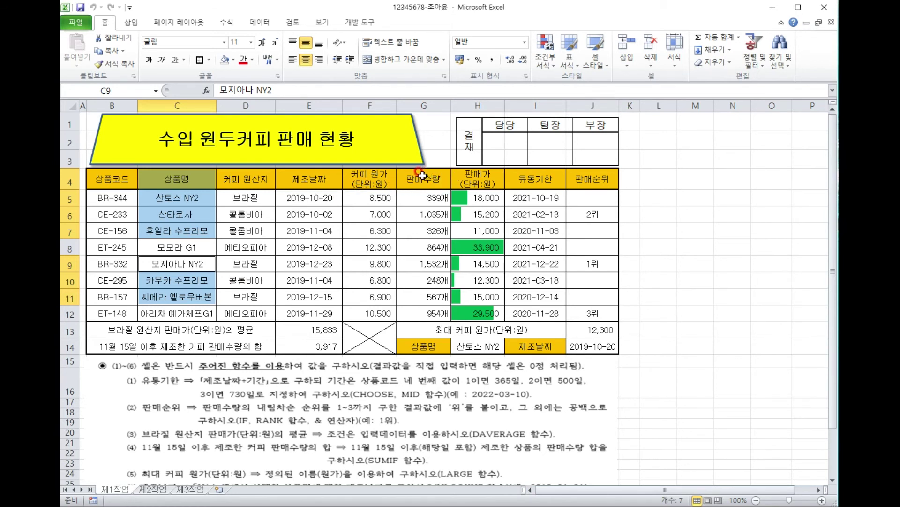
{"action": "left_click_drag", "start_coordinate": [419, 178], "coordinate": [464, 229]}
{"action": "left_click_drag", "start_coordinate": [425, 264], "coordinate": [469, 298]}
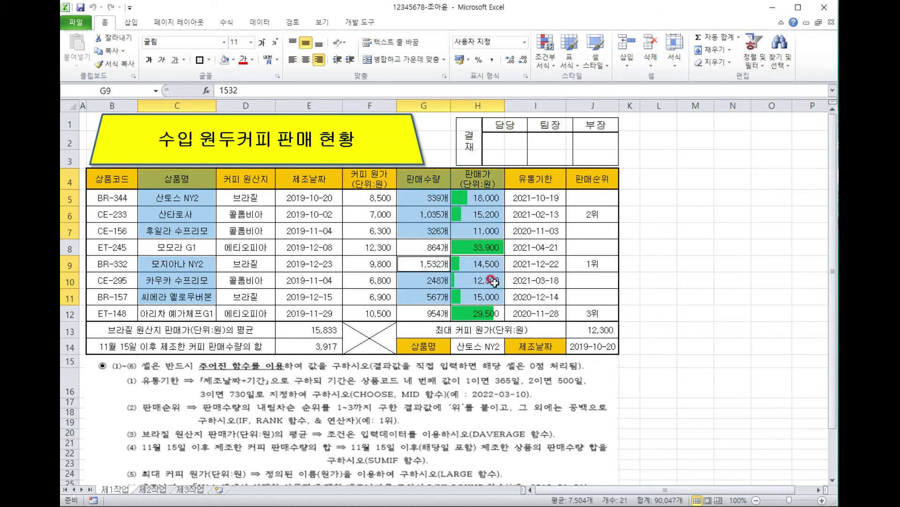
{"action": "left_click", "coordinate": [131, 22]}
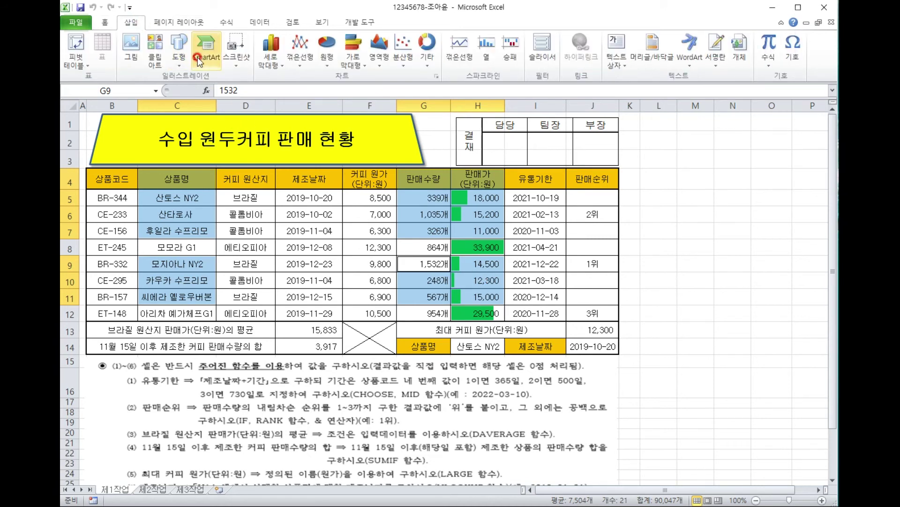
Insert a 2D clustered column chart and move it to a new chart sheet named 제4작업.
{"action": "left_click", "coordinate": [269, 67]}
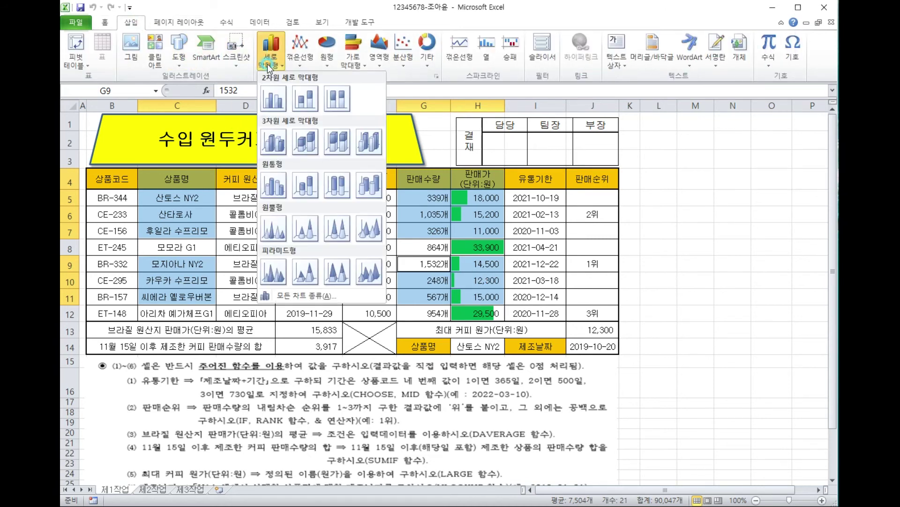
{"action": "left_click", "coordinate": [273, 99]}
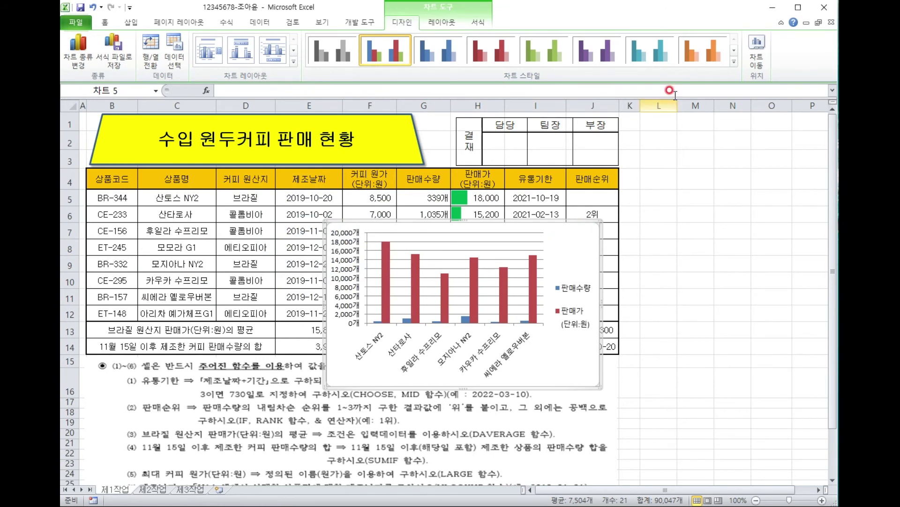
{"action": "left_click", "coordinate": [756, 56]}
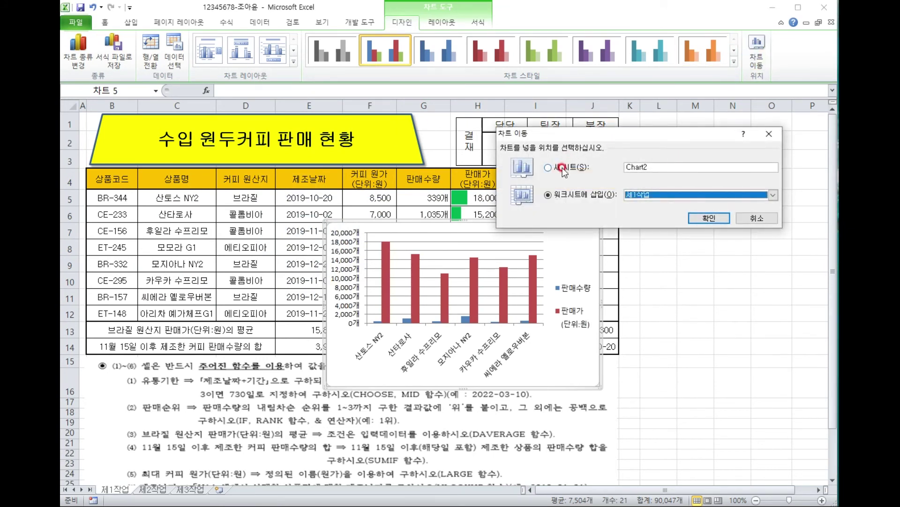
{"action": "left_click", "coordinate": [563, 169]}
{"action": "double_click", "coordinate": [652, 164]}
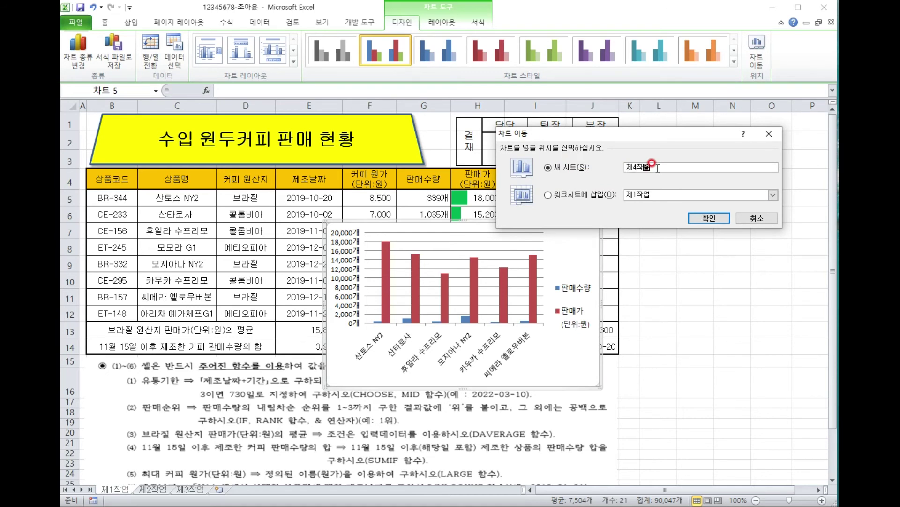
{"action": "key", "text": "Return"}
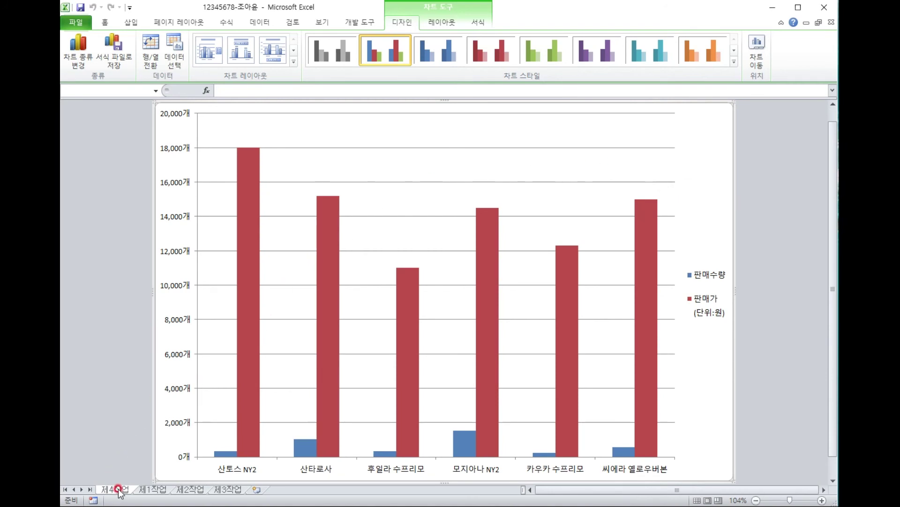
Move the 제4작업 sheet after 제3작업 and view the chart instruction picture there.
{"action": "left_click_drag", "start_coordinate": [146, 498], "coordinate": [262, 493]}
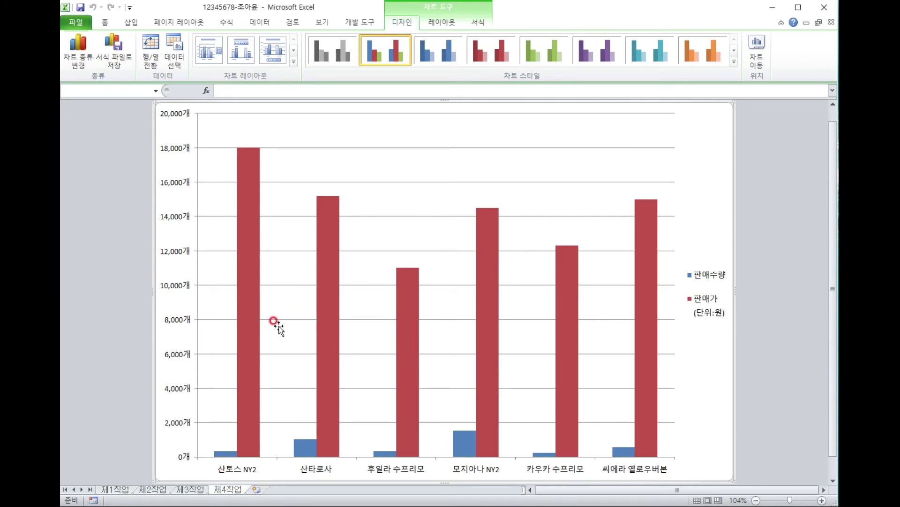
{"action": "left_click", "coordinate": [189, 490]}
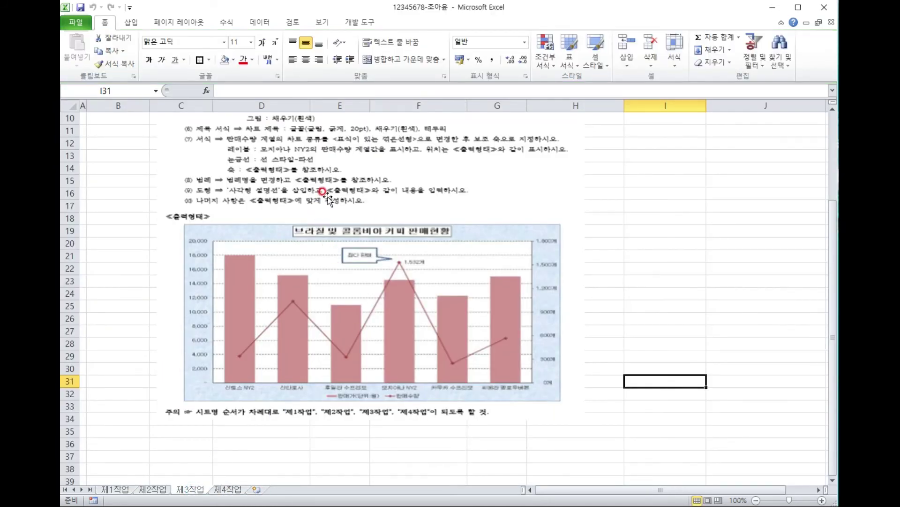
{"action": "left_click", "coordinate": [323, 193]}
{"action": "scroll", "coordinate": [305, 197], "scroll_direction": "up", "scroll_amount": 2}
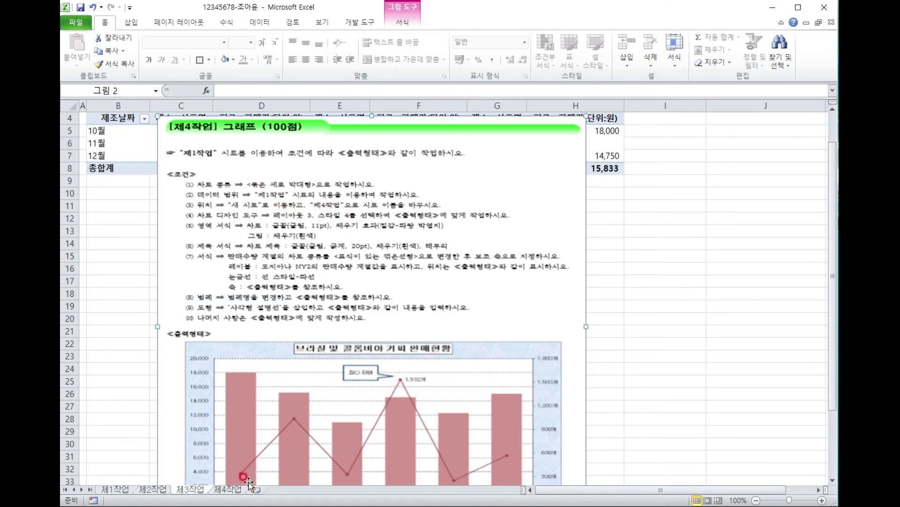
Apply chart layout 3, which adds a title placeholder, to the 제4작업 chart.
{"action": "left_click", "coordinate": [230, 491]}
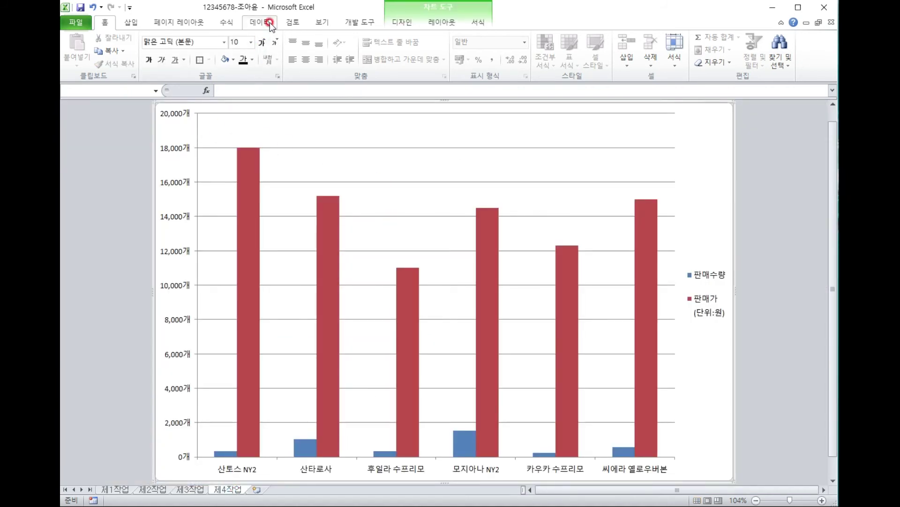
{"action": "left_click", "coordinate": [442, 22]}
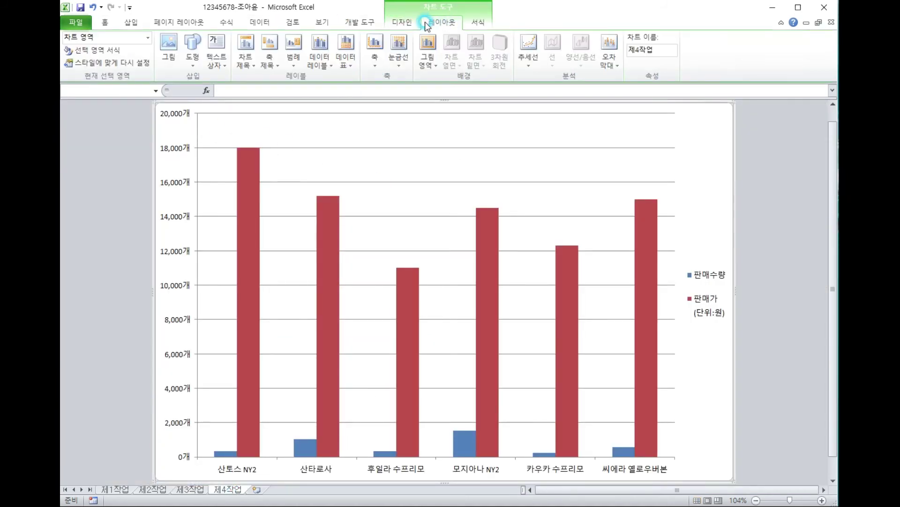
{"action": "left_click", "coordinate": [477, 22]}
{"action": "left_click", "coordinate": [415, 117]}
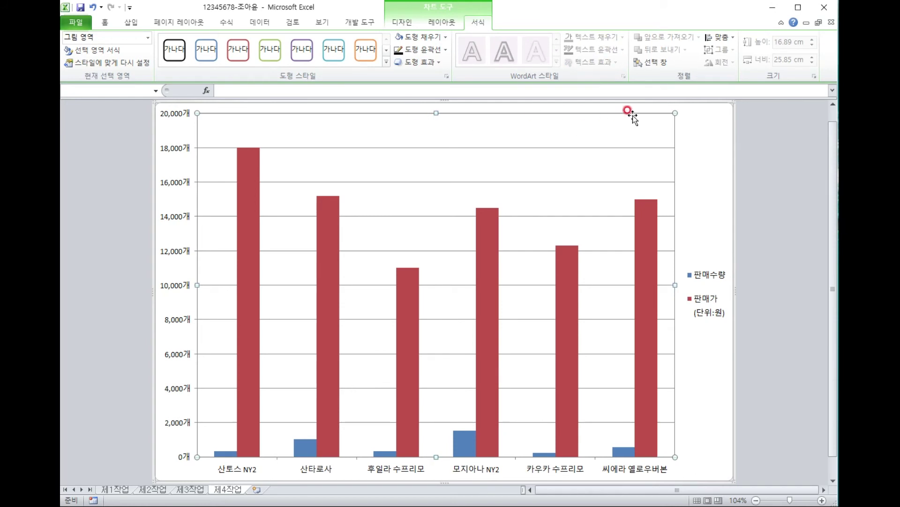
{"action": "left_click", "coordinate": [719, 120]}
{"action": "left_click", "coordinate": [442, 22]}
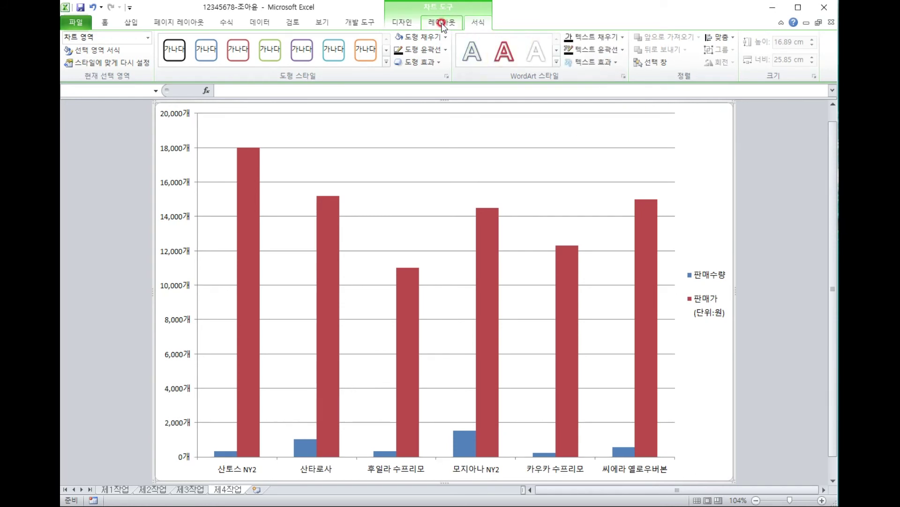
{"action": "left_click", "coordinate": [400, 22]}
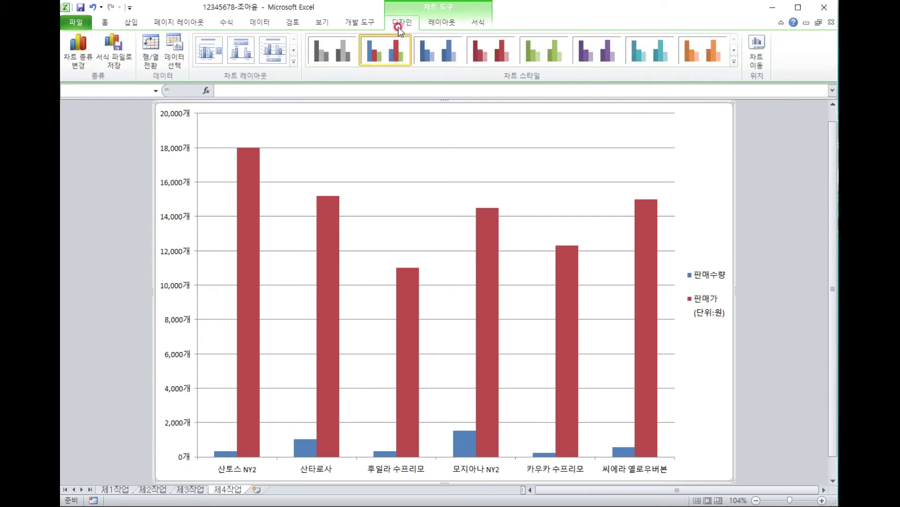
{"action": "left_click", "coordinate": [275, 58]}
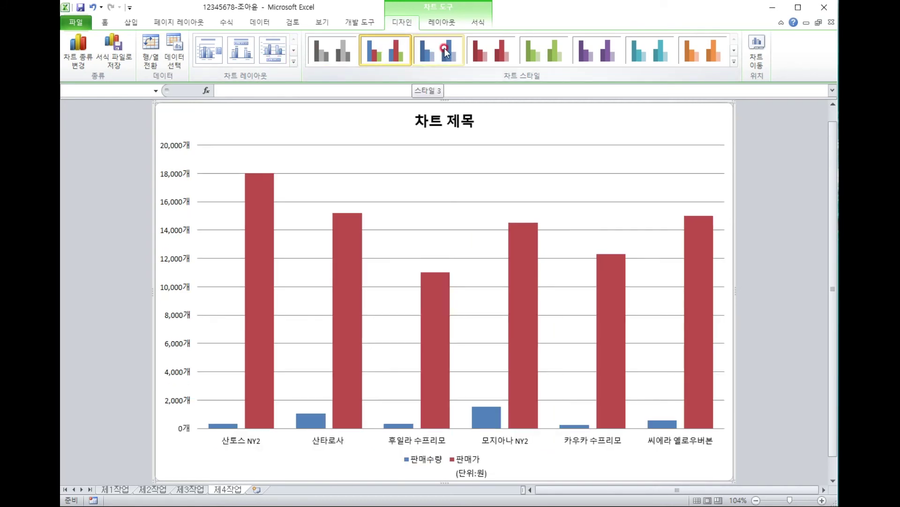
Apply the red Style 4 to the chart, then view the 제3작업 instruction picture.
{"action": "left_click", "coordinate": [483, 50]}
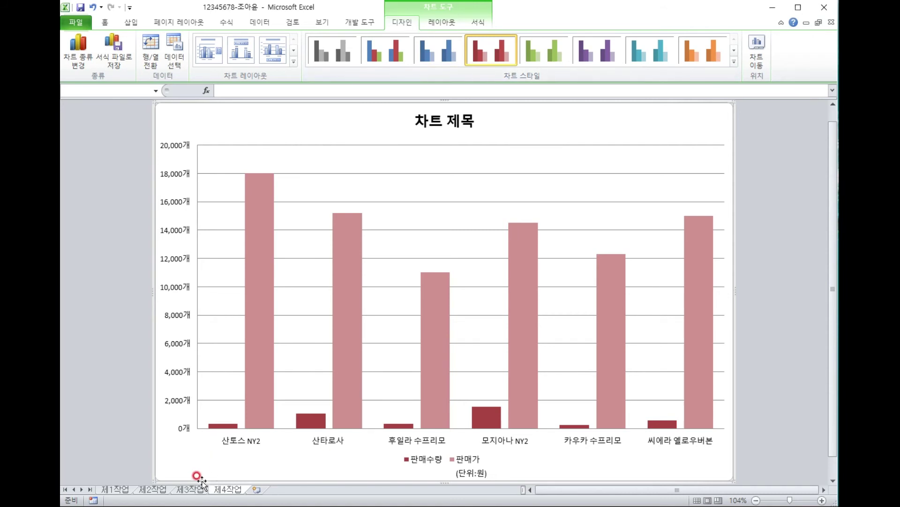
{"action": "left_click", "coordinate": [192, 489]}
{"action": "left_click", "coordinate": [278, 243]}
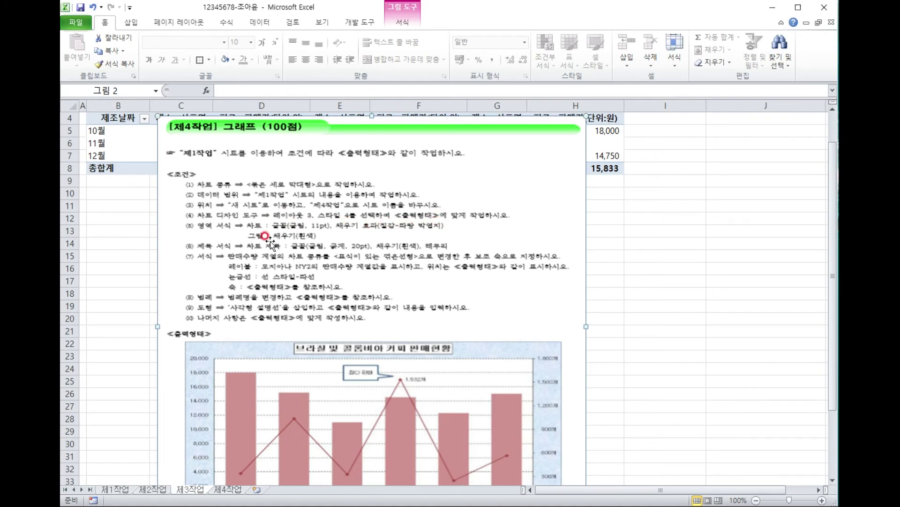
Set the whole 제4작업 chart's text to font 굴림, size 11.
{"action": "left_click", "coordinate": [231, 489]}
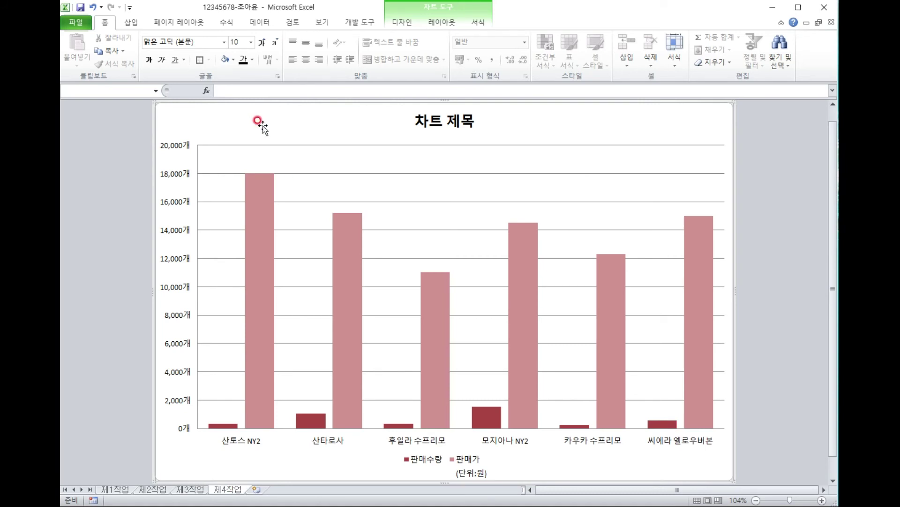
{"action": "left_click", "coordinate": [206, 43]}
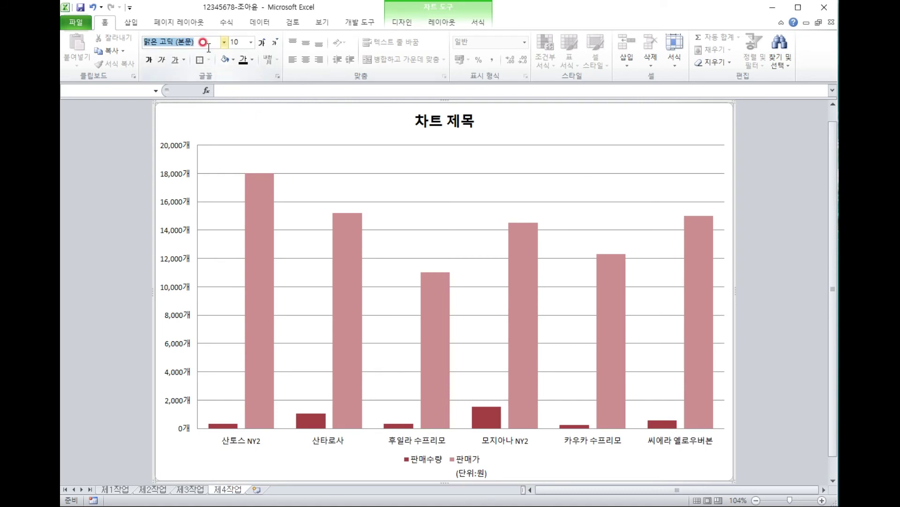
{"action": "type", "text": "굴림"}
{"action": "key", "text": "Return"}
{"action": "left_click", "coordinate": [237, 42]}
{"action": "type", "text": "1"}
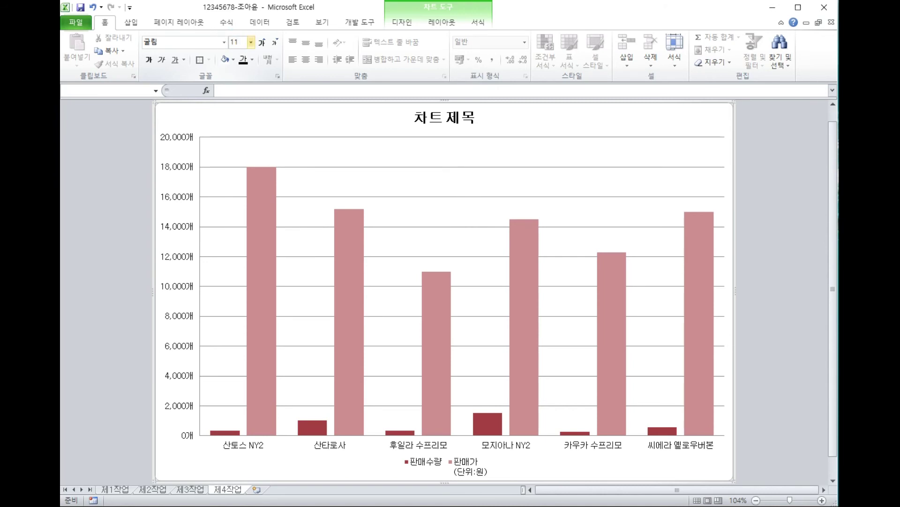
{"action": "key", "text": "Return"}
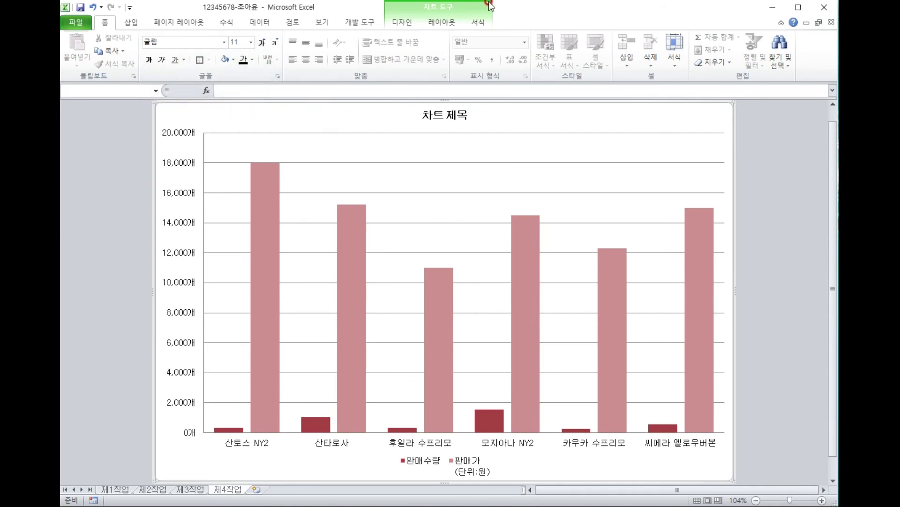
Fill the chart area with the blue tissue texture.
{"action": "left_click", "coordinate": [478, 22]}
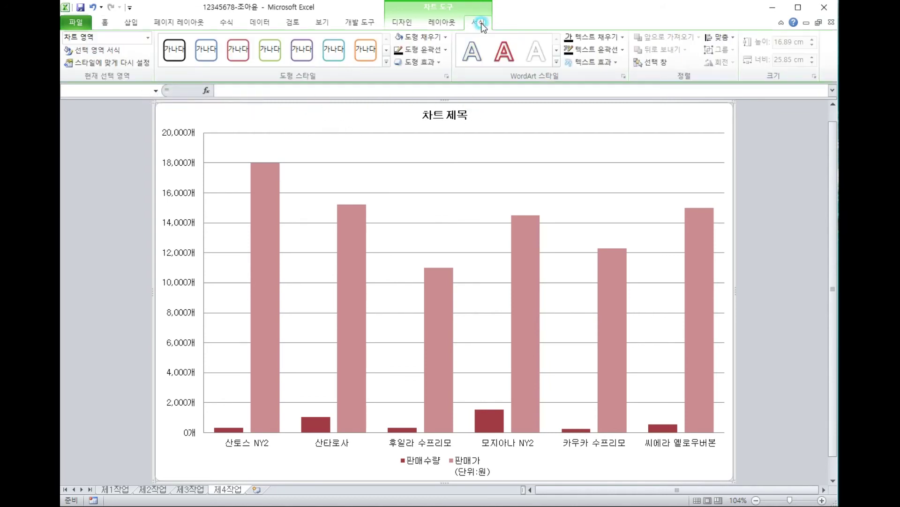
{"action": "left_click", "coordinate": [444, 38]}
{"action": "mouse_move", "coordinate": [472, 202]}
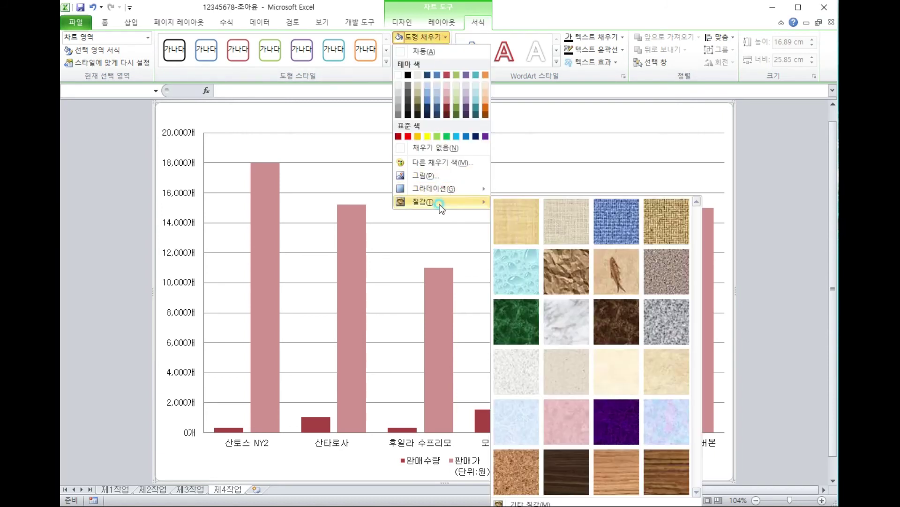
{"action": "left_click", "coordinate": [522, 418]}
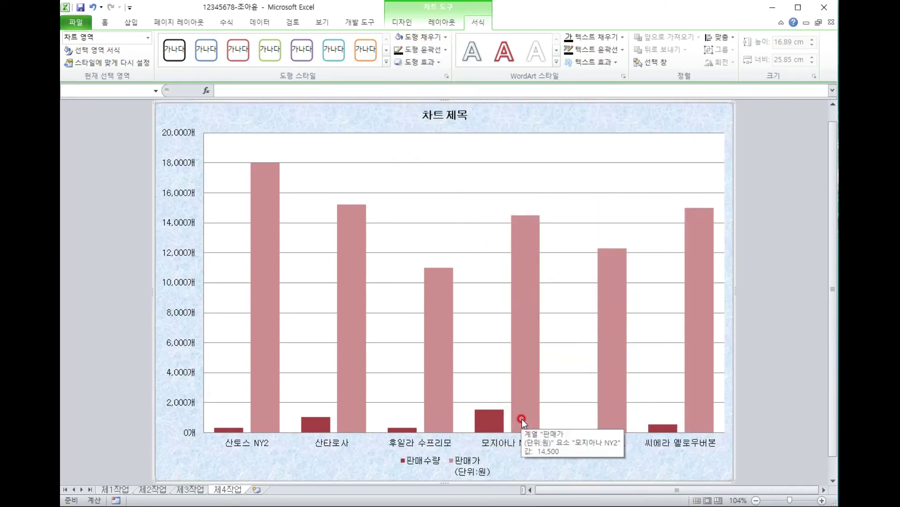
Fill the chart's plot area with white.
{"action": "left_click", "coordinate": [485, 147]}
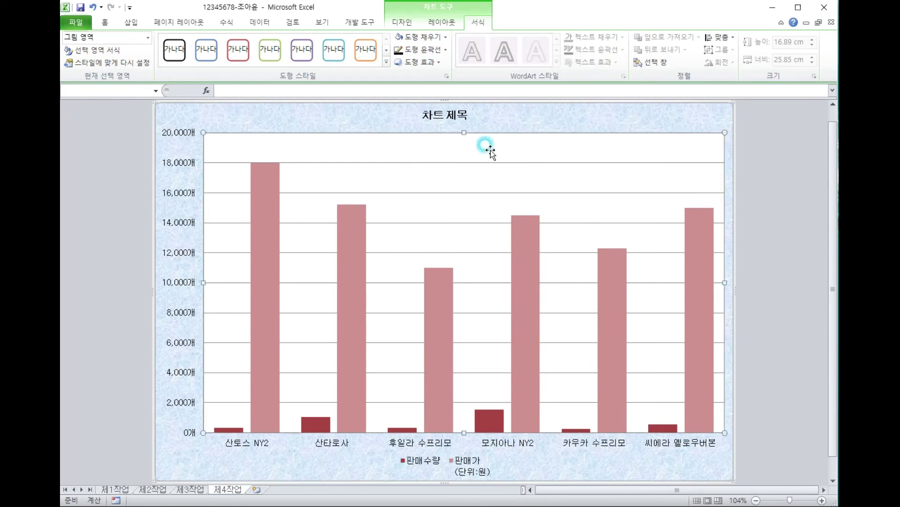
{"action": "left_click", "coordinate": [439, 39]}
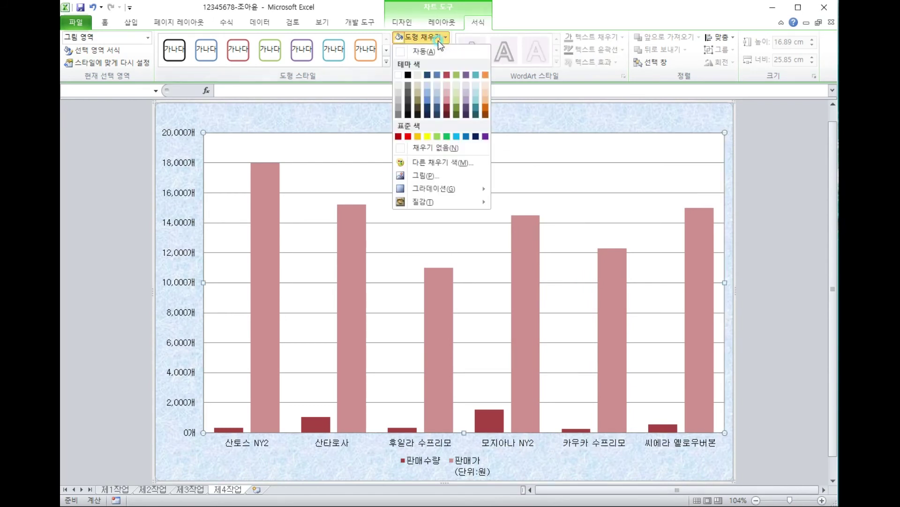
{"action": "left_click", "coordinate": [399, 75]}
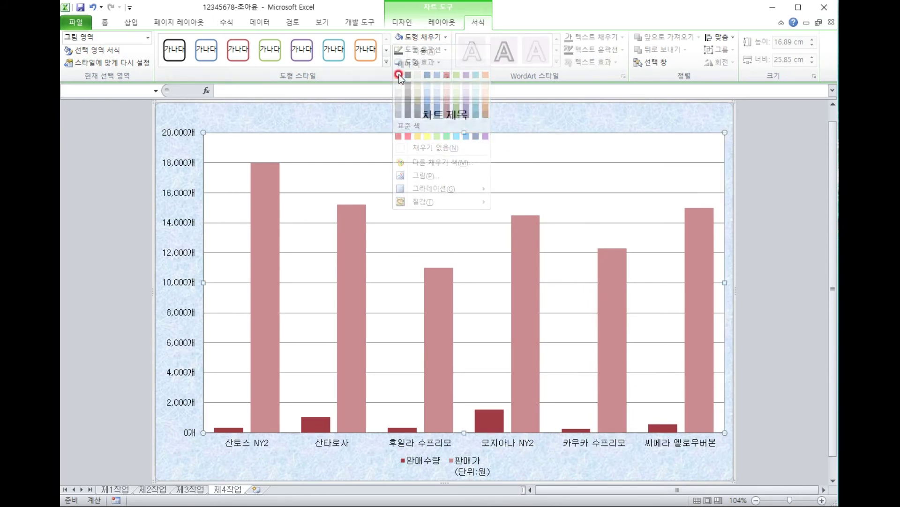
{"action": "left_click", "coordinate": [784, 177]}
{"action": "left_click", "coordinate": [448, 114]}
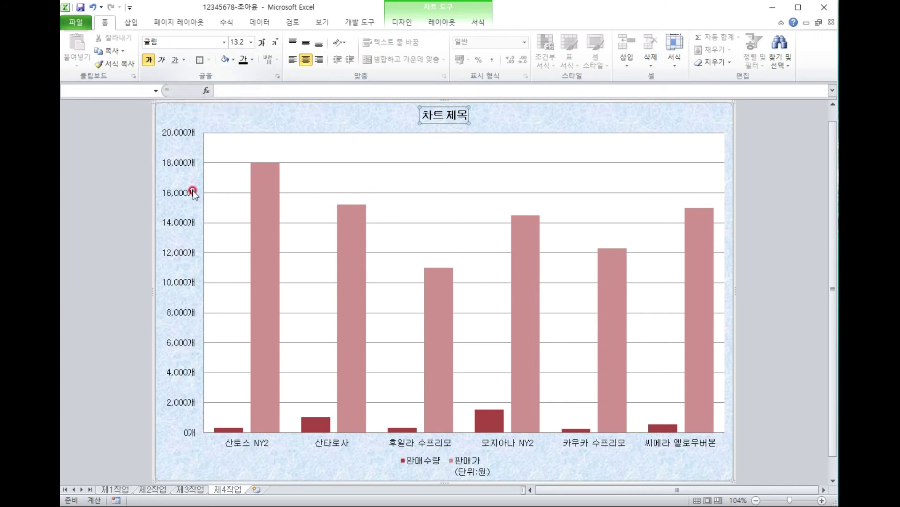
Format the chart title at size 20 with a white fill and black outline.
{"action": "left_click", "coordinate": [193, 488]}
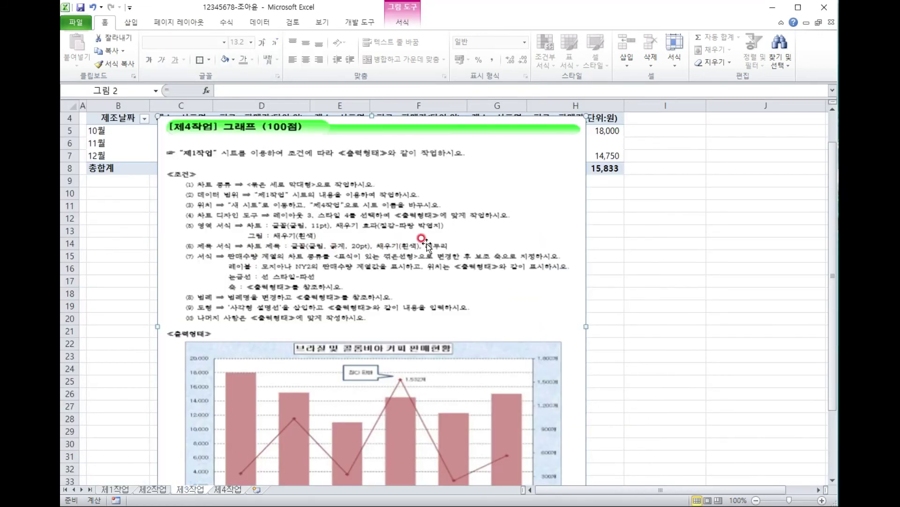
{"action": "left_click", "coordinate": [228, 488]}
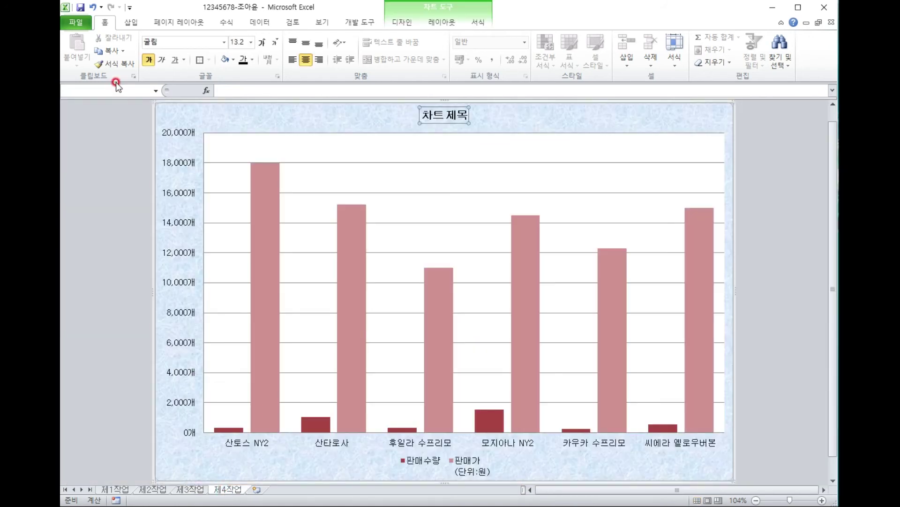
{"action": "left_click", "coordinate": [236, 42]}
{"action": "type", "text": "20"}
{"action": "key", "text": "Return"}
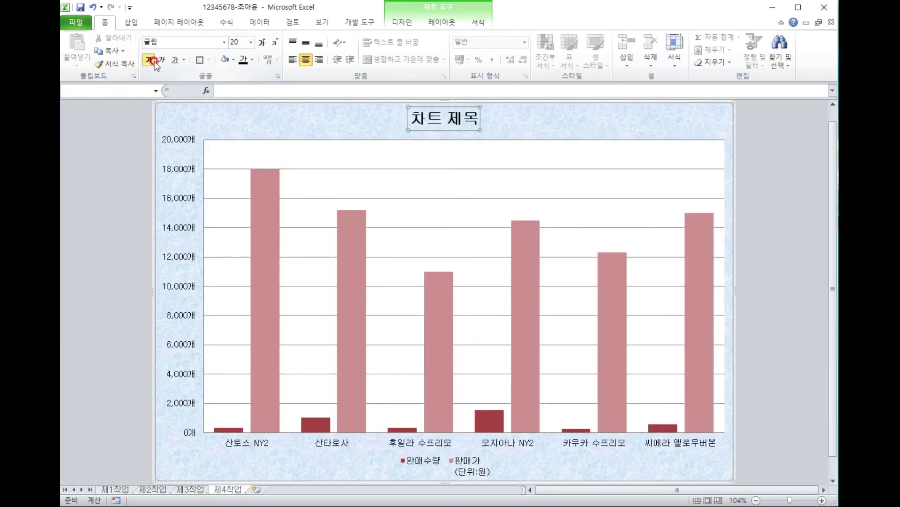
{"action": "left_click", "coordinate": [232, 60]}
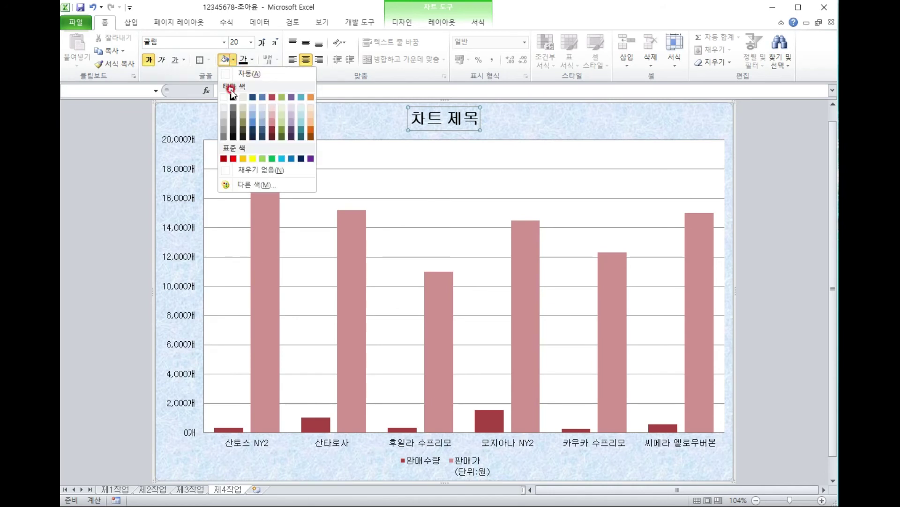
{"action": "left_click", "coordinate": [222, 97]}
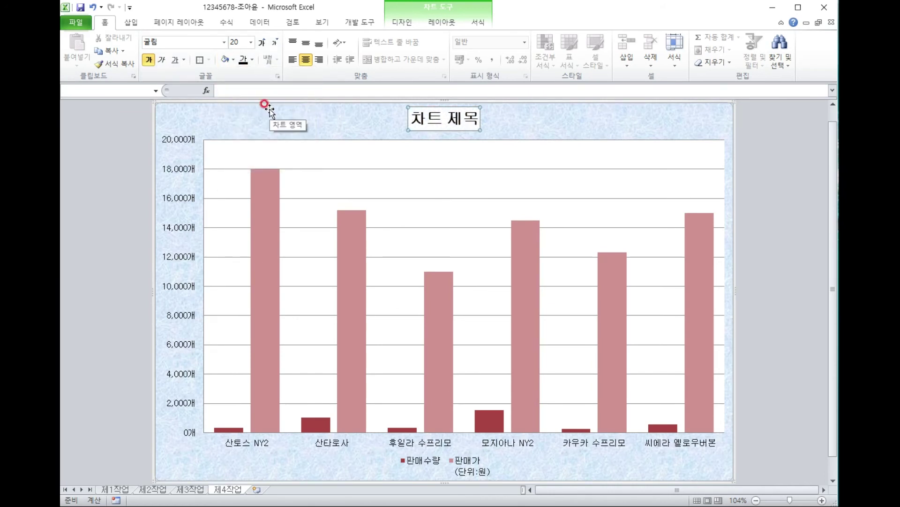
{"action": "left_click", "coordinate": [478, 22]}
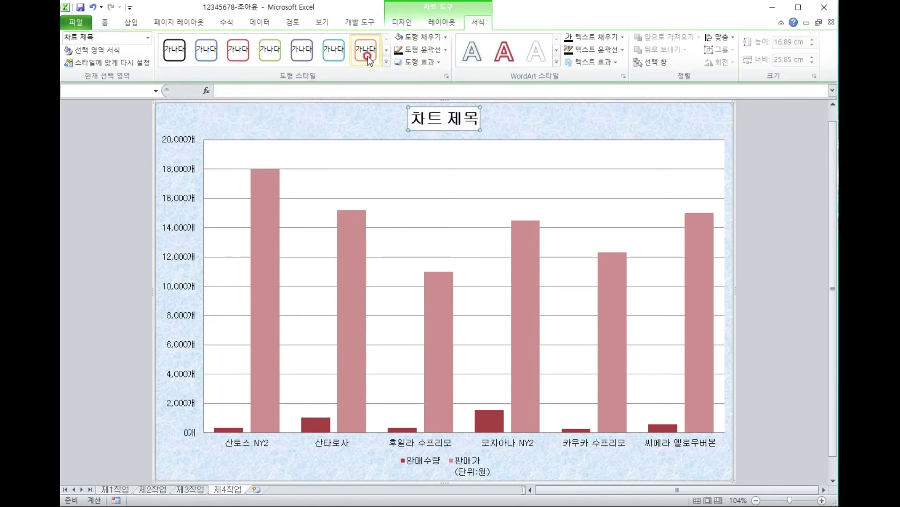
{"action": "left_click", "coordinate": [420, 50]}
{"action": "left_click", "coordinate": [409, 88]}
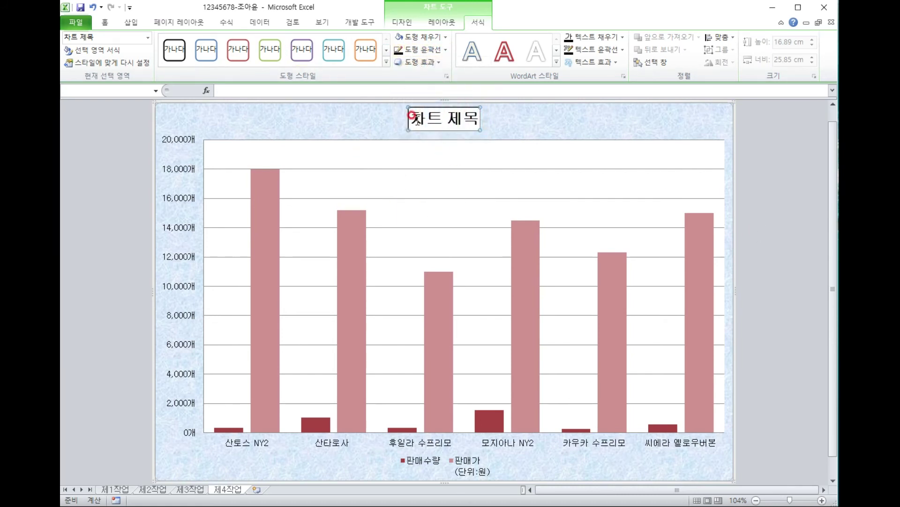
Replace the 차트 제목 placeholder with the title 브라질 및 콜롬비아 커피 판매현황.
{"action": "left_click_drag", "start_coordinate": [413, 116], "coordinate": [483, 116]}
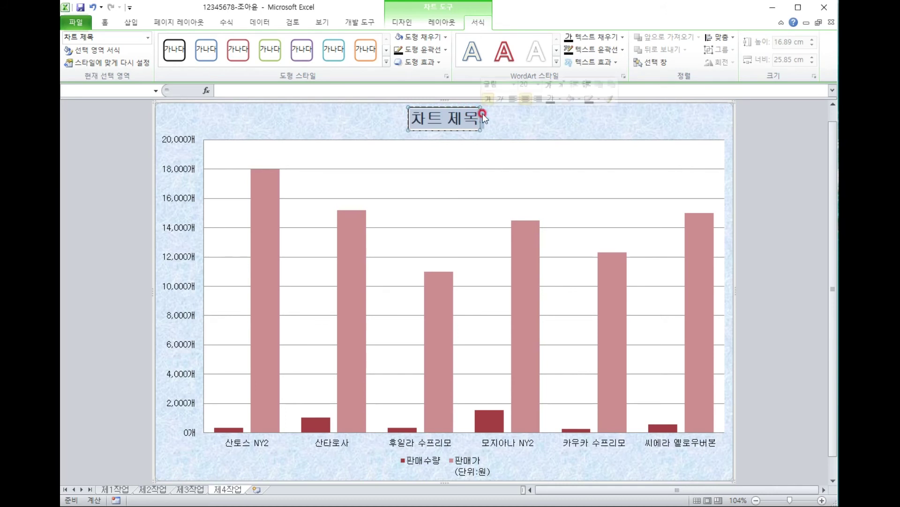
{"action": "type", "text": "브라"}
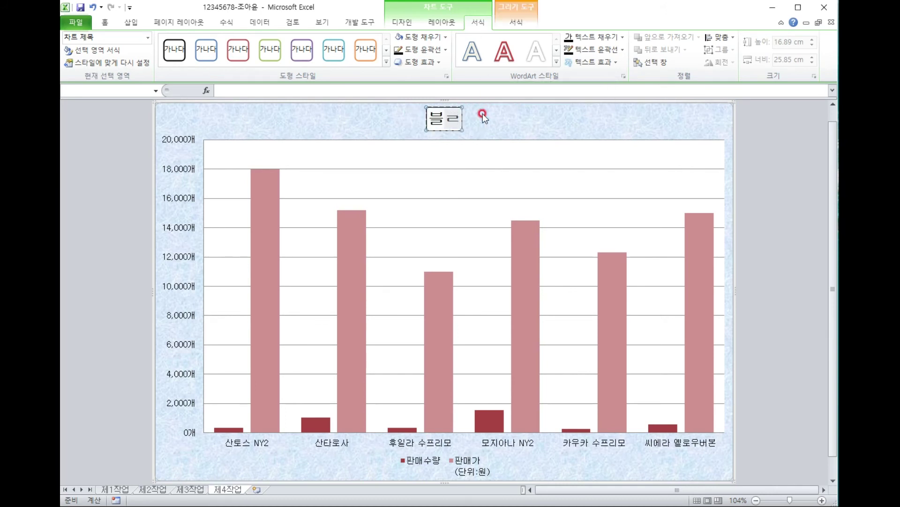
{"action": "type", "text": "질 및 콜"}
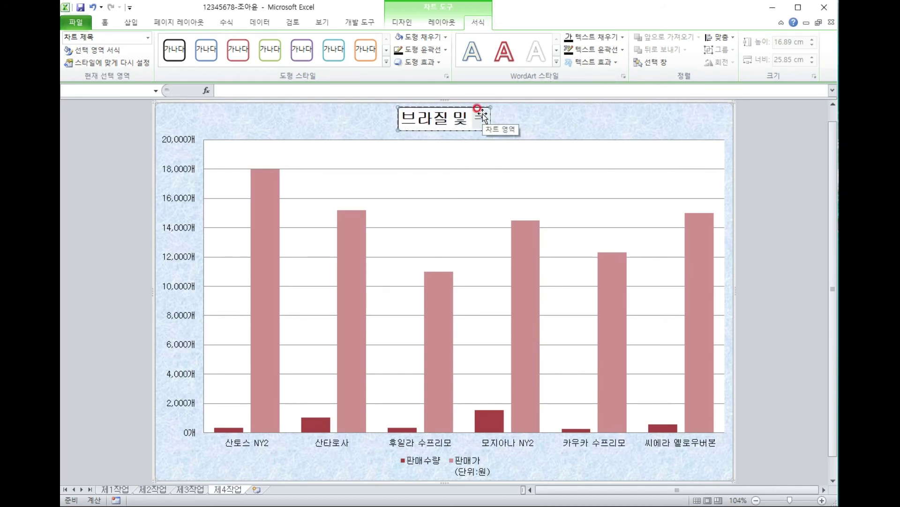
{"action": "type", "text": "롬빙아 커피"}
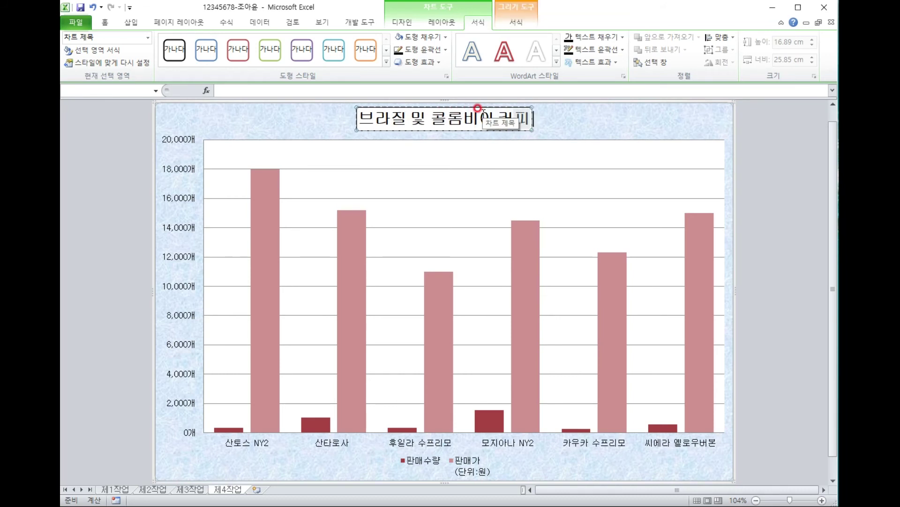
{"action": "type", "text": " 판매혀황"}
{"action": "left_click", "coordinate": [719, 123]}
{"action": "left_click", "coordinate": [755, 133]}
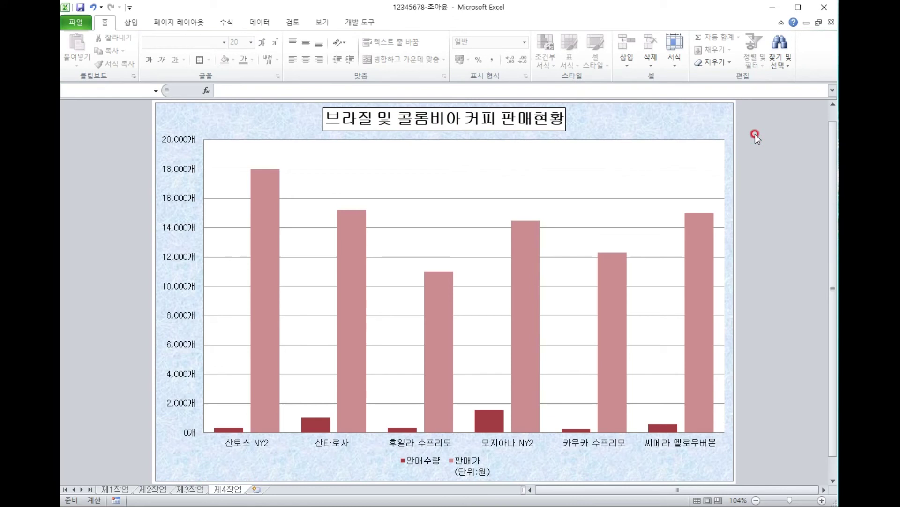
{"action": "left_click", "coordinate": [193, 491]}
{"action": "left_click", "coordinate": [225, 303]}
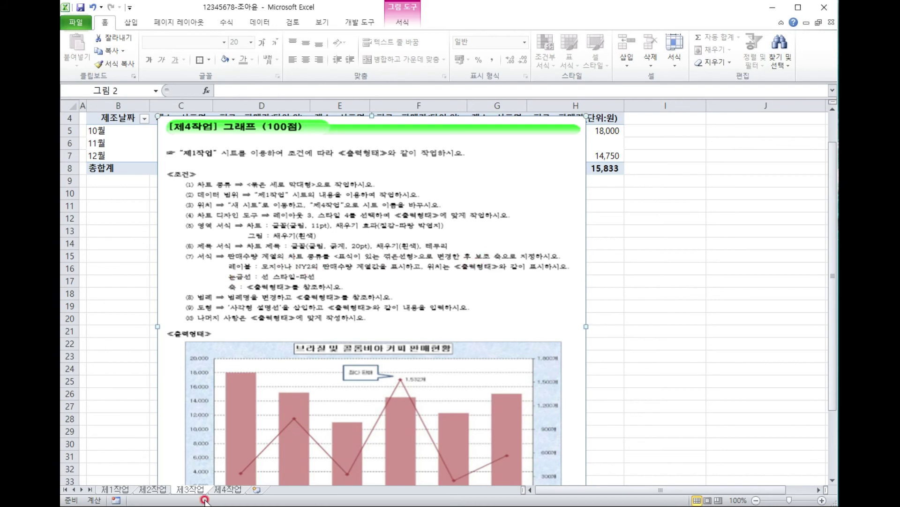
{"action": "scroll", "coordinate": [243, 276], "scroll_direction": "down", "scroll_amount": 1}
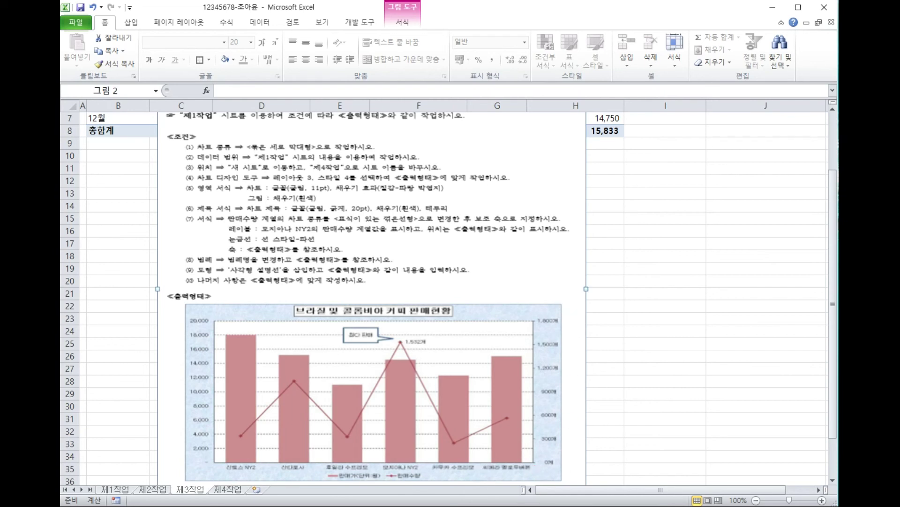
{"action": "left_click", "coordinate": [229, 489]}
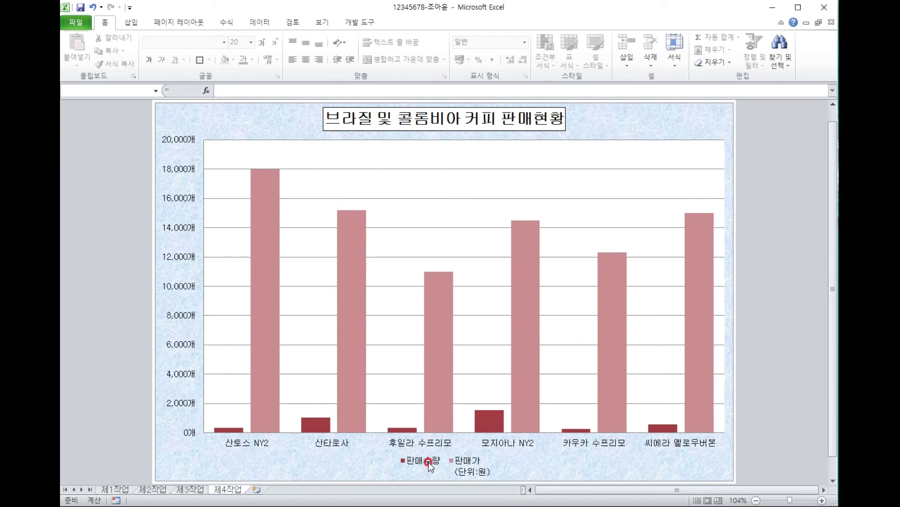
Change the 판매수량 series chart type to Line with Markers.
{"action": "mouse_move", "coordinate": [238, 429]}
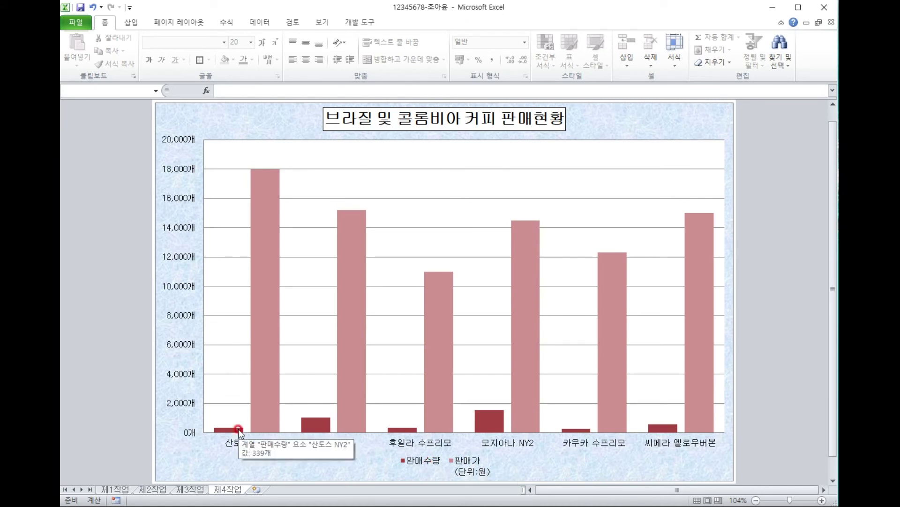
{"action": "left_click", "coordinate": [239, 429]}
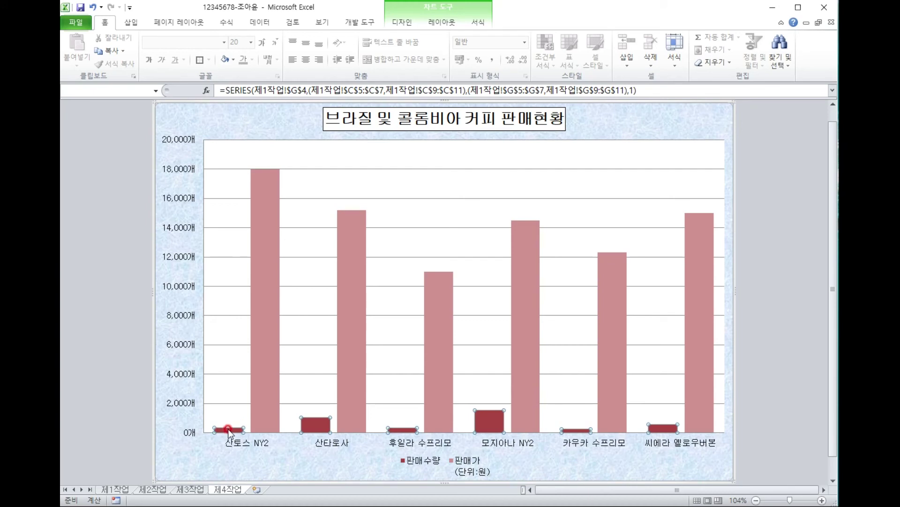
{"action": "right_click", "coordinate": [232, 430]}
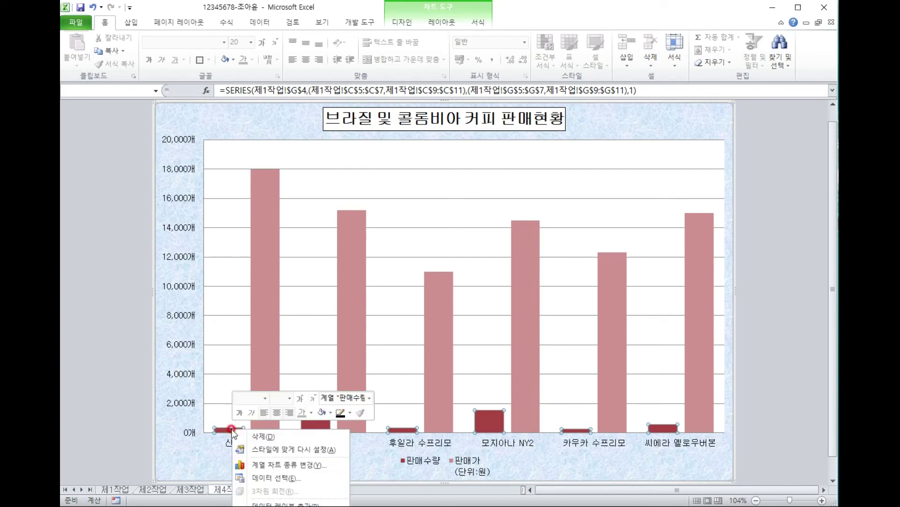
{"action": "left_click", "coordinate": [270, 466]}
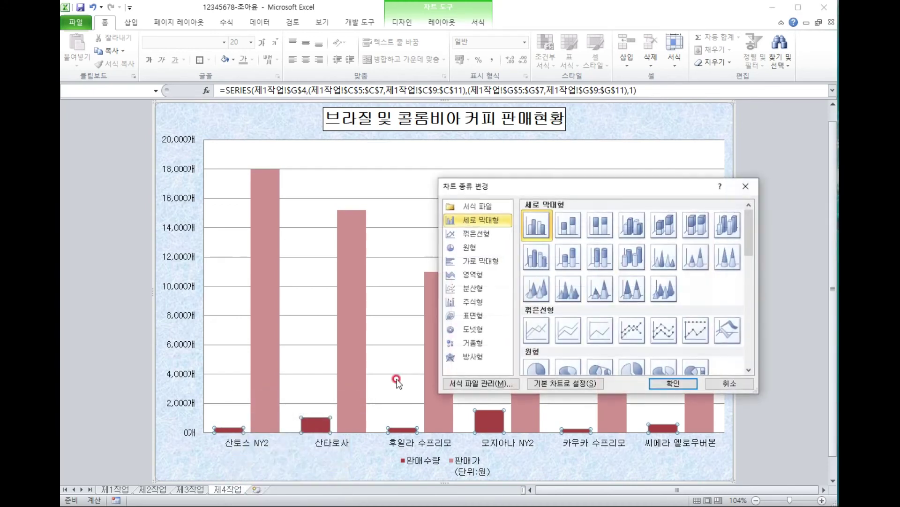
{"action": "left_click", "coordinate": [637, 332]}
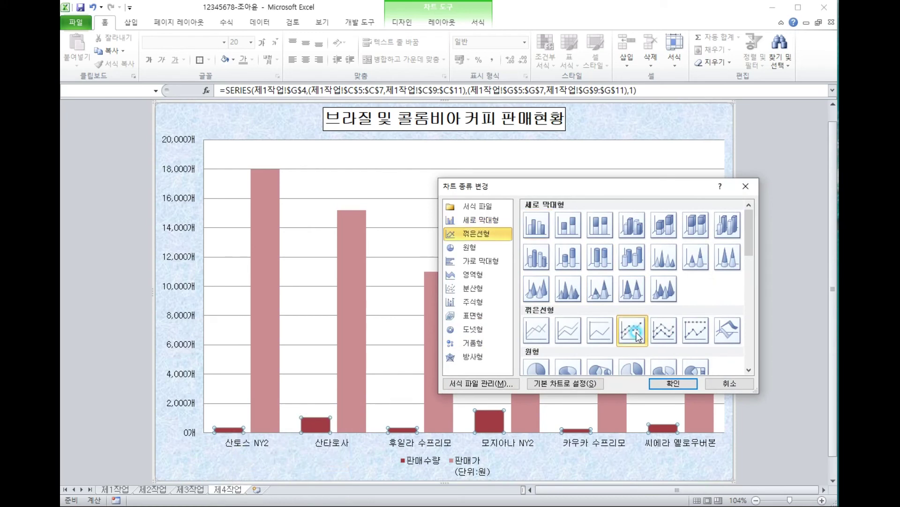
{"action": "left_click", "coordinate": [674, 384]}
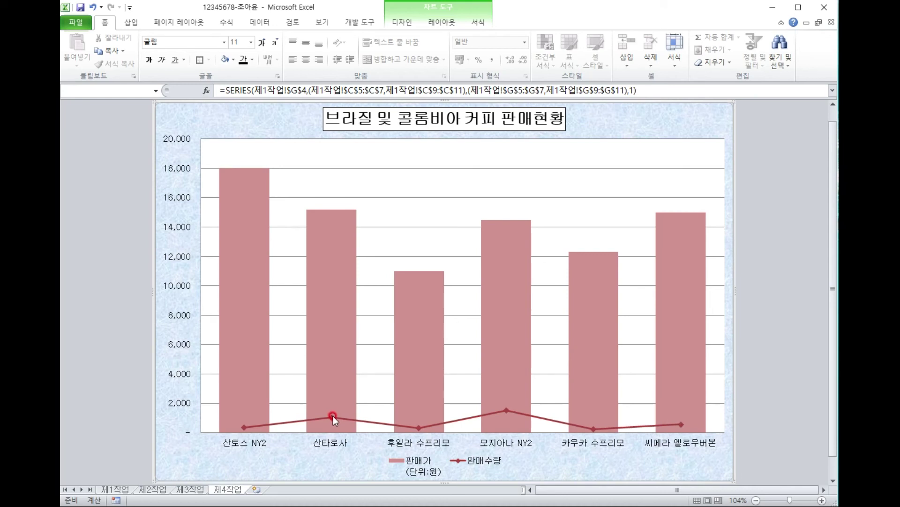
{"action": "left_click", "coordinate": [332, 416]}
Plot the 판매수량 line series on the secondary axis.
{"action": "right_click", "coordinate": [331, 416]}
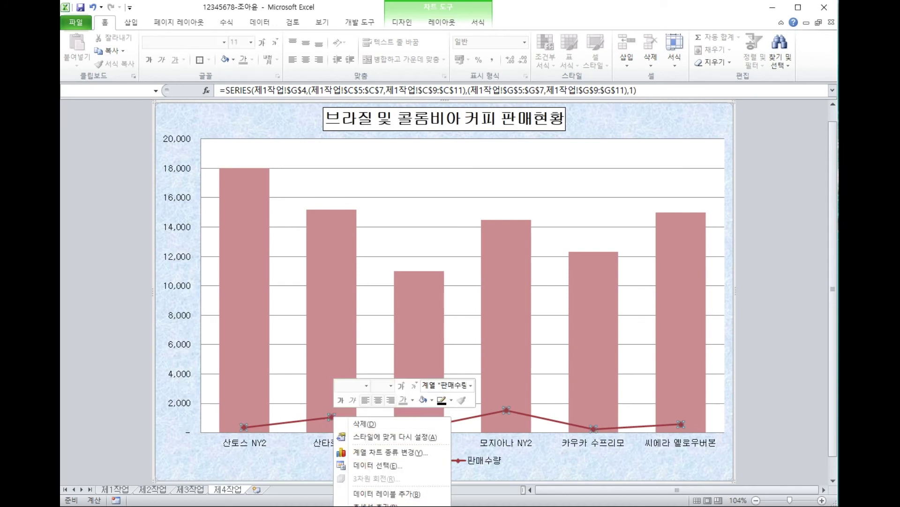
{"action": "key", "text": "f"}
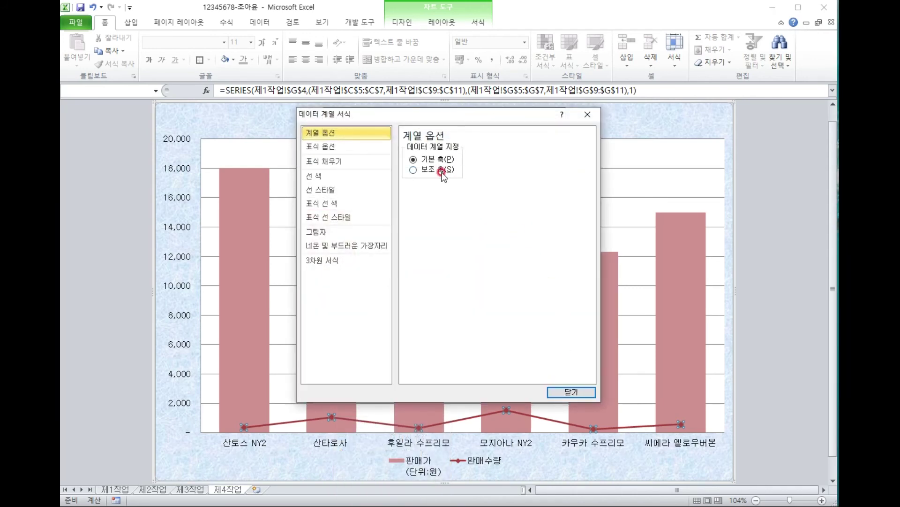
{"action": "left_click", "coordinate": [441, 170]}
{"action": "left_click", "coordinate": [563, 394]}
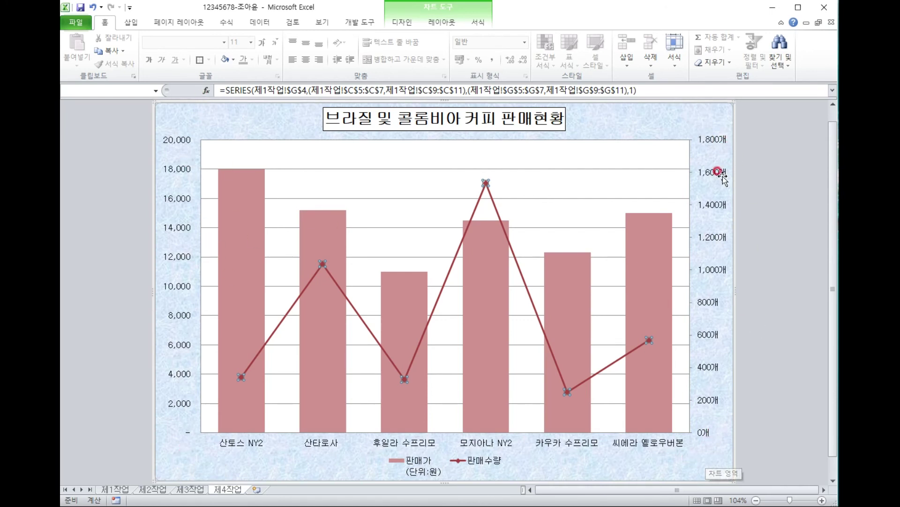
Set the secondary vertical axis major unit to a fixed 300.
{"action": "double_click", "coordinate": [711, 140]}
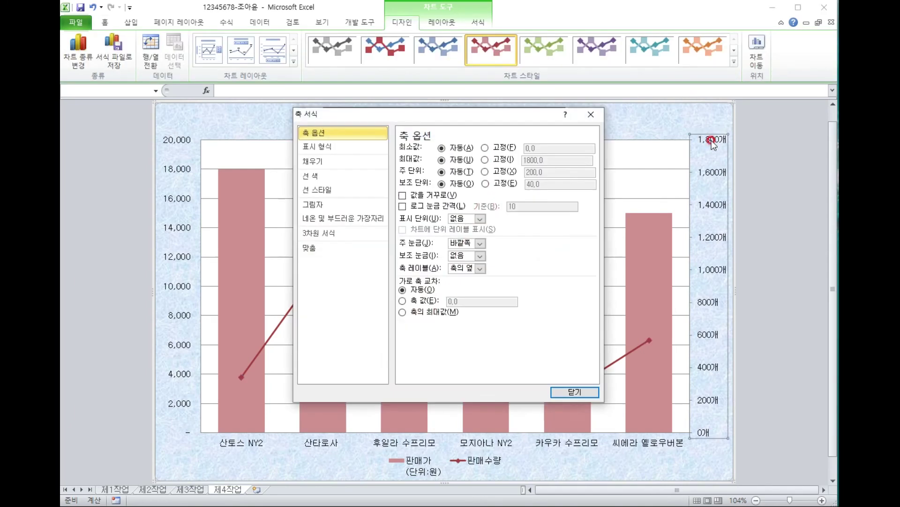
{"action": "left_click", "coordinate": [485, 171]}
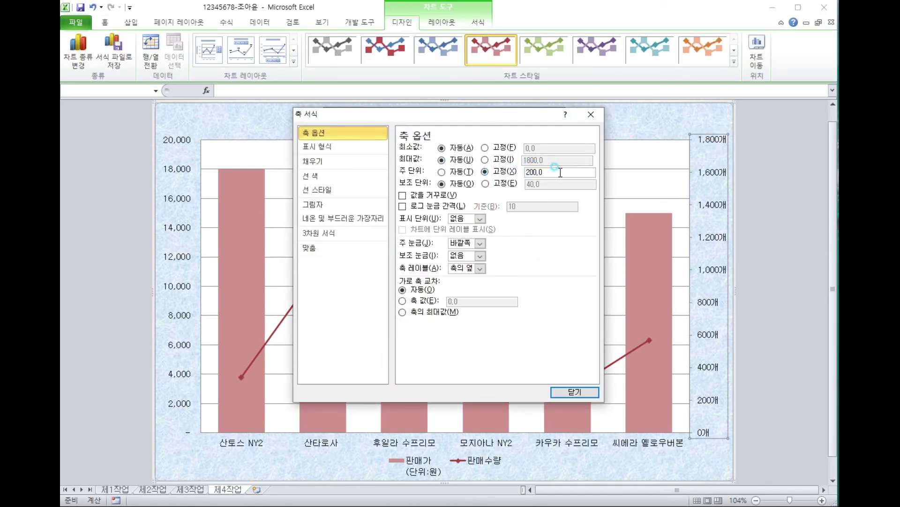
{"action": "type", "text": "300"}
{"action": "key", "text": "Return"}
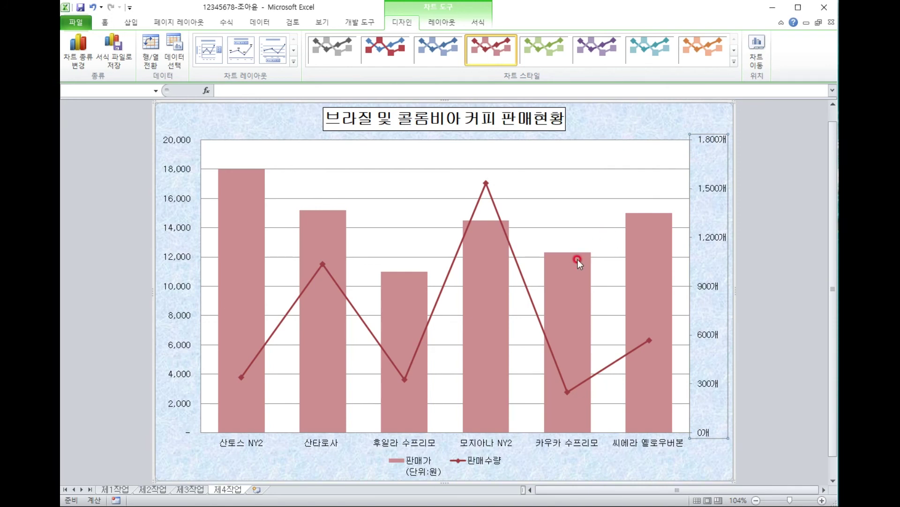
Change the major horizontal gridlines' outline to a dash style.
{"action": "left_click", "coordinate": [297, 169]}
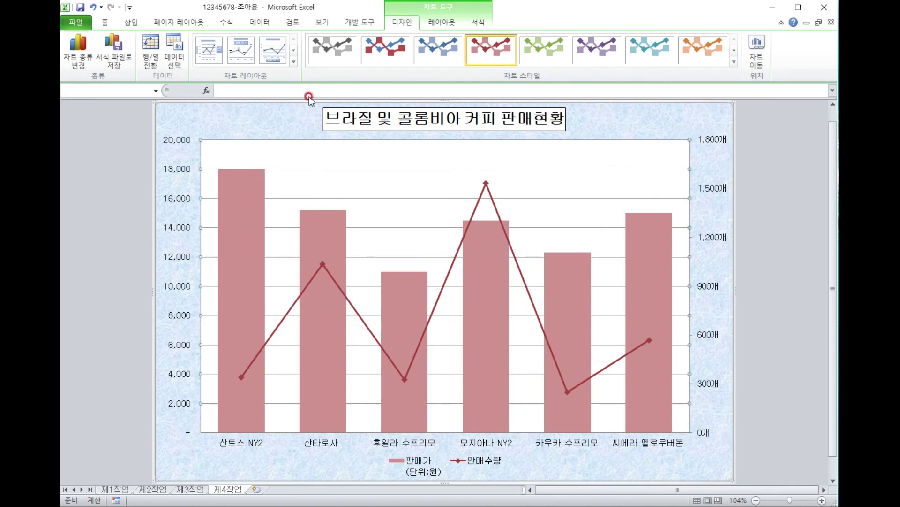
{"action": "left_click", "coordinate": [477, 24]}
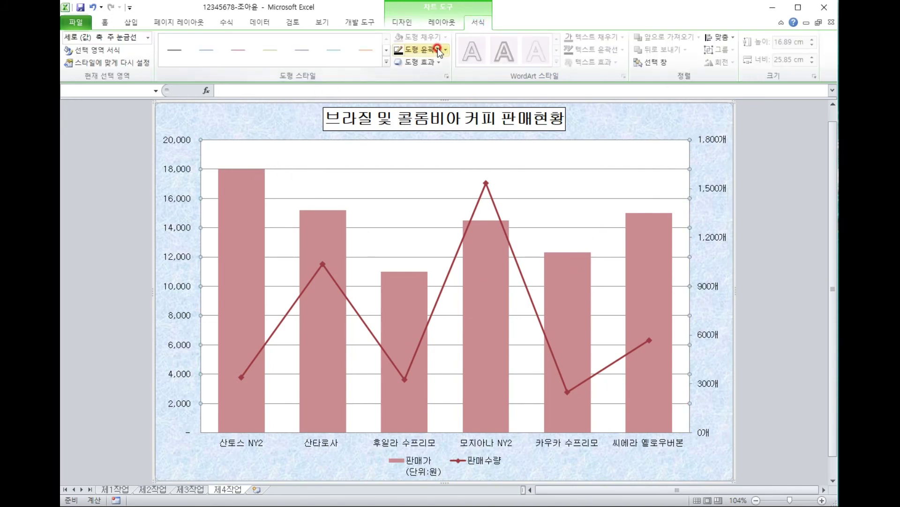
{"action": "left_click", "coordinate": [438, 49]}
{"action": "mouse_move", "coordinate": [451, 202]}
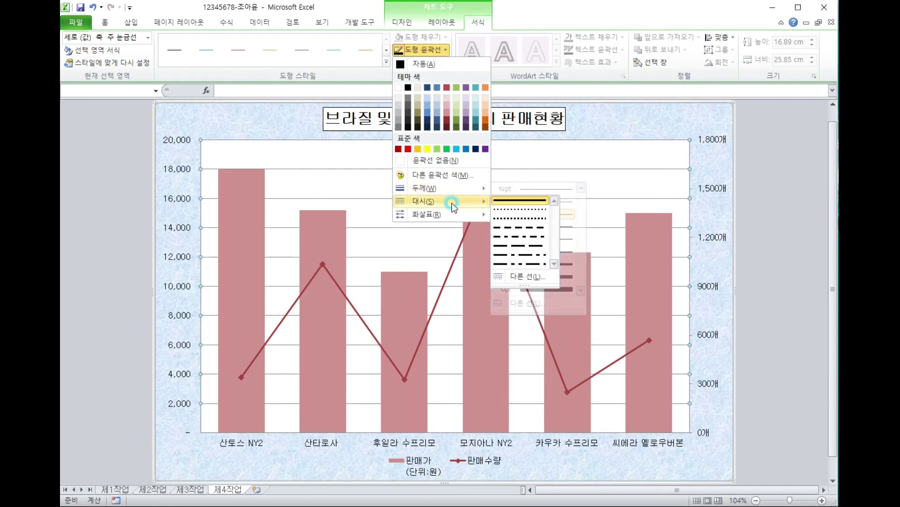
{"action": "left_click", "coordinate": [530, 227]}
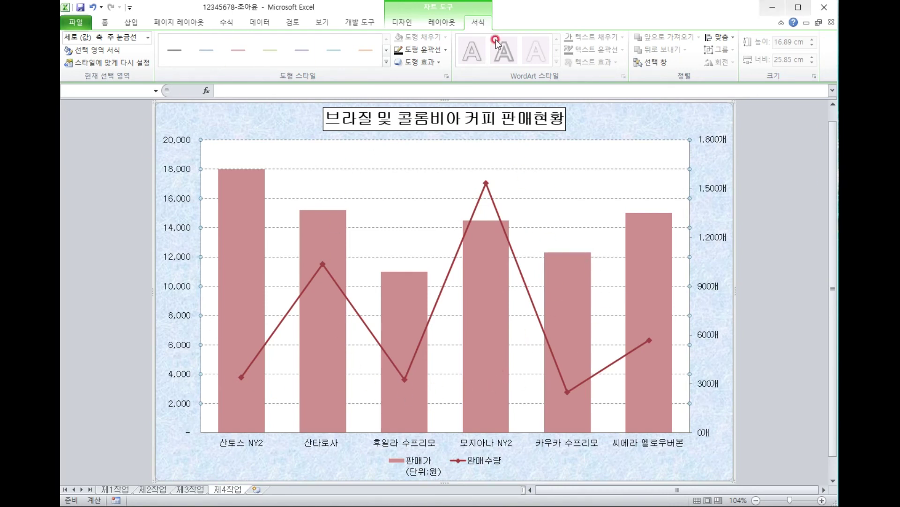
Check the 제3작업 instructions, then return to the 제4작업 chart and select the legend.
{"action": "left_click", "coordinate": [193, 490]}
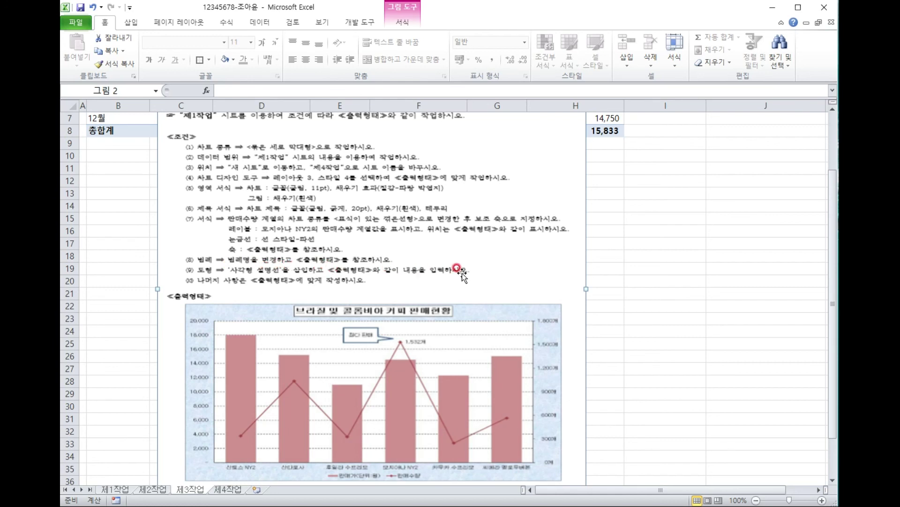
{"action": "left_click", "coordinate": [227, 490]}
{"action": "left_click", "coordinate": [474, 461]}
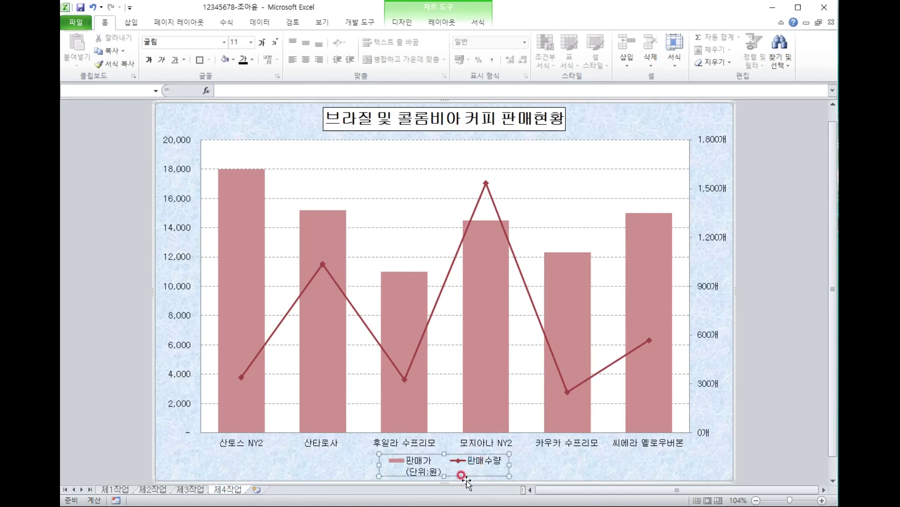
In Select Data, rename the quantity series to 판매수량.
{"action": "right_click", "coordinate": [423, 462]}
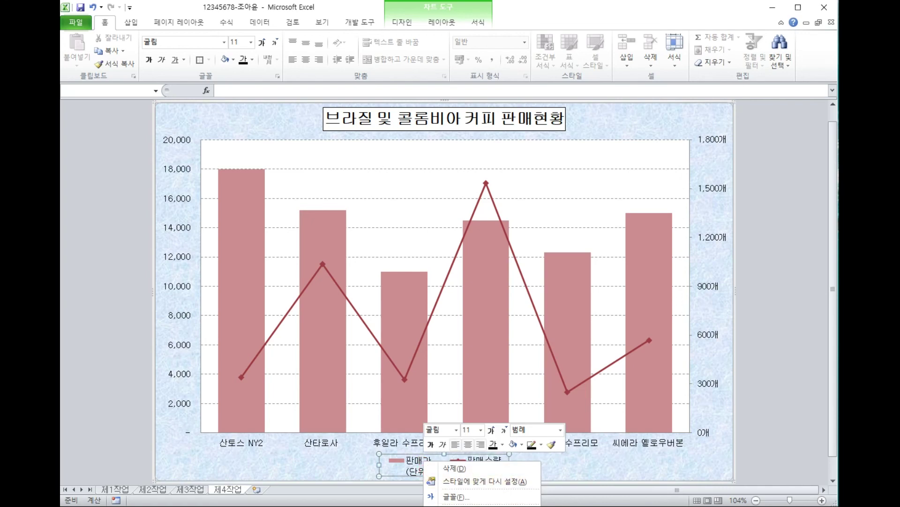
{"action": "key", "text": "e"}
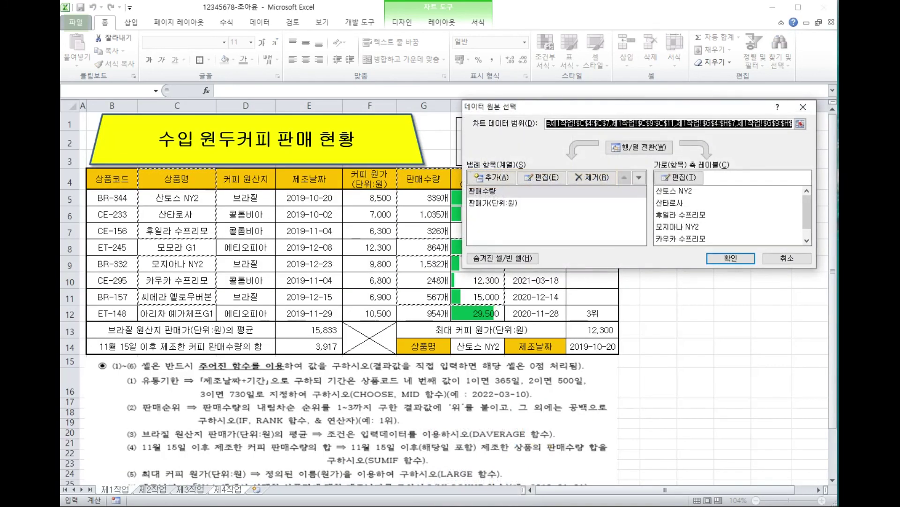
{"action": "left_click", "coordinate": [483, 191]}
{"action": "left_click", "coordinate": [541, 177]}
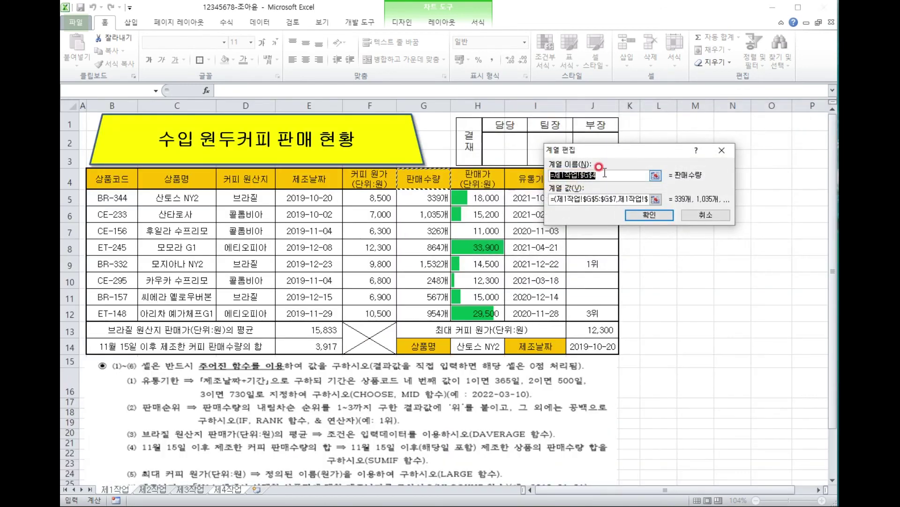
{"action": "type", "text": "판매수량"}
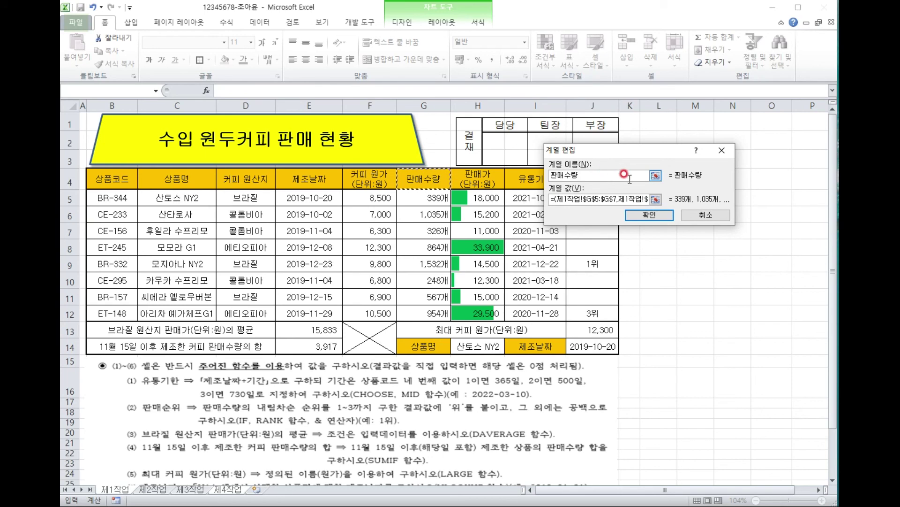
{"action": "left_click", "coordinate": [650, 215]}
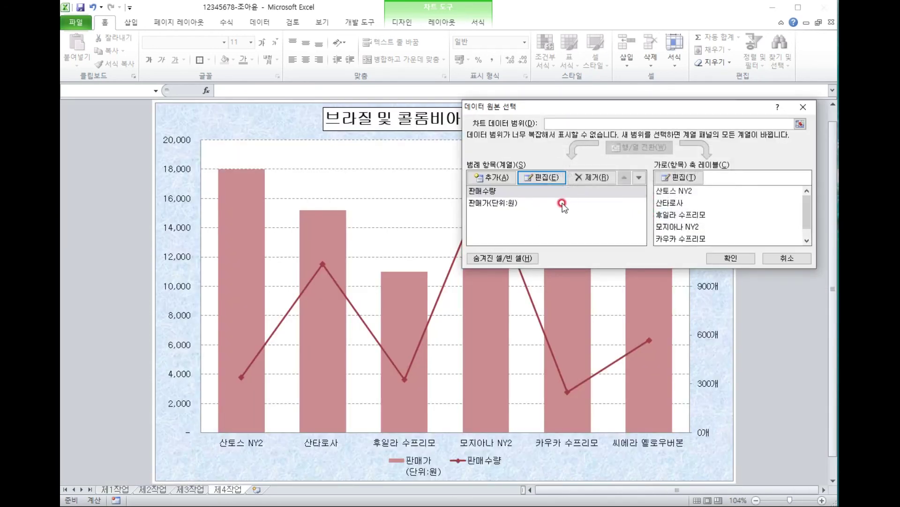
Rename the price series to 판매가(단위:원) and close Select Data.
{"action": "left_click", "coordinate": [533, 199]}
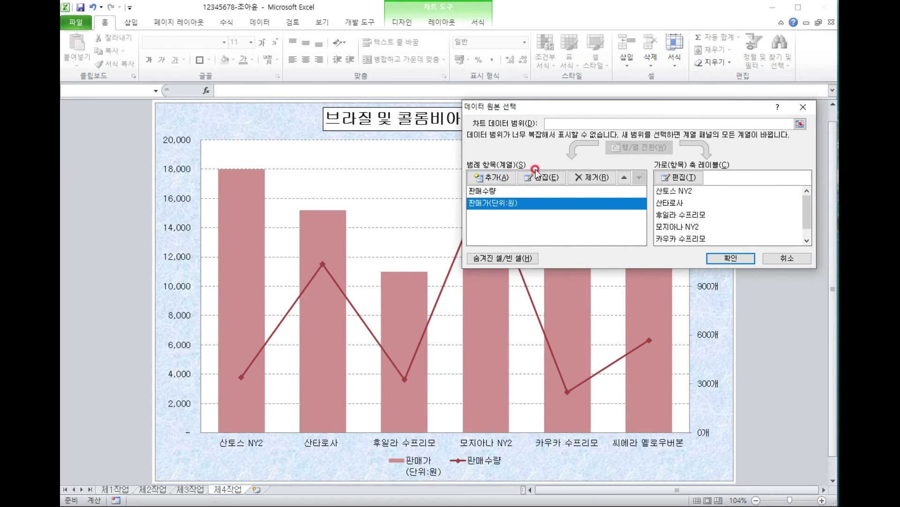
{"action": "left_click", "coordinate": [537, 177]}
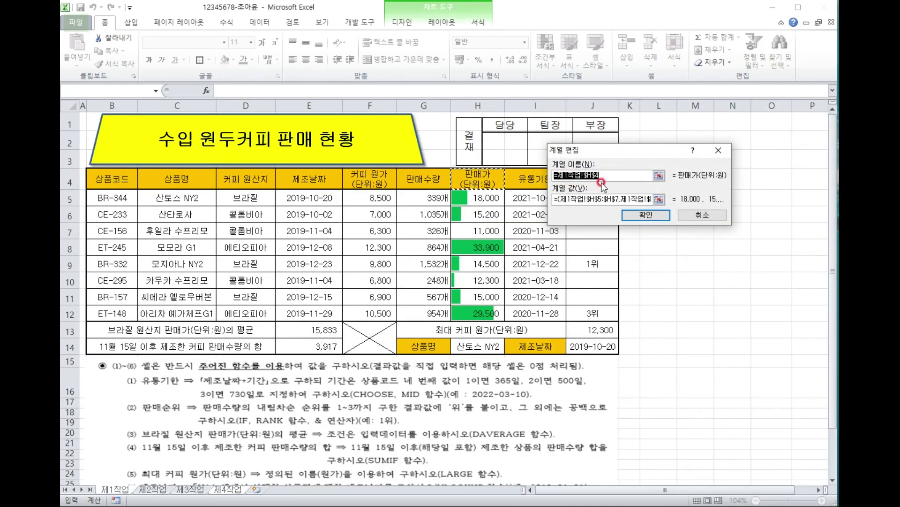
{"action": "type", "text": "판매"}
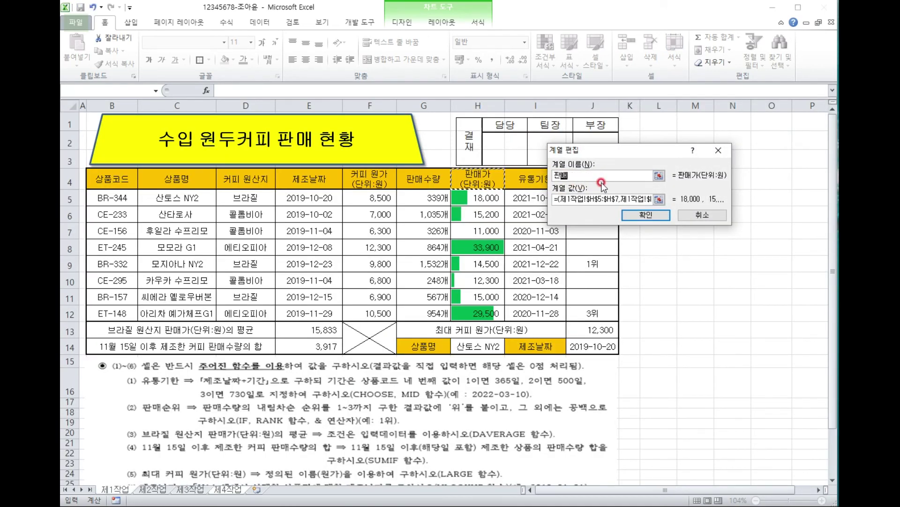
{"action": "type", "text": "가(단위:원"}
{"action": "key", "text": "Return"}
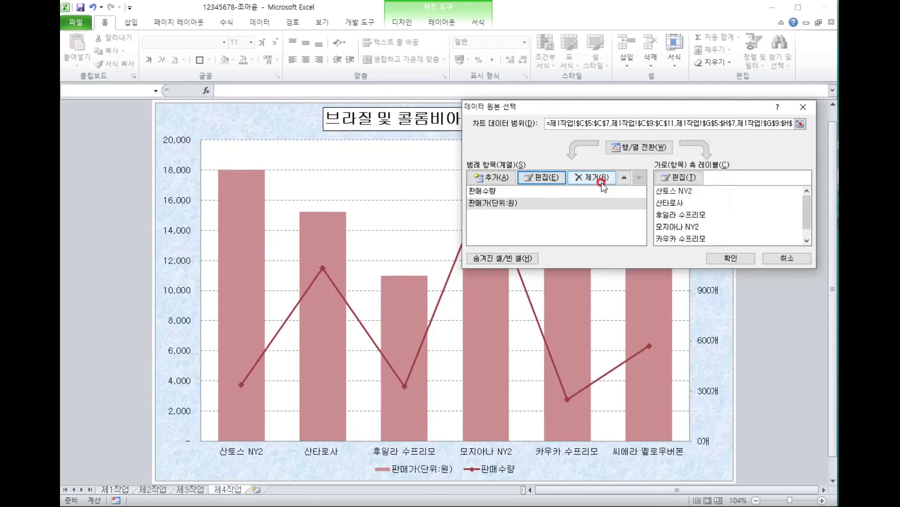
{"action": "left_click", "coordinate": [739, 257]}
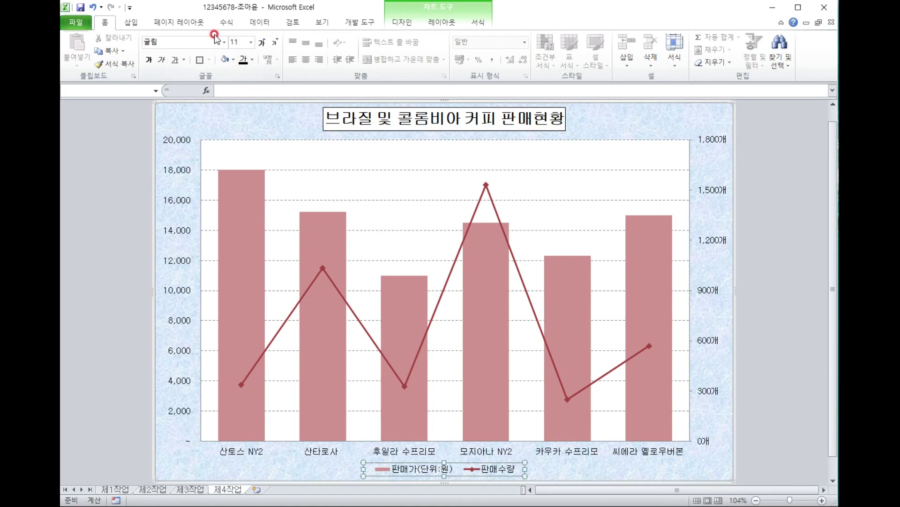
Draw a Rectangular Callout above the plot, just left of the 모지아나 NY2 line peak.
{"action": "left_click", "coordinate": [138, 25]}
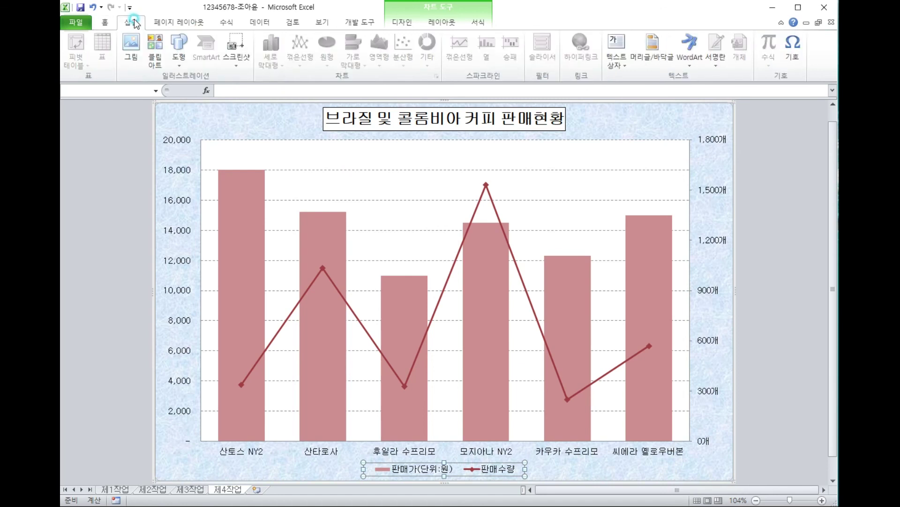
{"action": "left_click", "coordinate": [179, 47]}
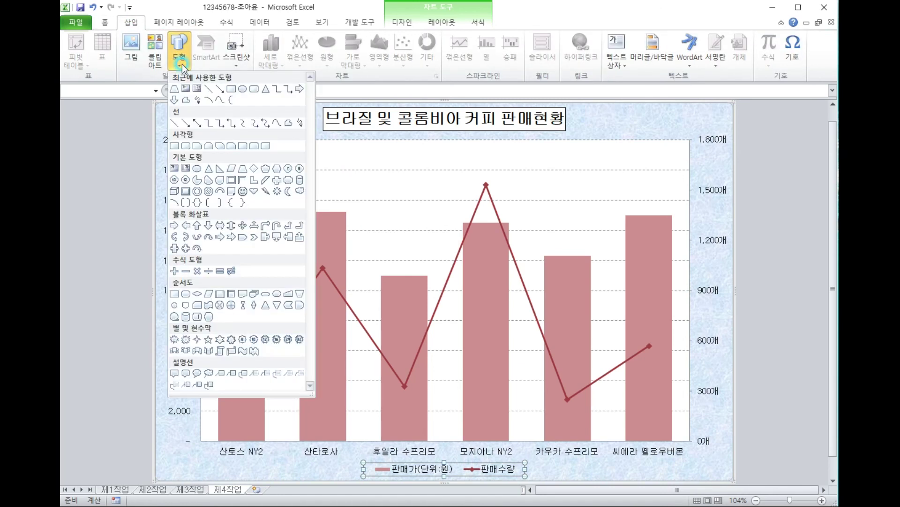
{"action": "left_click", "coordinate": [173, 374]}
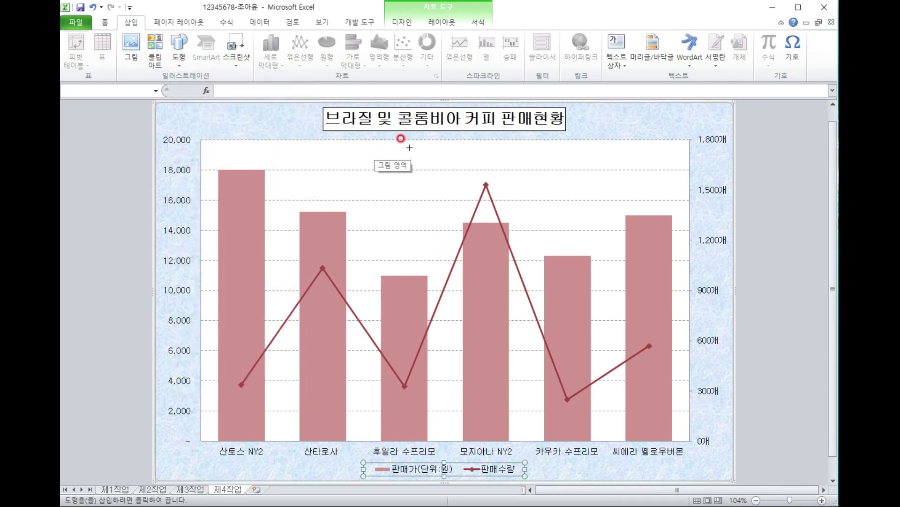
{"action": "left_click_drag", "start_coordinate": [396, 159], "coordinate": [464, 190]}
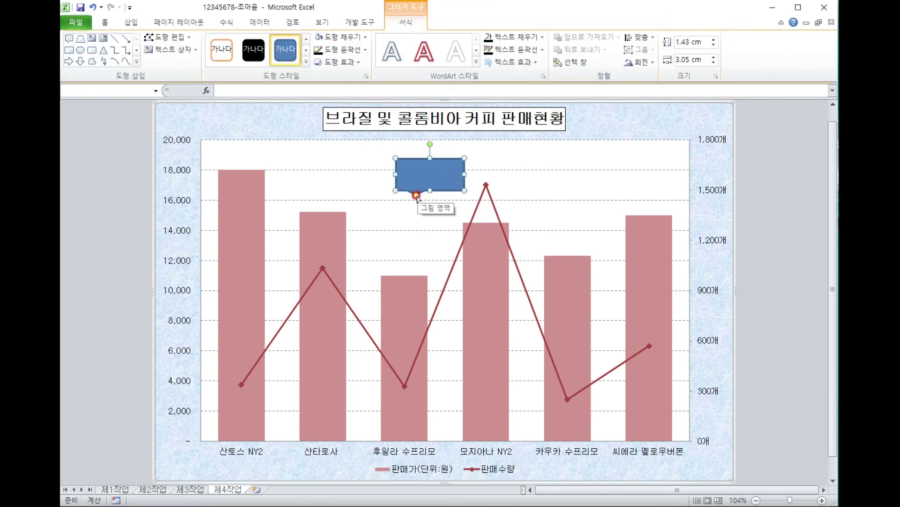